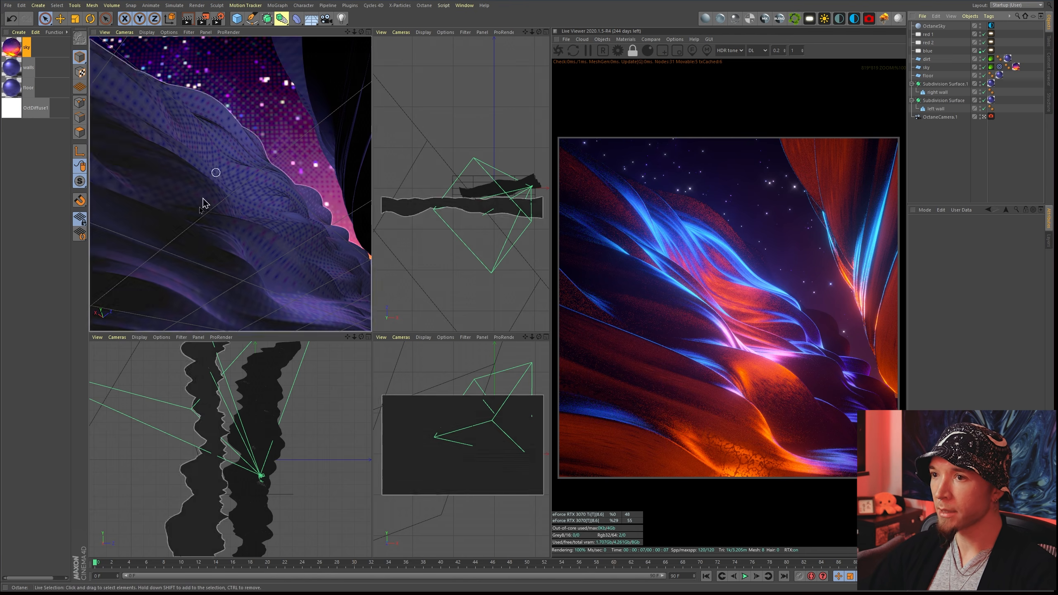
# Step: Examine the left wall object and the floor material in the finished canyon scene
pyautogui.click(444, 204)
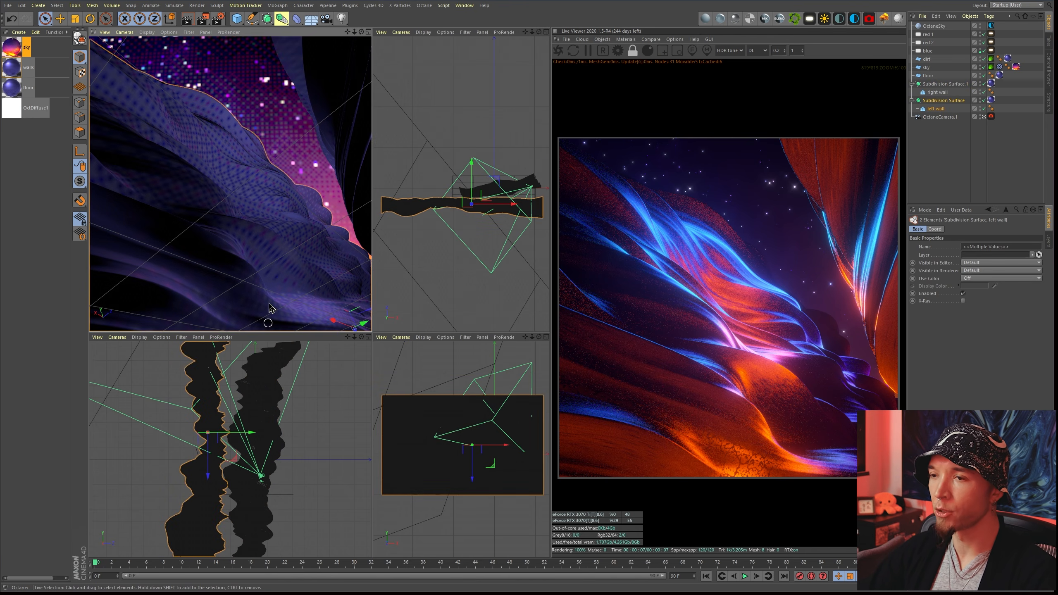
pyautogui.click(21, 65)
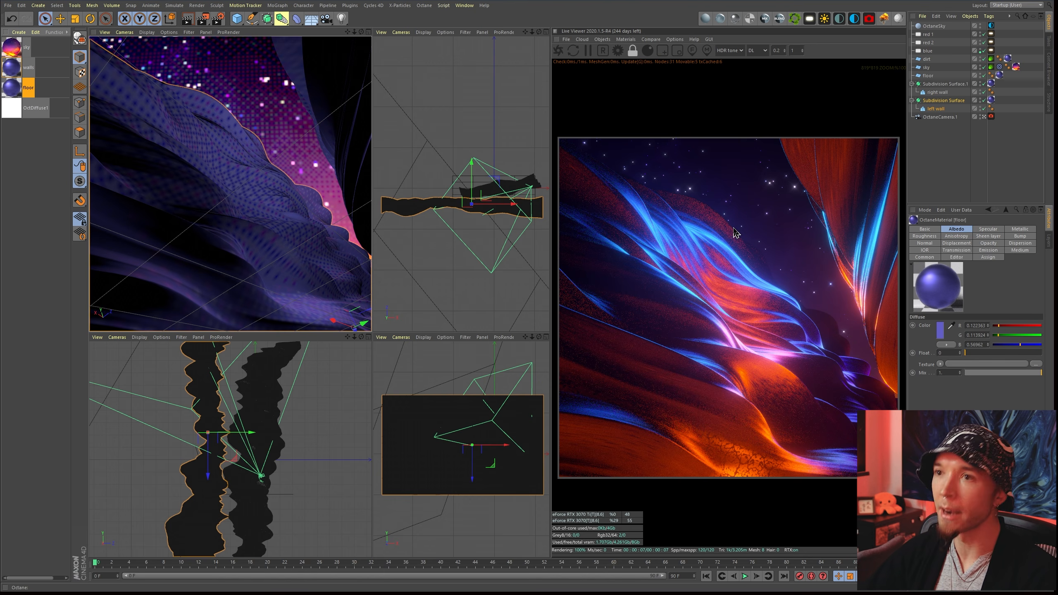
pyautogui.click(951, 154)
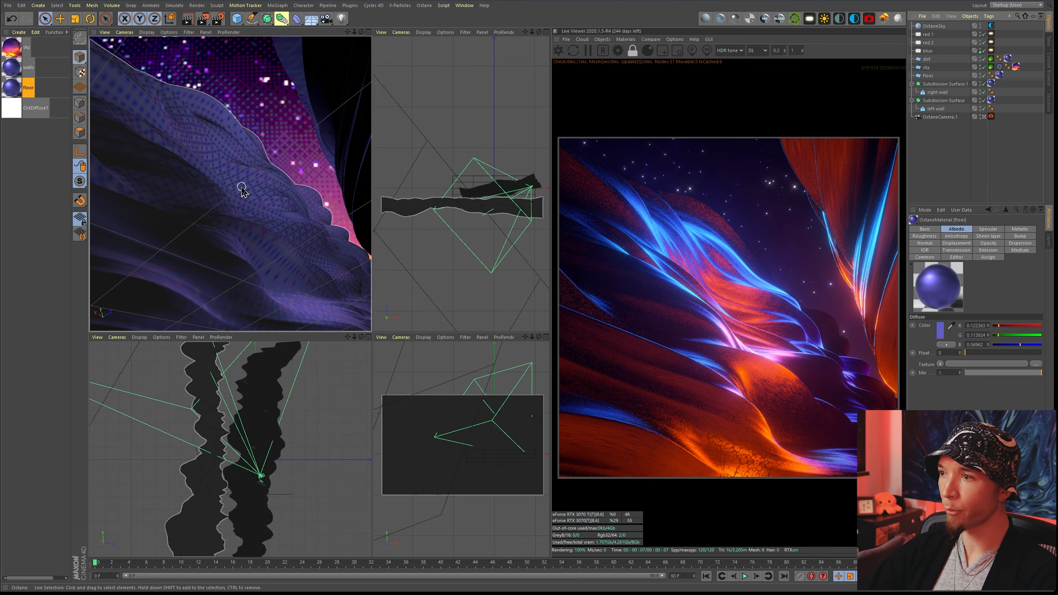
pyautogui.click(242, 188)
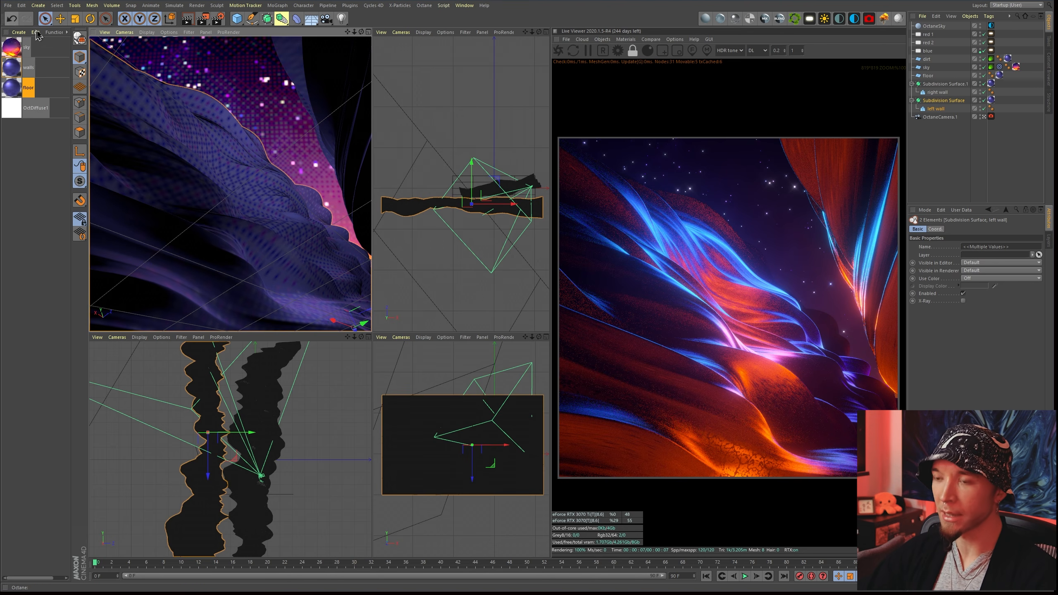
# Step: Start a new project, paste the right wall landscape into it and render it in the Live Viewer
pyautogui.hotkey('ctrl', 'n')
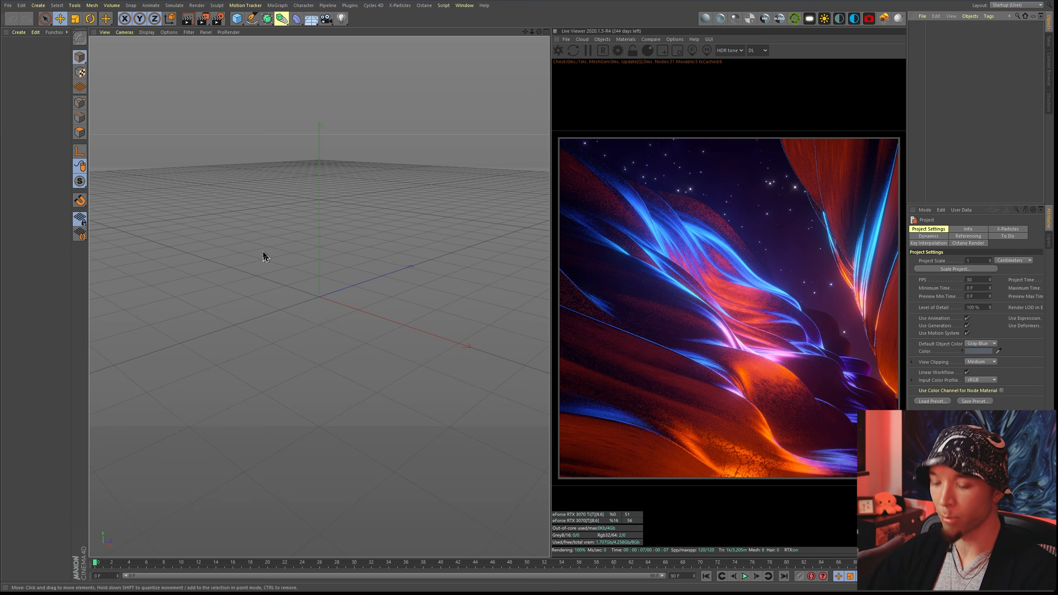
pyautogui.hotkey('ctrl', 'v')
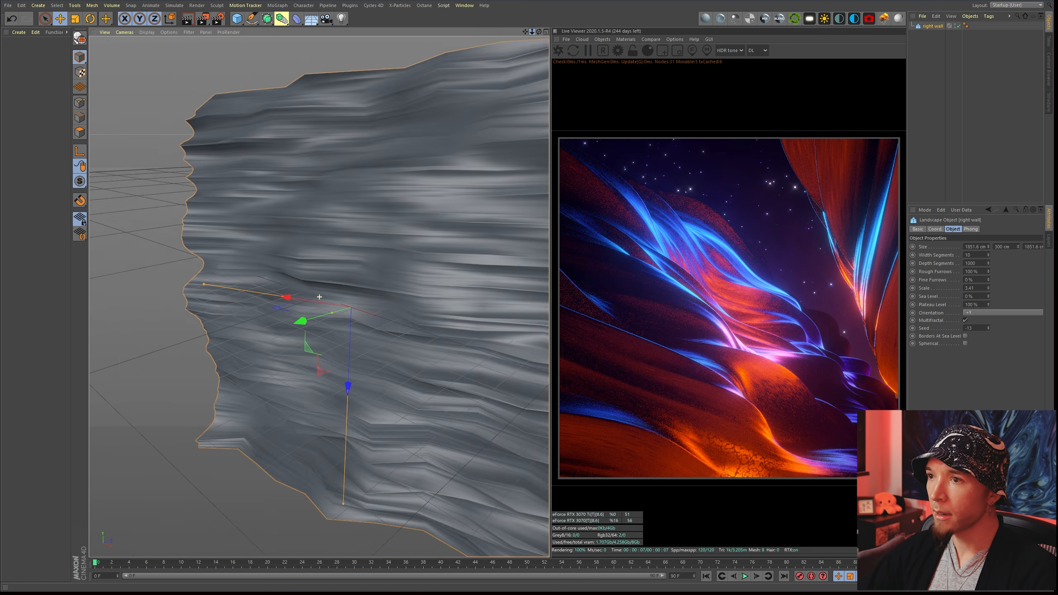
pyautogui.moveTo(532, 32)
pyautogui.mouseDown()
pyautogui.moveTo(433, 20)
pyautogui.moveTo(529, 23)
pyautogui.mouseUp()
pyautogui.click(559, 51)
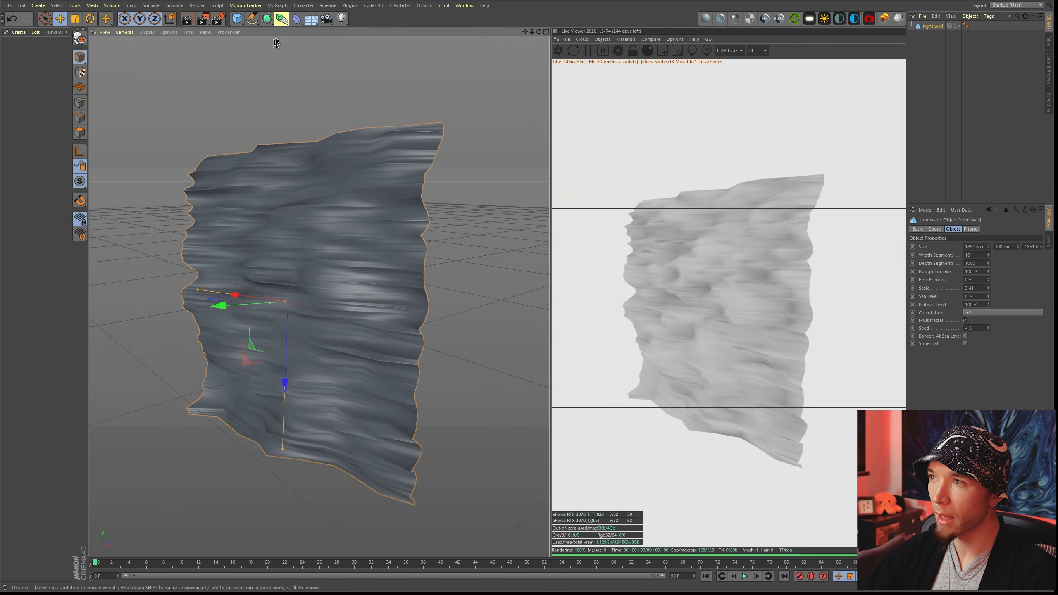
# Step: Disable the right wall and add a new Landscape object
pyautogui.click(958, 26)
pyautogui.moveTo(233, 25); pyautogui.dragTo(403, 78)
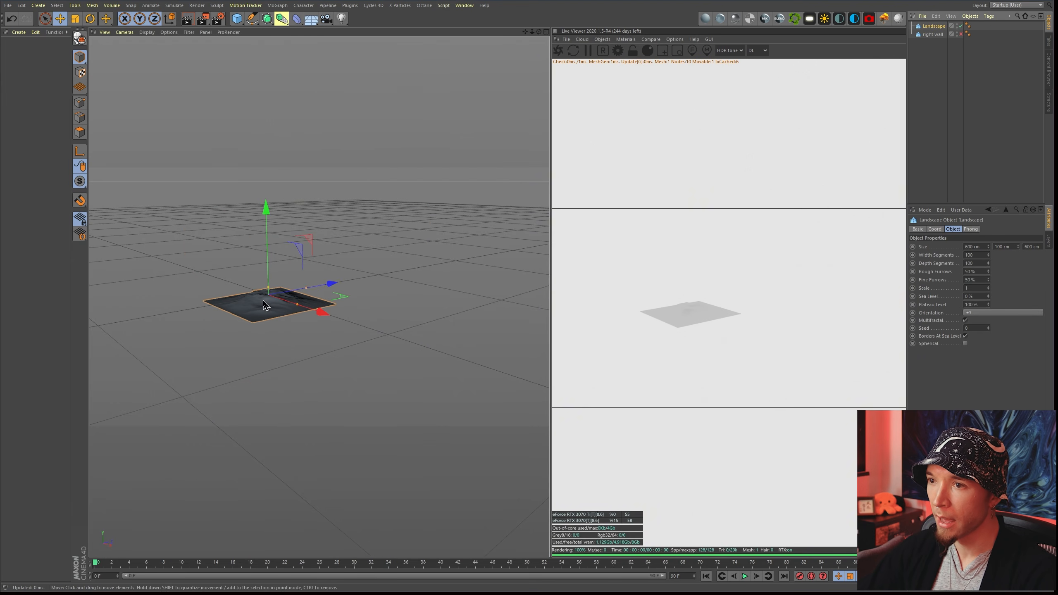
pyautogui.scroll(6, 453, 310)
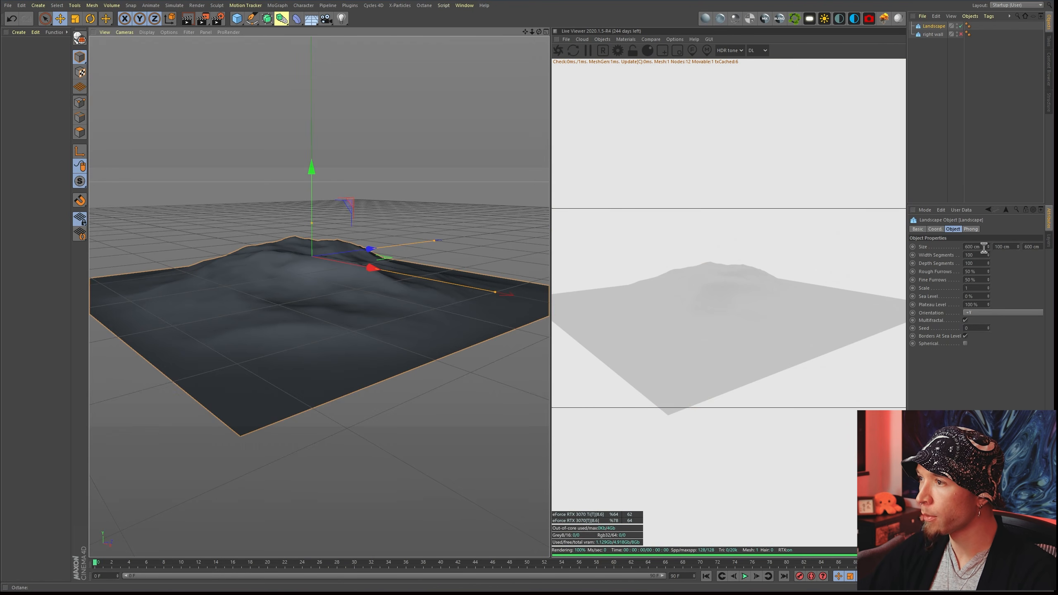
# Step: Reduce the new landscape's width segments to 4 and switch the viewport display to Lines
pyautogui.moveTo(987, 256); pyautogui.dragTo(987, 295)
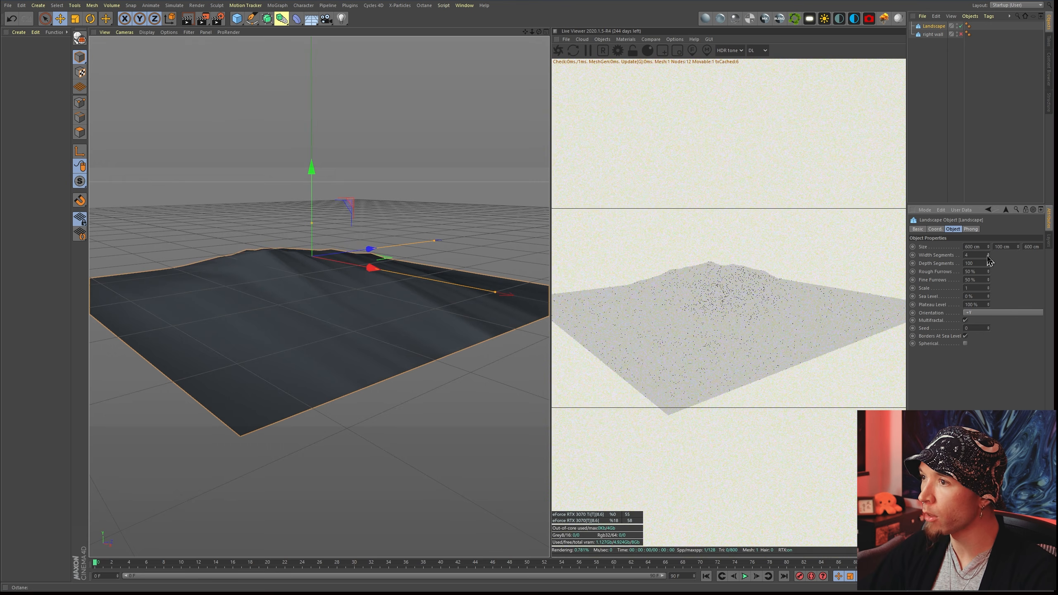
pyautogui.click(145, 33)
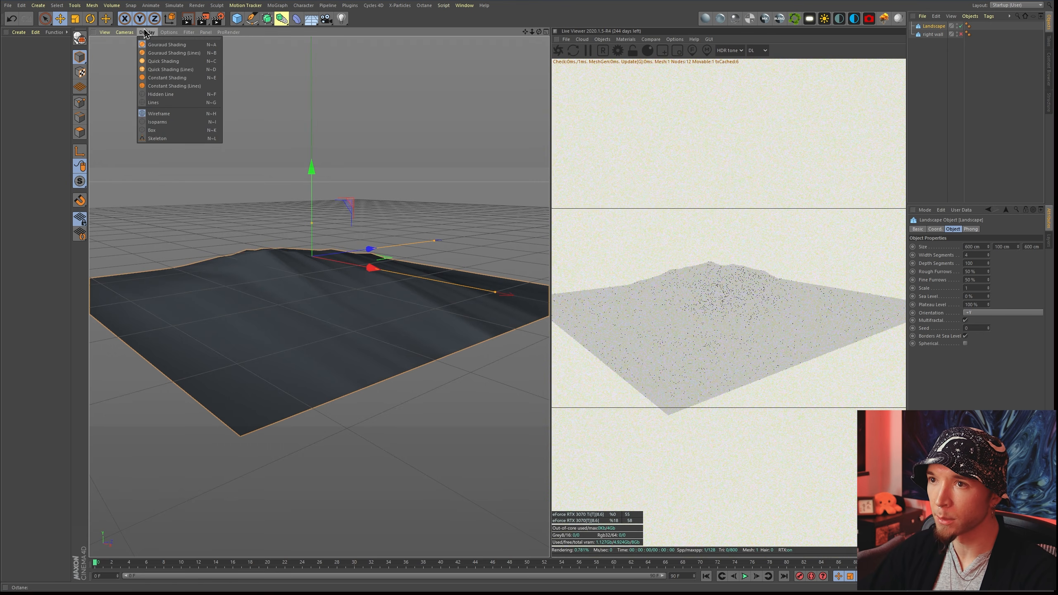
pyautogui.click(170, 103)
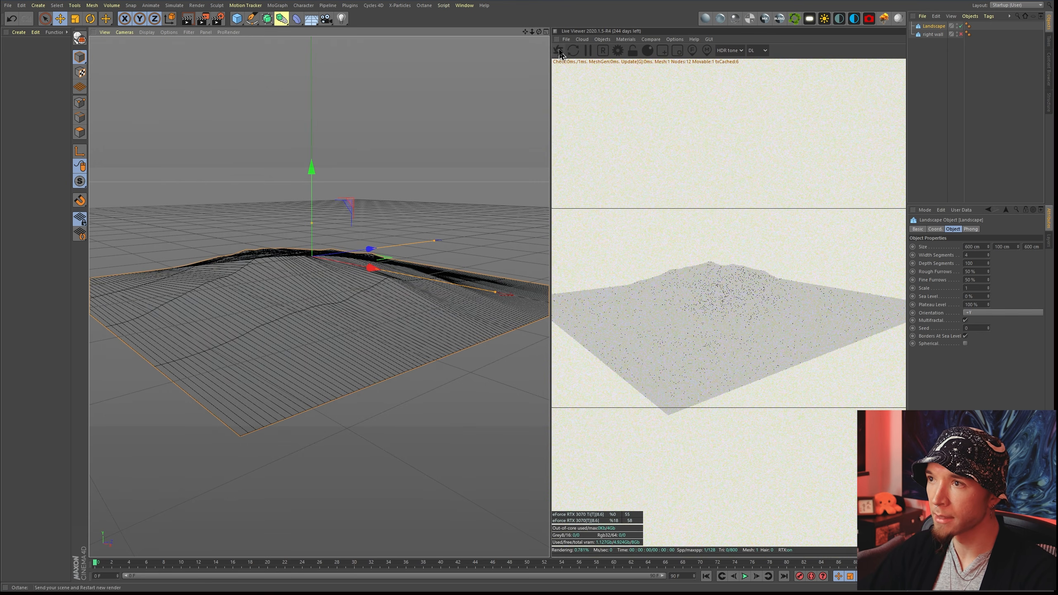
# Step: Add an Octane Daylight and rotate it so the sun rakes across the landscape's ridges
pyautogui.moveTo(539, 32)
pyautogui.mouseDown()
pyautogui.moveTo(504, 92)
pyautogui.moveTo(541, 50)
pyautogui.mouseUp()
pyautogui.click(824, 18)
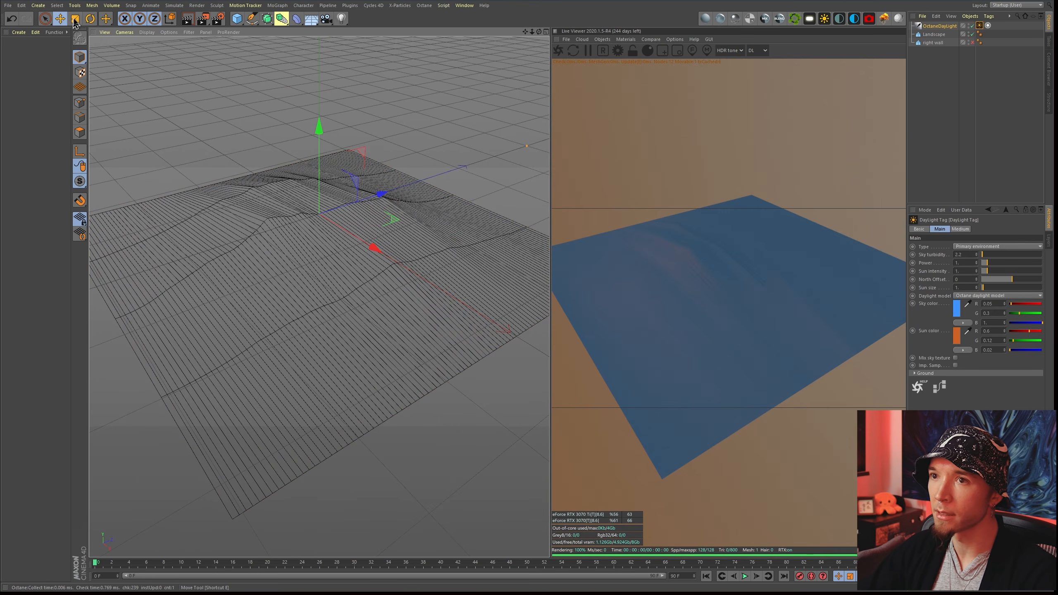
pyautogui.click(90, 19)
pyautogui.moveTo(306, 167); pyautogui.dragTo(284, 196)
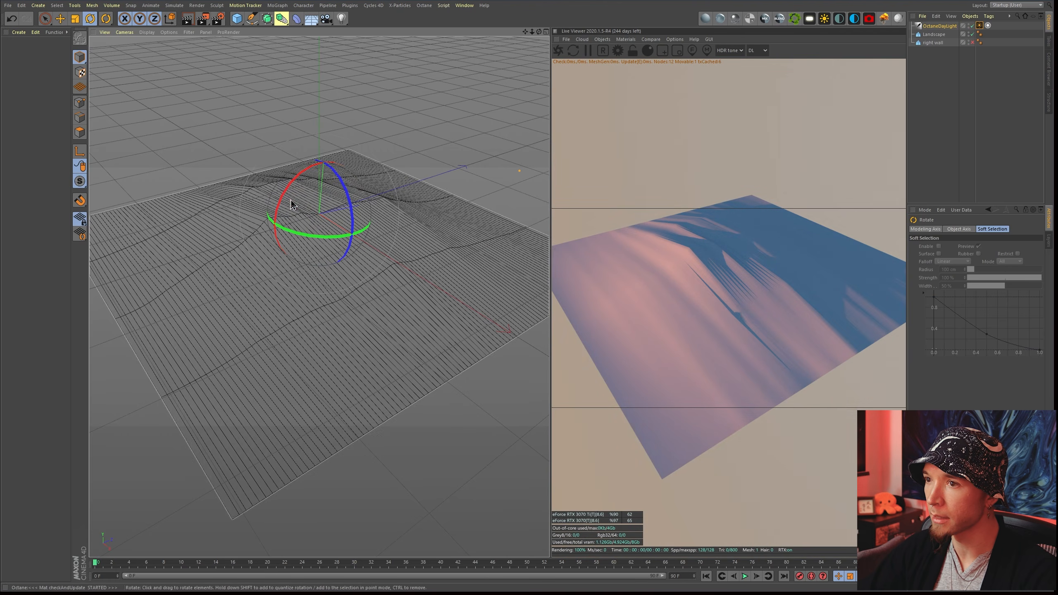
pyautogui.moveTo(310, 238); pyautogui.dragTo(292, 236)
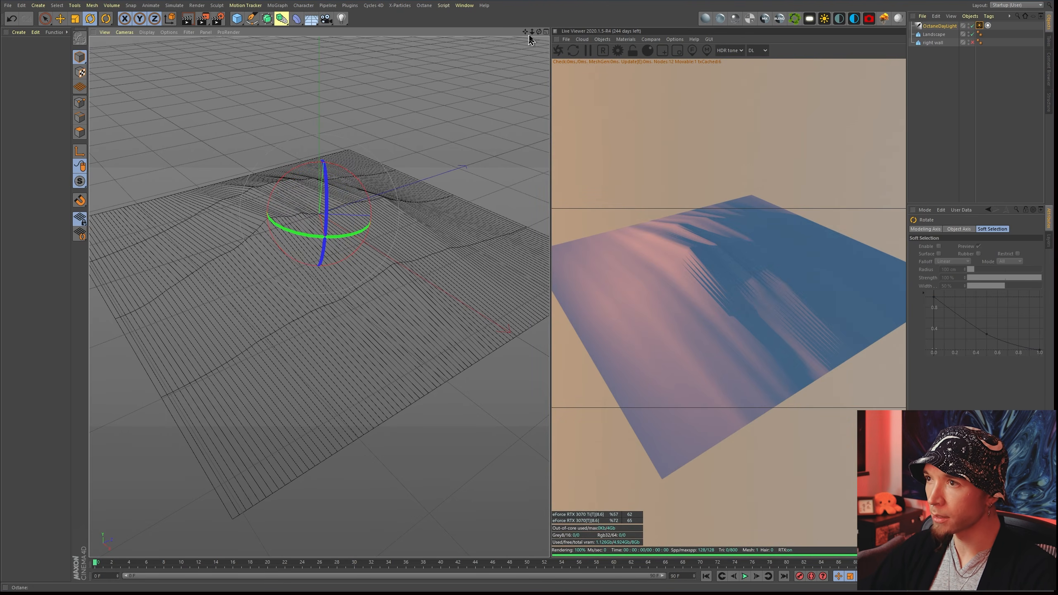
# Step: Raise the new landscape's depth segments to 921 and increase its scale to above 6
pyautogui.moveTo(538, 33); pyautogui.dragTo(542, 14)
pyautogui.click(932, 41)
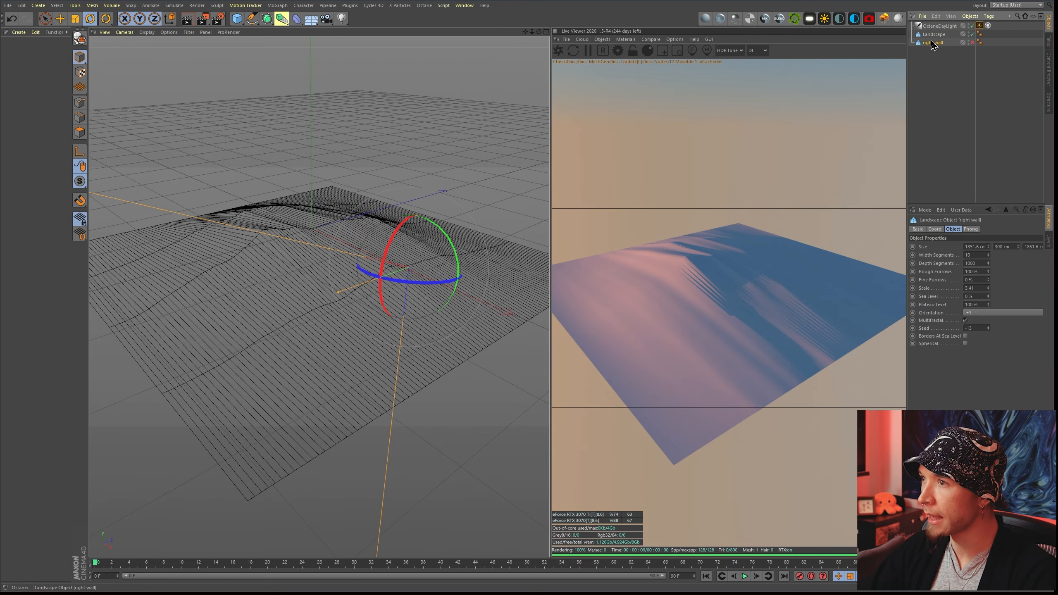
pyautogui.click(934, 36)
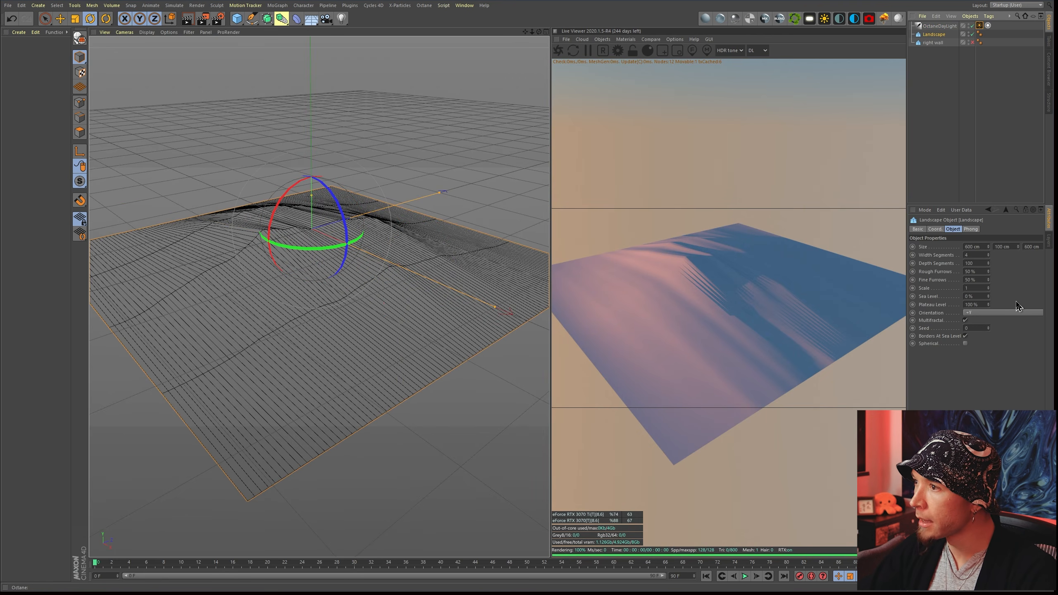
pyautogui.moveTo(987, 289); pyautogui.dragTo(988, 241)
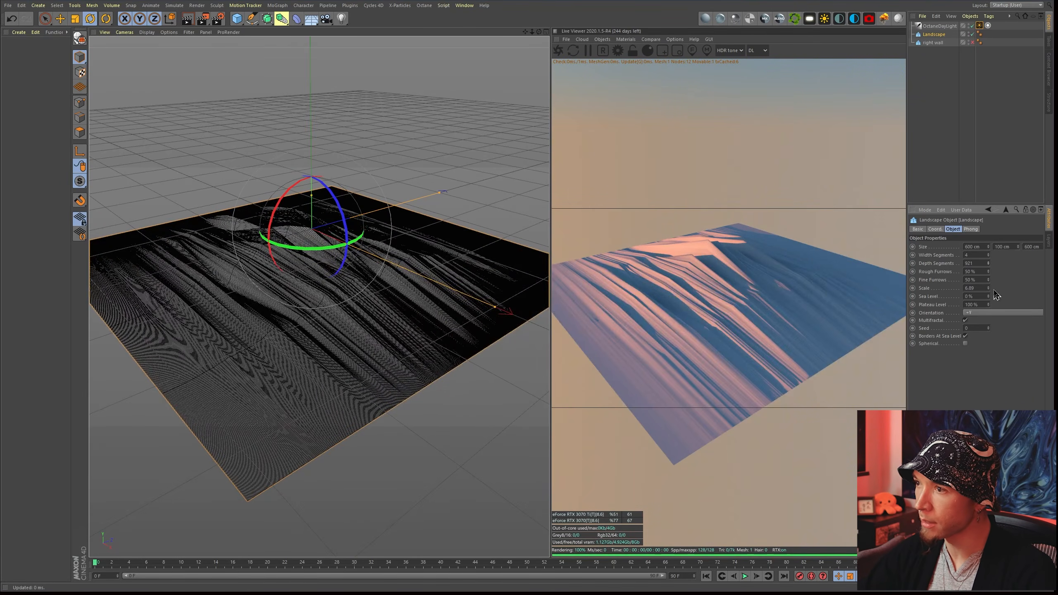
# Step: Turn off Borders At Sea Level for the new landscape
pyautogui.moveTo(539, 32); pyautogui.dragTo(496, 12)
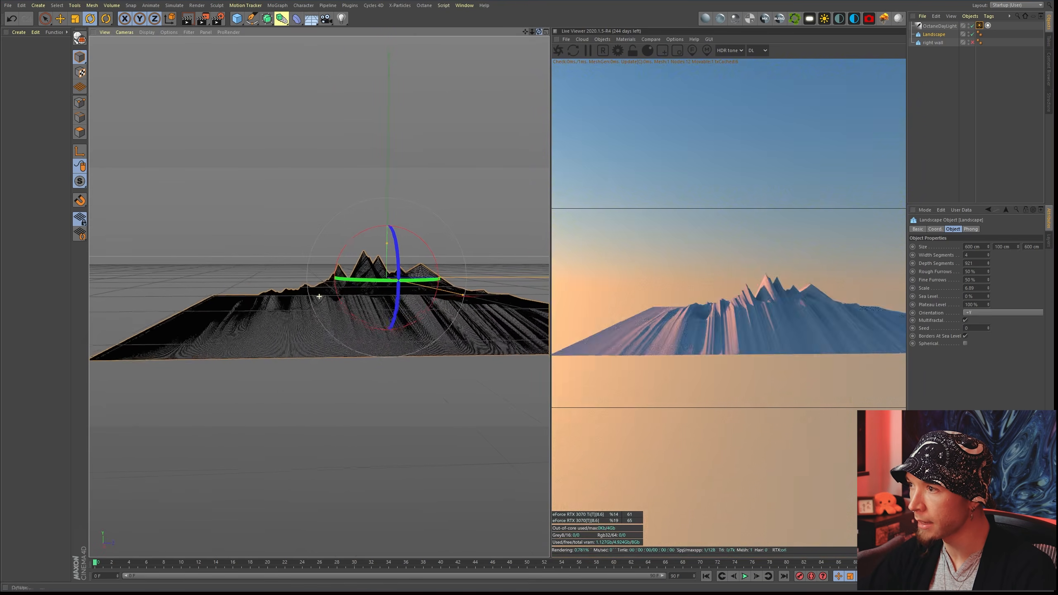
pyautogui.moveTo(495, 11); pyautogui.dragTo(594, 43)
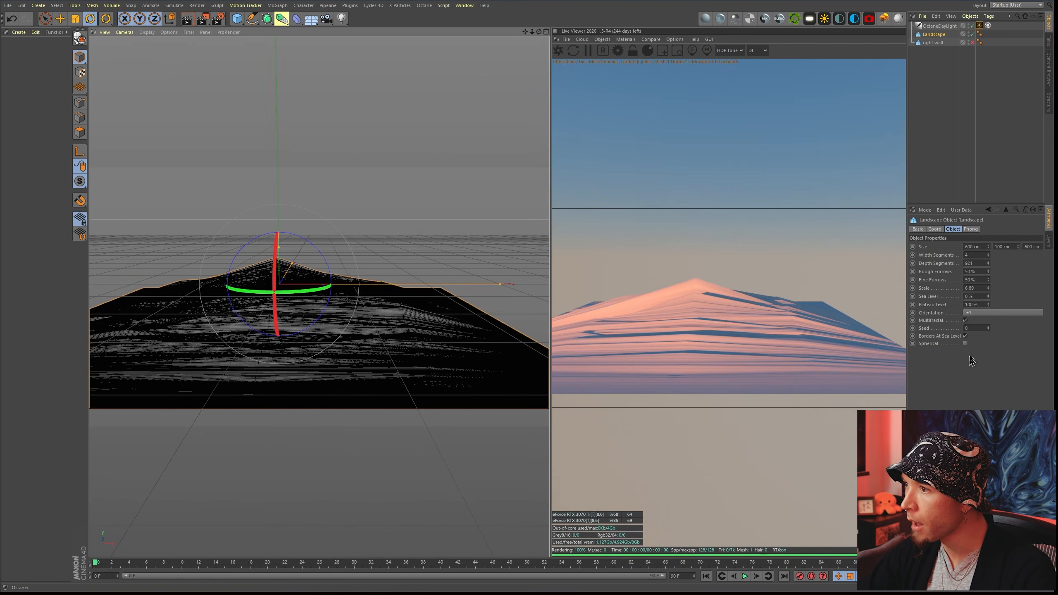
pyautogui.click(965, 336)
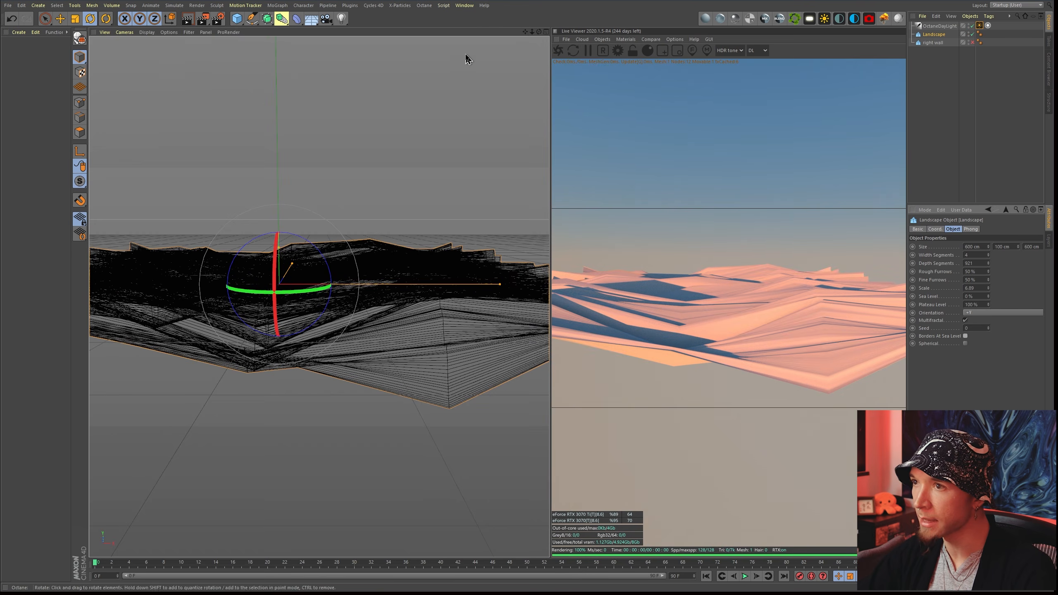
# Step: Rotate the landscape upright so it stands as a vertical canyon wall
pyautogui.moveTo(539, 32); pyautogui.dragTo(566, 42)
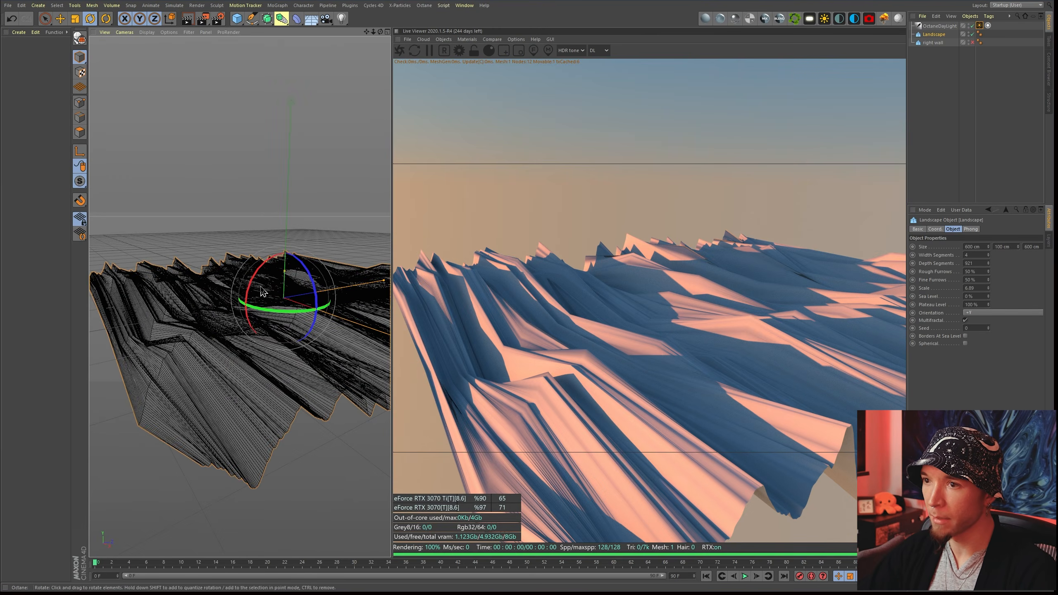
pyautogui.moveTo(263, 292); pyautogui.dragTo(244, 386)
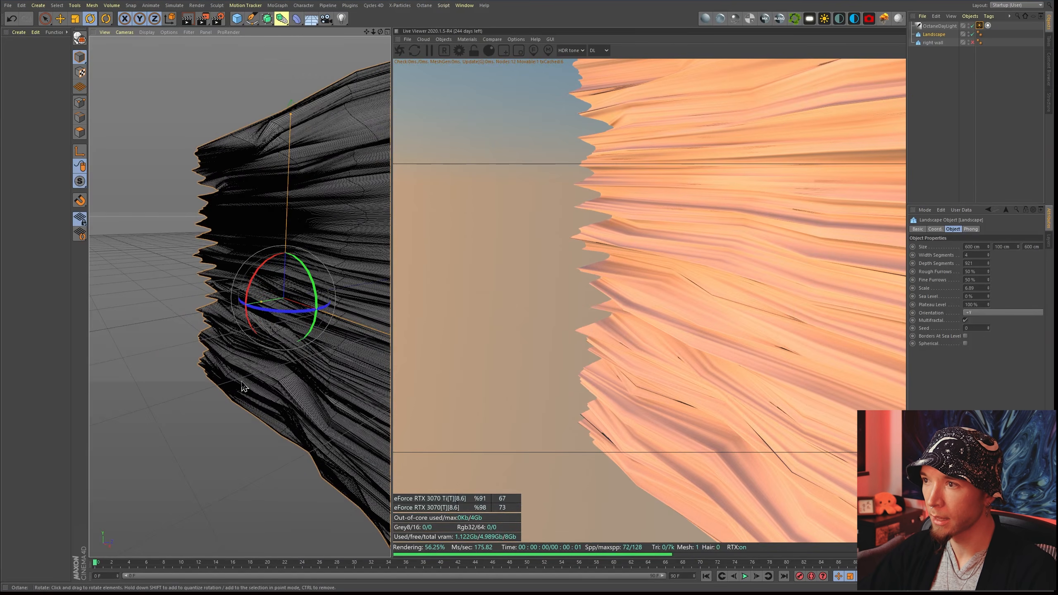
pyautogui.moveTo(373, 32); pyautogui.dragTo(361, 37)
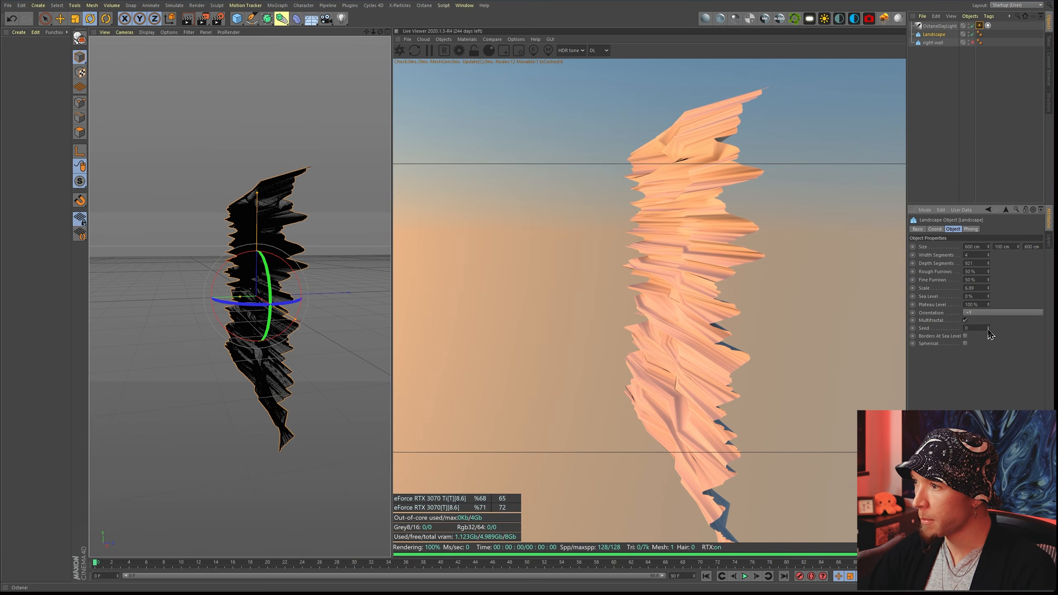
# Step: Change the landscape's seed to 11 for a different wall shape
pyautogui.click(988, 329)
pyautogui.click(988, 329)
pyautogui.click(988, 329)
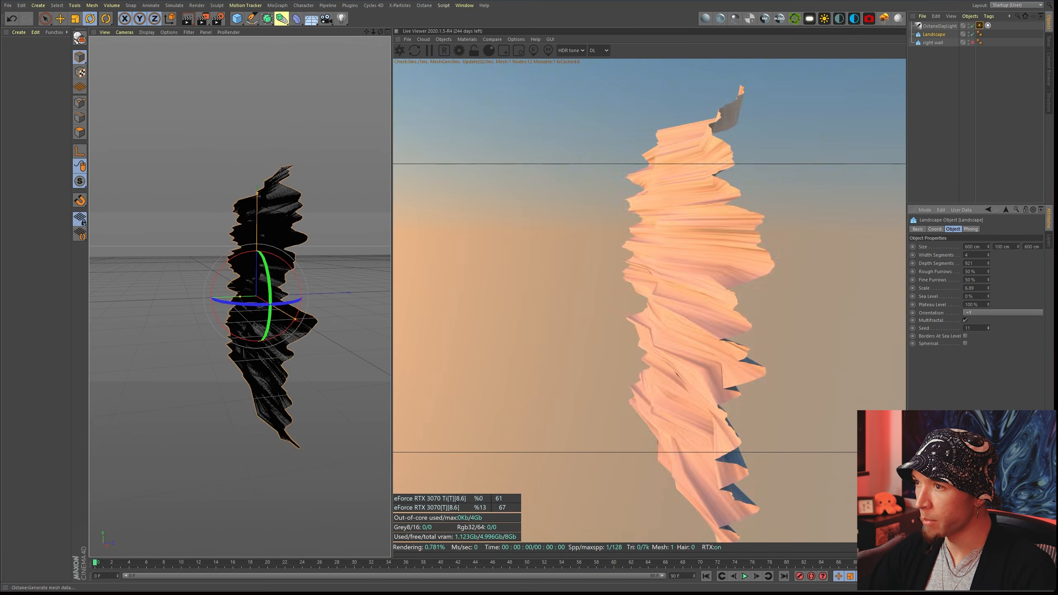
pyautogui.click(987, 329)
# Step: Add a Subdivision Surface and nest the Landscape object inside it
pyautogui.moveTo(380, 32); pyautogui.dragTo(404, 36)
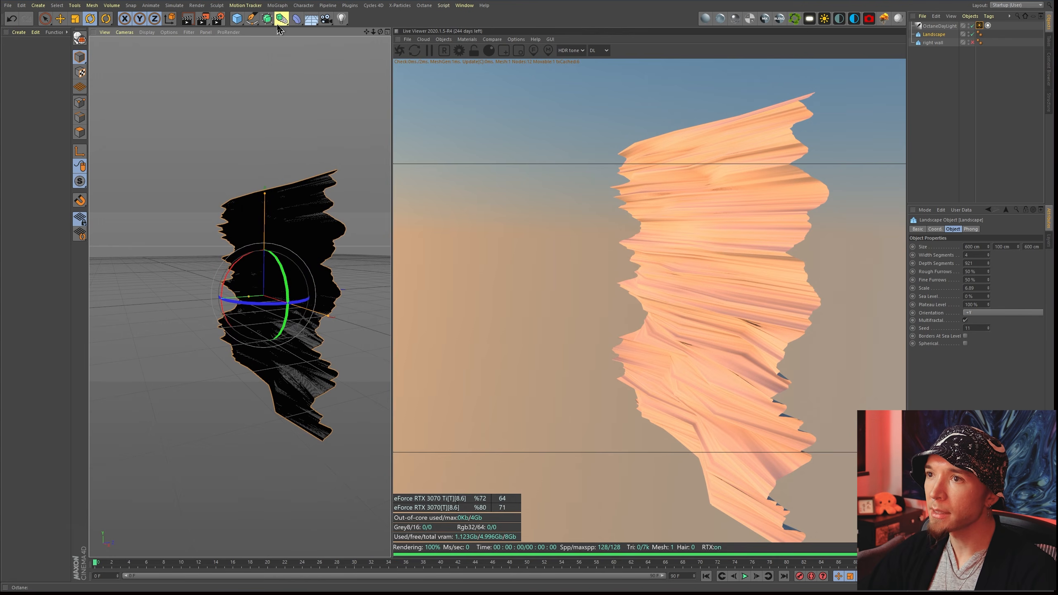
pyautogui.moveTo(269, 22); pyautogui.dragTo(287, 32)
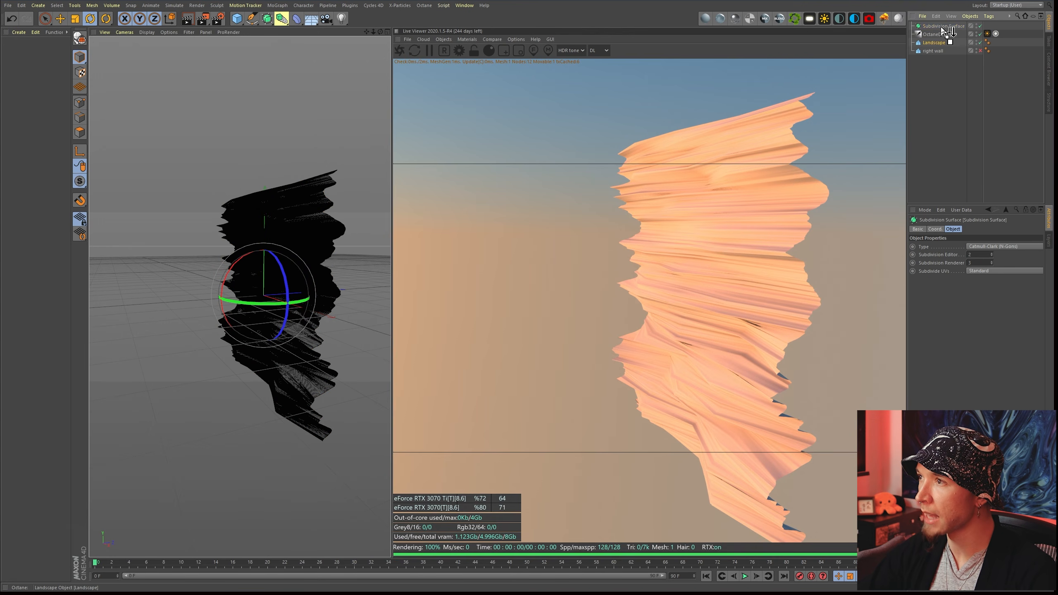
pyautogui.moveTo(941, 28); pyautogui.dragTo(942, 27)
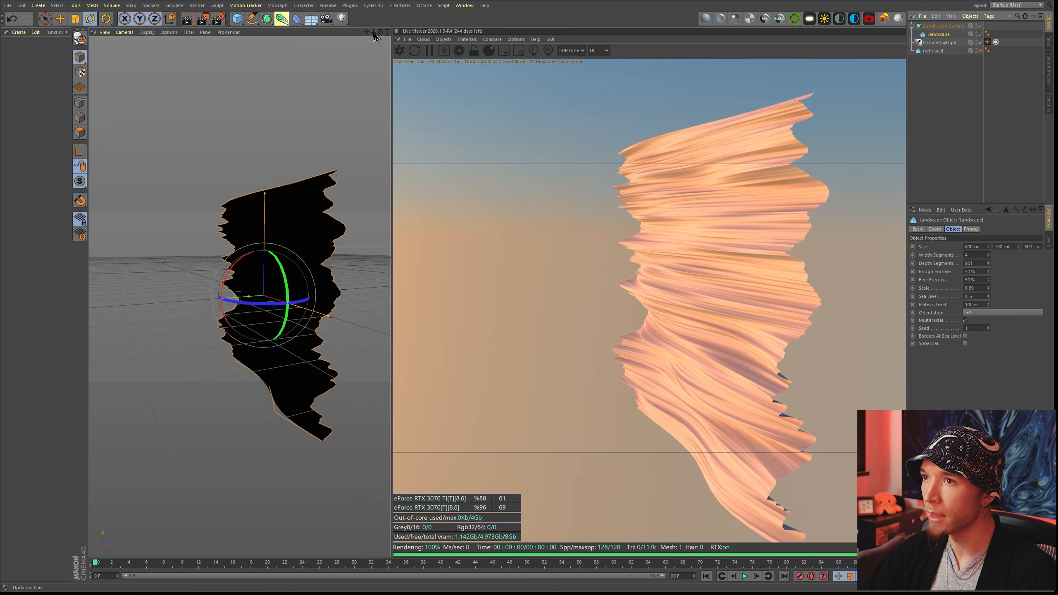
# Step: Compare the wall close up with the Subdivision Surface disabled and enabled
pyautogui.moveTo(373, 33); pyautogui.dragTo(240, 297)
pyautogui.moveTo(366, 33); pyautogui.dragTo(240, 297)
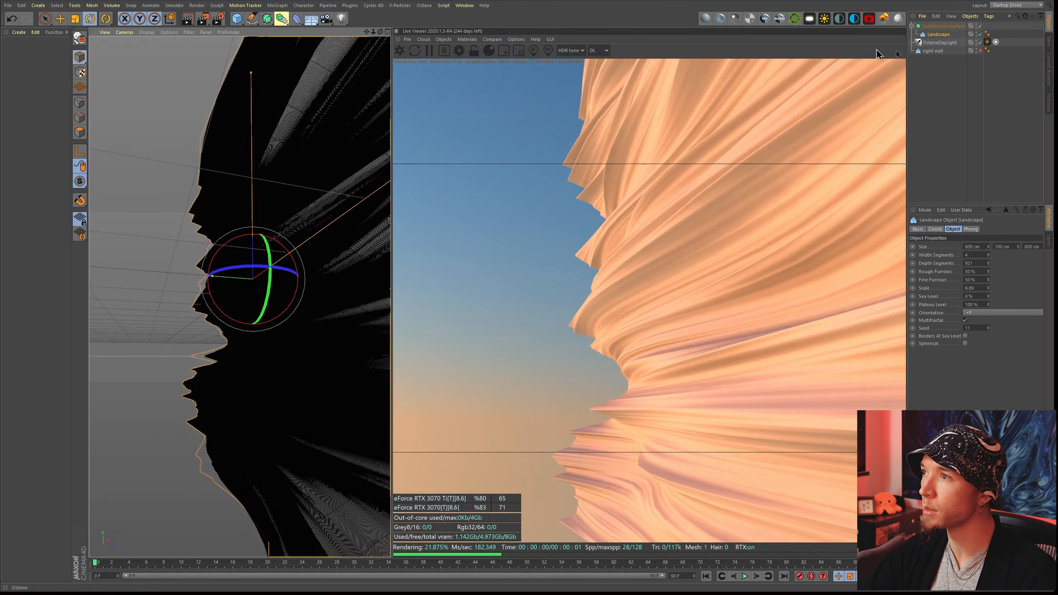
pyautogui.click(980, 26)
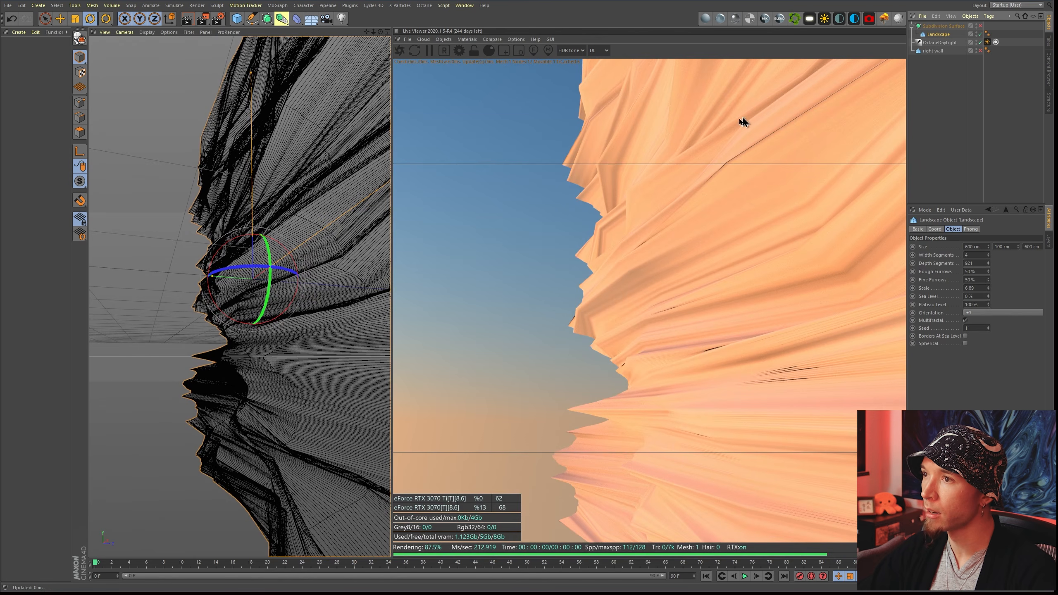
pyautogui.click(979, 26)
# Step: Set the Subdivision Surface's editor subdivision first to 3 and finally to 4
pyautogui.click(952, 27)
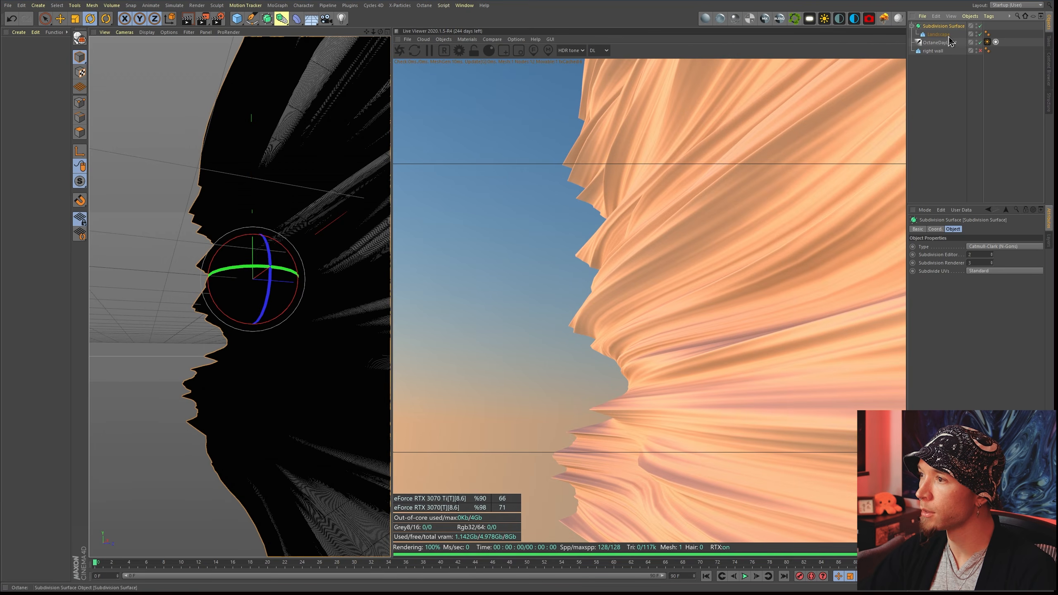
pyautogui.click(982, 254)
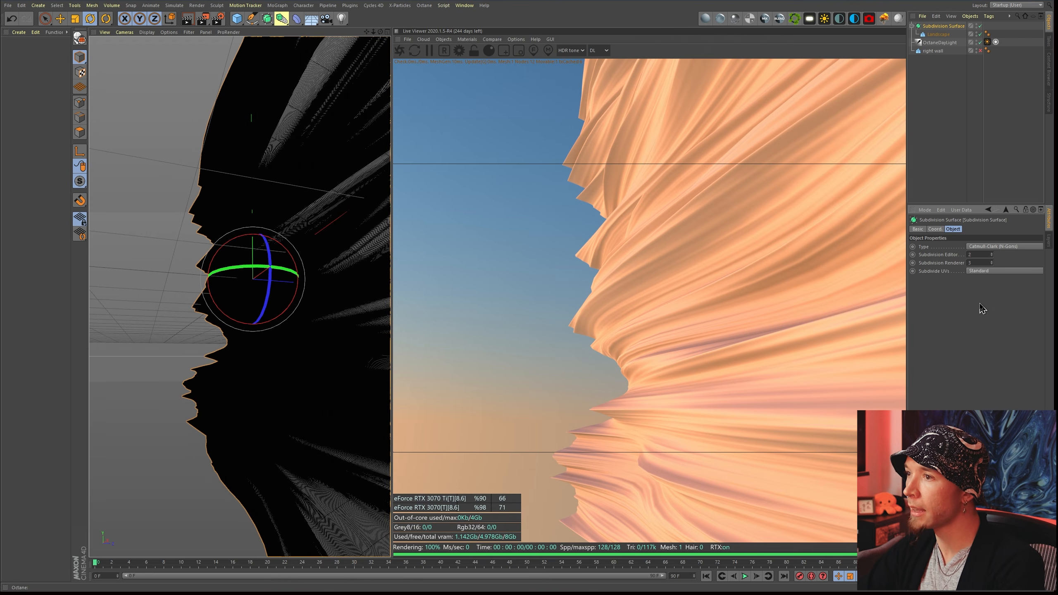
pyautogui.write('3')
pyautogui.press('Return')
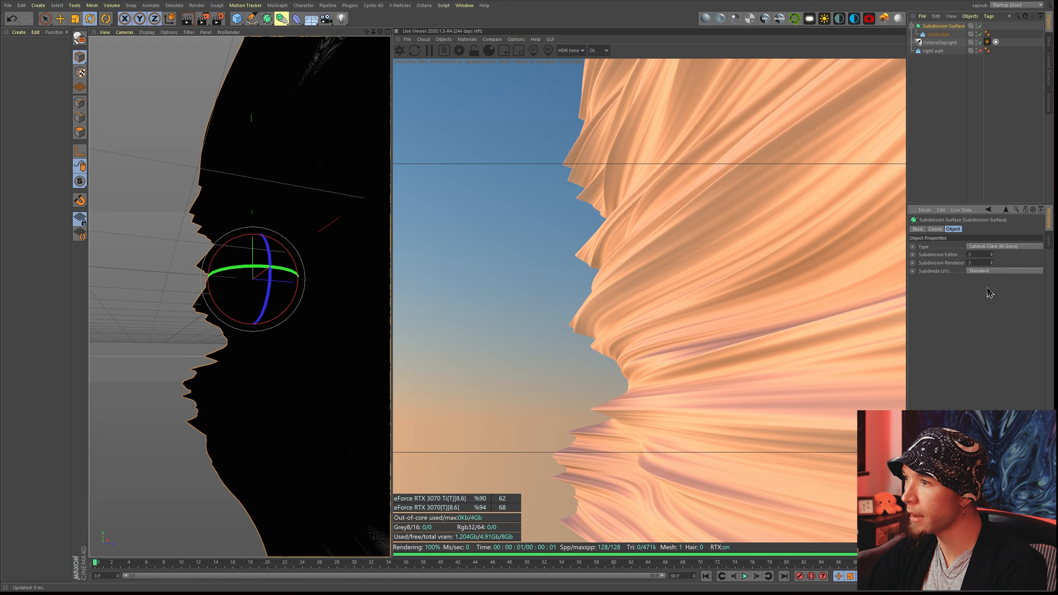
pyautogui.write('4')
pyautogui.press('Return')
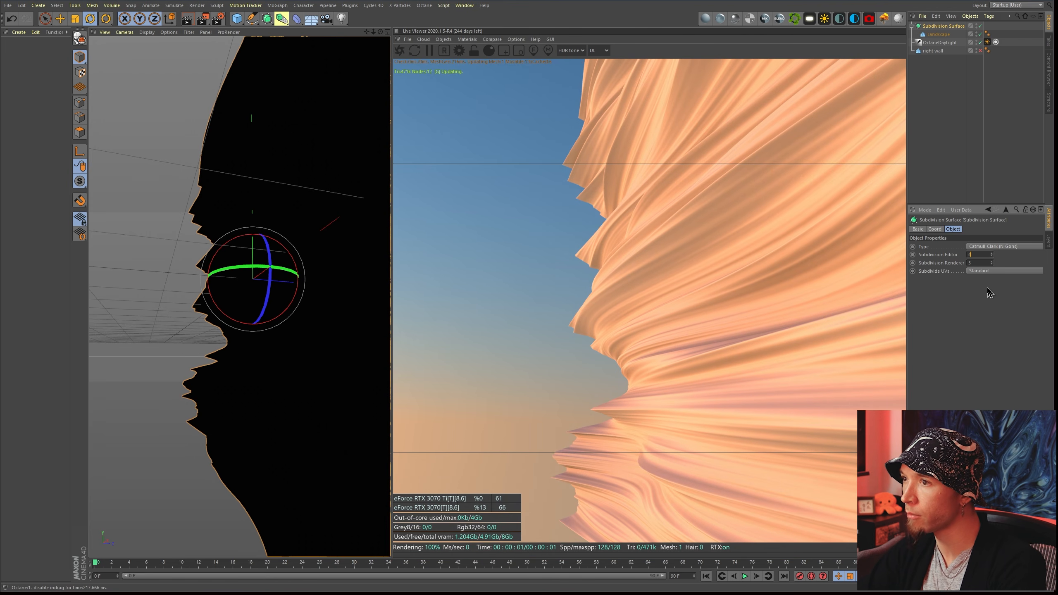
# Step: Enlarge the Landscape object, setting its width to 1031 cm and increasing its second size value, and inspect the stretched wall up close
pyautogui.moveTo(380, 32); pyautogui.dragTo(326, 30)
pyautogui.click(939, 35)
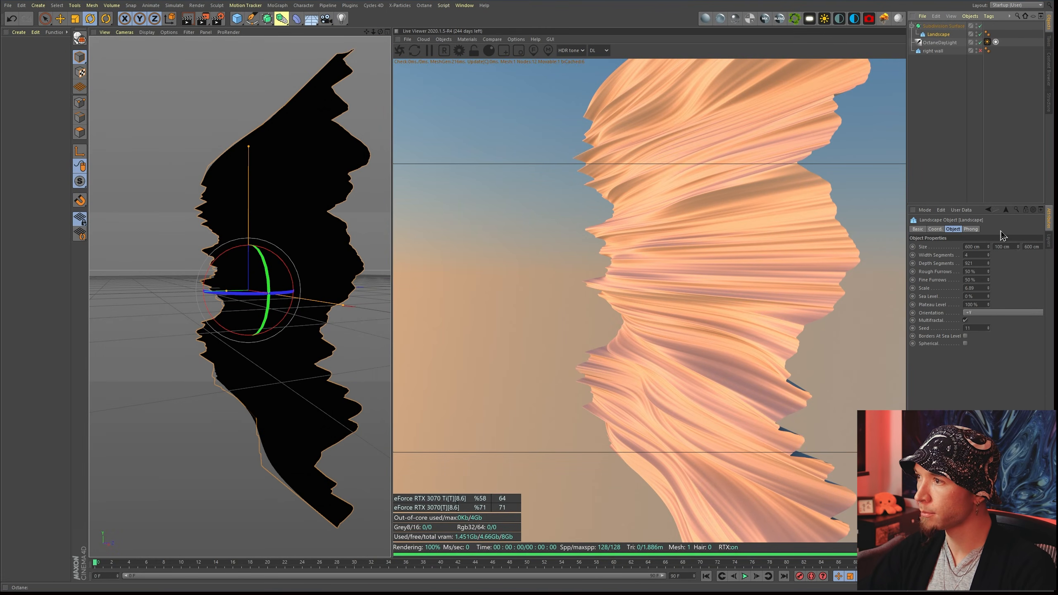
pyautogui.moveTo(1014, 245); pyautogui.dragTo(988, 198)
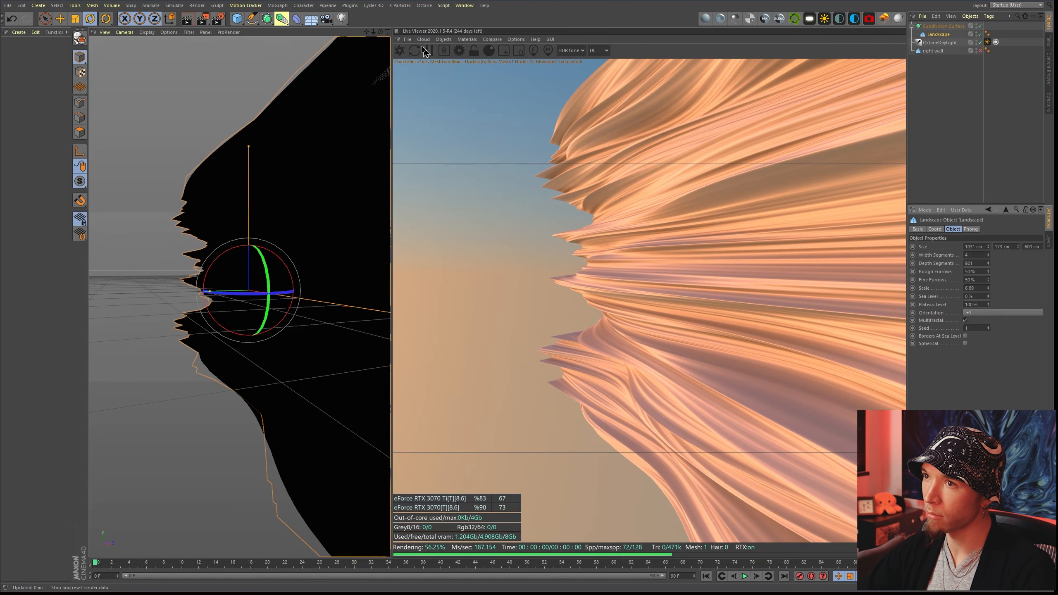
pyautogui.moveTo(379, 32); pyautogui.dragTo(398, 18)
# Step: Switch to the open "Heat ani for walkthrough" project and widen the viewport area beside the Live Viewer
pyautogui.click(464, 5)
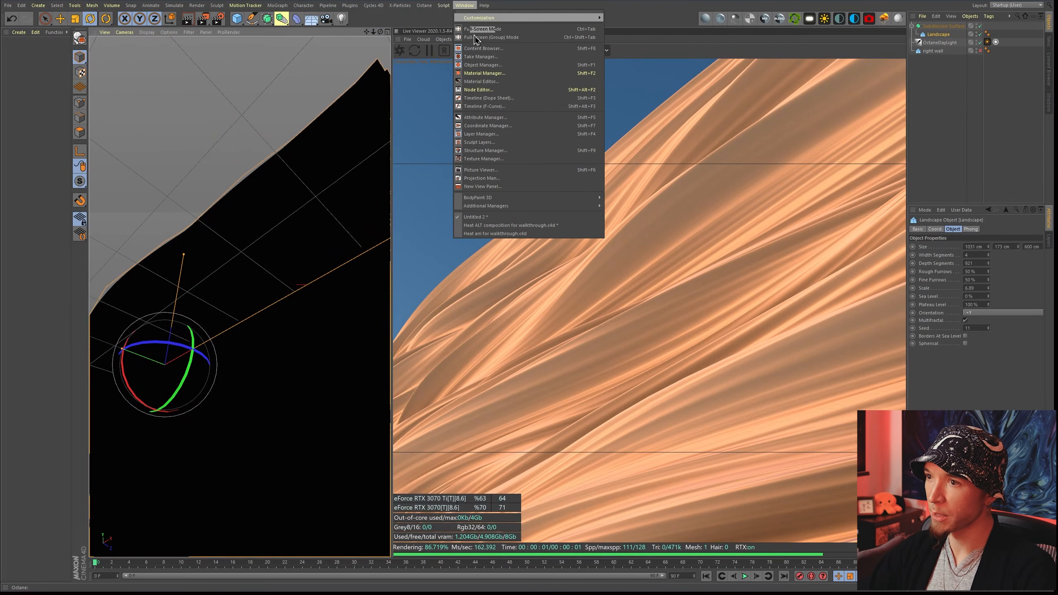
pyautogui.click(506, 234)
pyautogui.moveTo(394, 265); pyautogui.dragTo(463, 265)
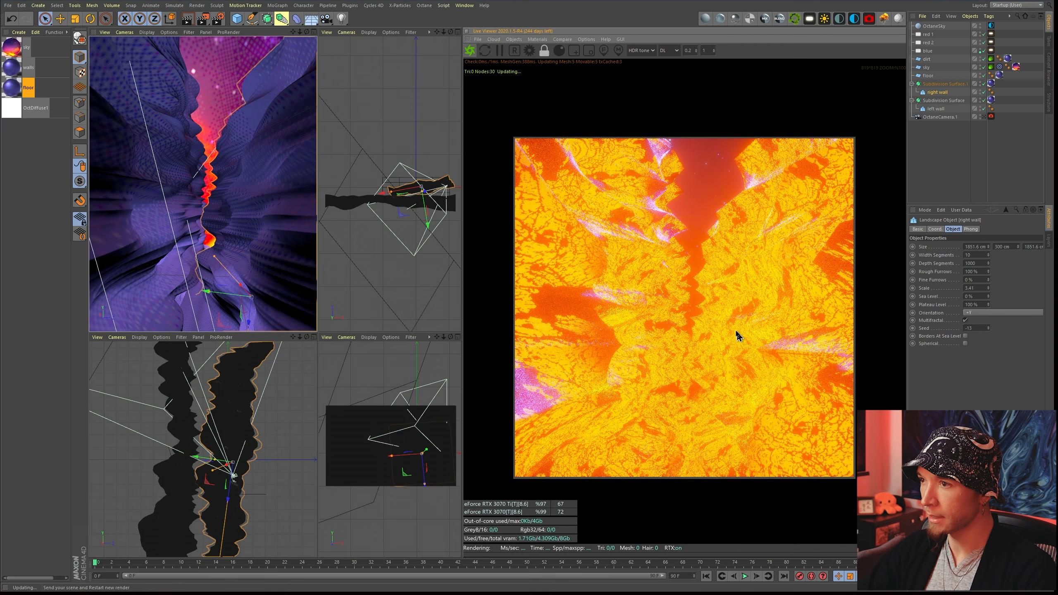
pyautogui.scroll(1, 680, 451)
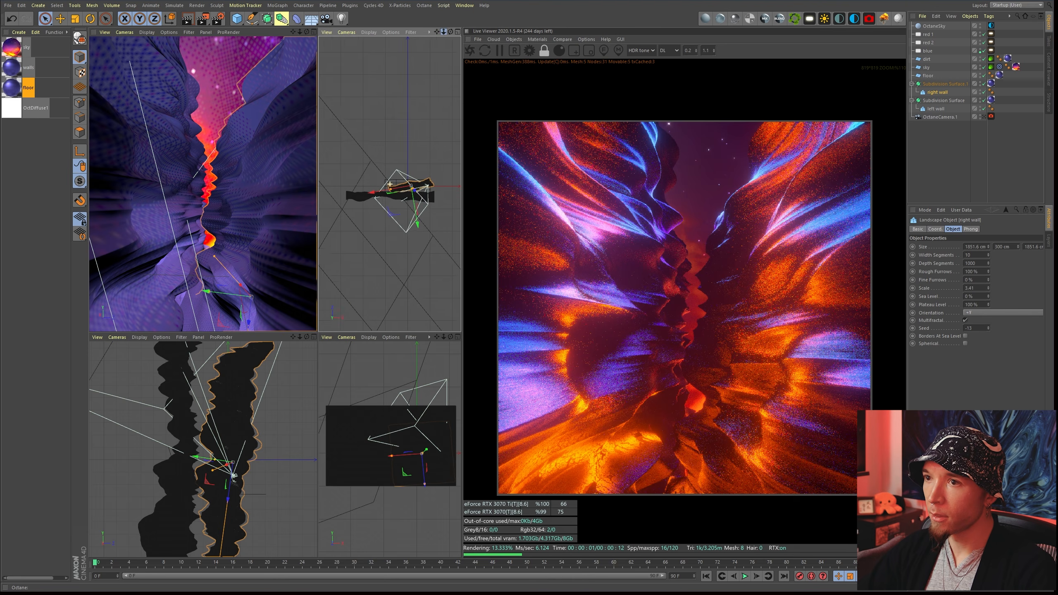
# Step: Examine the finished canyon walls from outside the scene and from viewpoints inside the gap between them
pyautogui.scroll(-3, 399, 217)
pyautogui.scroll(-6, 203, 184)
pyautogui.scroll(-2, 203, 184)
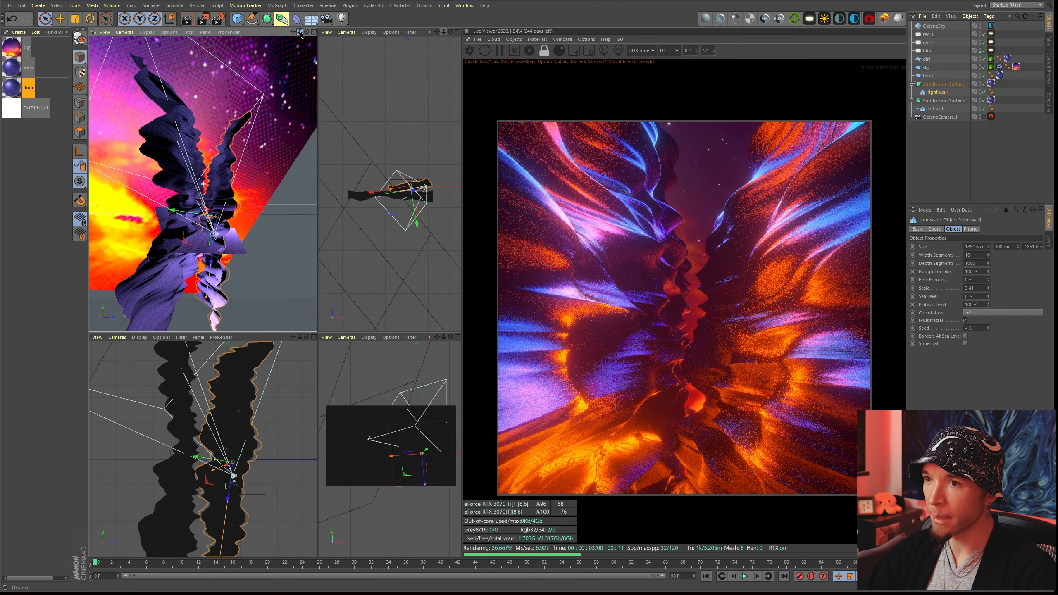
pyautogui.moveTo(307, 32)
pyautogui.mouseDown()
pyautogui.moveTo(287, 39)
pyautogui.moveTo(343, 33)
pyautogui.moveTo(292, 30)
pyautogui.moveTo(326, 29)
pyautogui.mouseUp()
pyautogui.keyDown('alt'); pyautogui.moveTo(228, 181); pyautogui.dragTo(252, 181); pyautogui.keyUp('alt')
pyautogui.scroll(10, 241, 248)
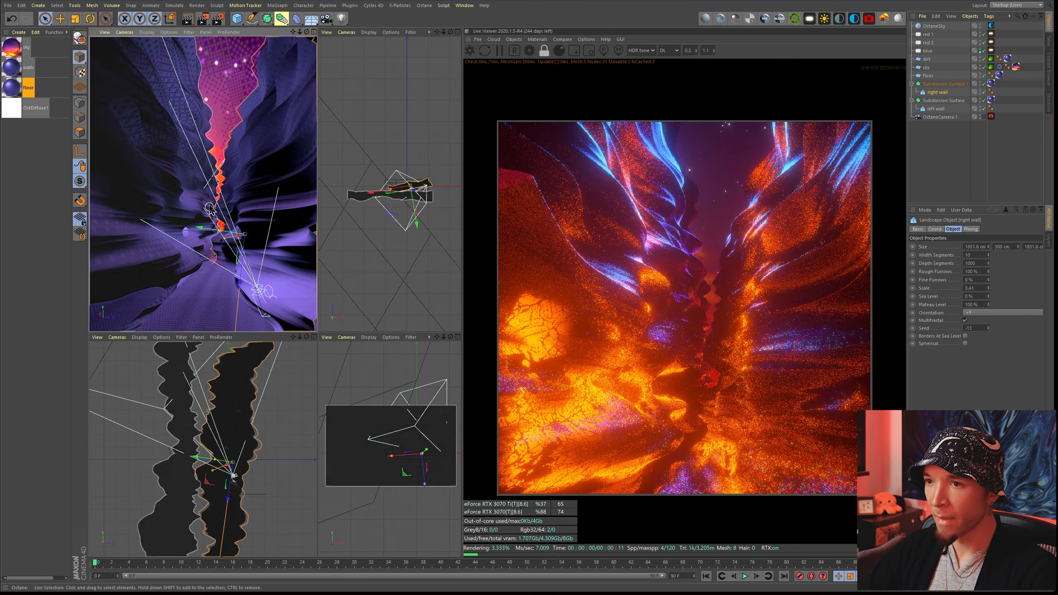
pyautogui.scroll(2, 217, 216)
pyautogui.moveTo(210, 207)
pyautogui.keyDown('alt'); pyautogui.mouseDown()
pyautogui.moveTo(227, 208)
pyautogui.moveTo(210, 202)
pyautogui.mouseUp(); pyautogui.keyUp('alt')
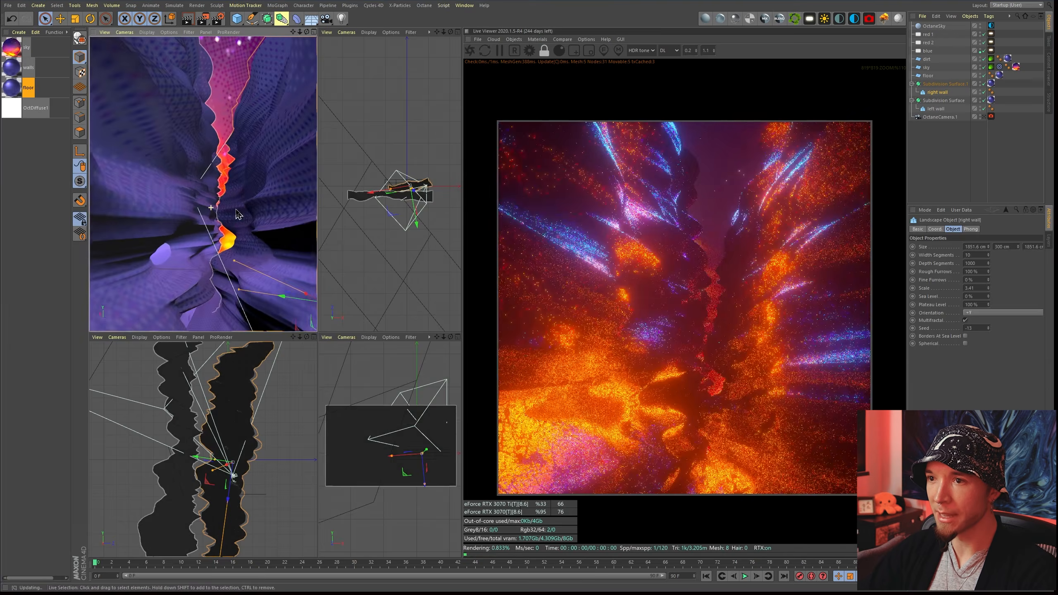
pyautogui.scroll(3, 176, 167)
pyautogui.keyDown('alt'); pyautogui.moveTo(176, 166); pyautogui.dragTo(166, 149); pyautogui.keyUp('alt')
pyautogui.moveTo(210, 195)
pyautogui.keyDown('alt'); pyautogui.mouseDown()
pyautogui.moveTo(189, 166)
pyautogui.moveTo(208, 157)
pyautogui.moveTo(187, 205)
pyautogui.moveTo(205, 179)
pyautogui.moveTo(208, 236)
pyautogui.moveTo(217, 227)
pyautogui.moveTo(205, 214)
pyautogui.mouseUp(); pyautogui.keyUp('alt')
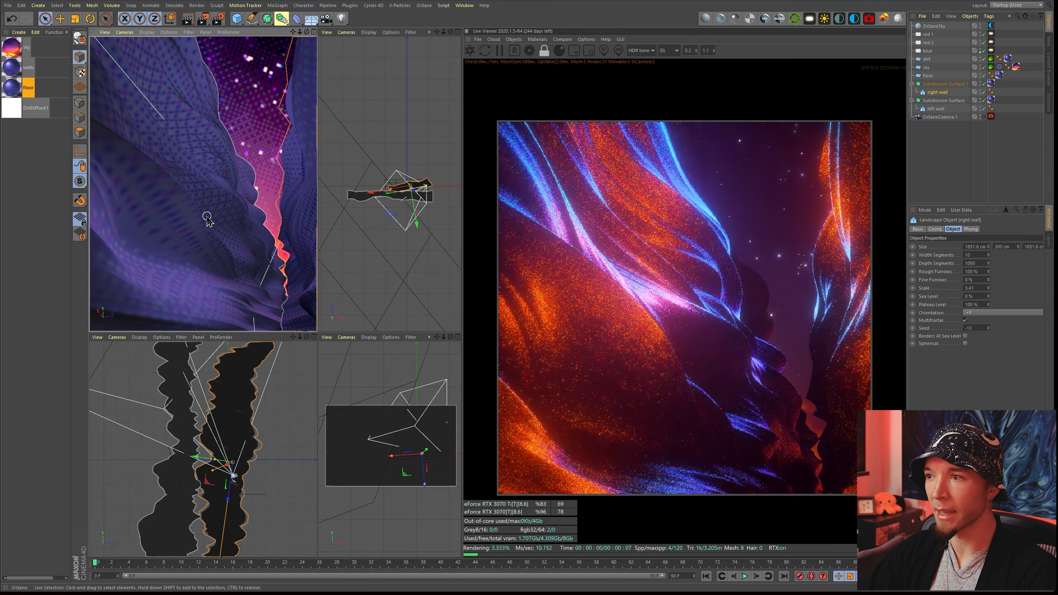
# Step: Disable the red 1, red 2 and blue lights, the sky objects and the floor, leaving only the two canyon walls
pyautogui.click(947, 166)
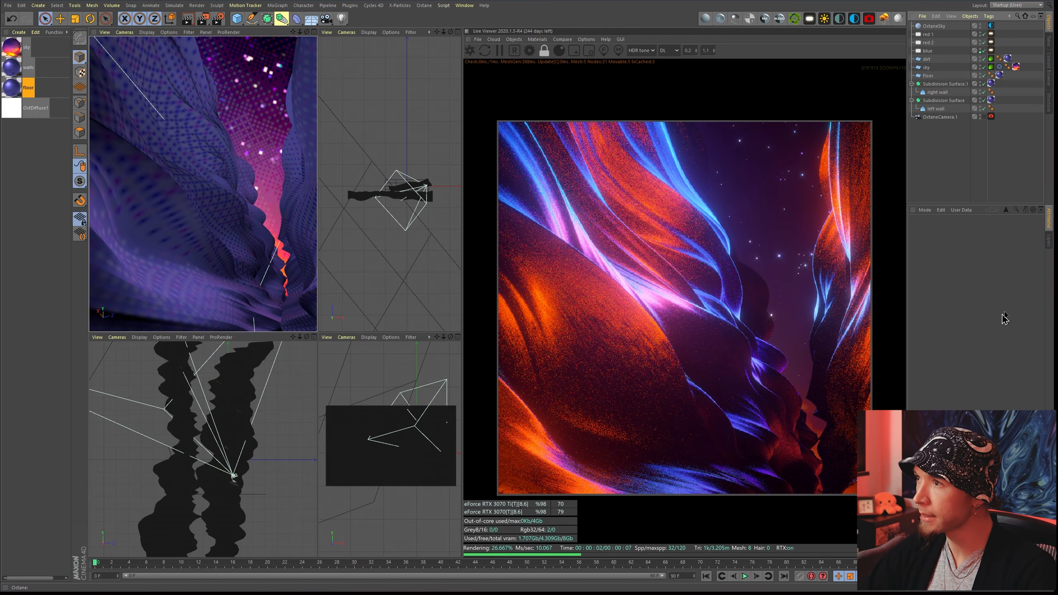
pyautogui.click(928, 35)
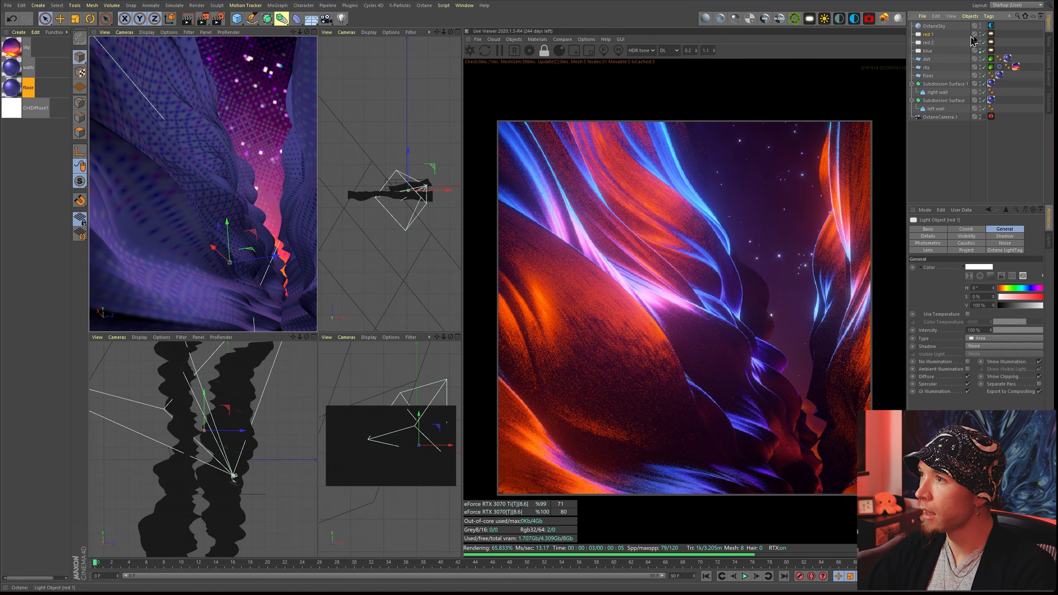
pyautogui.click(985, 42)
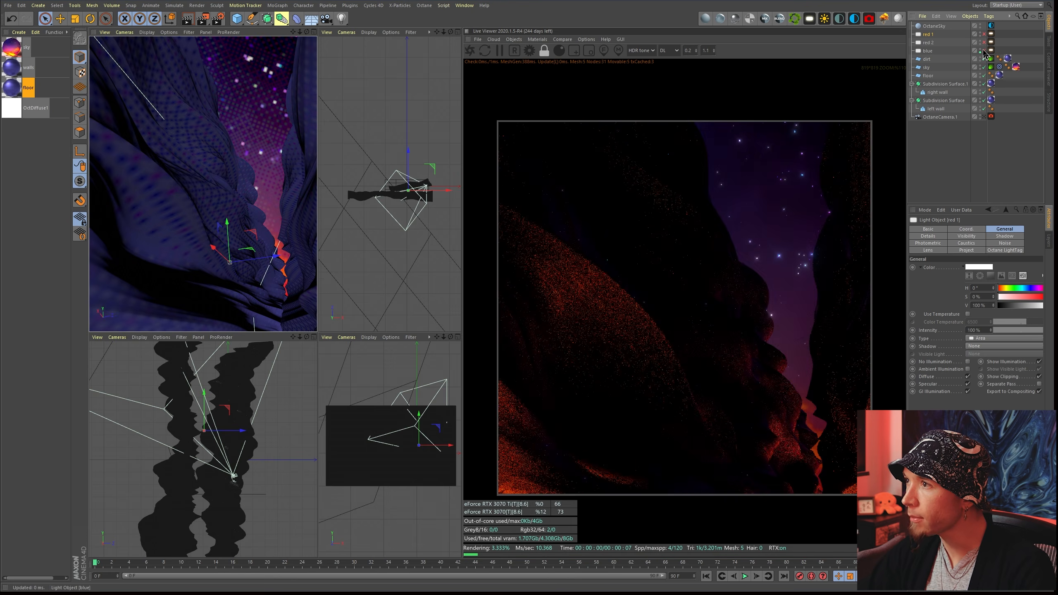
pyautogui.moveTo(984, 59); pyautogui.dragTo(984, 76)
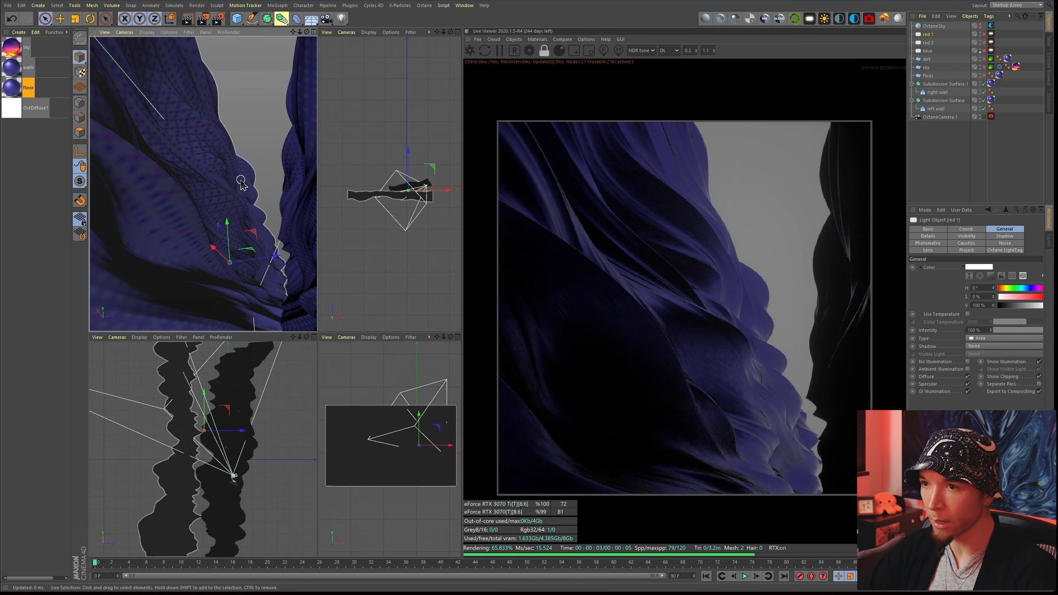
# Step: Enable the red 1 light and inspect how it illuminates the canyon walls from outside
pyautogui.keyDown('alt'); pyautogui.moveTo(238, 185); pyautogui.dragTo(256, 172); pyautogui.keyUp('alt')
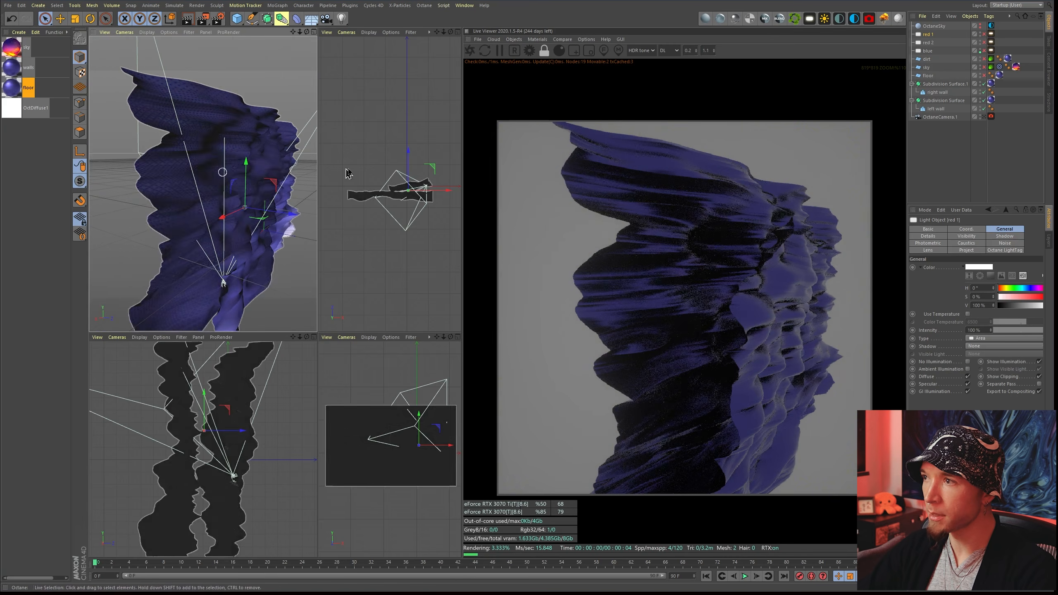
pyautogui.click(984, 34)
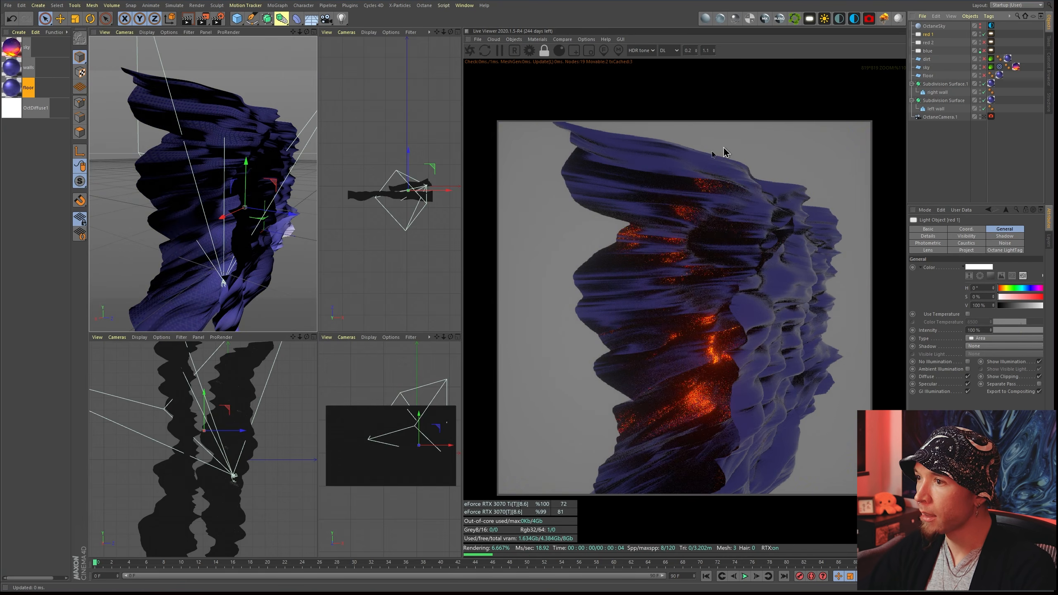
pyautogui.keyDown('alt'); pyautogui.moveTo(221, 246); pyautogui.dragTo(245, 255); pyautogui.keyUp('alt')
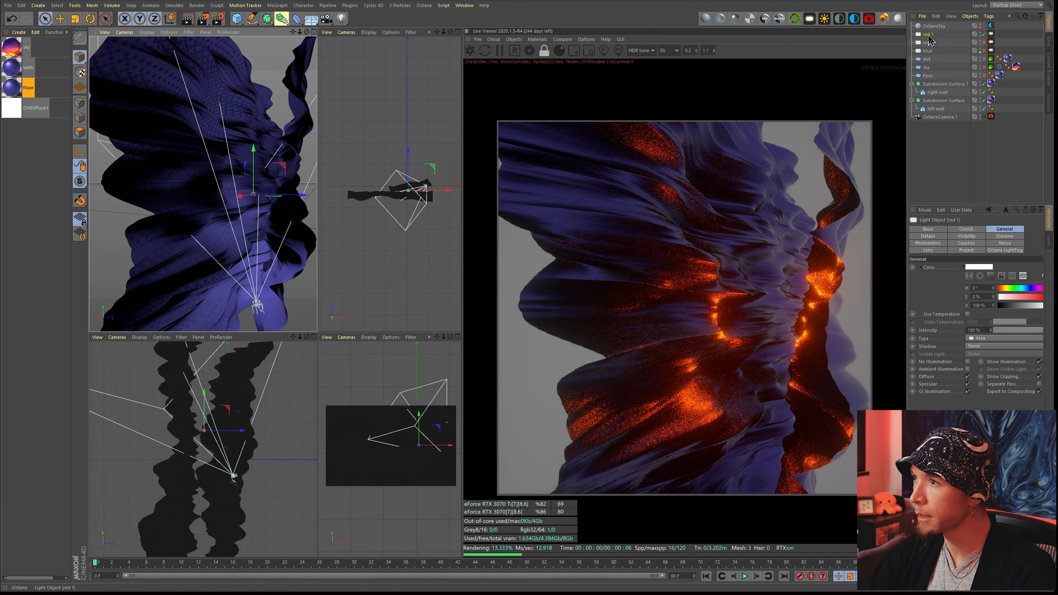
# Step: Set the opacity in the red 1 light's Octane light tag to 1 and view the light from inside the canyon
pyautogui.click(991, 34)
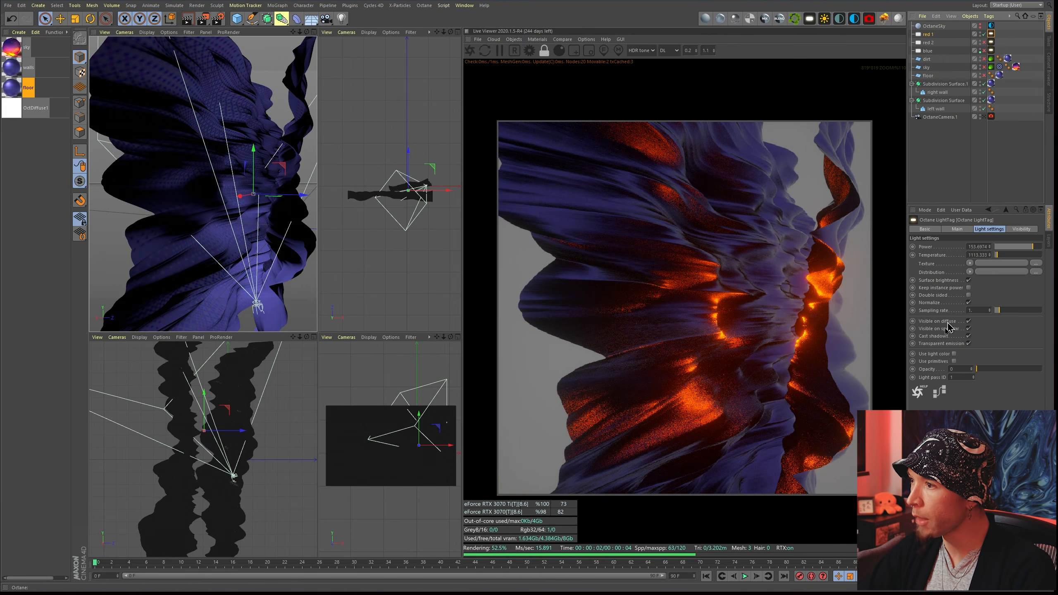
pyautogui.moveTo(978, 369); pyautogui.dragTo(1056, 378)
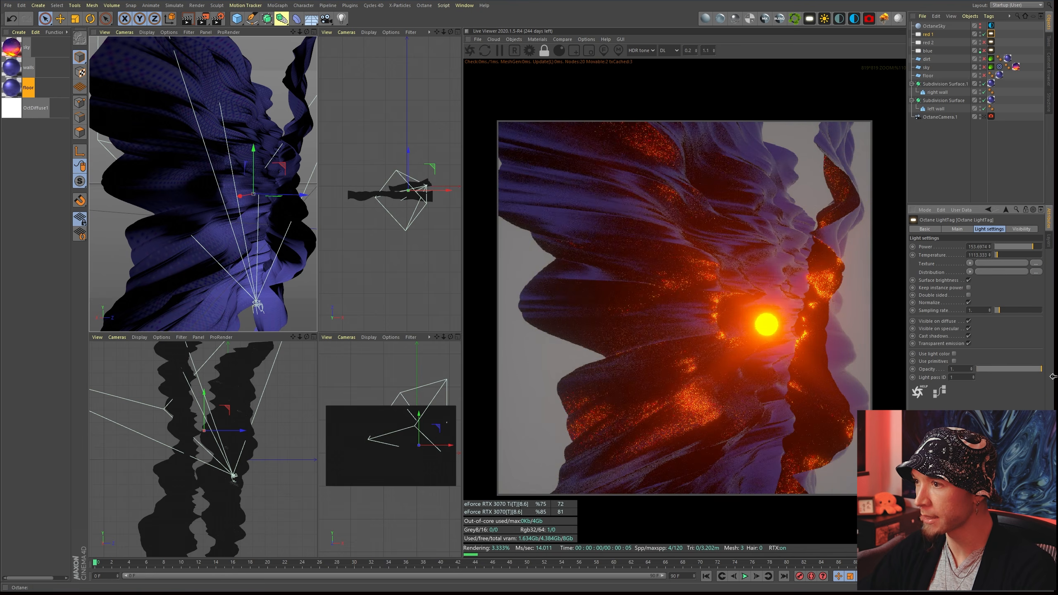
pyautogui.keyDown('alt'); pyautogui.moveTo(252, 214); pyautogui.dragTo(292, 213, button='right'); pyautogui.keyUp('alt')
pyautogui.keyDown('alt'); pyautogui.moveTo(291, 212); pyautogui.dragTo(294, 184); pyautogui.keyUp('alt')
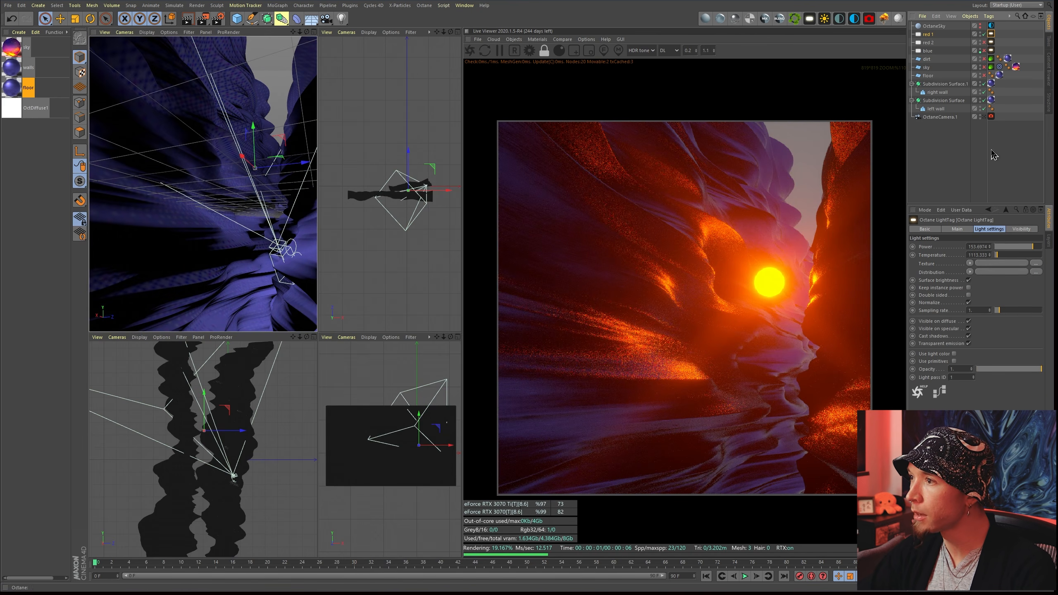
# Step: Try the Disc and Rectangle area shapes on the red 1 light, and return it to Sphere
pyautogui.click(929, 36)
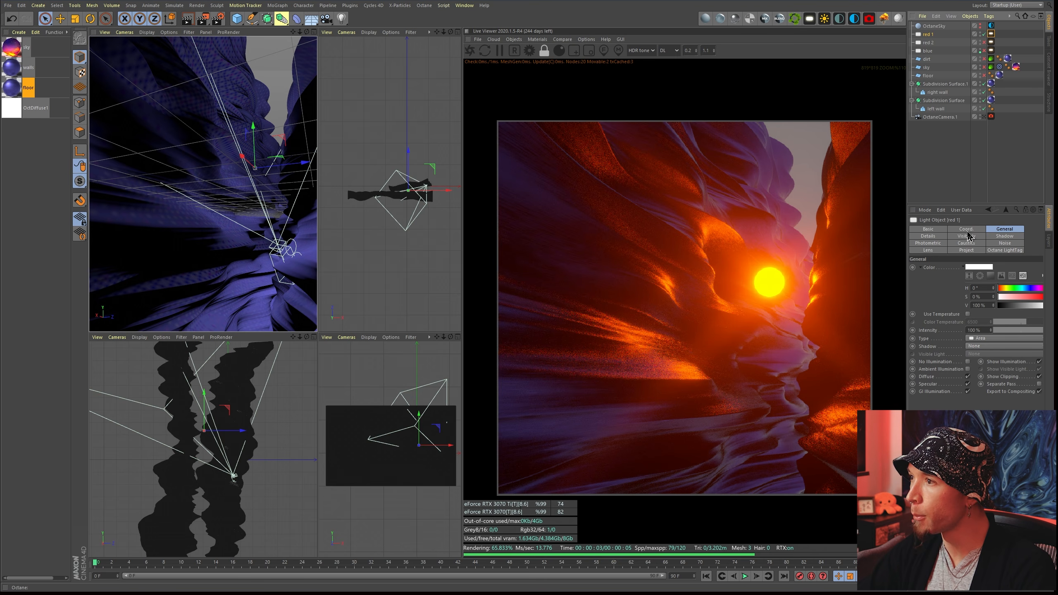
pyautogui.click(933, 236)
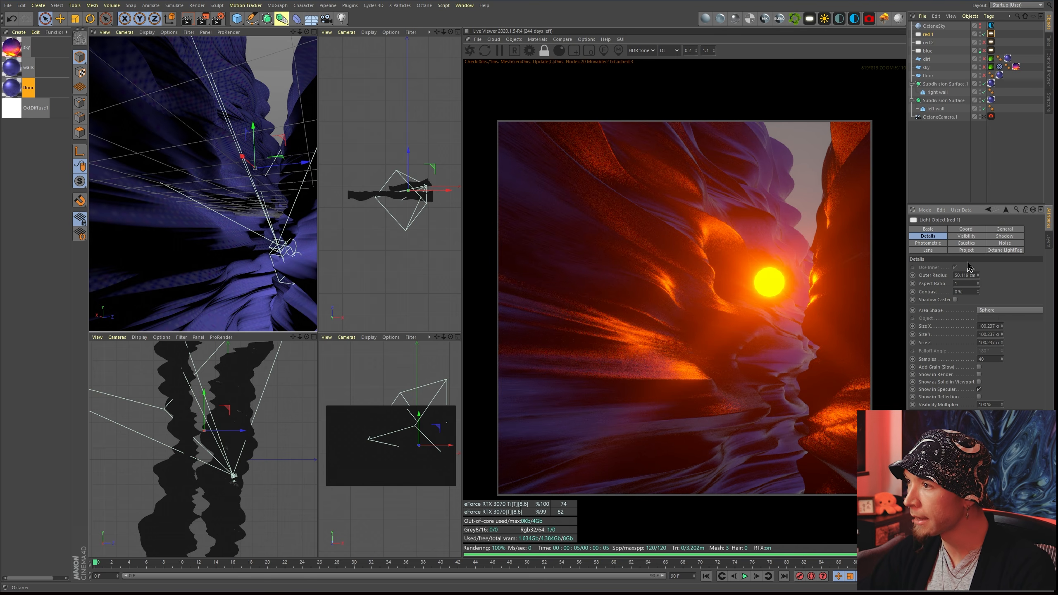
pyautogui.click(996, 312)
pyautogui.click(972, 318)
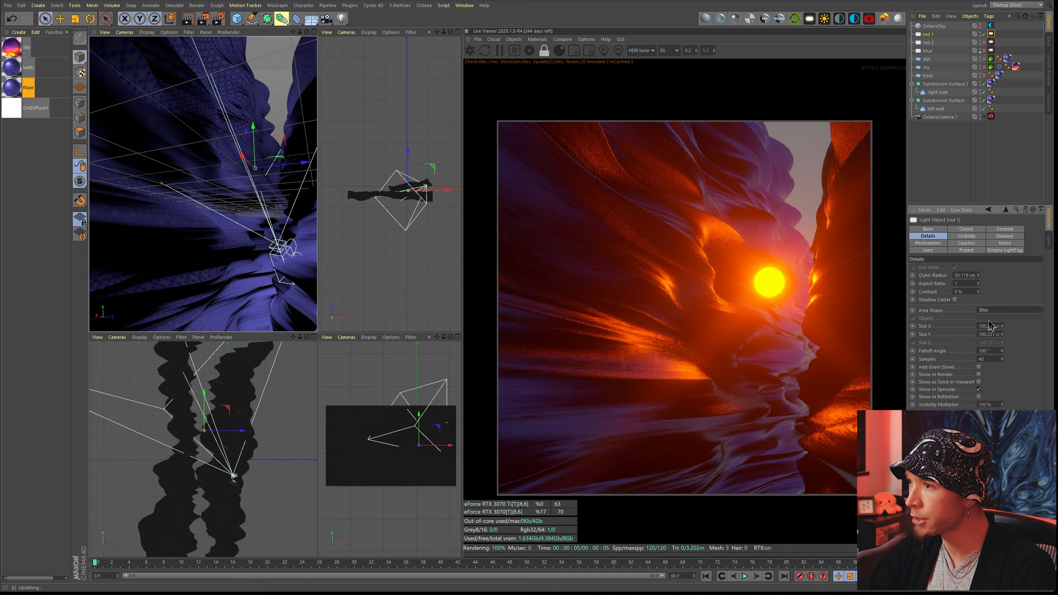
pyautogui.click(996, 310)
pyautogui.click(995, 327)
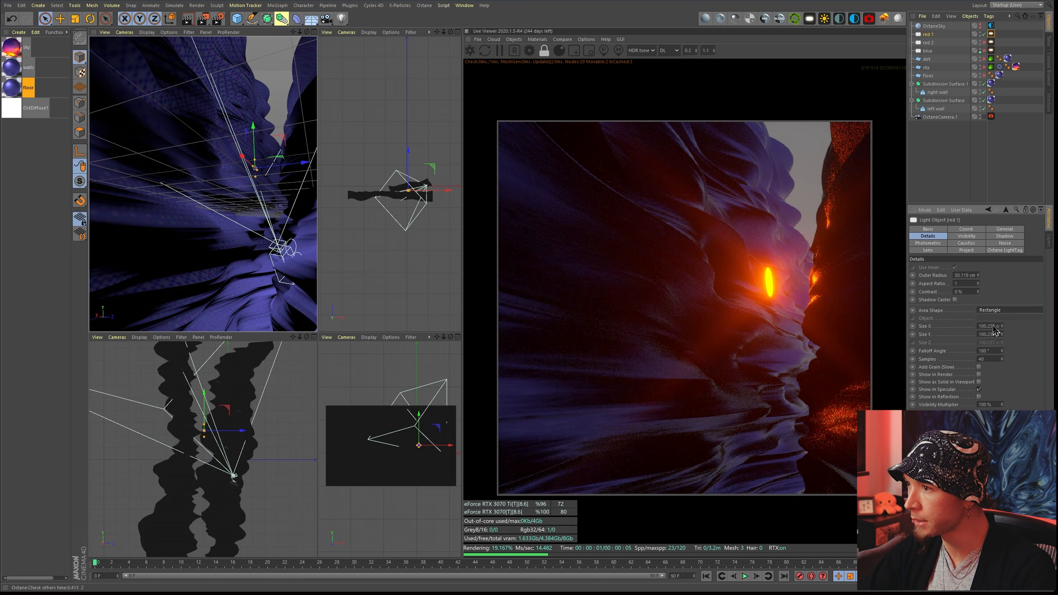
pyautogui.click(998, 312)
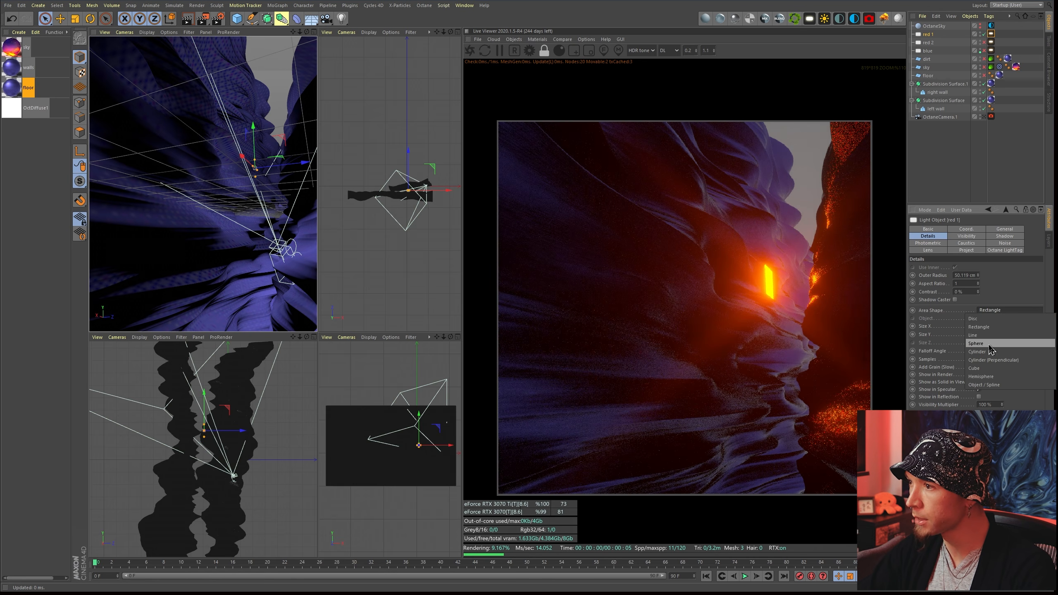
pyautogui.click(988, 335)
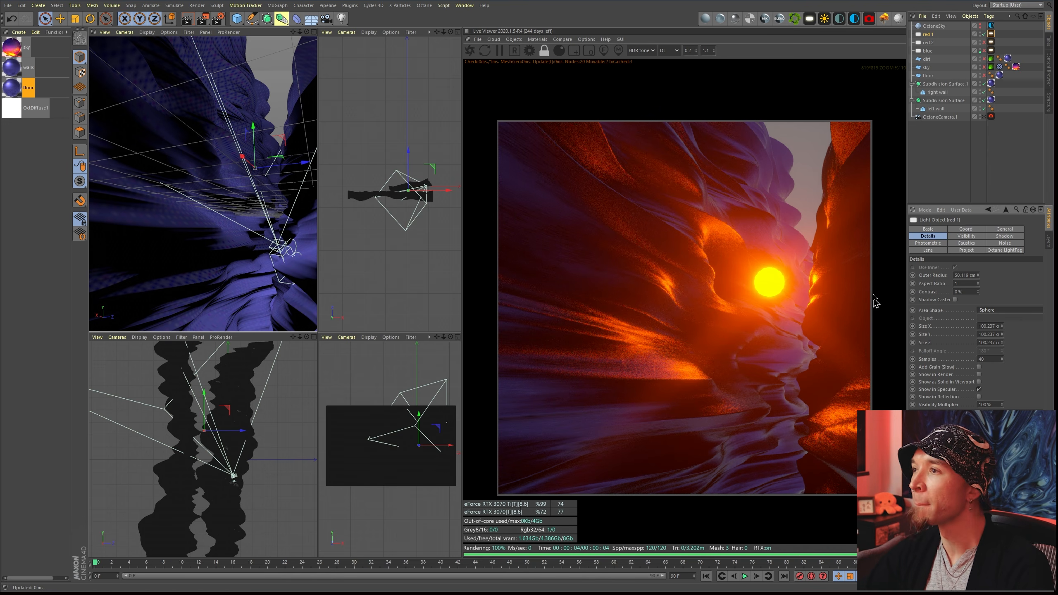
# Step: Set the red 1 light tag's opacity to 0, try a cooler-looking temperature of about 6300, and lower it to about 1100
pyautogui.click(991, 34)
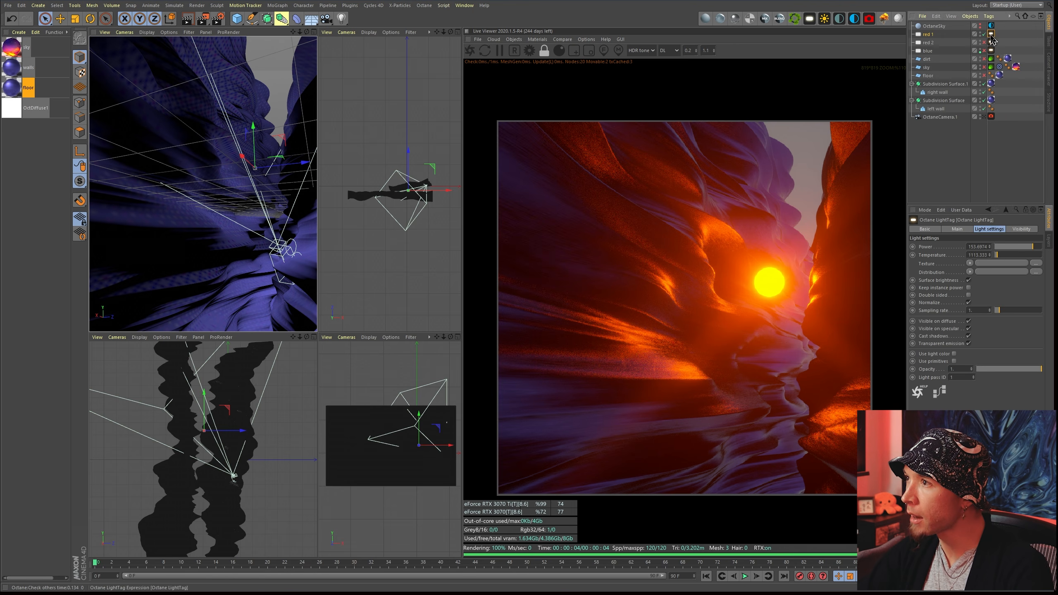
pyautogui.moveTo(1017, 370); pyautogui.dragTo(976, 370)
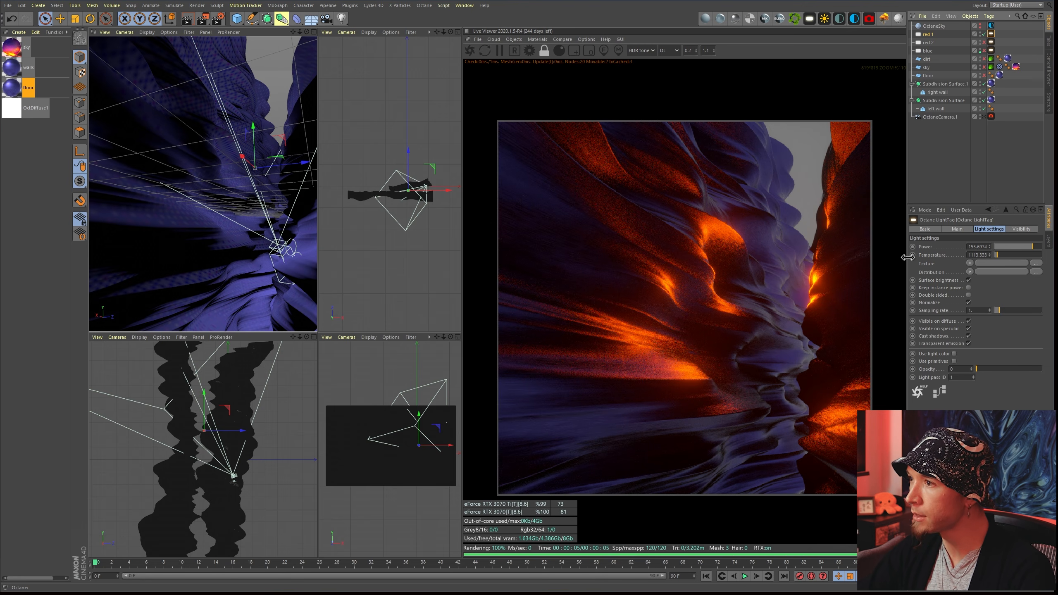
pyautogui.moveTo(906, 257); pyautogui.dragTo(856, 257)
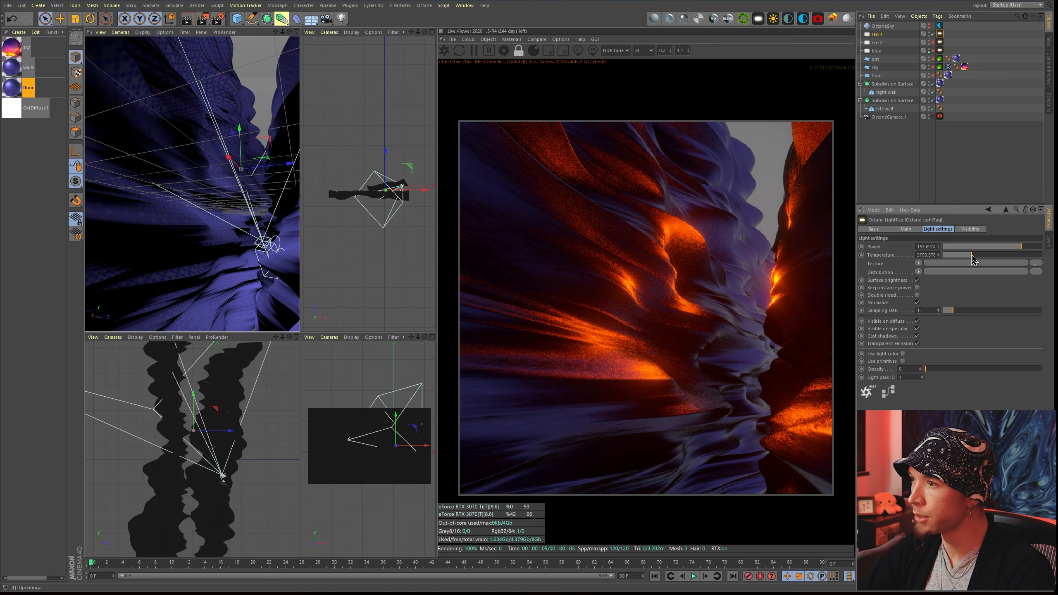
pyautogui.moveTo(972, 258); pyautogui.dragTo(994, 258)
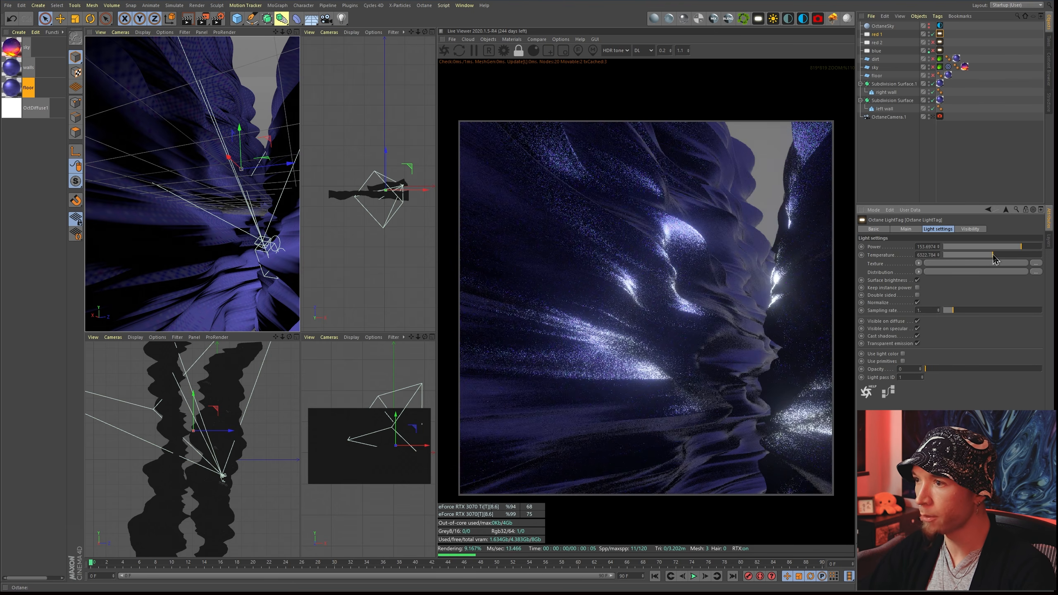
pyautogui.moveTo(993, 259); pyautogui.dragTo(947, 259)
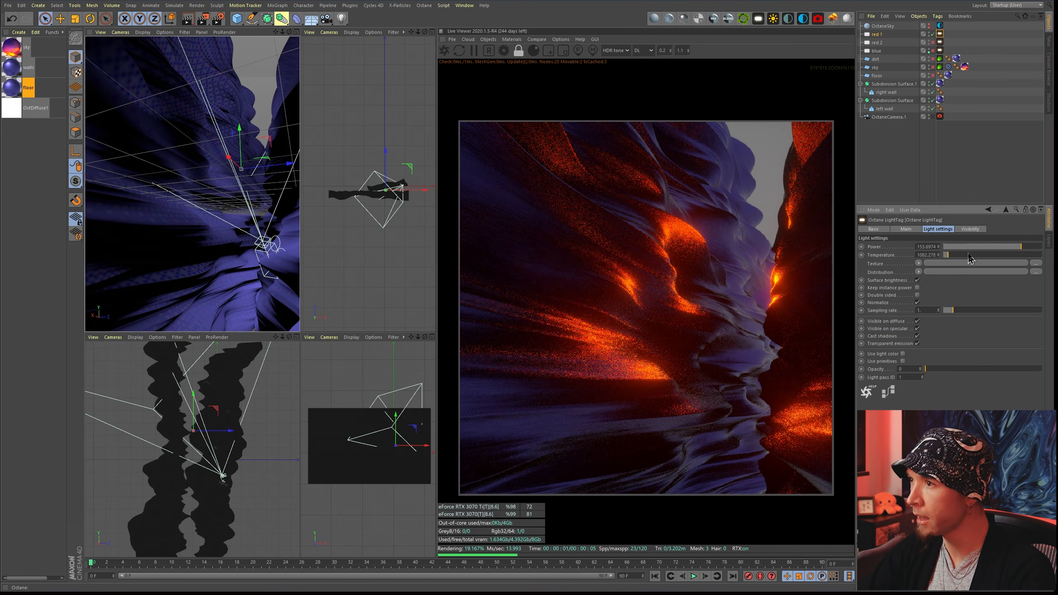
# Step: Enable the red 2 light, compare the render with red 1 disabled, and enable red 1 again
pyautogui.click(933, 43)
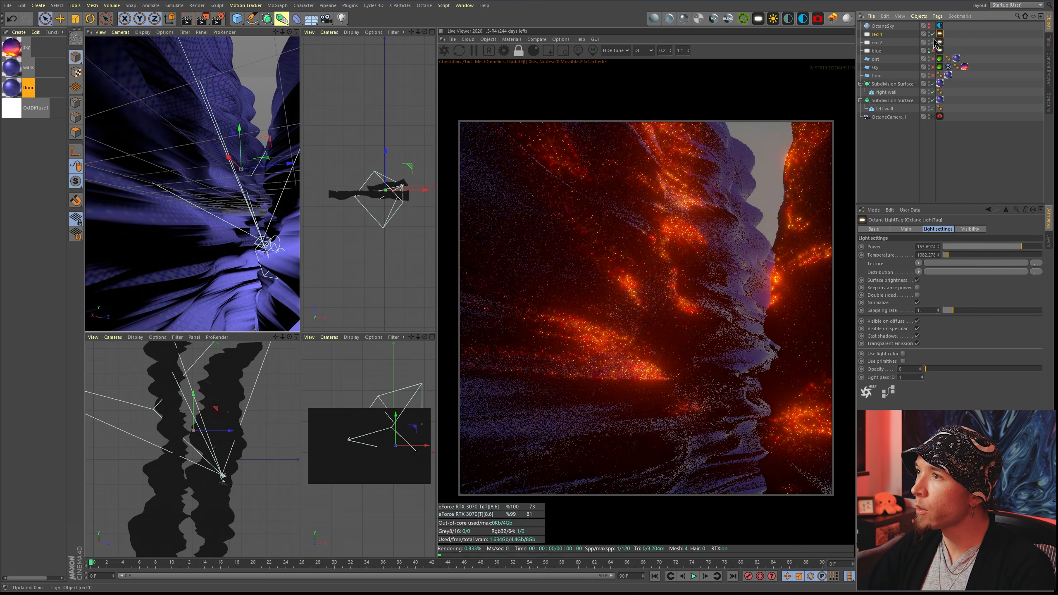
pyautogui.click(932, 34)
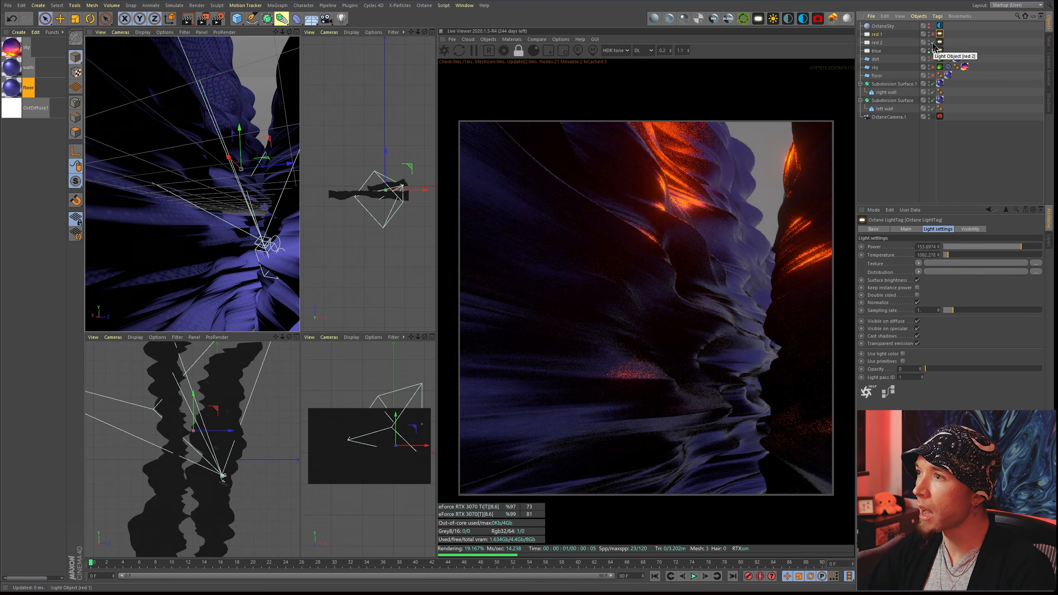
pyautogui.click(933, 50)
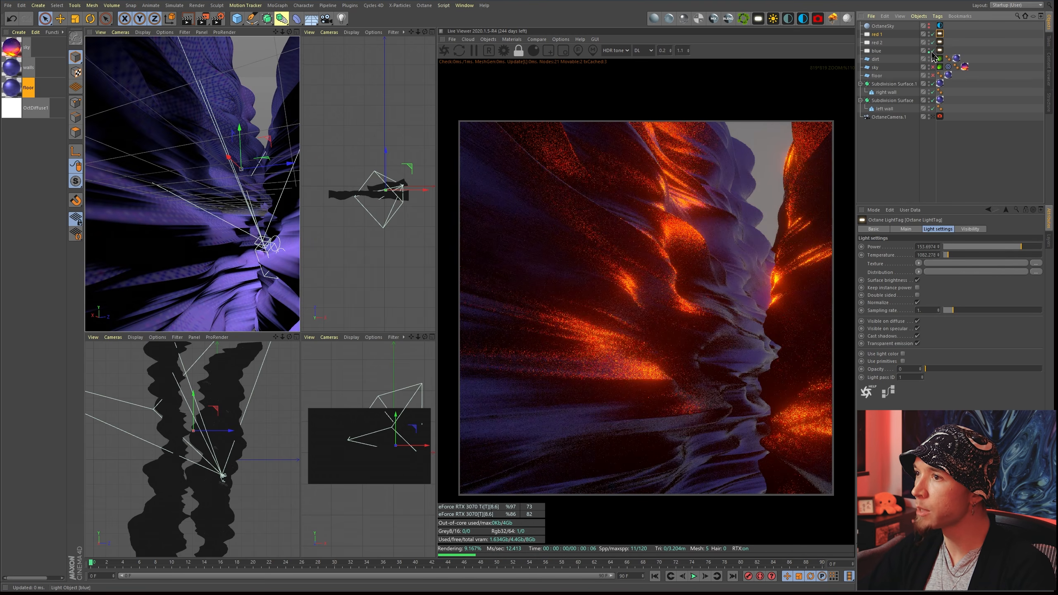
# Step: Enable the blue light and set the opacity in its Octane light tag to 1
pyautogui.click(932, 50)
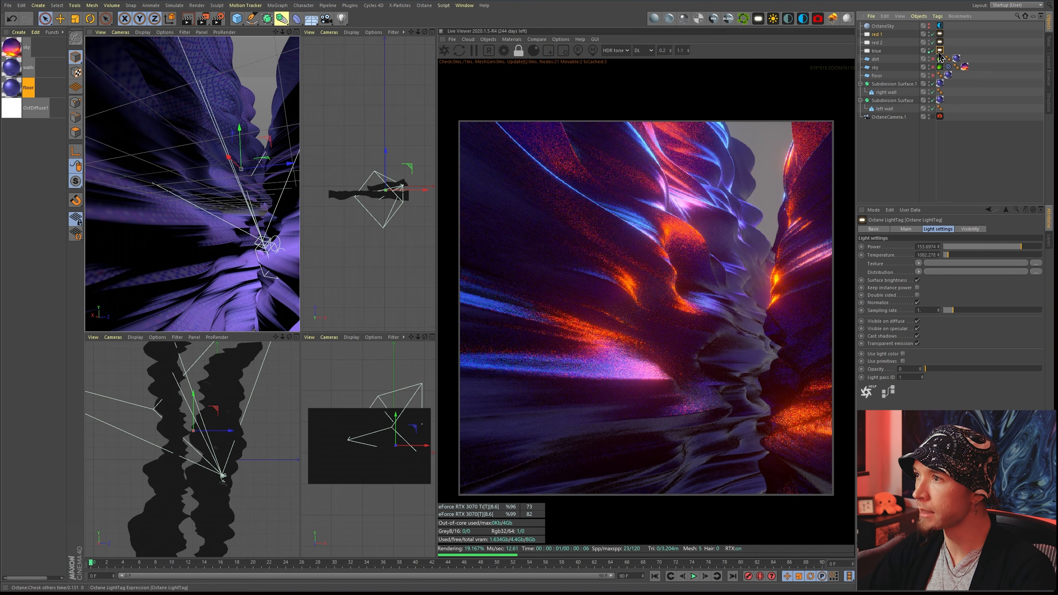
pyautogui.click(939, 51)
pyautogui.moveTo(949, 378); pyautogui.dragTo(1041, 378)
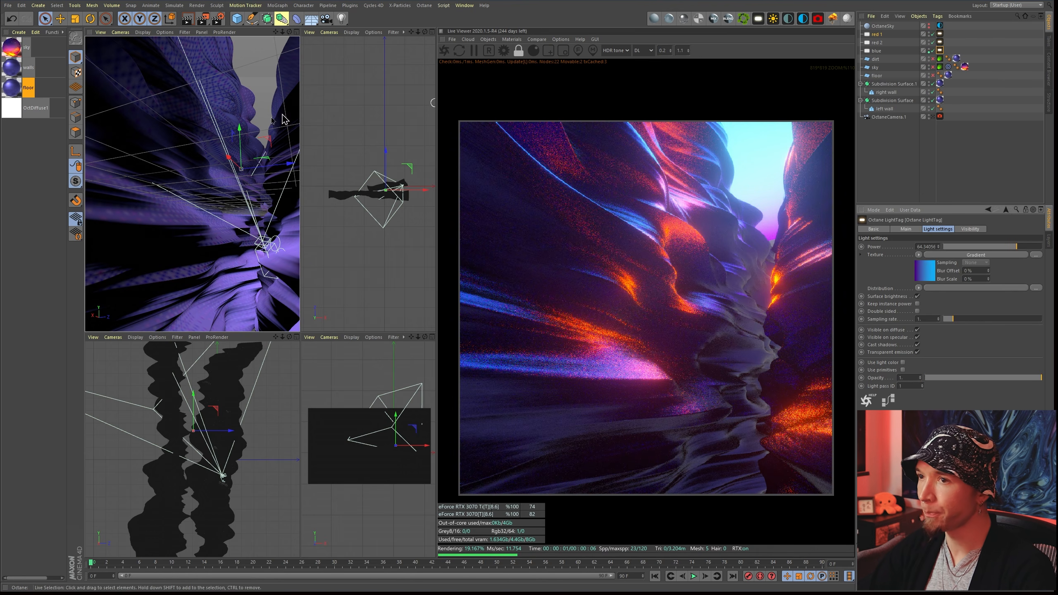
# Step: View the blue light from outside the canyon and check the emission type options in its Octane light tag
pyautogui.scroll(-8, 238, 136)
pyautogui.moveTo(239, 140)
pyautogui.keyDown('alt'); pyautogui.mouseDown()
pyautogui.moveTo(221, 160)
pyautogui.moveTo(125, 127)
pyautogui.moveTo(160, 160)
pyautogui.moveTo(224, 157)
pyautogui.moveTo(232, 138)
pyautogui.mouseUp(); pyautogui.keyUp('alt')
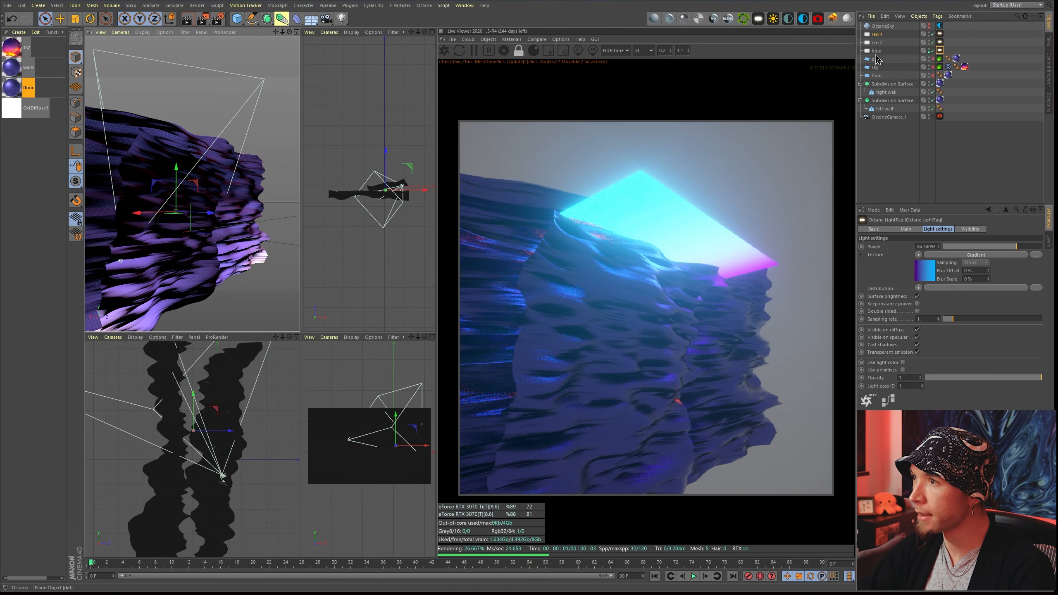
pyautogui.click(876, 50)
pyautogui.click(939, 51)
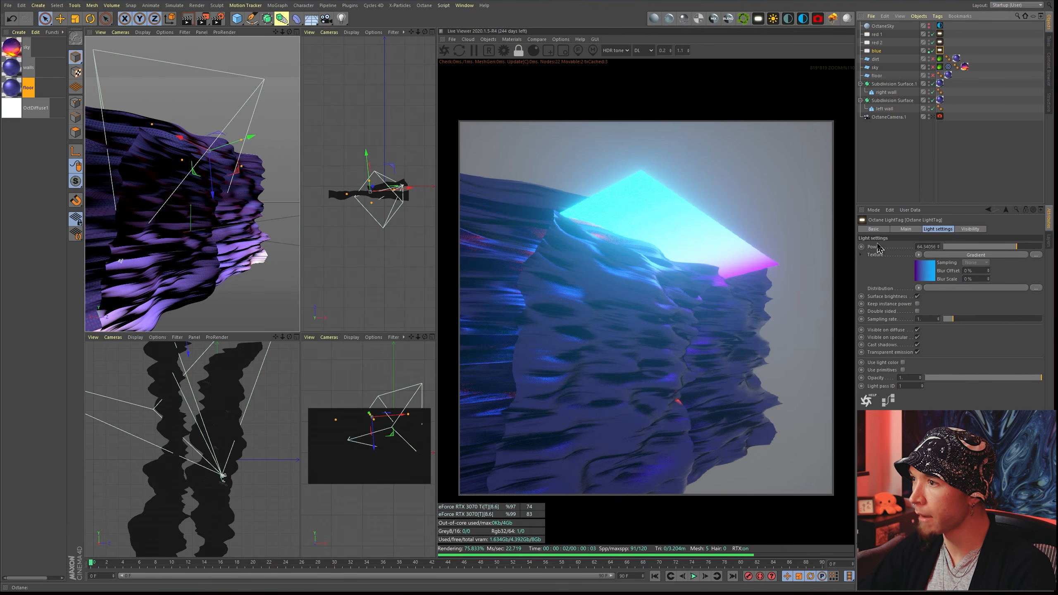
pyautogui.click(907, 229)
pyautogui.click(888, 270)
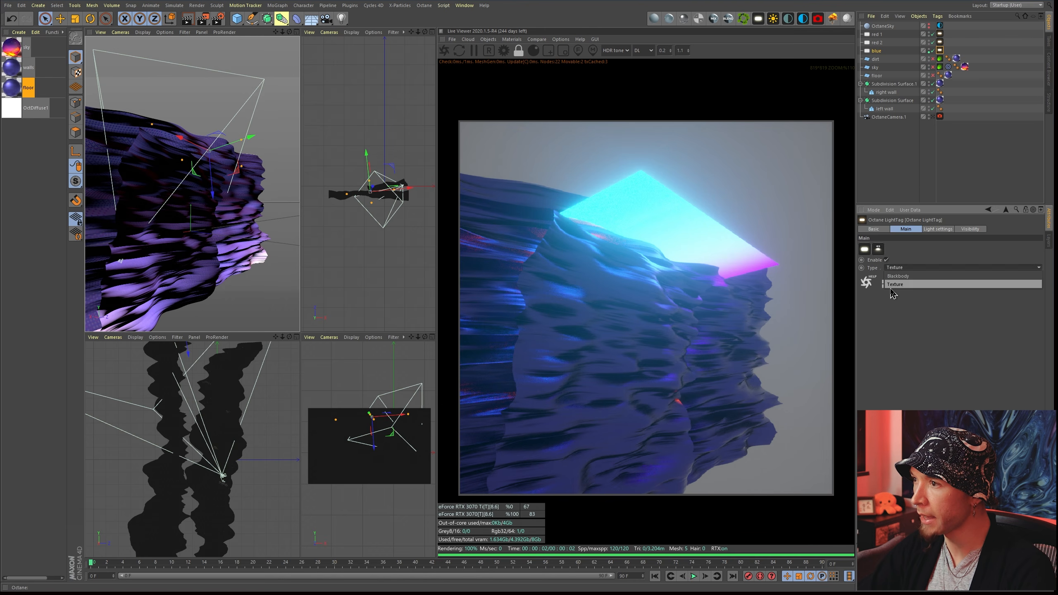
pyautogui.click(919, 323)
# Step: Open the Gradient texture in the blue light tag's settings and examine its color knots
pyautogui.click(937, 230)
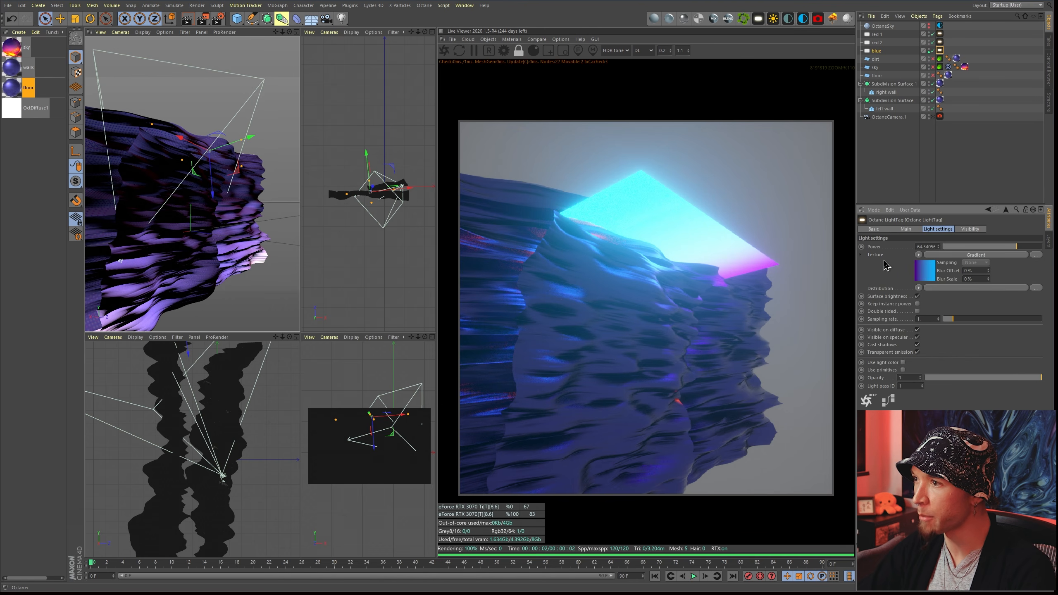
pyautogui.click(946, 256)
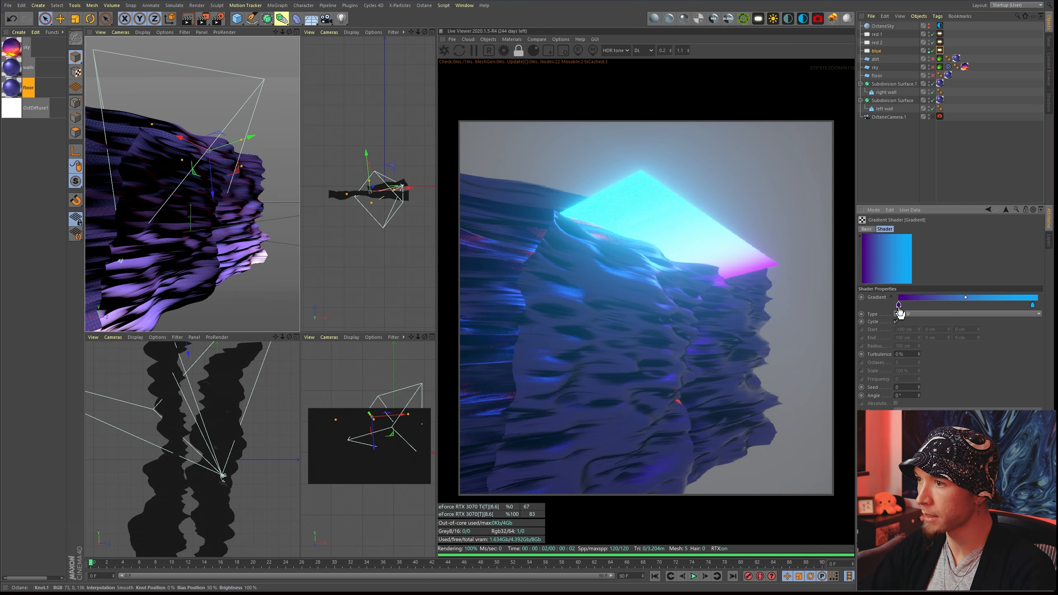
pyautogui.click(898, 305)
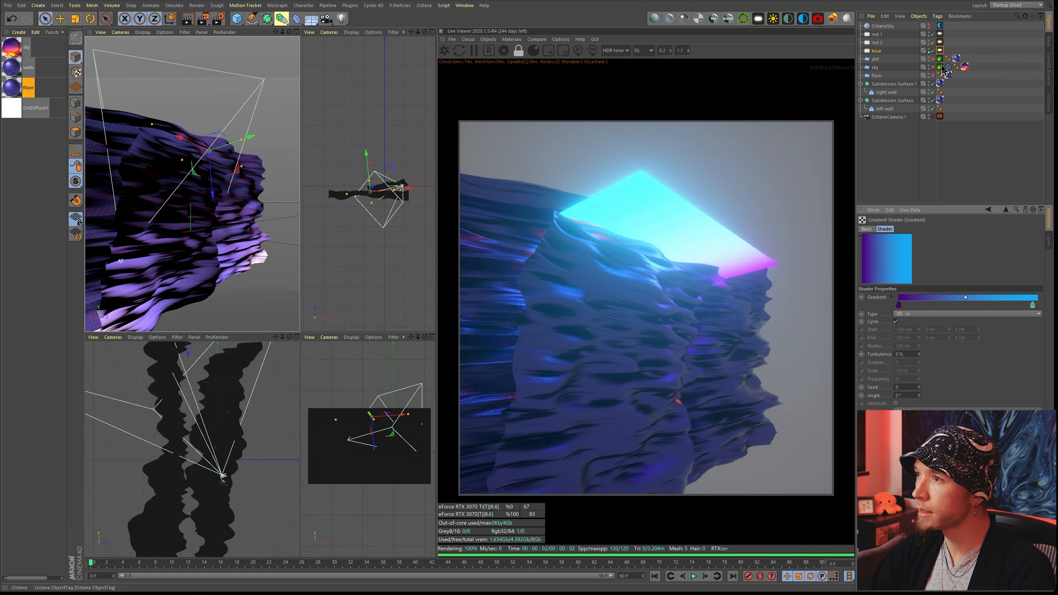
# Step: Return to the OctaneCamera 1 view and set the blue light tag's opacity to 0
pyautogui.click(931, 117)
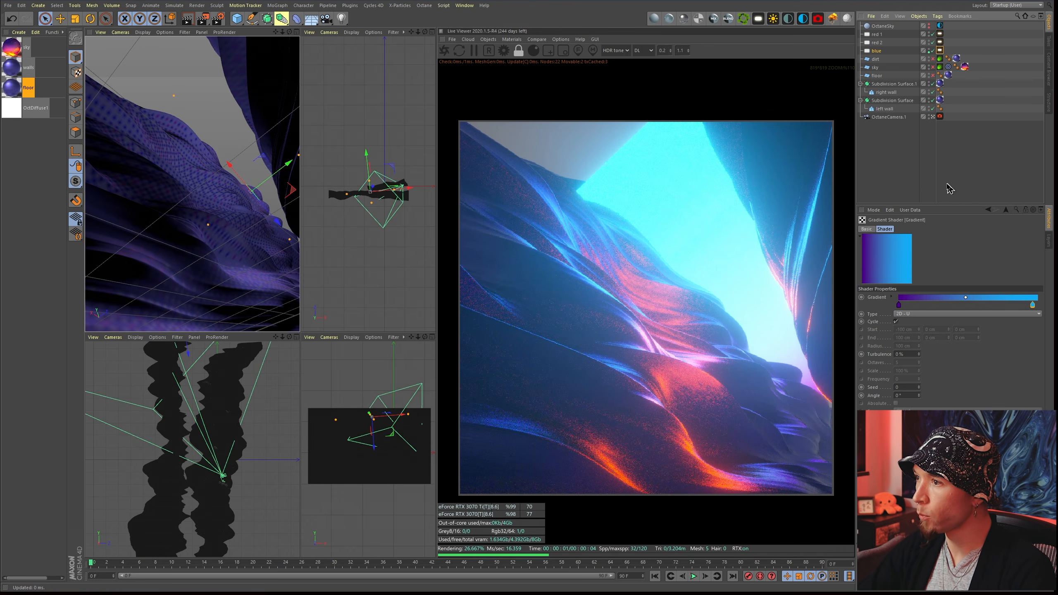
pyautogui.click(939, 51)
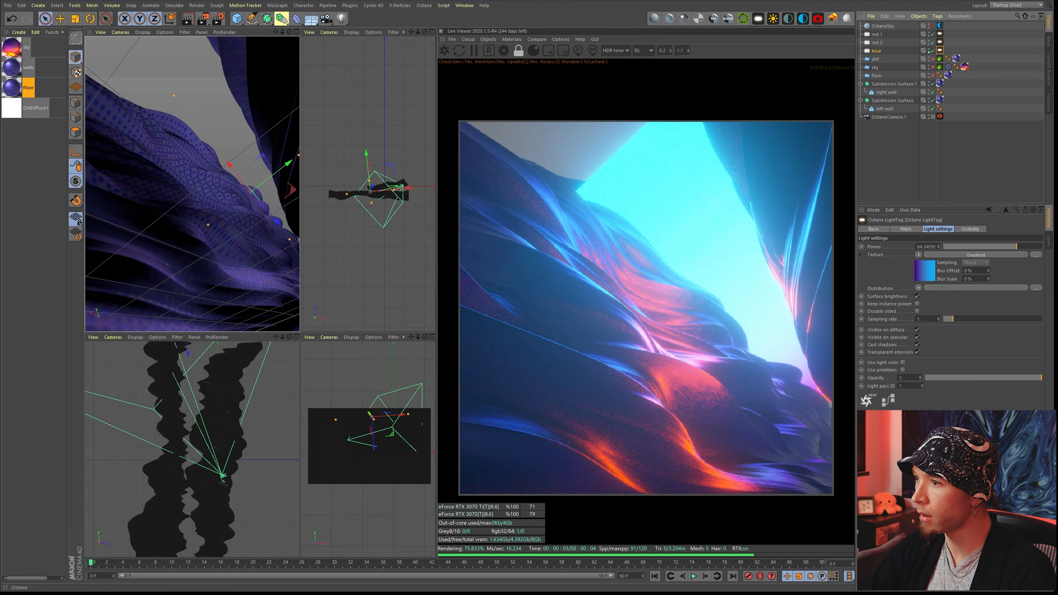
pyautogui.moveTo(942, 378); pyautogui.dragTo(856, 378)
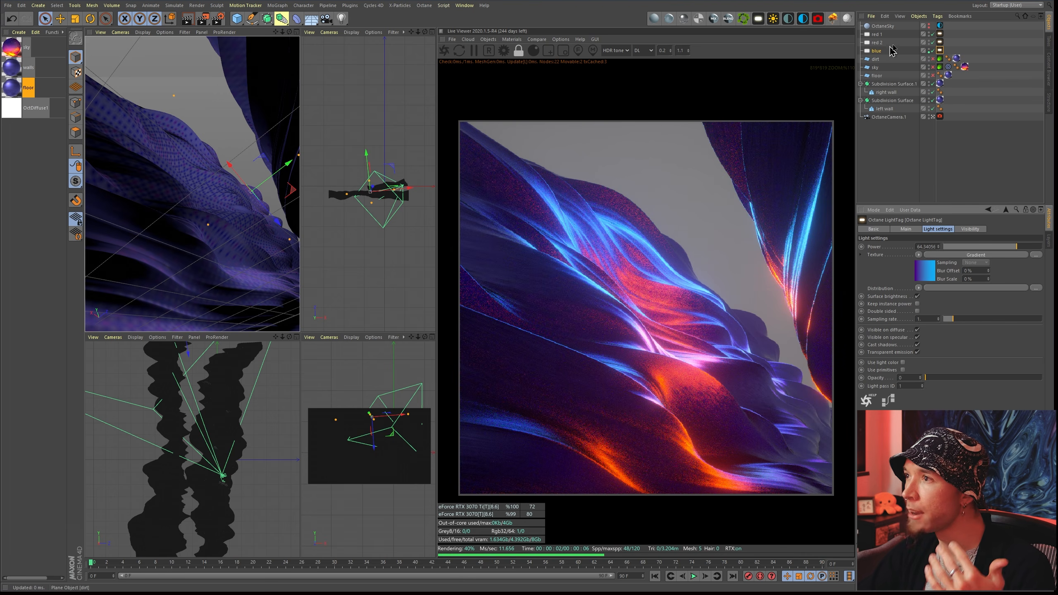
# Step: Move the blue light a small distance in the orthographic view to shift its highlights on the canyon walls
pyautogui.click(877, 52)
pyautogui.press('e')
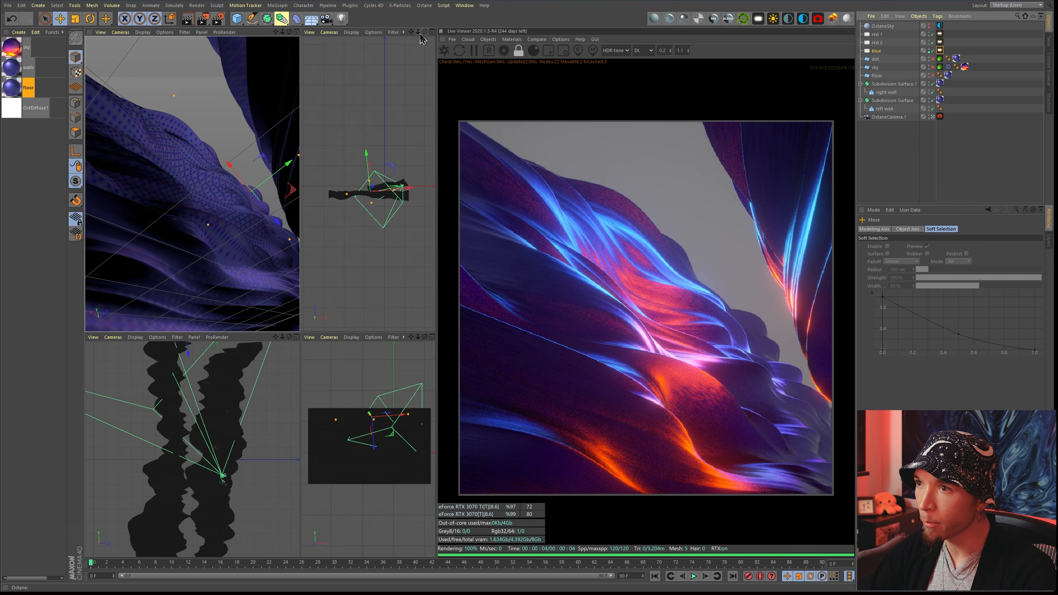
pyautogui.moveTo(419, 33); pyautogui.dragTo(406, 85)
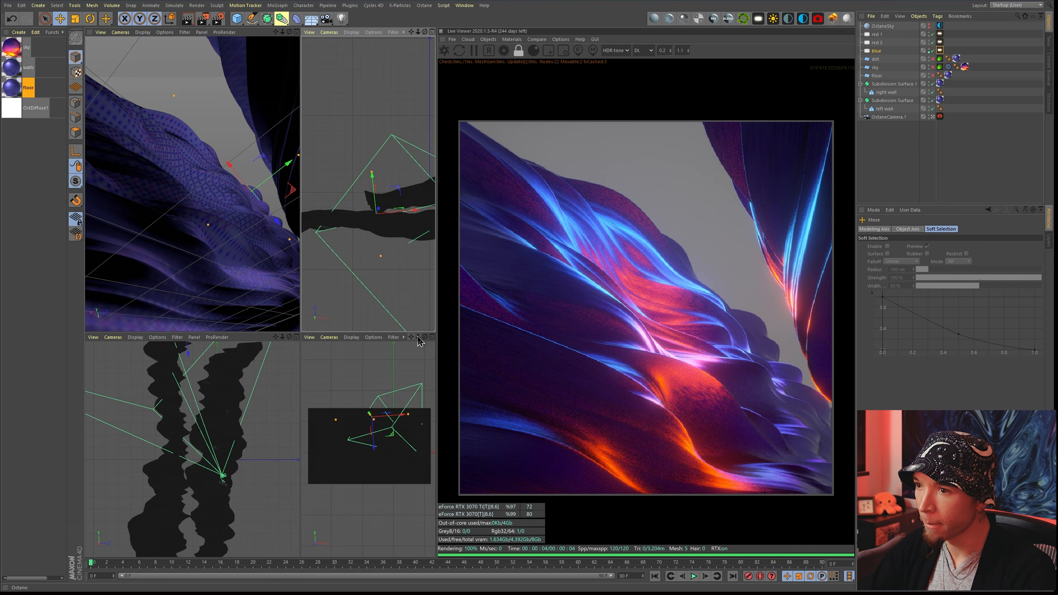
pyautogui.moveTo(418, 338); pyautogui.dragTo(409, 364)
pyautogui.moveTo(380, 410)
pyautogui.mouseDown()
pyautogui.moveTo(401, 467)
pyautogui.moveTo(383, 461)
pyautogui.moveTo(377, 401)
pyautogui.mouseUp()
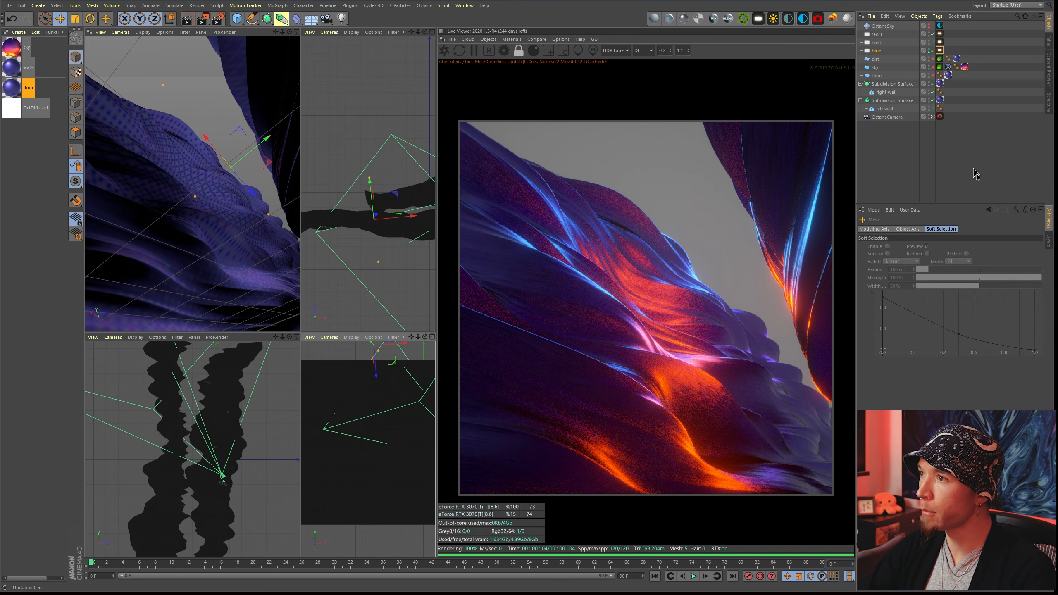
# Step: Enable the OctaneSky, bringing up its environment tag settings, and enable the sky plane behind the canyon
pyautogui.click(886, 26)
pyautogui.keyDown('alt'); pyautogui.click(928, 28); pyautogui.keyUp('alt')
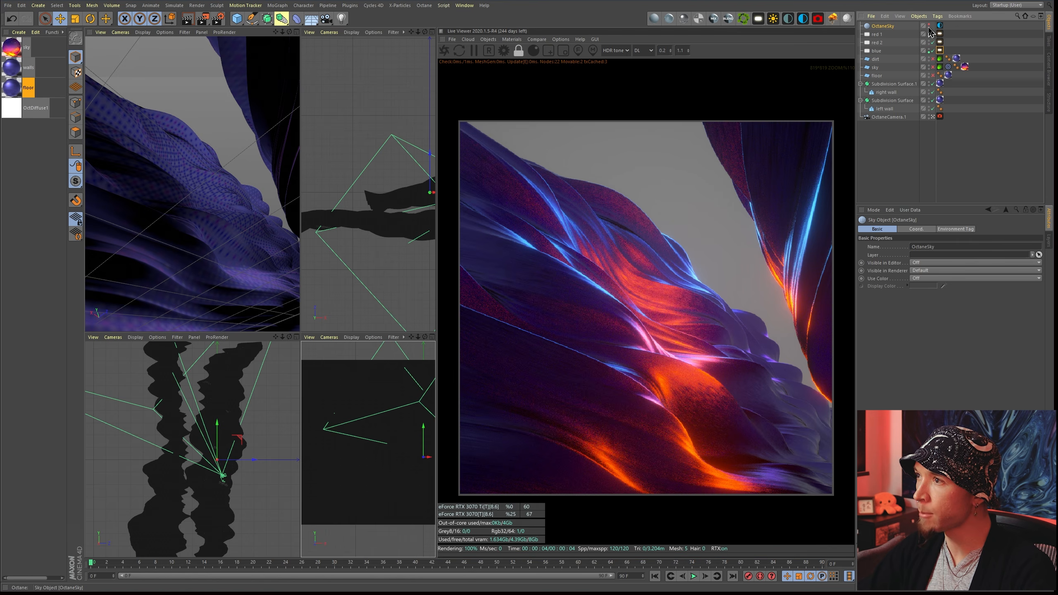
pyautogui.click(939, 26)
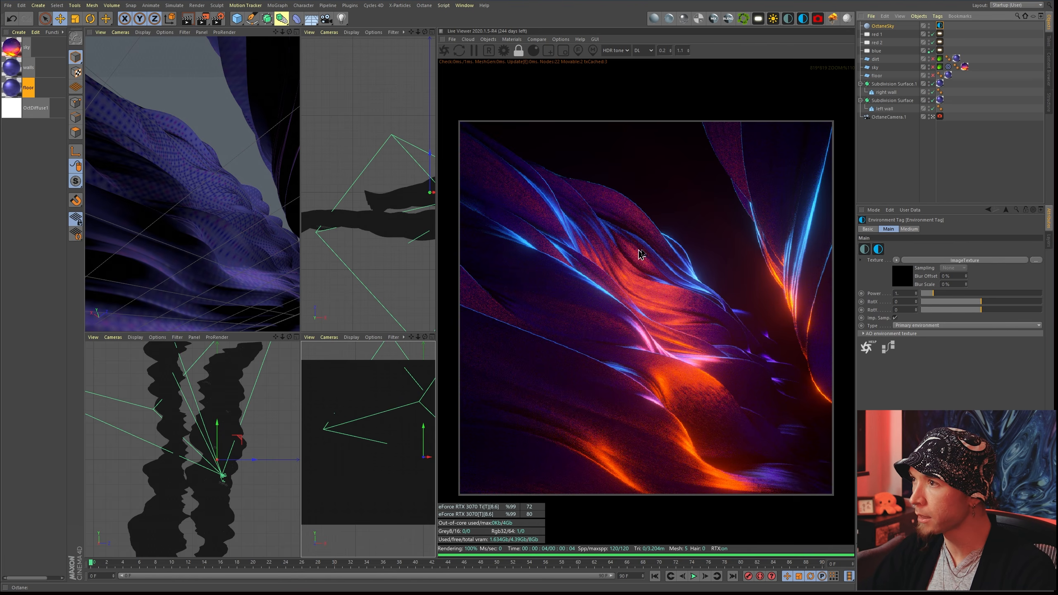
pyautogui.click(875, 67)
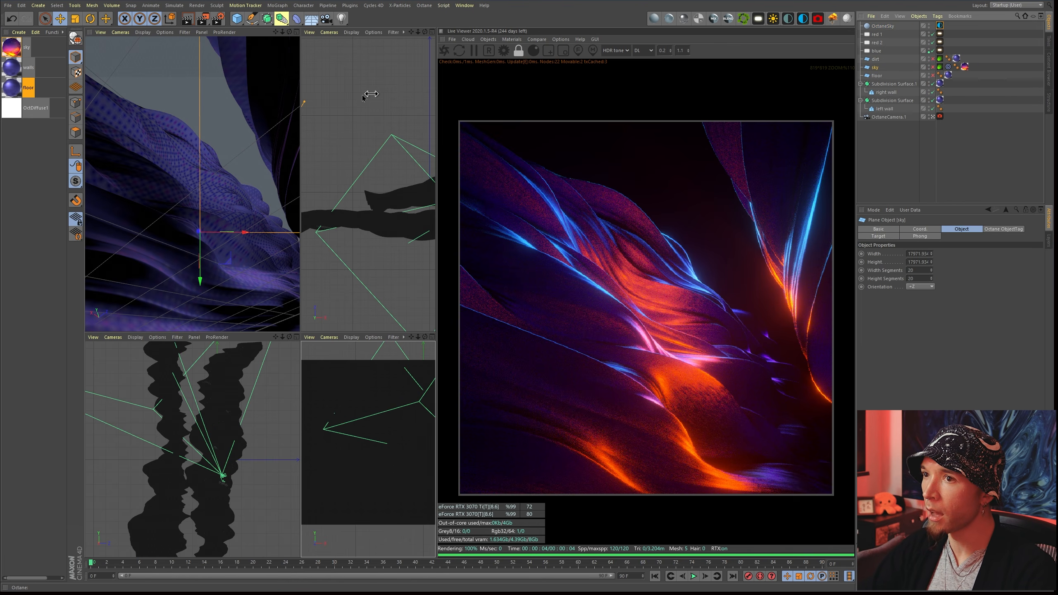
pyautogui.click(933, 67)
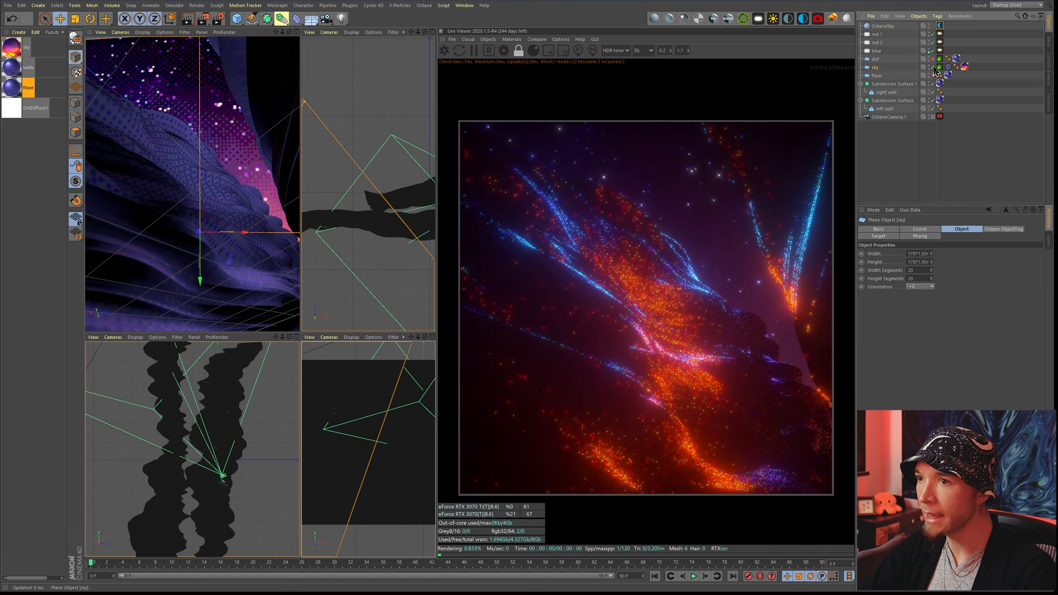
# Step: Leave the OctaneCamera 1 view, examine the sky plane and its Target tag from a distance, and return to the camera
pyautogui.click(932, 117)
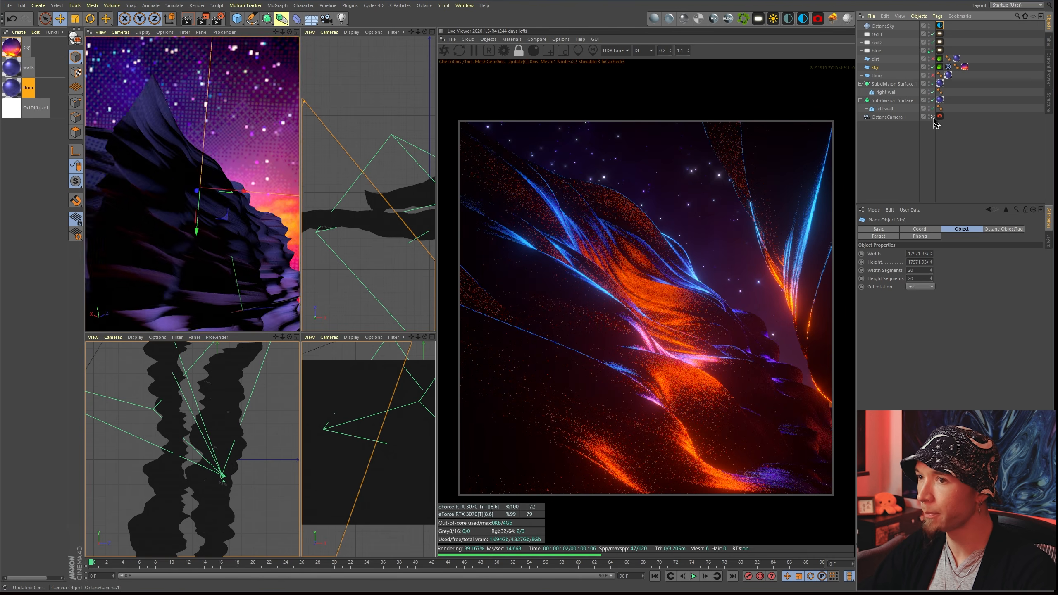
pyautogui.moveTo(282, 33); pyautogui.dragTo(313, 39)
pyautogui.click(965, 81)
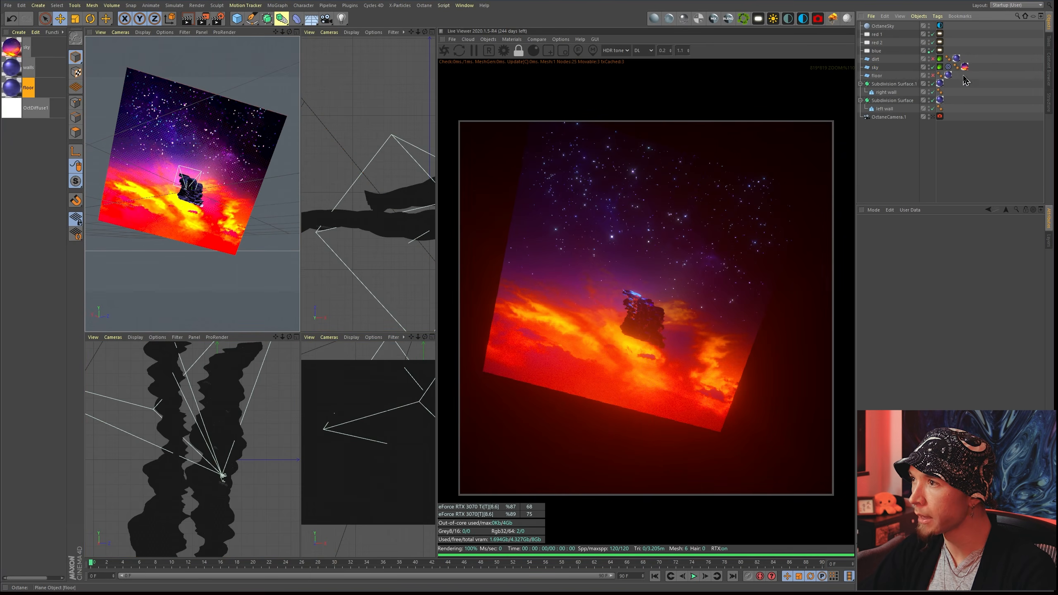
pyautogui.click(947, 67)
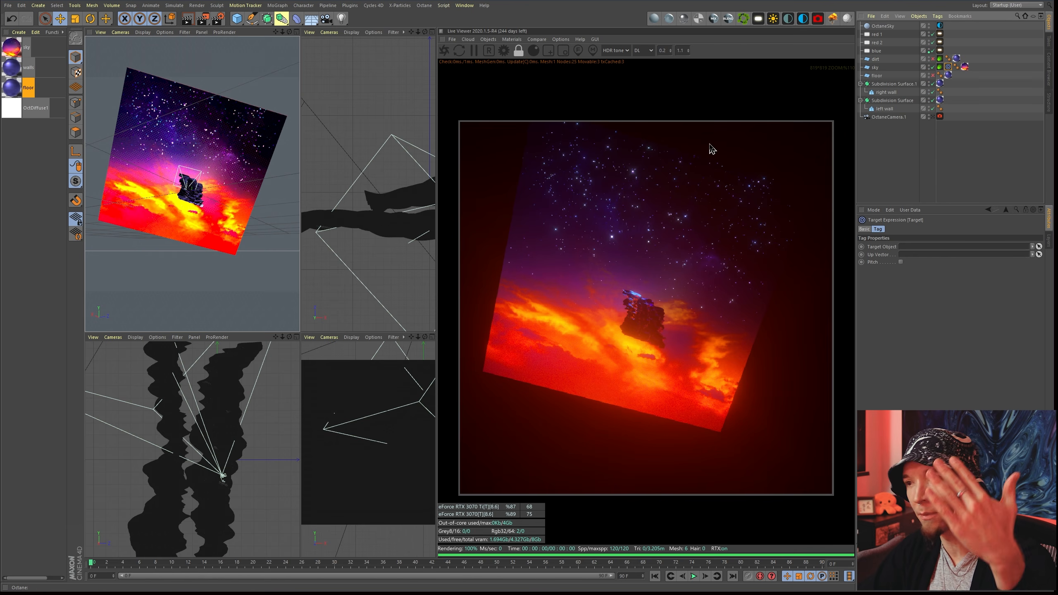
pyautogui.moveTo(283, 36); pyautogui.dragTo(294, 39)
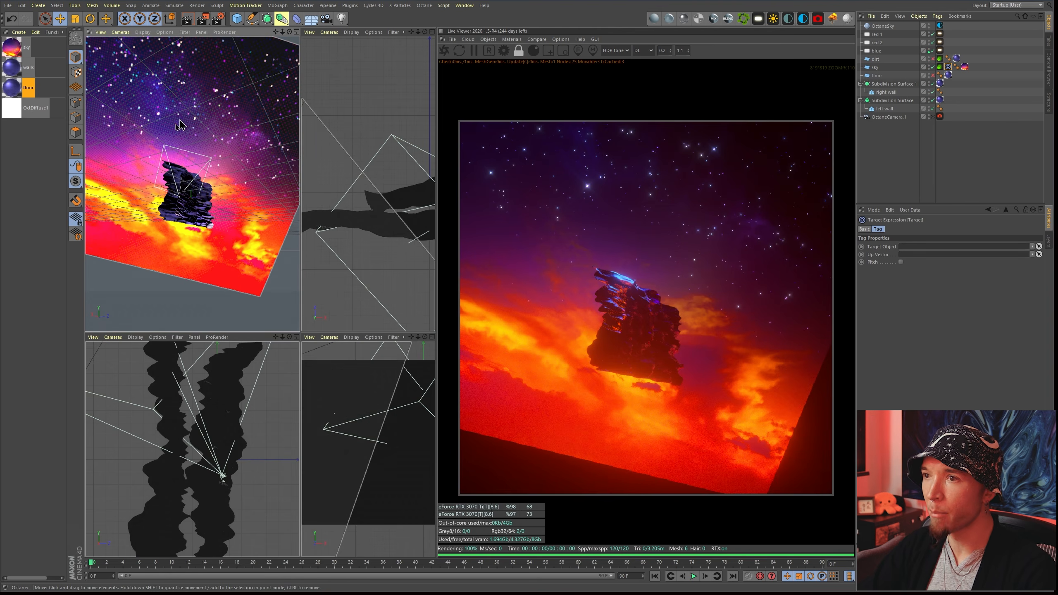
pyautogui.moveTo(281, 37); pyautogui.dragTo(274, 37)
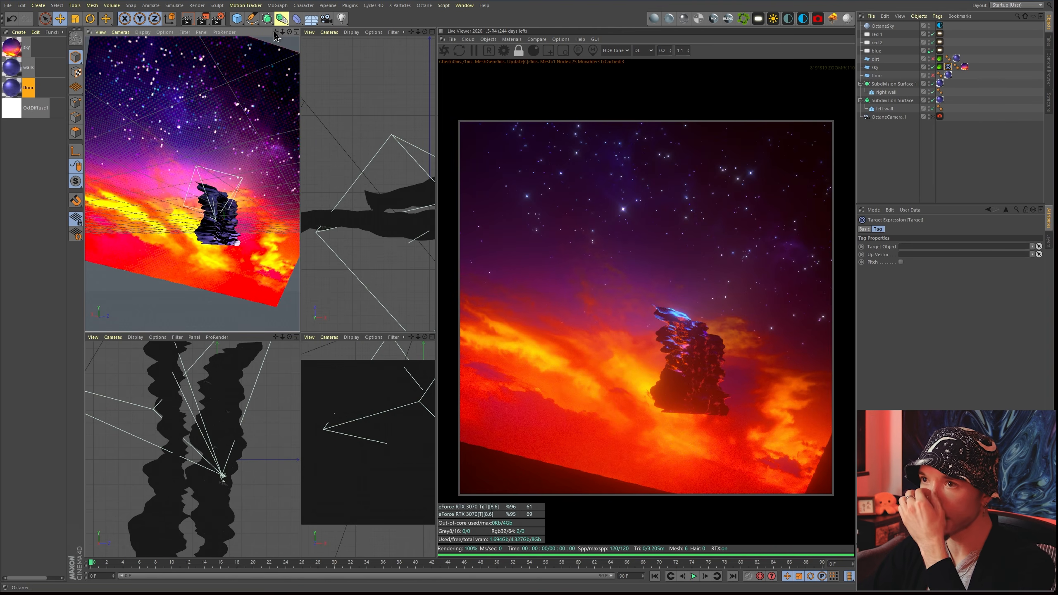
pyautogui.moveTo(275, 32); pyautogui.dragTo(316, 163)
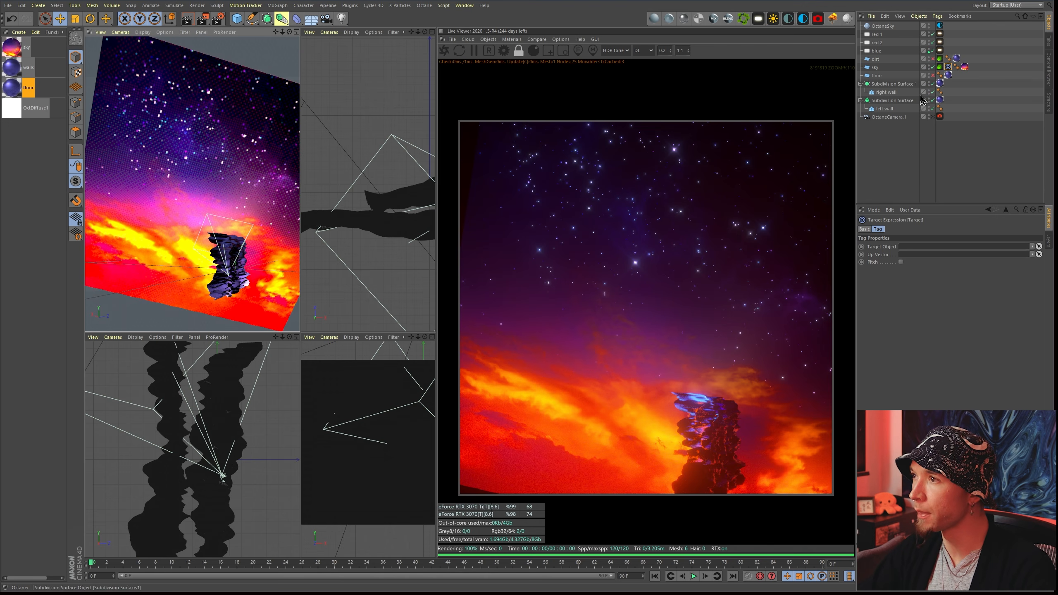
pyautogui.click(937, 116)
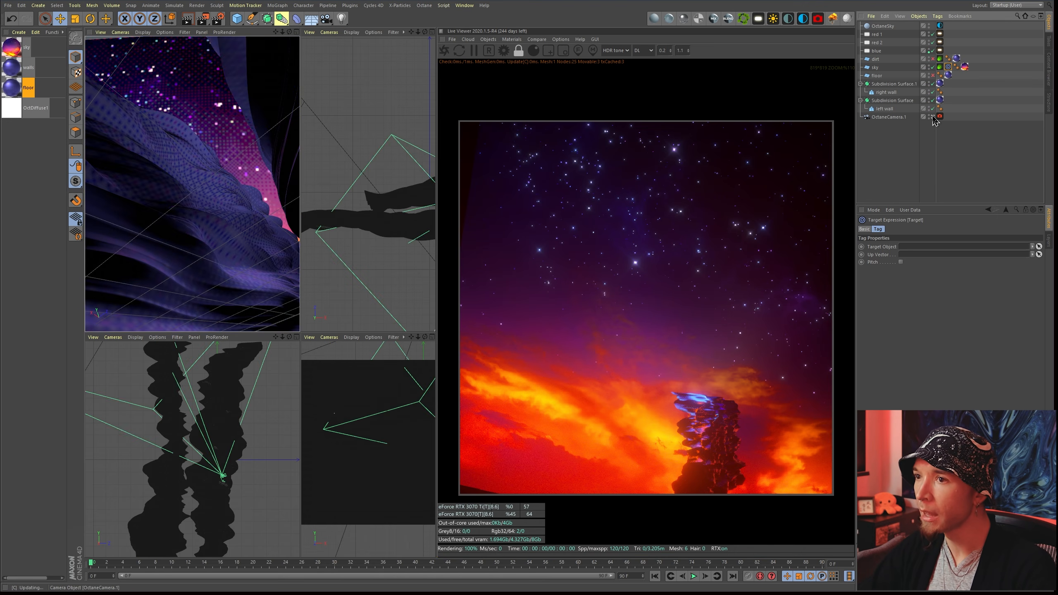
# Step: Raise the sky material's texture emission power to about 141 and close the Material Editor
pyautogui.click(964, 67)
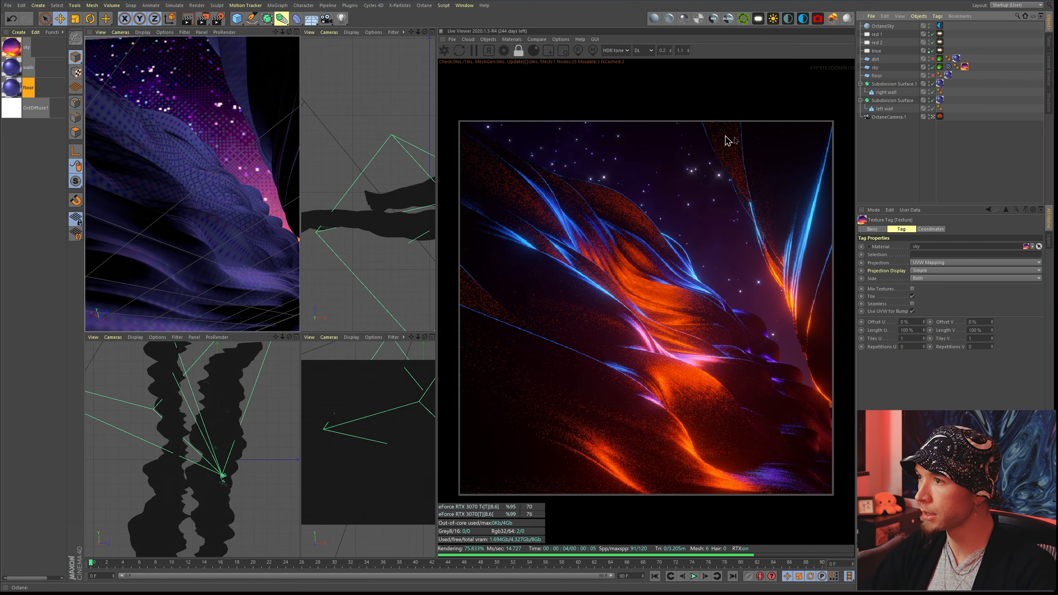
pyautogui.doubleClick(11, 46)
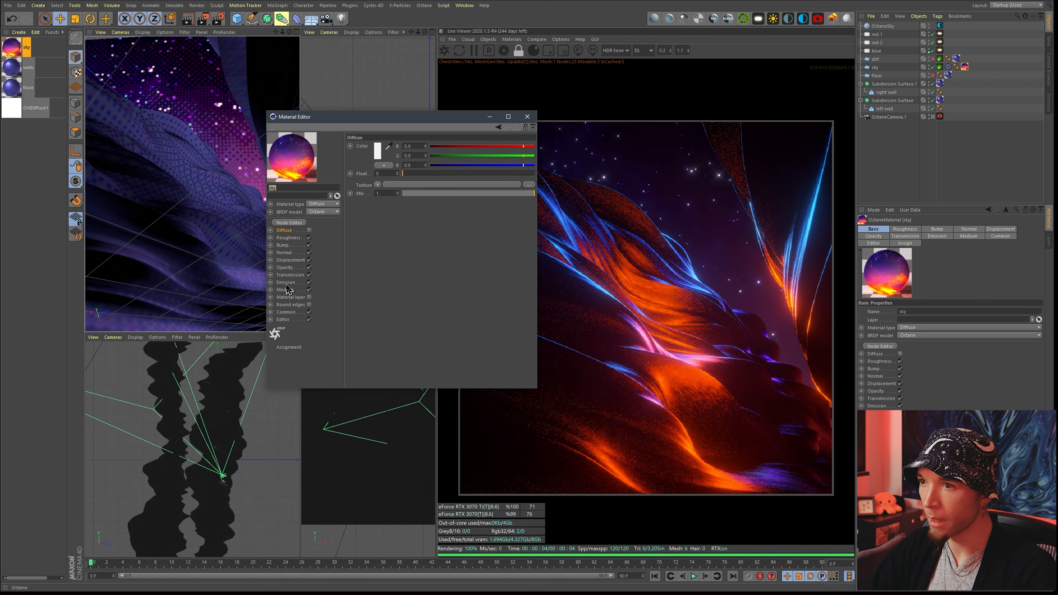
pyautogui.click(285, 283)
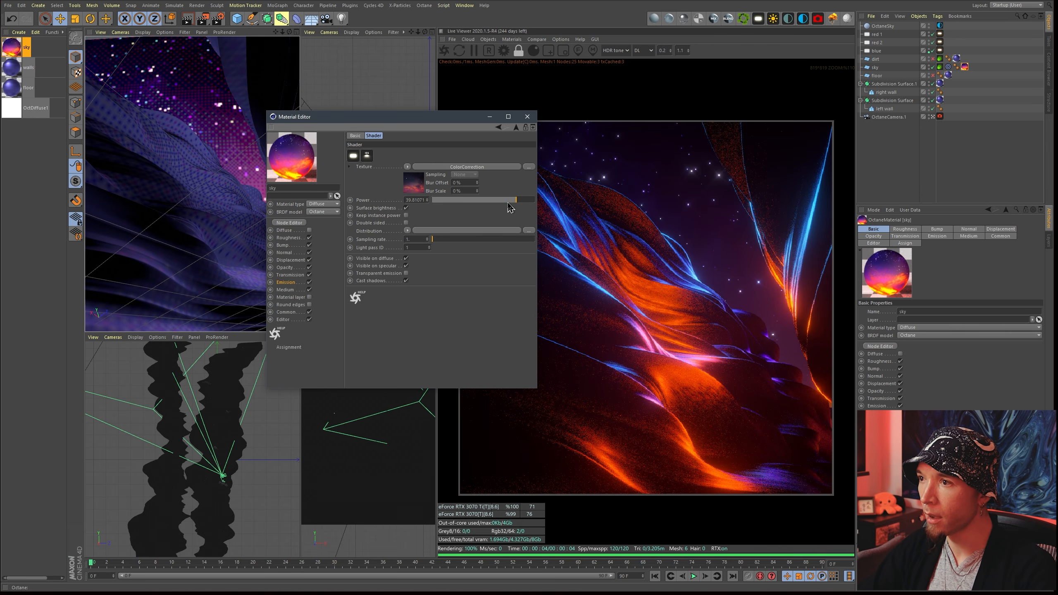
pyautogui.moveTo(508, 204); pyautogui.dragTo(522, 204)
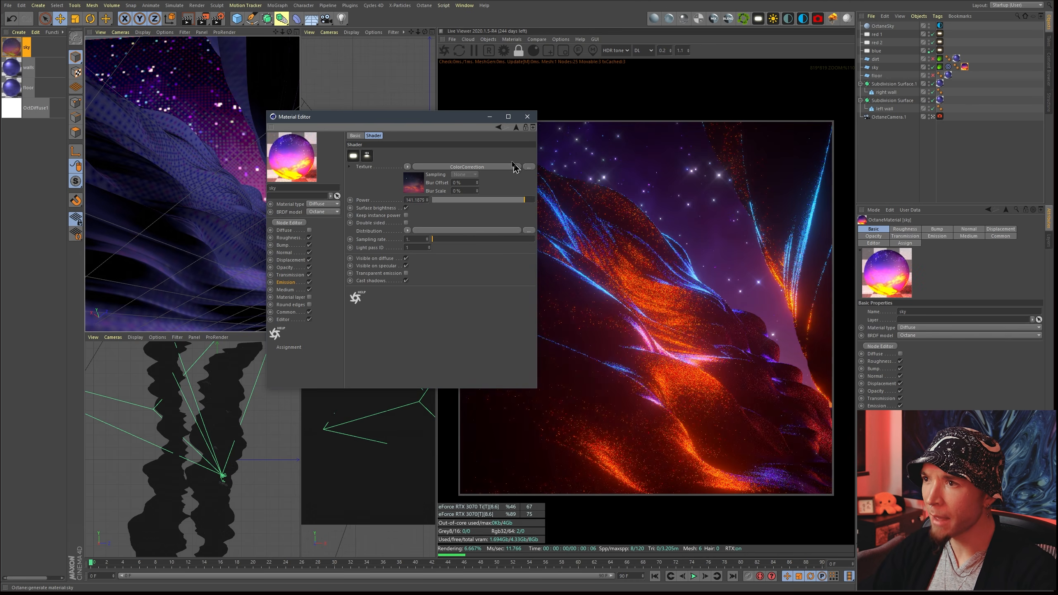
pyautogui.moveTo(502, 117); pyautogui.dragTo(378, 133)
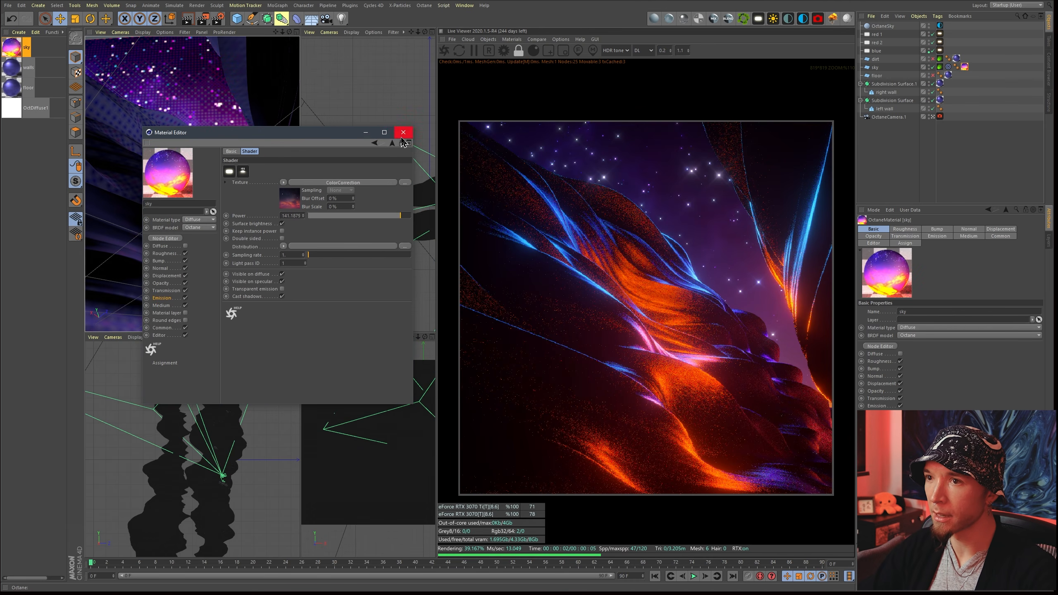
pyautogui.click(403, 134)
# Step: Open the walls material in the Octane Node Editor, widen the graph area, and examine the node network
pyautogui.click(188, 213)
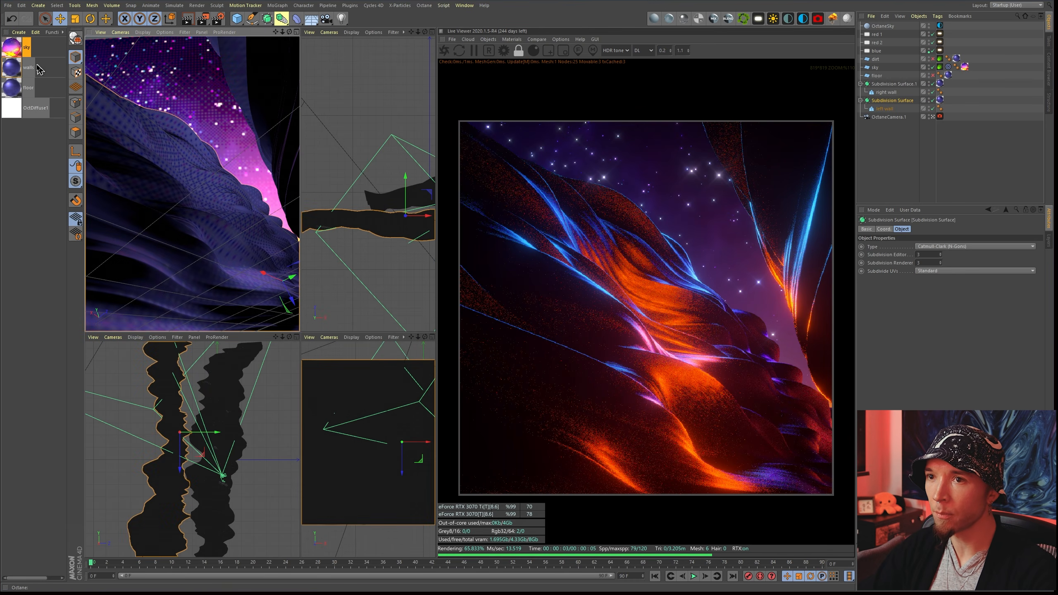
pyautogui.doubleClick(17, 71)
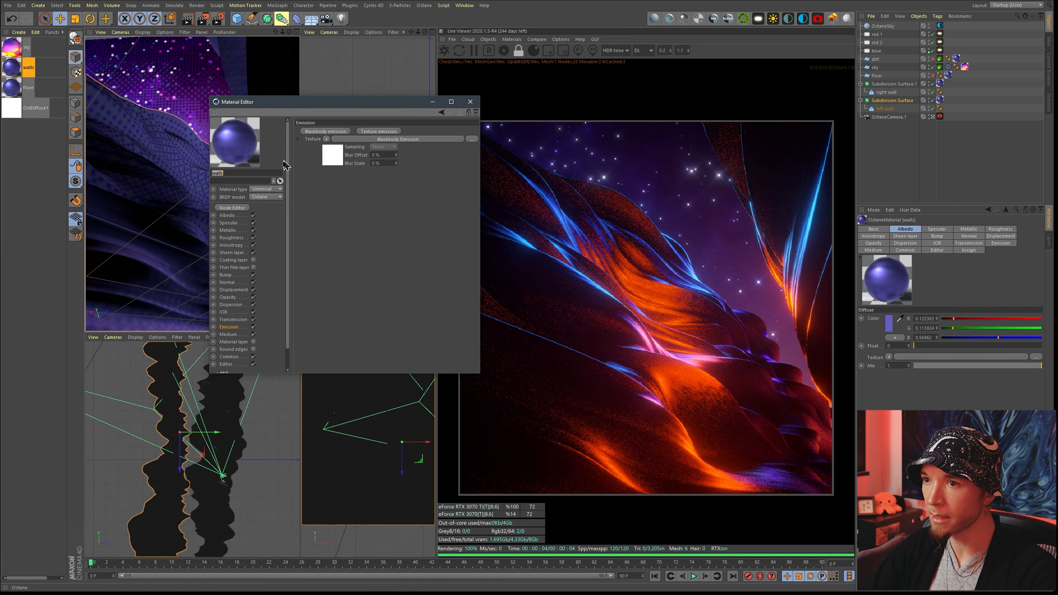
pyautogui.click(232, 207)
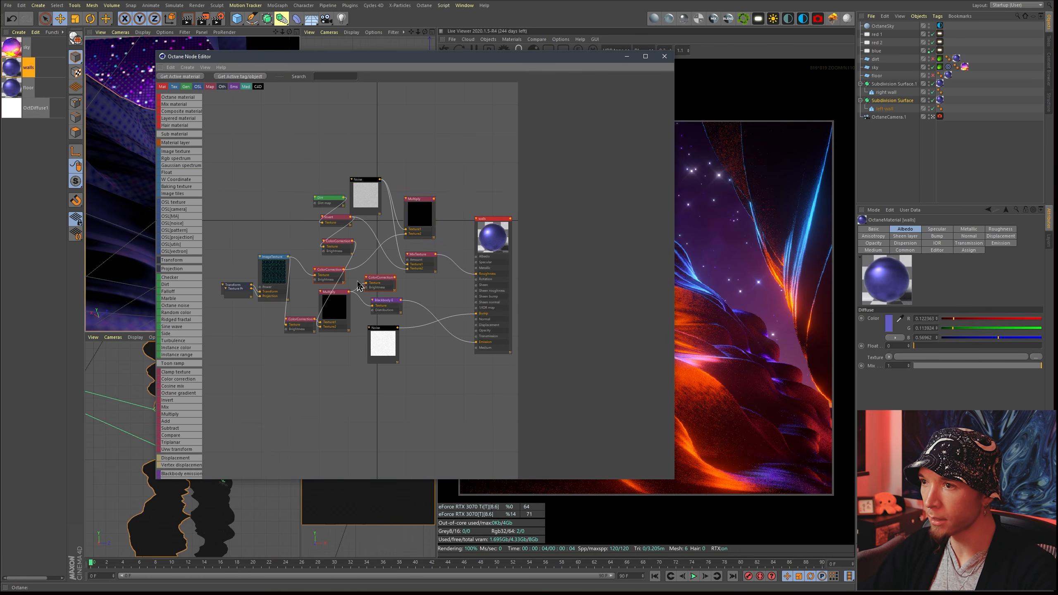
pyautogui.moveTo(517, 395); pyautogui.dragTo(587, 391)
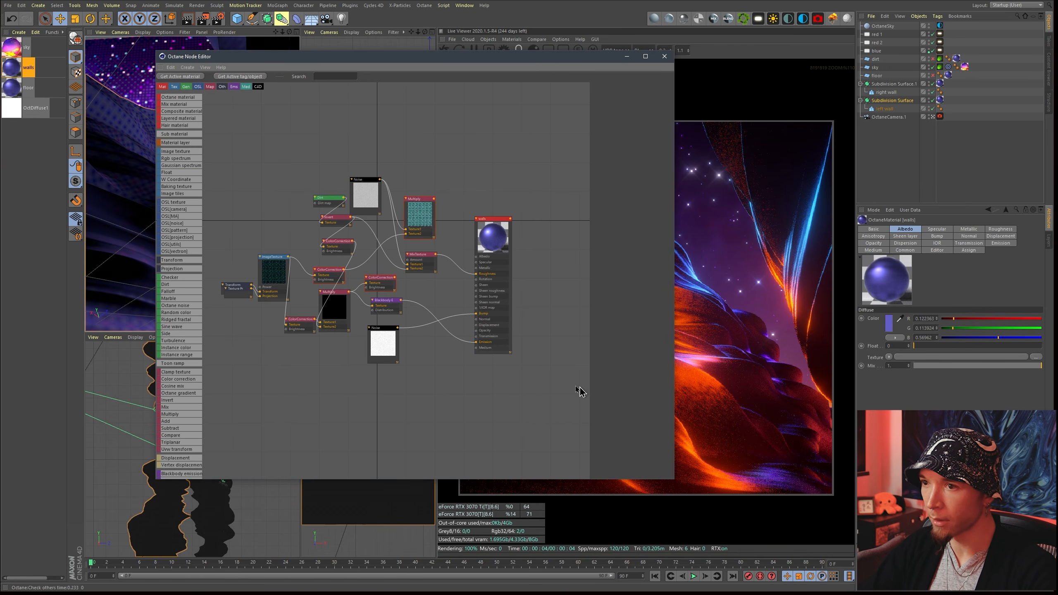
pyautogui.scroll(5, 575, 389)
pyautogui.scroll(-6, 380, 292)
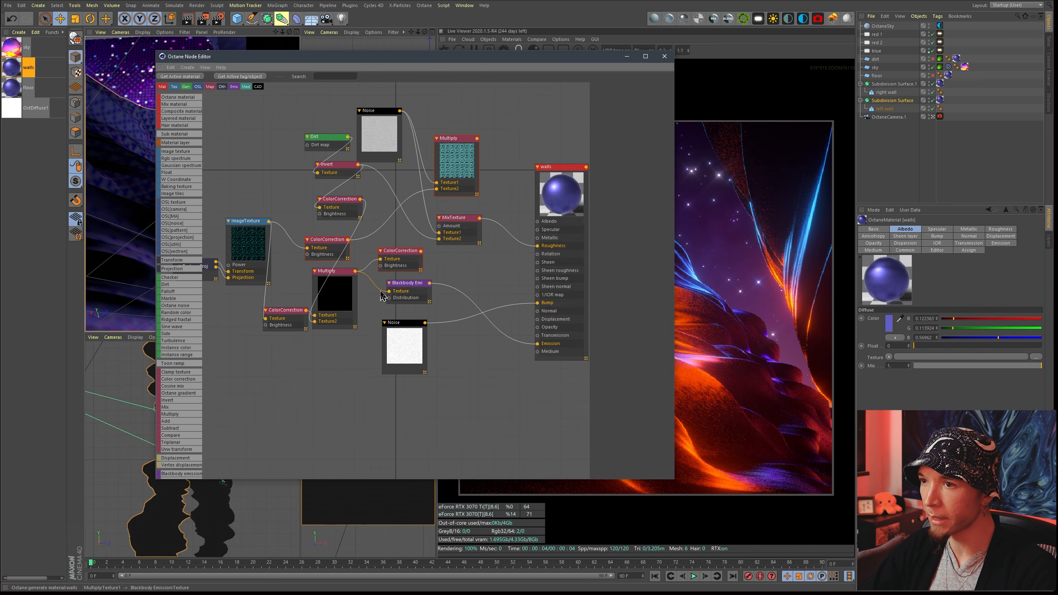
# Step: Separate the Material Editor from the node graph and examine the walls material's type options, specular, metallic and sheen layer channels
pyautogui.moveTo(360, 57); pyautogui.dragTo(541, 71)
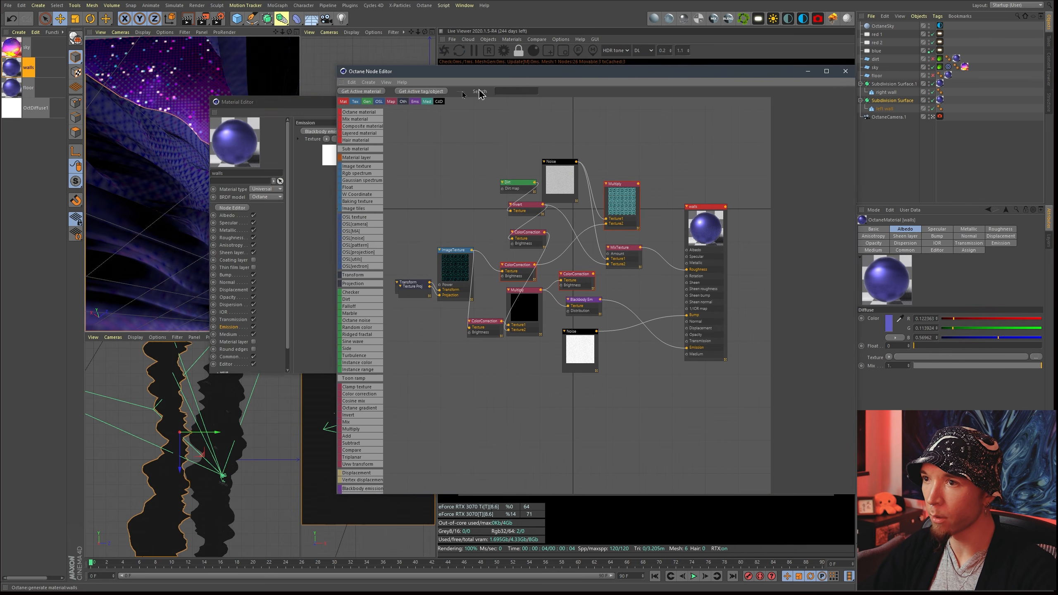
pyautogui.moveTo(313, 103); pyautogui.dragTo(175, 95)
pyautogui.click(125, 183)
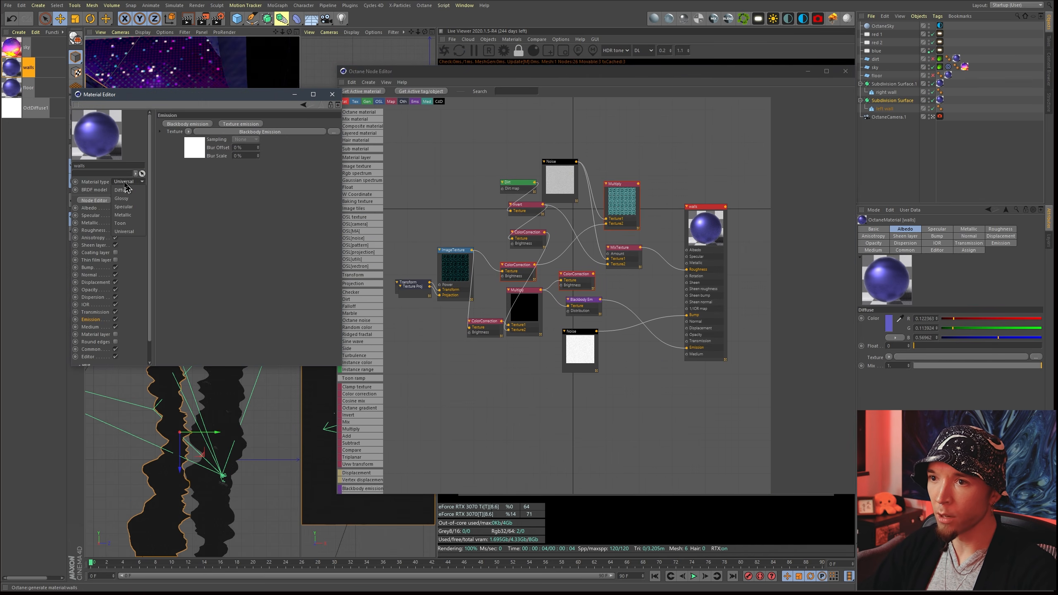
pyautogui.click(102, 187)
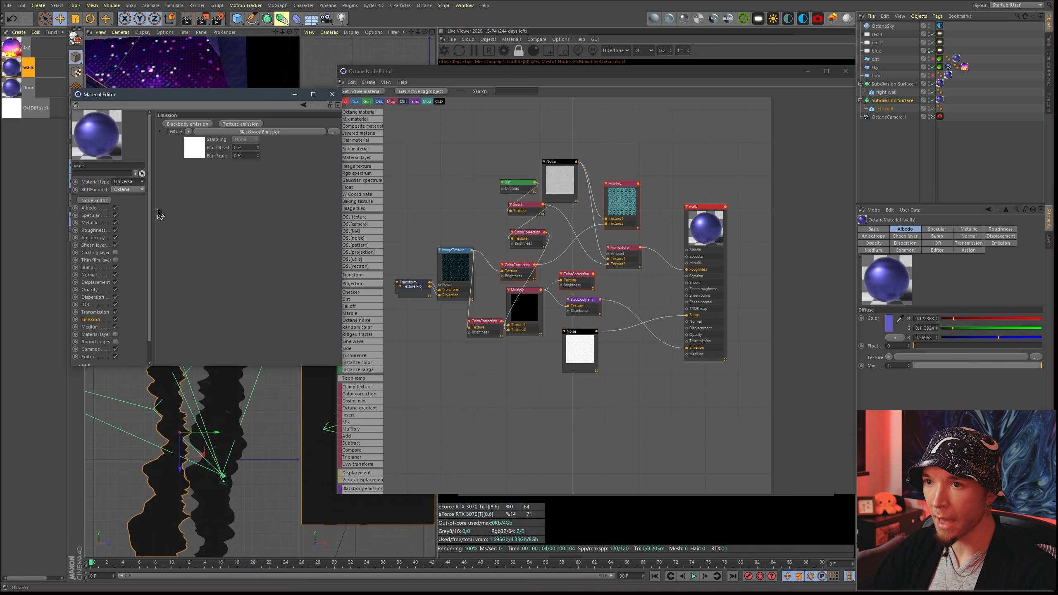
pyautogui.click(97, 213)
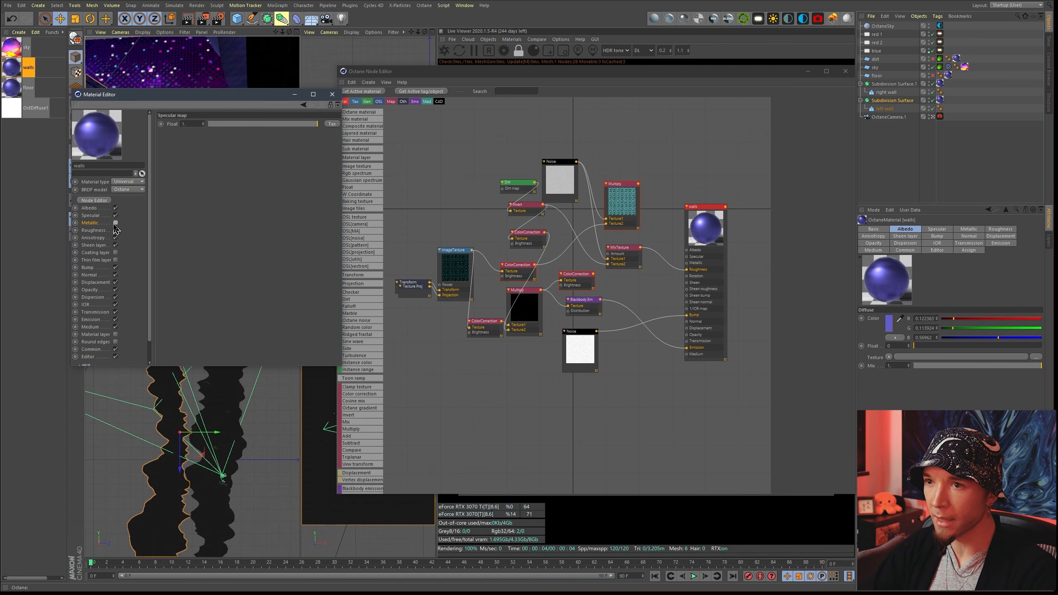
pyautogui.click(116, 222)
pyautogui.click(115, 223)
pyautogui.click(100, 246)
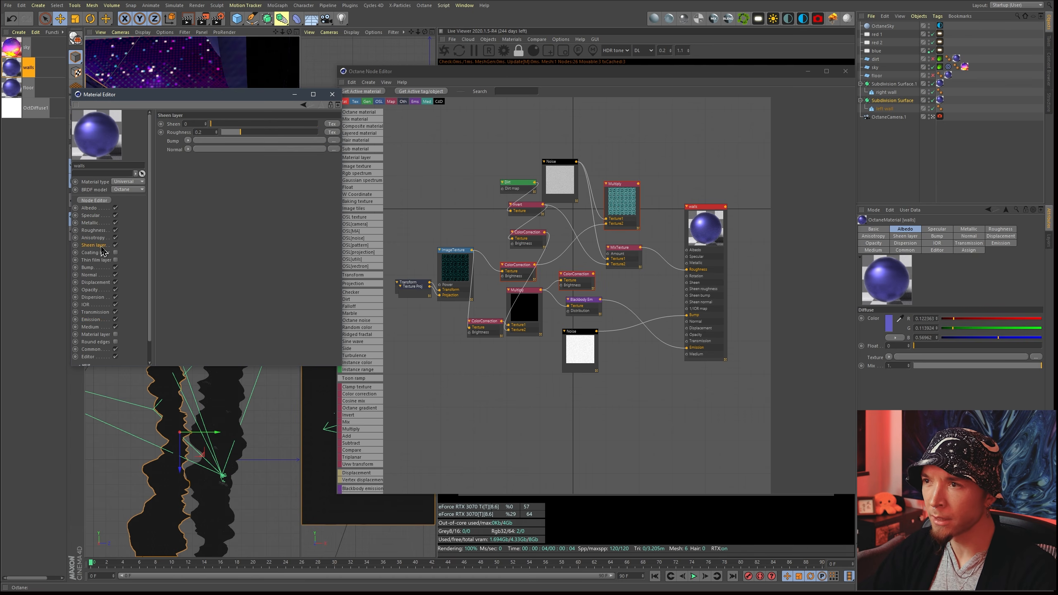
# Step: Rearrange the node editor below the Material Editor, enlarge the graph and examine the walls material's albedo color
pyautogui.moveTo(760, 78); pyautogui.dragTo(885, 225)
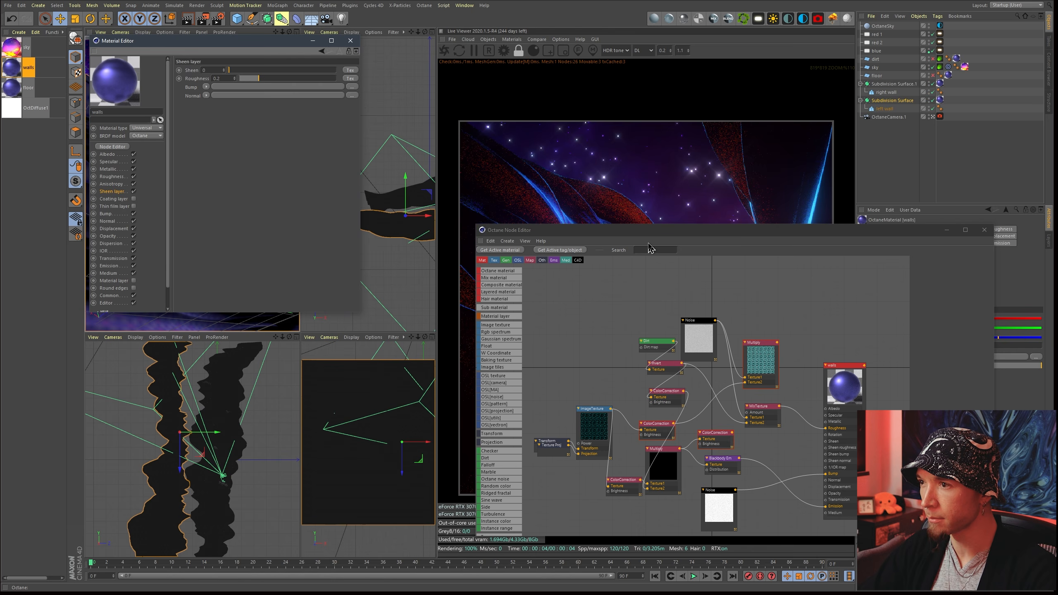
pyautogui.moveTo(649, 246); pyautogui.dragTo(630, 225)
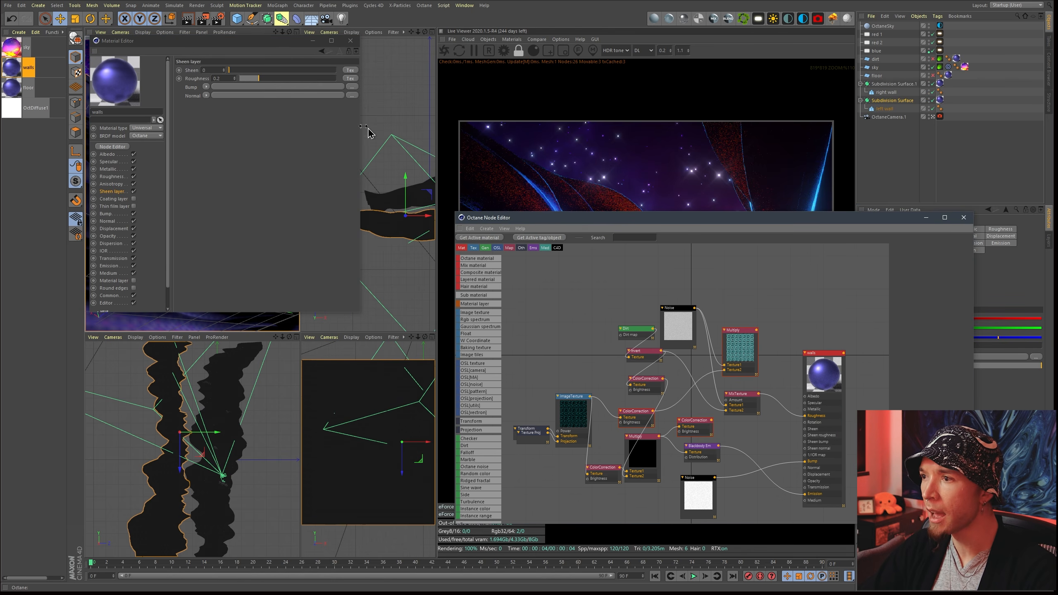
pyautogui.scroll(3, 704, 515)
pyautogui.scroll(-1, 711, 494)
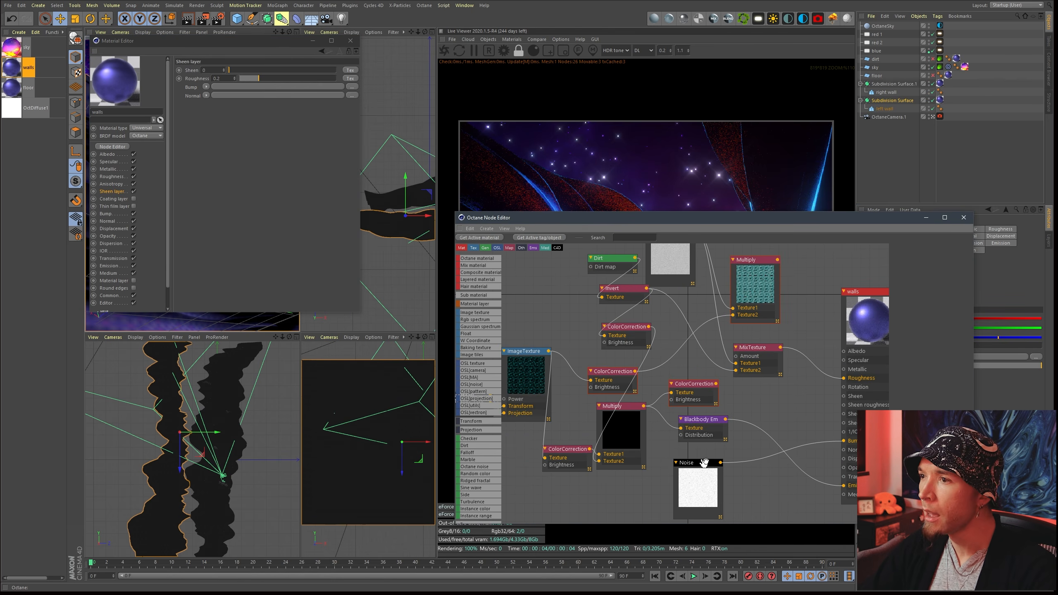
pyautogui.click(109, 155)
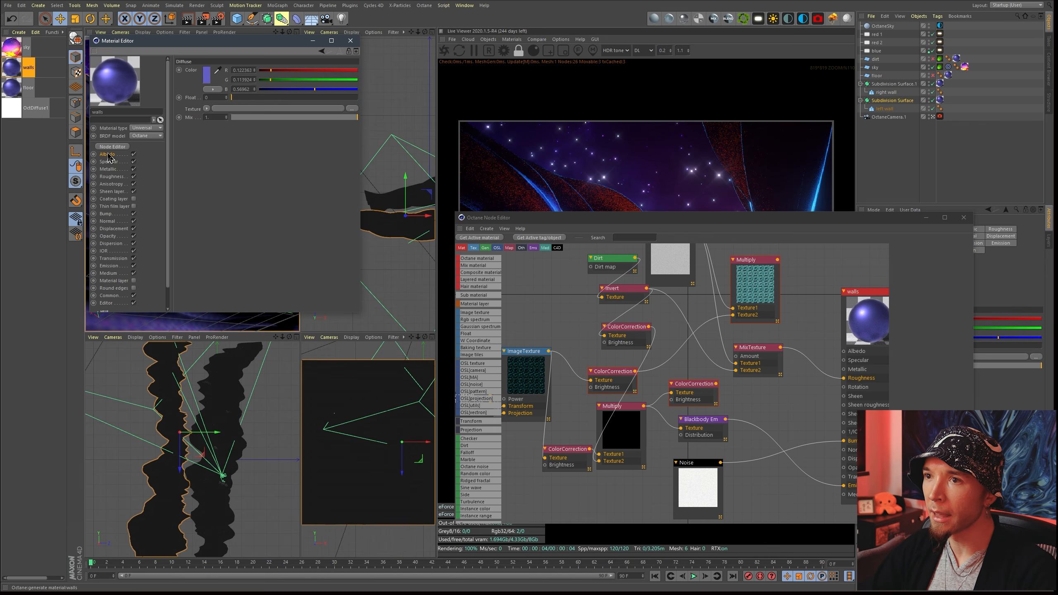
pyautogui.click(208, 78)
pyautogui.click(219, 104)
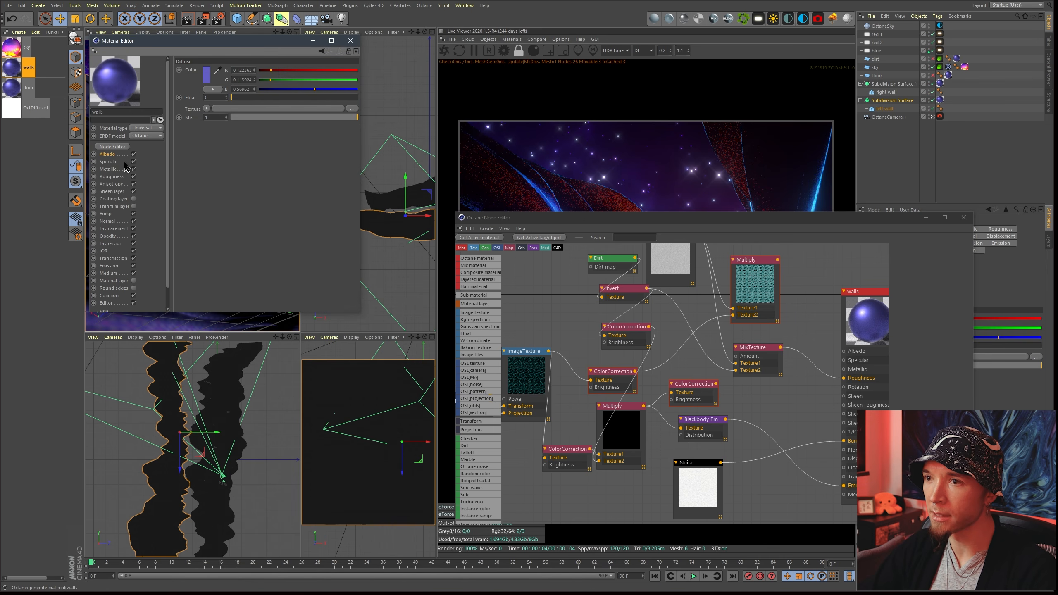
# Step: Uncover the render, compare the walls with albedo off and on again, and disable the material's specular channel
pyautogui.moveTo(600, 217); pyautogui.dragTo(191, 281)
pyautogui.click(131, 160)
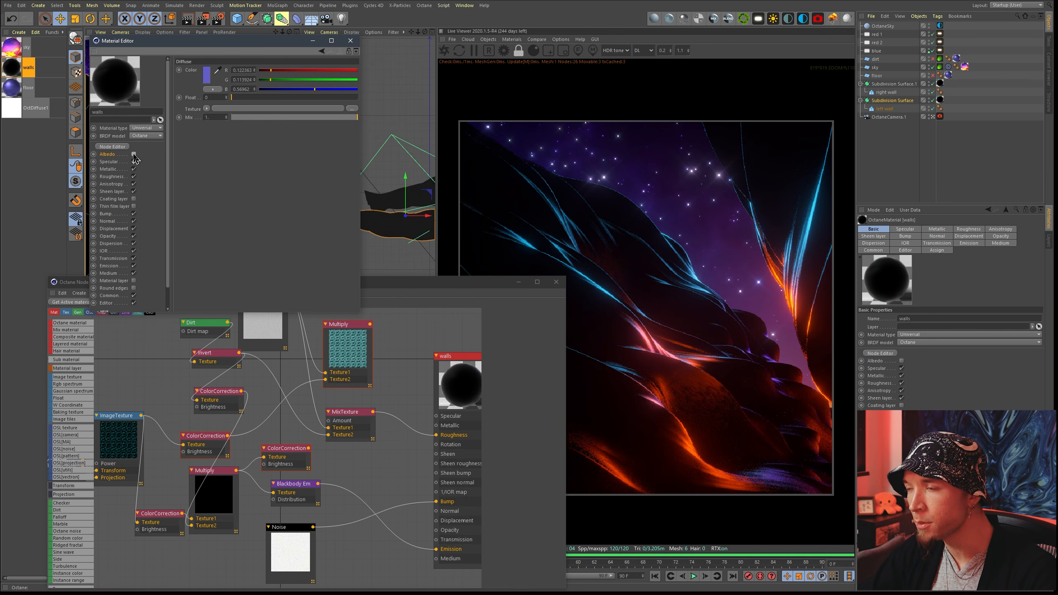
pyautogui.click(134, 154)
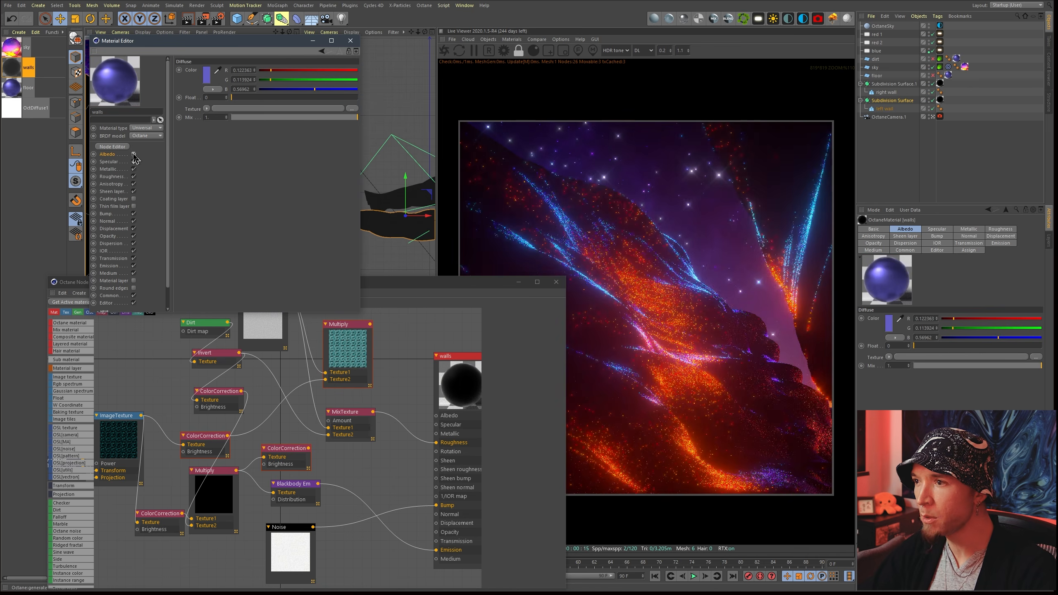
pyautogui.click(117, 162)
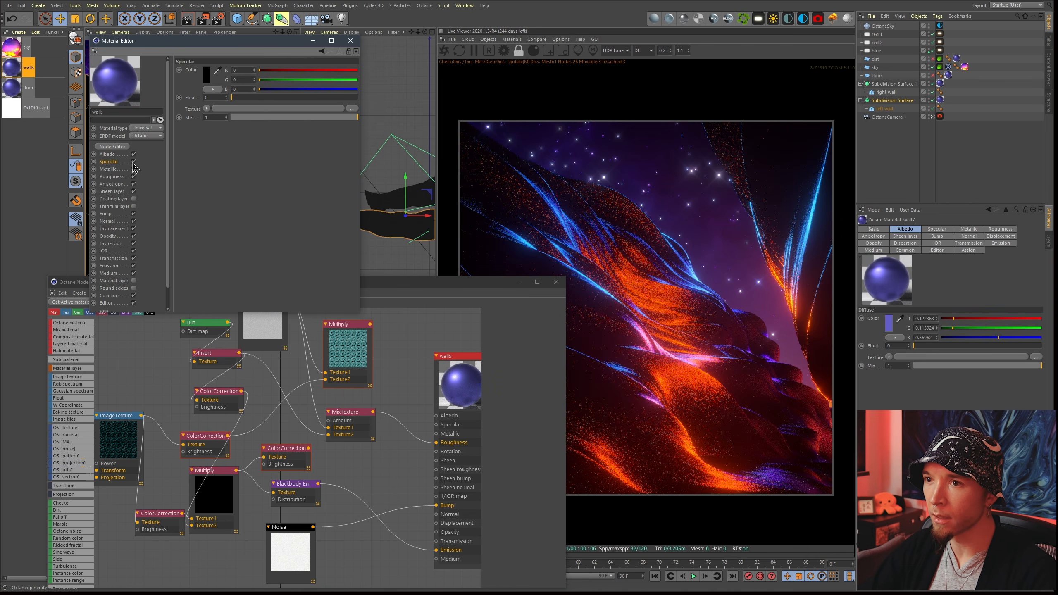
pyautogui.click(134, 162)
# Step: Compare the walls with the metallic channel off and with its float at 0, and restore the float to 1
pyautogui.click(109, 169)
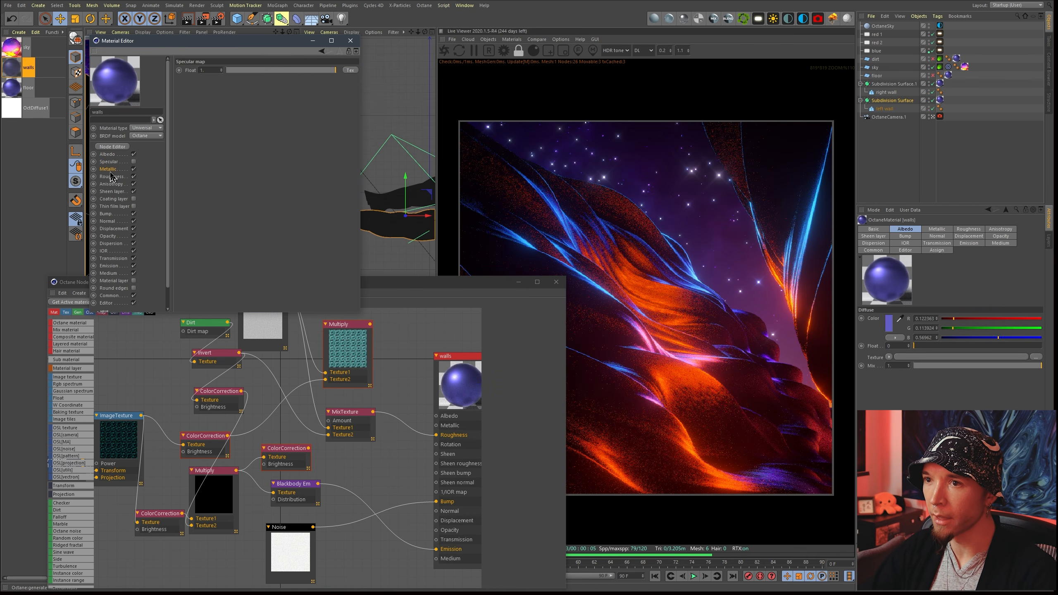
pyautogui.click(134, 168)
pyautogui.click(133, 168)
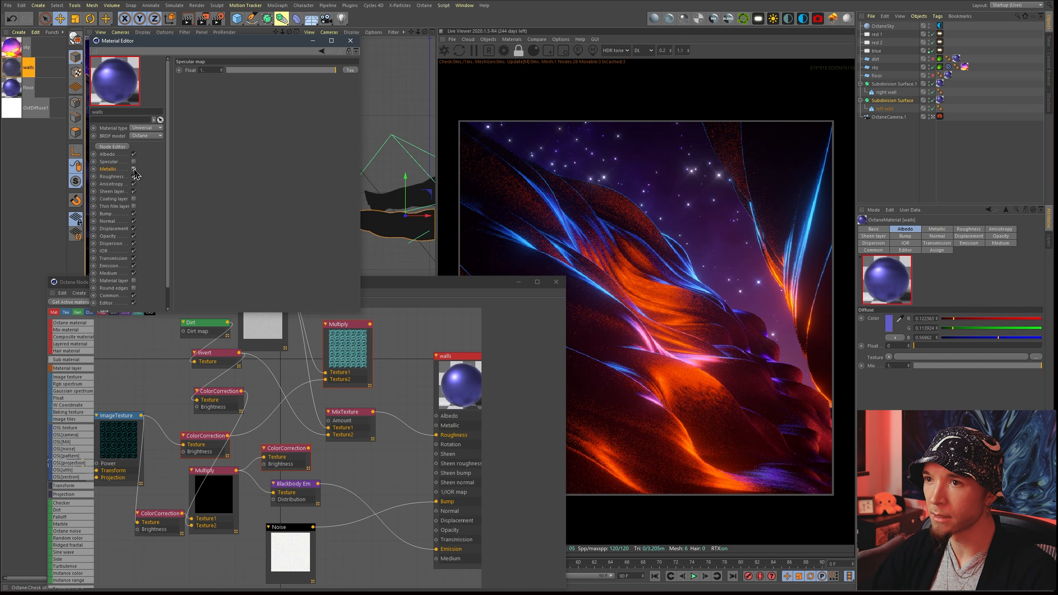
pyautogui.click(228, 71)
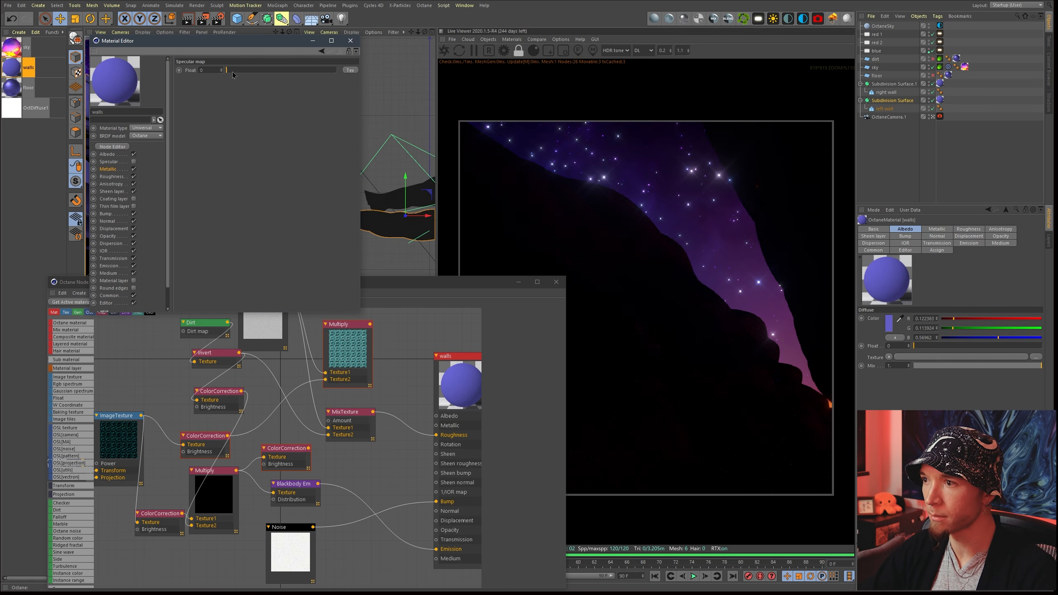
pyautogui.click(233, 70)
pyautogui.moveTo(234, 69); pyautogui.dragTo(339, 70)
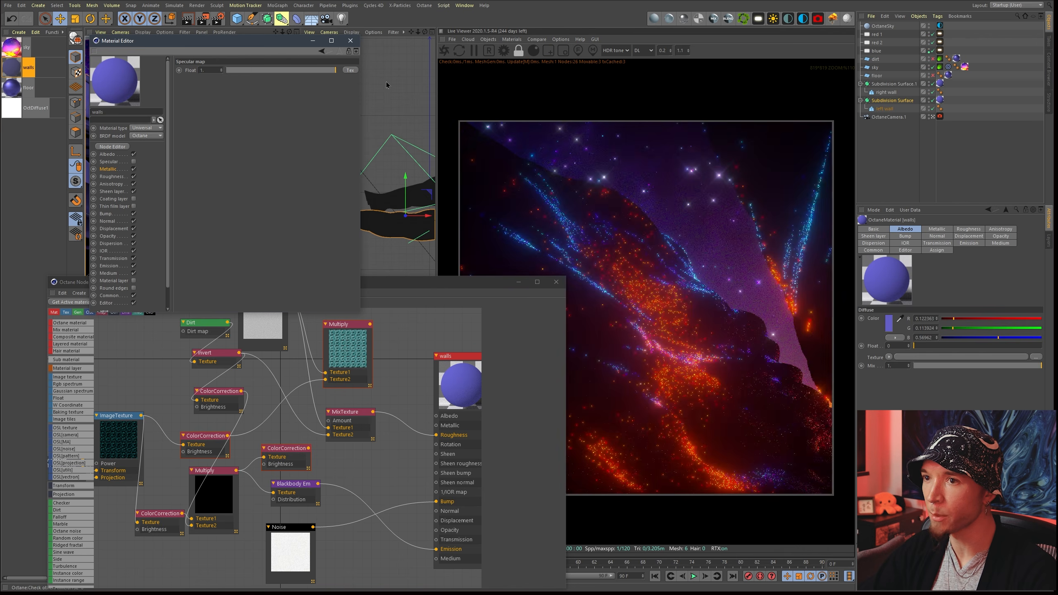
# Step: Try the walls material's roughness with mix and float at 0, moving the node editor clear of the render
pyautogui.click(111, 177)
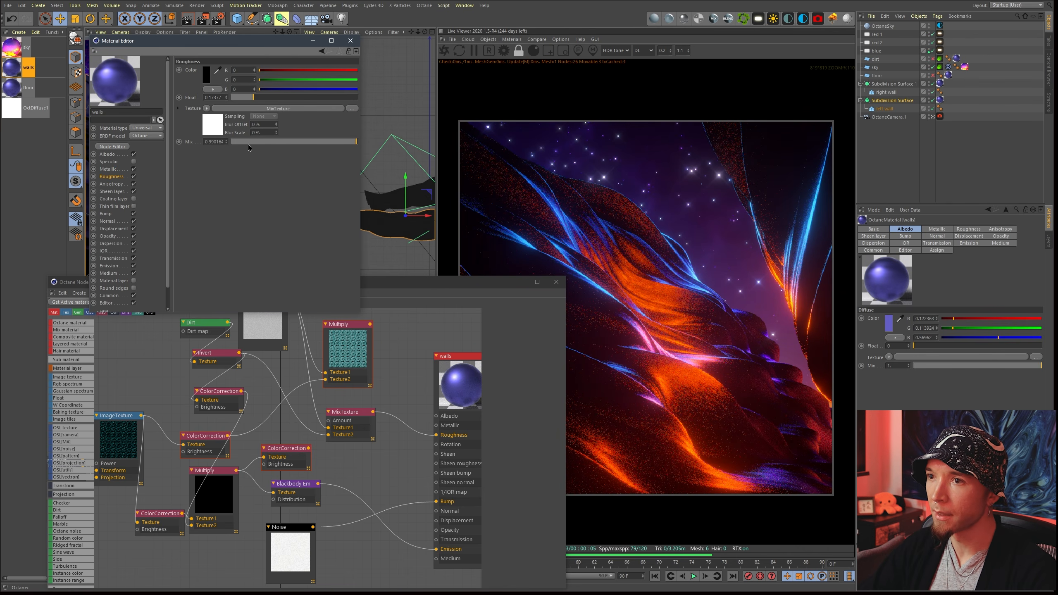
pyautogui.moveTo(246, 142); pyautogui.dragTo(212, 143)
pyautogui.moveTo(246, 98); pyautogui.dragTo(192, 102)
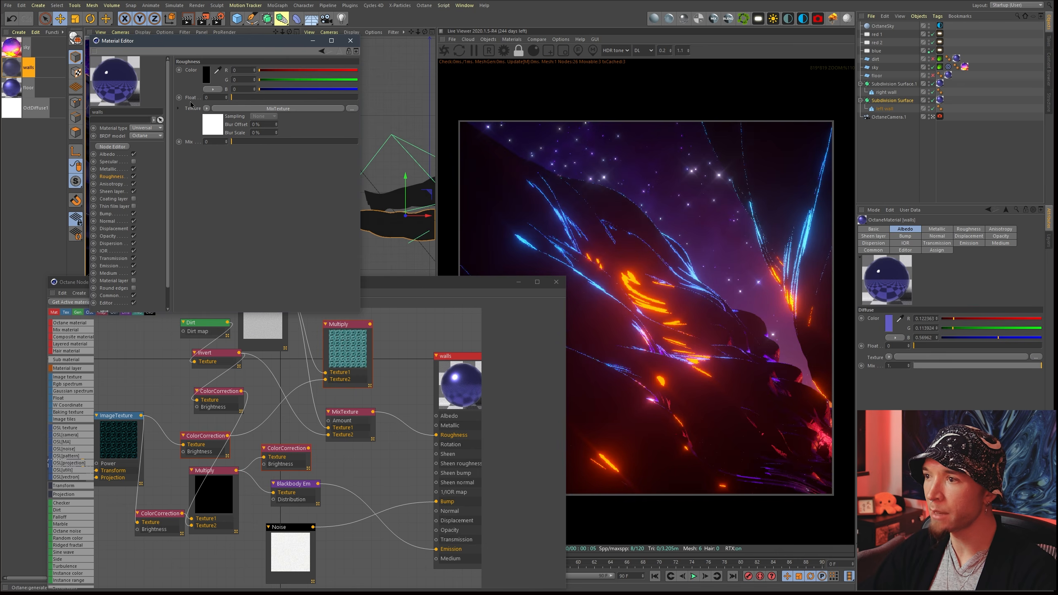
pyautogui.moveTo(480, 284); pyautogui.dragTo(404, 281)
pyautogui.click(287, 224)
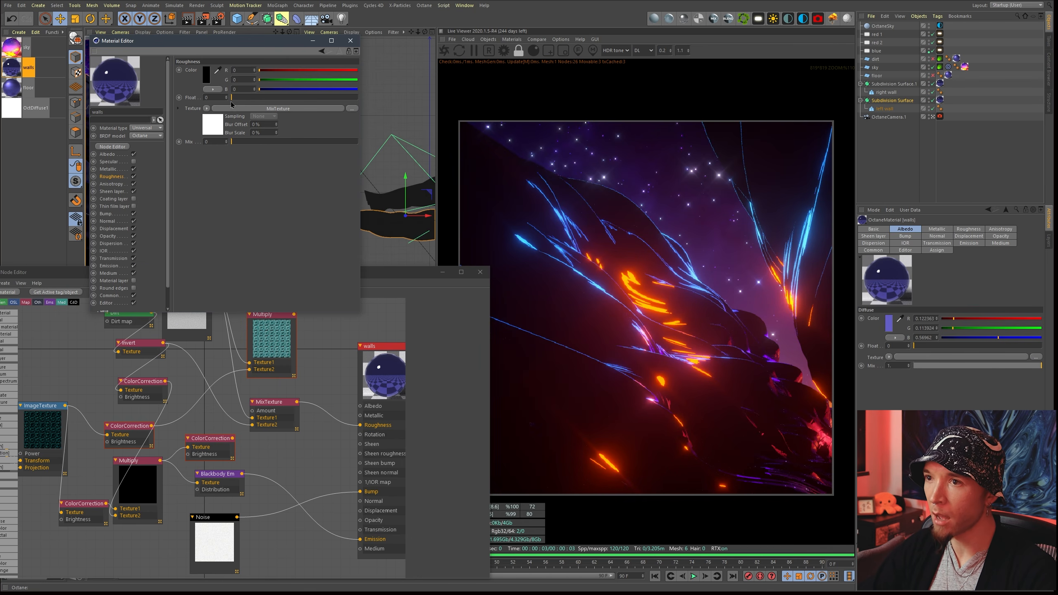
# Step: Try the walls' roughness float at 1, lower it to about 0.069, and set the roughness texture mix to 1
pyautogui.moveTo(231, 100); pyautogui.dragTo(361, 100)
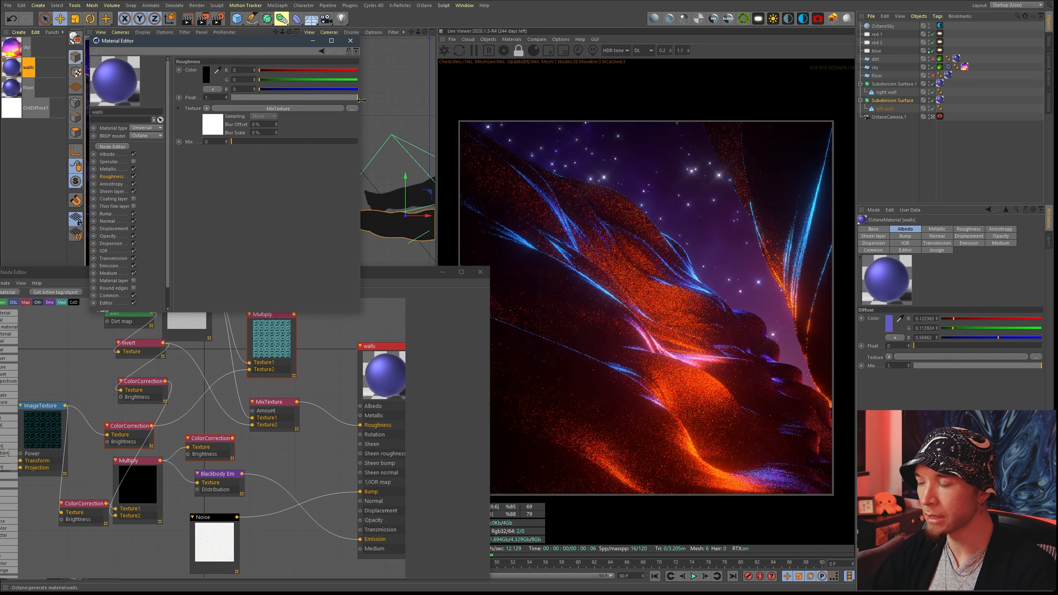
pyautogui.click(241, 100)
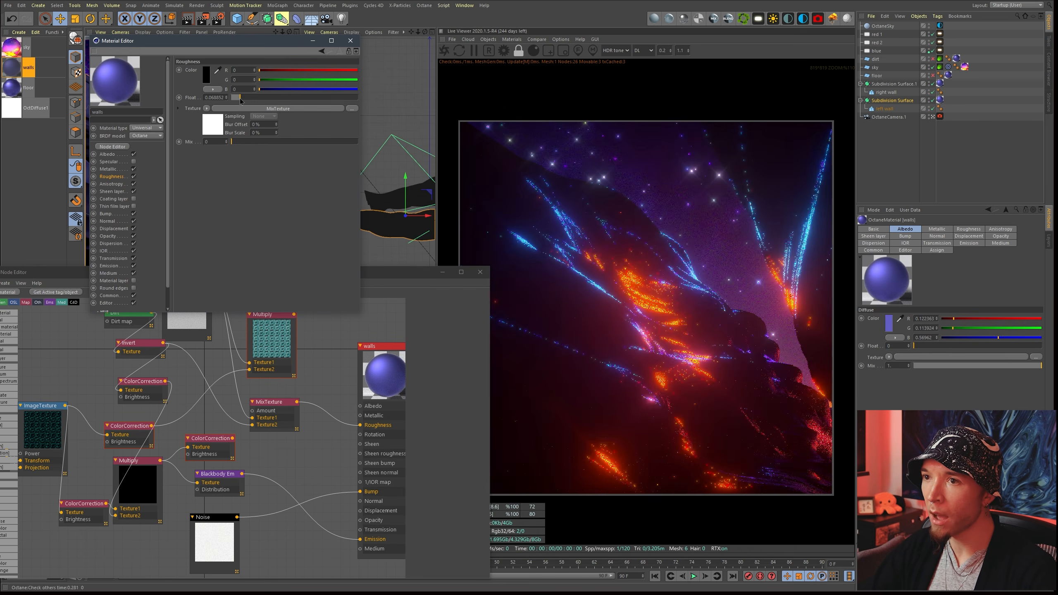
pyautogui.click(349, 141)
pyautogui.click(357, 143)
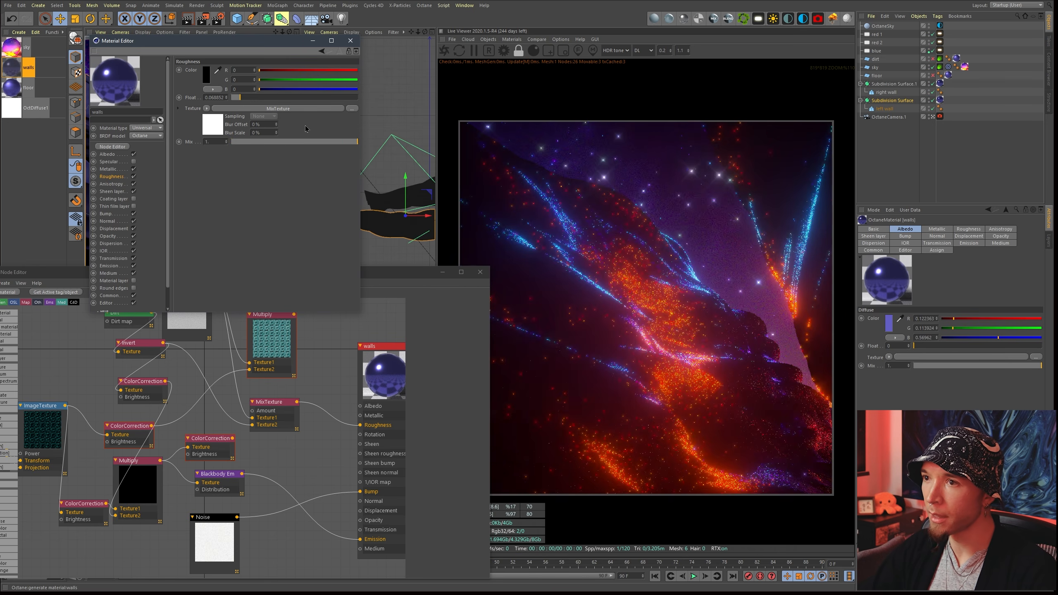
# Step: Examine the walls' roughness MixTexture, its noise shader and the colormap image texture, then close the Material Editor and turn off the render region
pyautogui.click(300, 111)
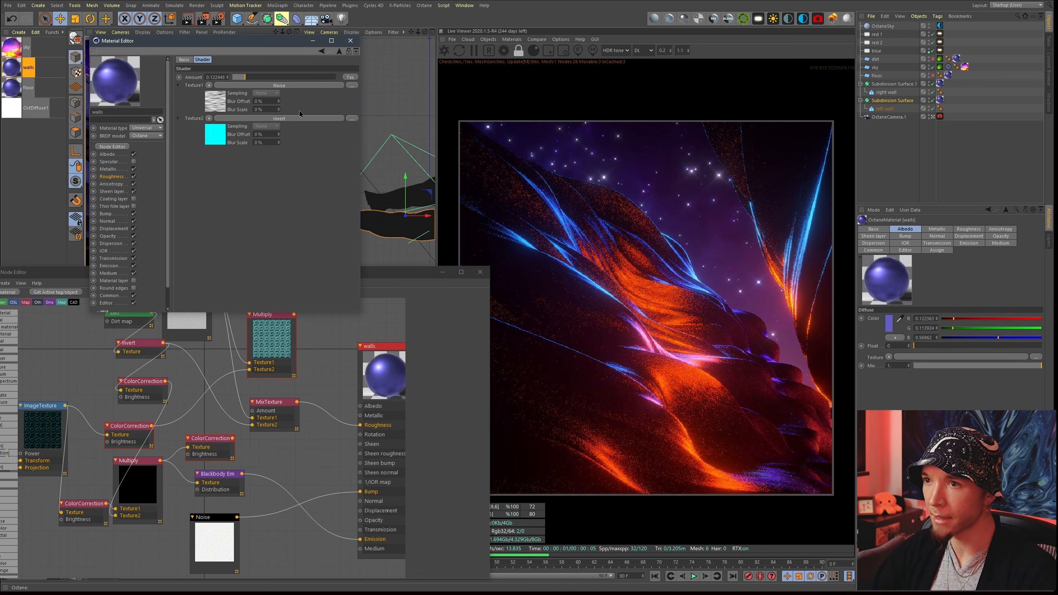
pyautogui.moveTo(233, 40); pyautogui.dragTo(203, 14)
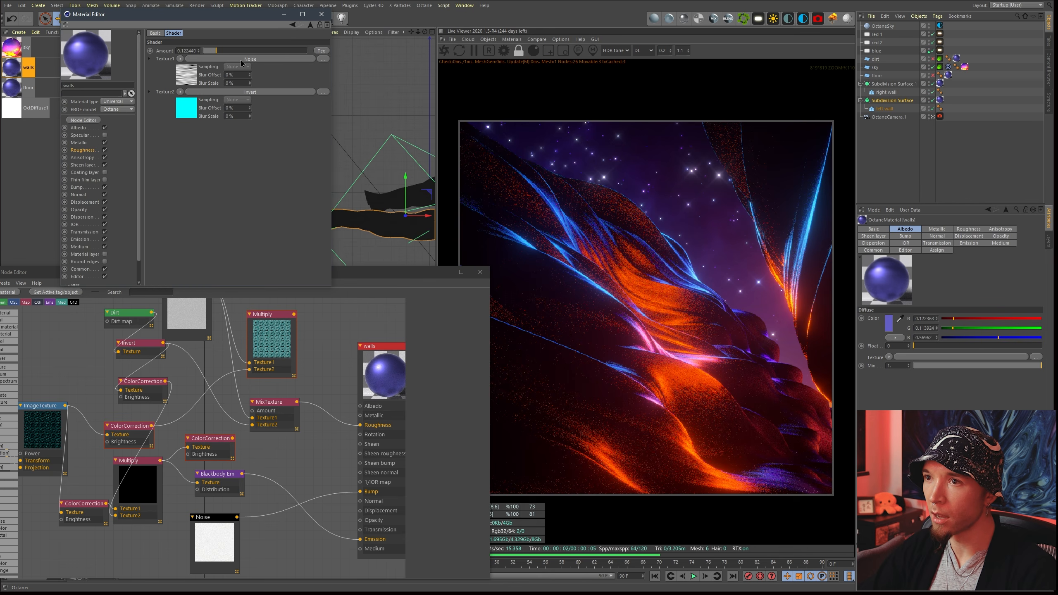
pyautogui.click(195, 77)
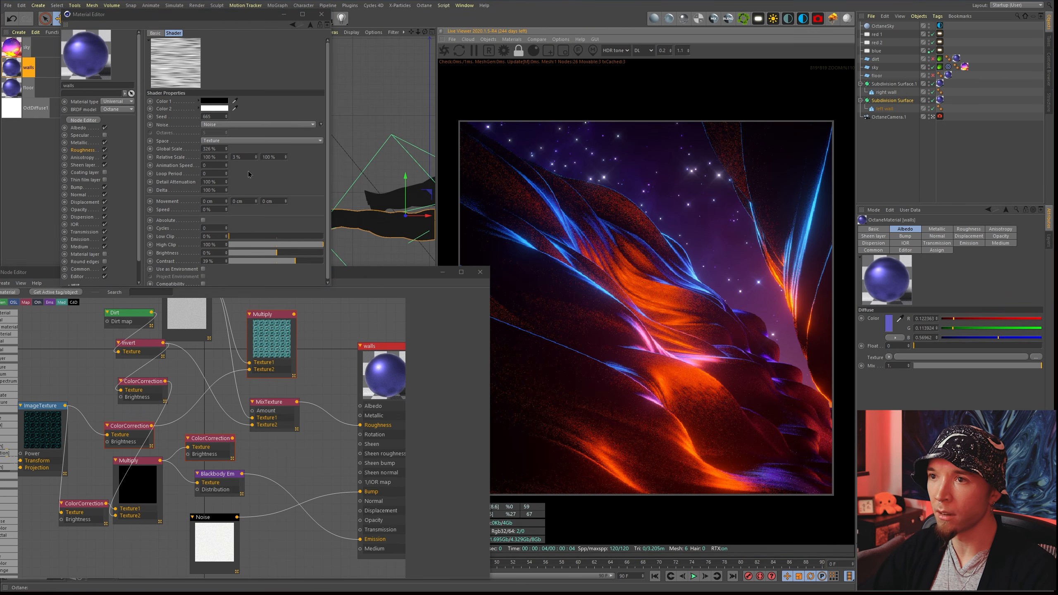
pyautogui.click(282, 64)
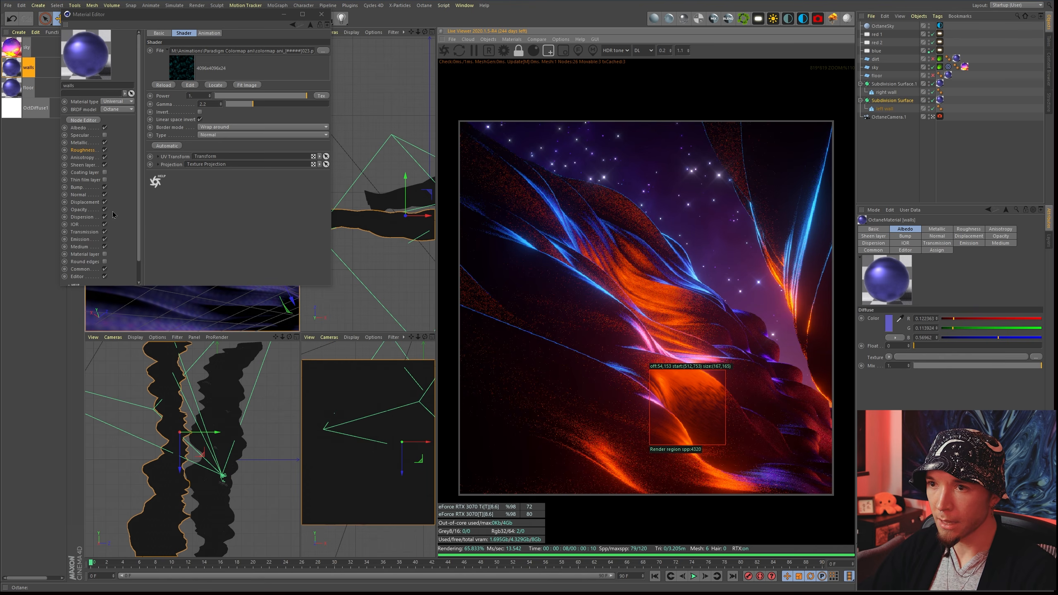
pyautogui.click(321, 14)
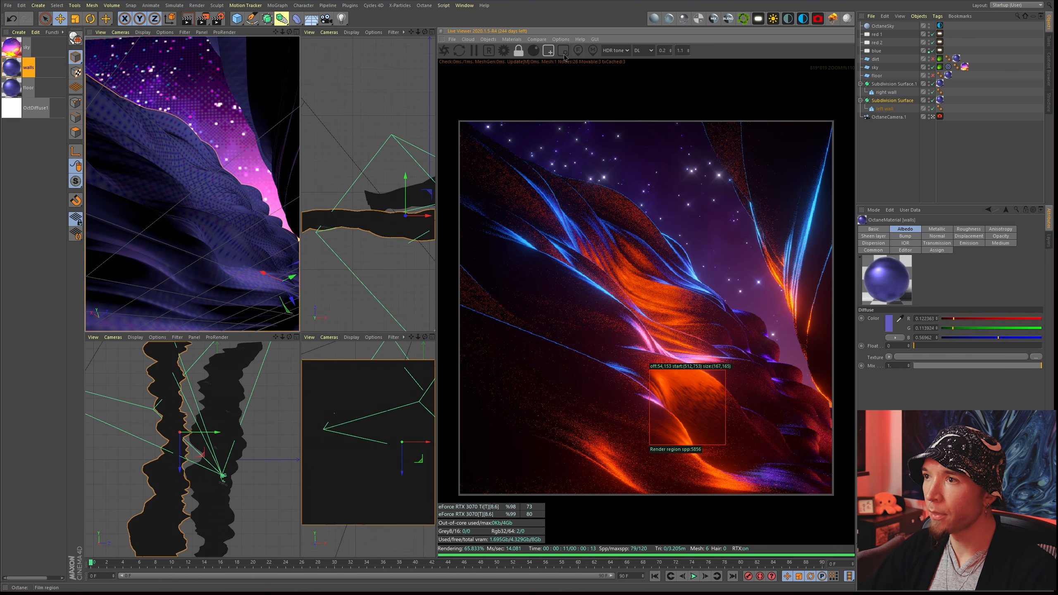
pyautogui.click(563, 52)
# Step: Open the sky material, check its material type options, and bring up its texture emission settings
pyautogui.click(13, 51)
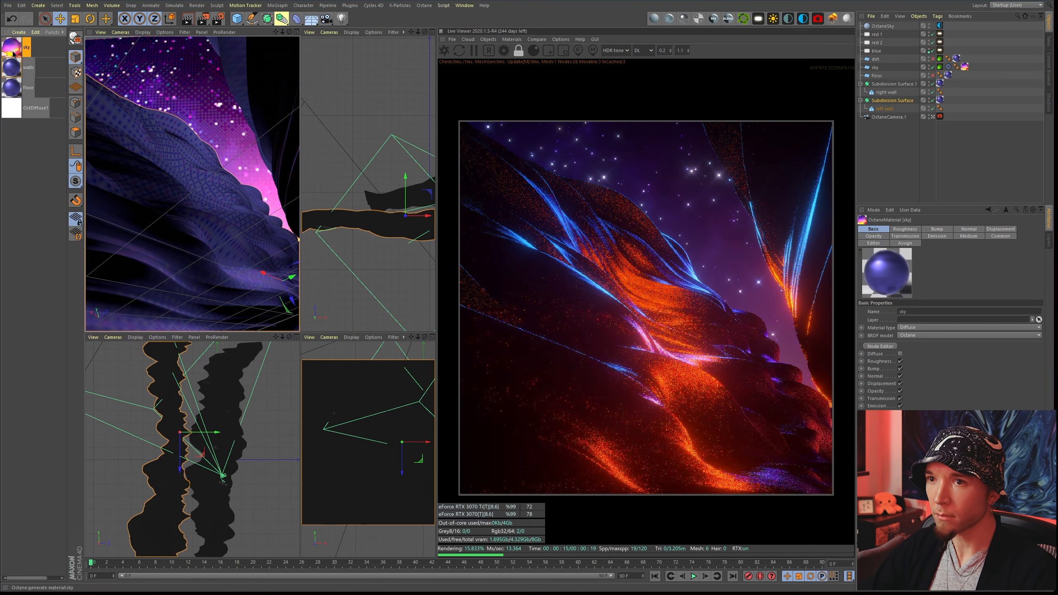
pyautogui.doubleClick(13, 52)
pyautogui.click(225, 167)
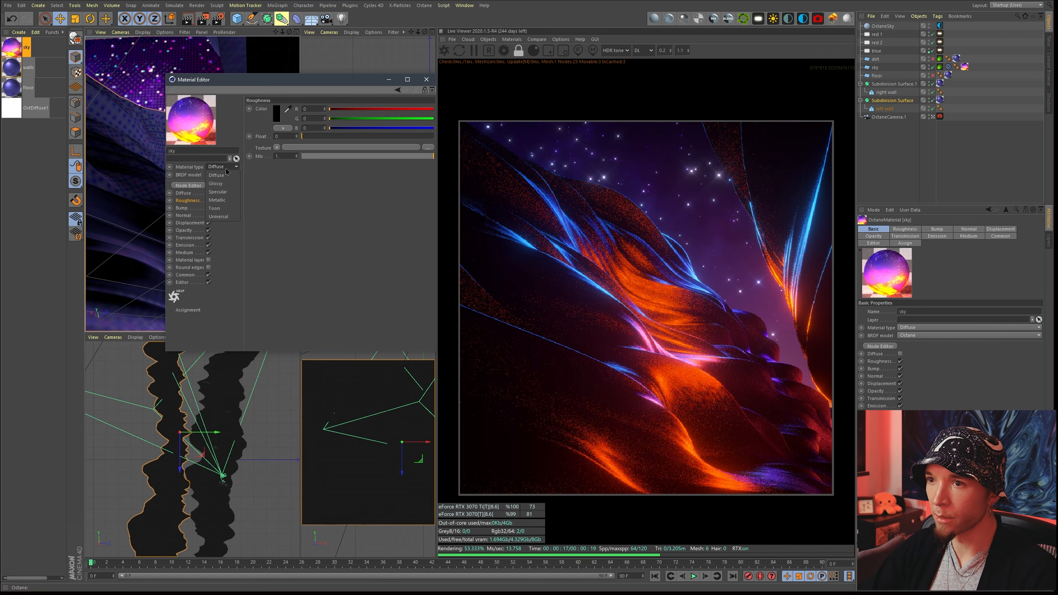
pyautogui.click(184, 245)
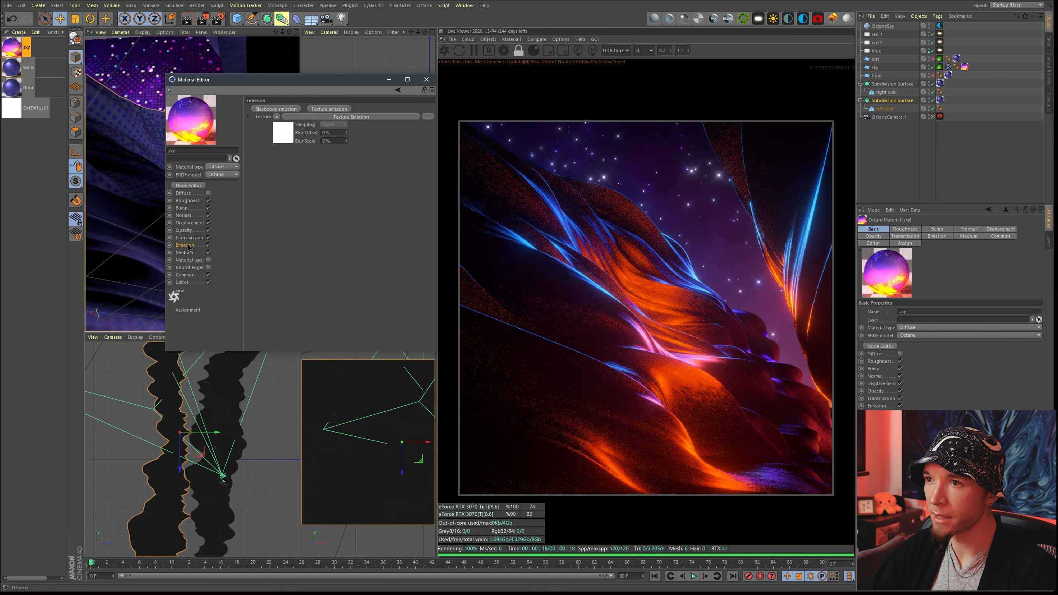
pyautogui.click(369, 117)
pyautogui.moveTo(366, 84); pyautogui.dragTo(305, 90)
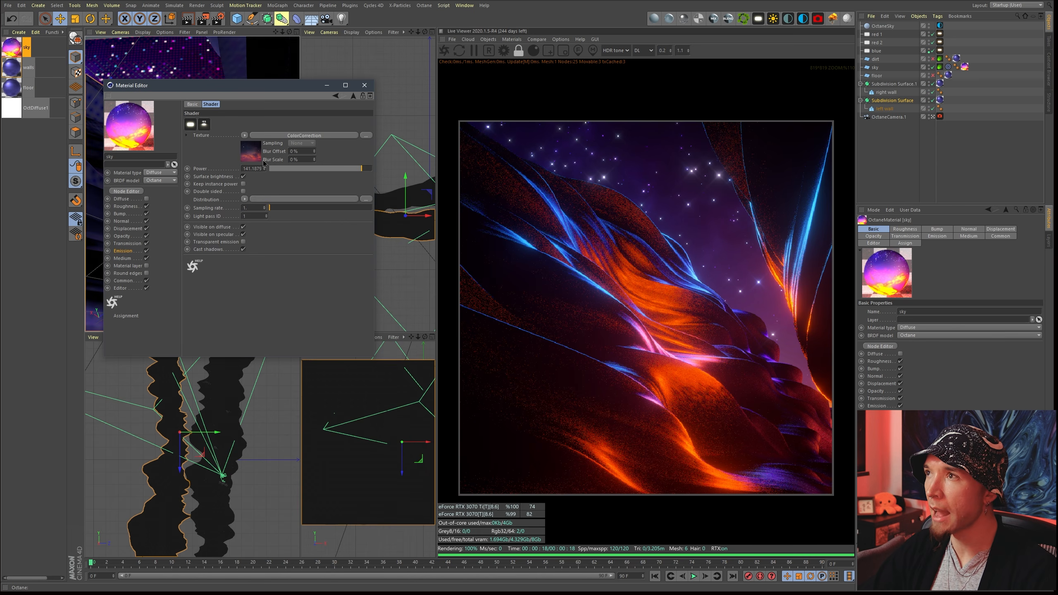
# Step: Inspect the sky emission's image texture and set its color correction to a saturation of about 1.93 and gamma of about 2.04
pyautogui.click(301, 135)
pyautogui.click(219, 142)
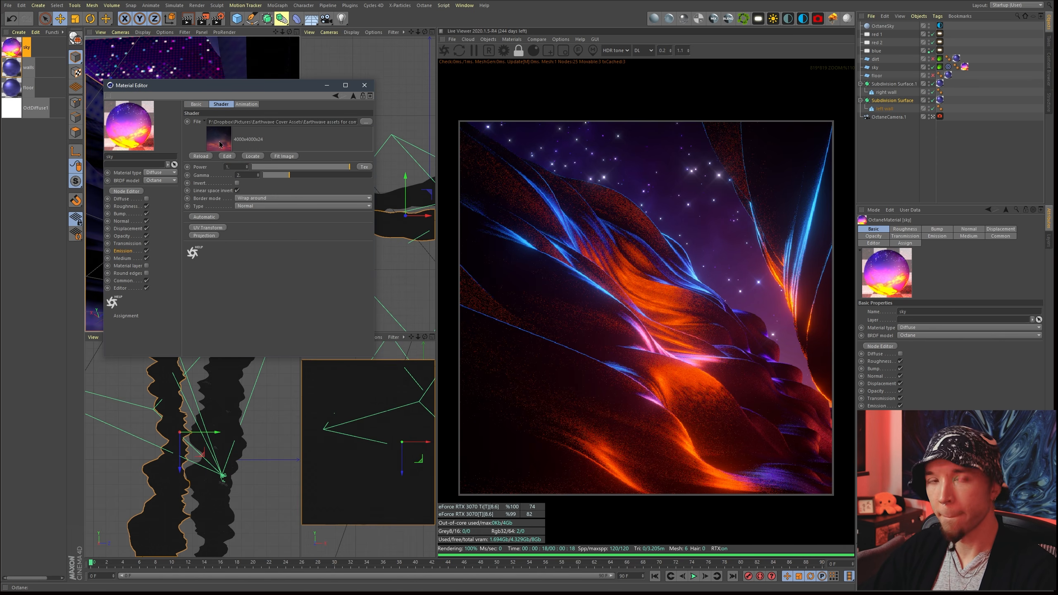
pyautogui.click(353, 96)
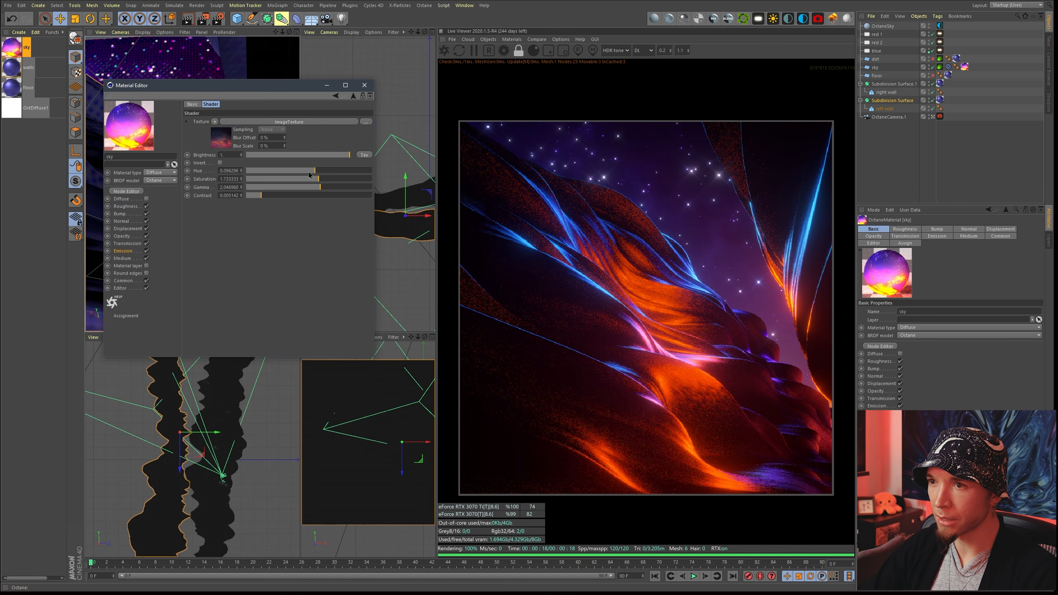
pyautogui.moveTo(314, 182)
pyautogui.mouseDown()
pyautogui.moveTo(273, 187)
pyautogui.moveTo(328, 186)
pyautogui.moveTo(321, 192)
pyautogui.mouseUp()
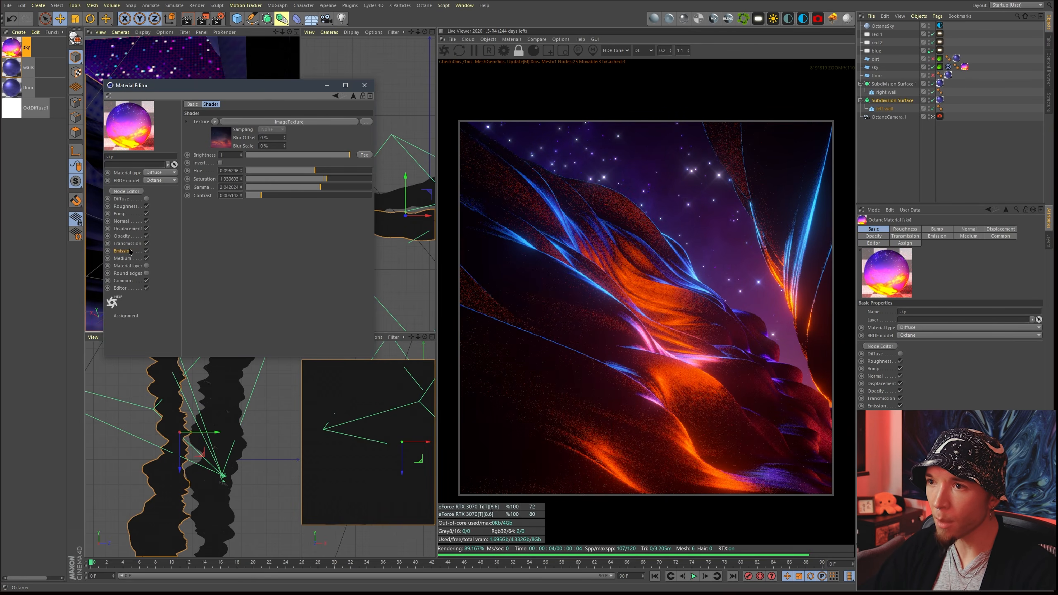
# Step: Return to the sky material's texture emission settings, close the Material Editor, and bring up the floor material's properties
pyautogui.click(126, 251)
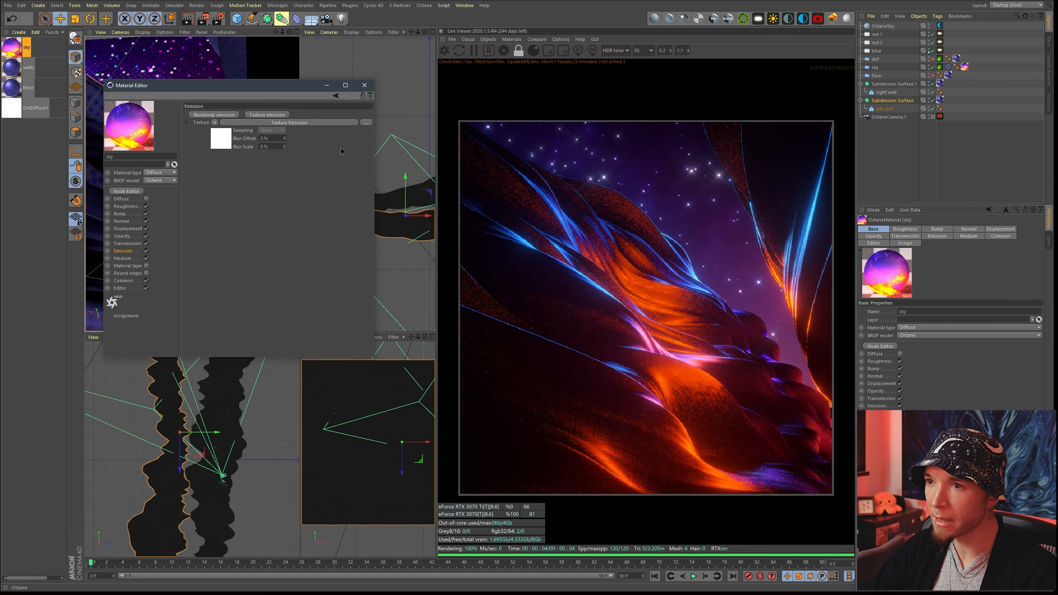
pyautogui.moveTo(361, 169)
pyautogui.mouseDown()
pyautogui.moveTo(308, 171)
pyautogui.moveTo(369, 172)
pyautogui.moveTo(359, 173)
pyautogui.mouseUp()
pyautogui.click(365, 85)
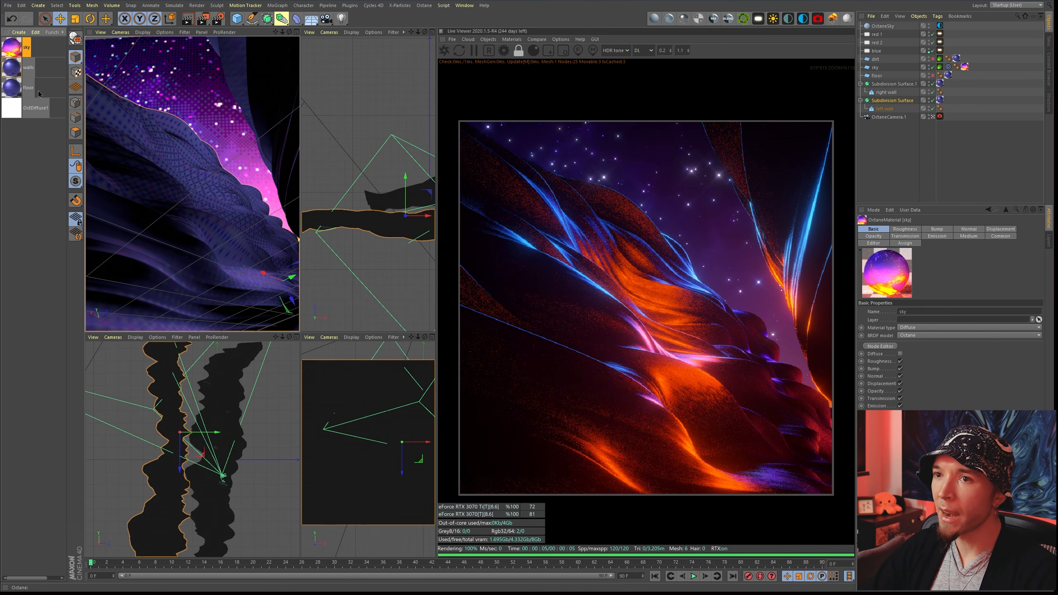
pyautogui.click(39, 94)
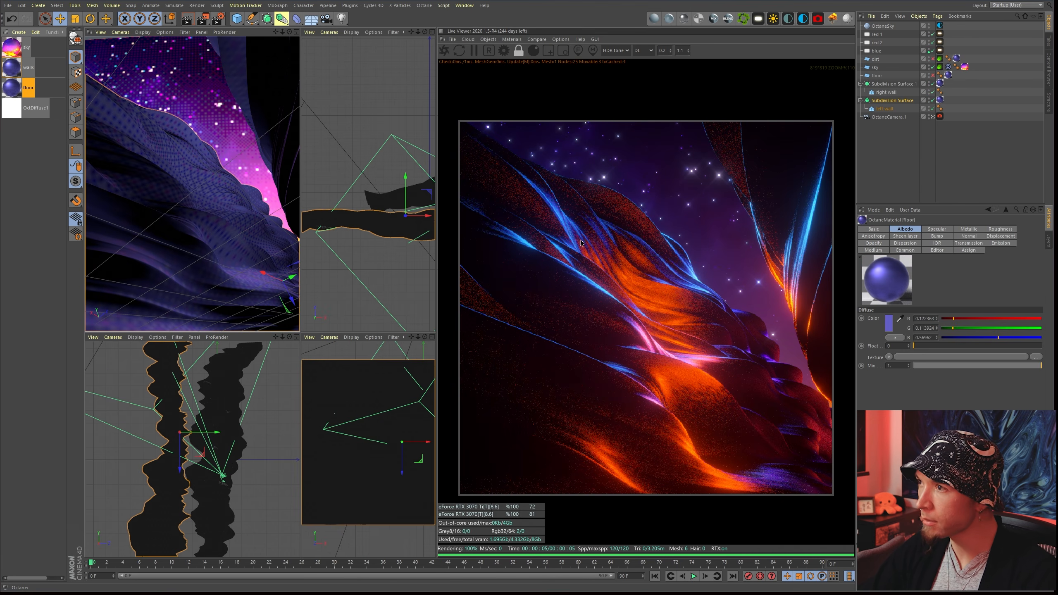
# Step: Leave the OctaneCamera view, move in between the canyon walls, and enable the floor plane
pyautogui.click(875, 59)
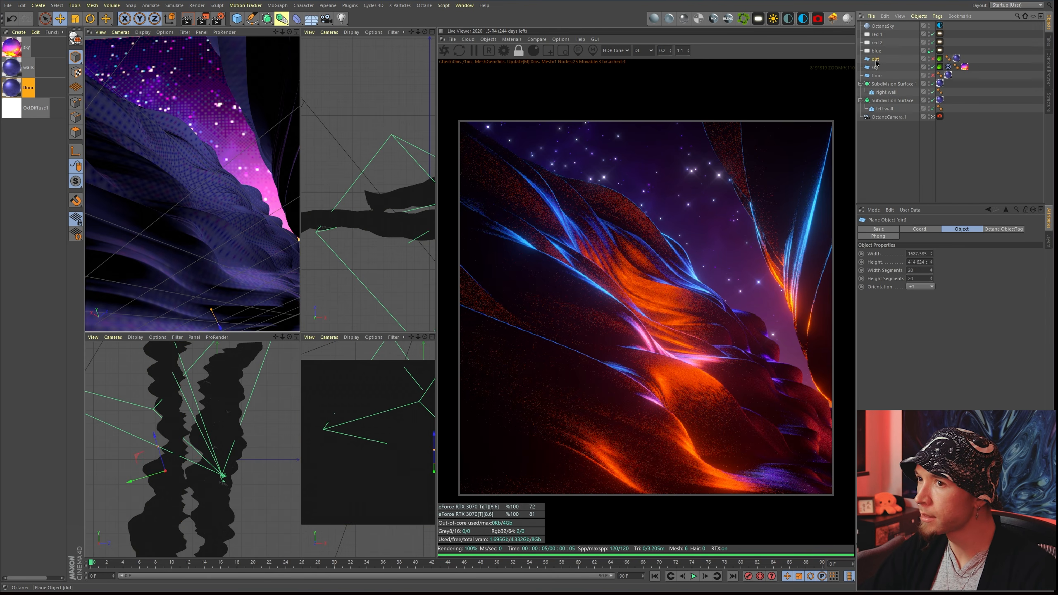
pyautogui.click(932, 116)
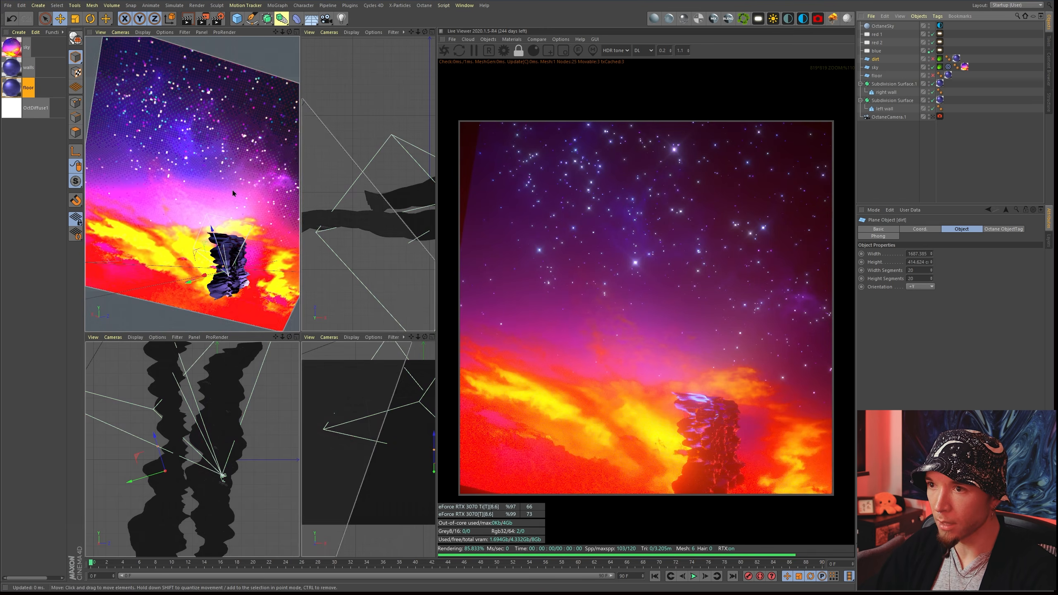
pyautogui.scroll(10, 231, 268)
pyautogui.moveTo(216, 268)
pyautogui.keyDown('alt'); pyautogui.mouseDown()
pyautogui.moveTo(229, 268)
pyautogui.moveTo(193, 278)
pyautogui.moveTo(232, 269)
pyautogui.moveTo(188, 271)
pyautogui.moveTo(237, 278)
pyautogui.moveTo(229, 245)
pyautogui.moveTo(227, 262)
pyautogui.mouseUp(); pyautogui.keyUp('alt')
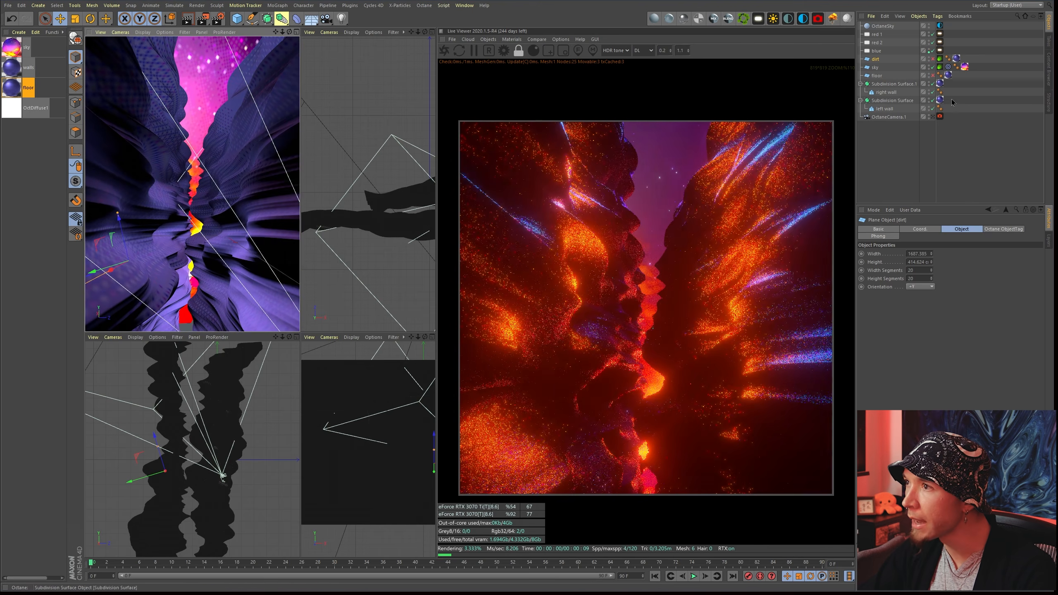
pyautogui.click(932, 76)
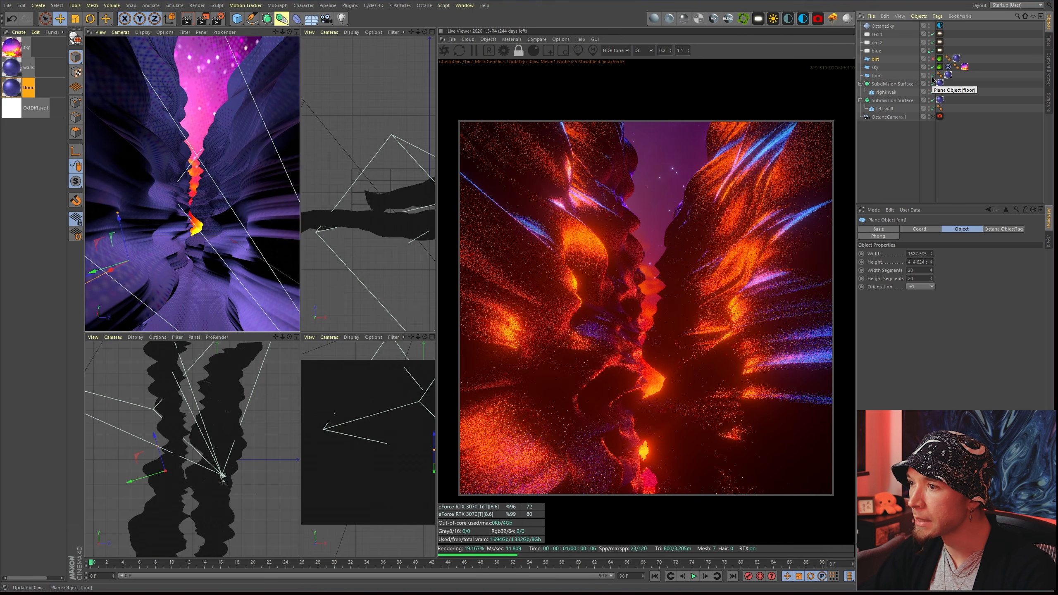
pyautogui.keyDown('alt'); pyautogui.moveTo(229, 263); pyautogui.dragTo(232, 196); pyautogui.keyUp('alt')
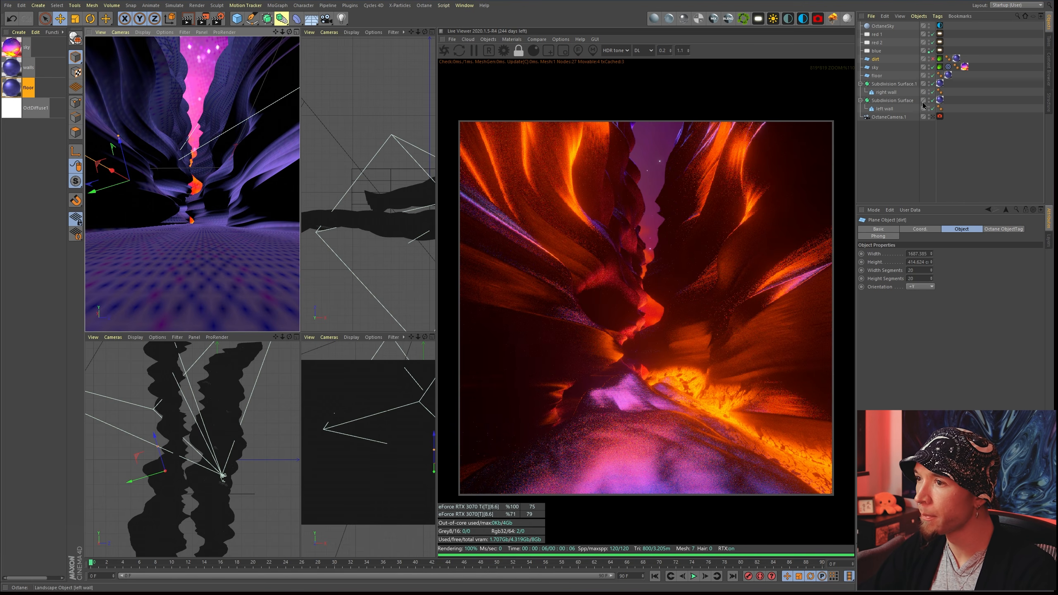
# Step: Enable the dirt plane and view its effect on the canyon walls from inside the canyon
pyautogui.click(931, 58)
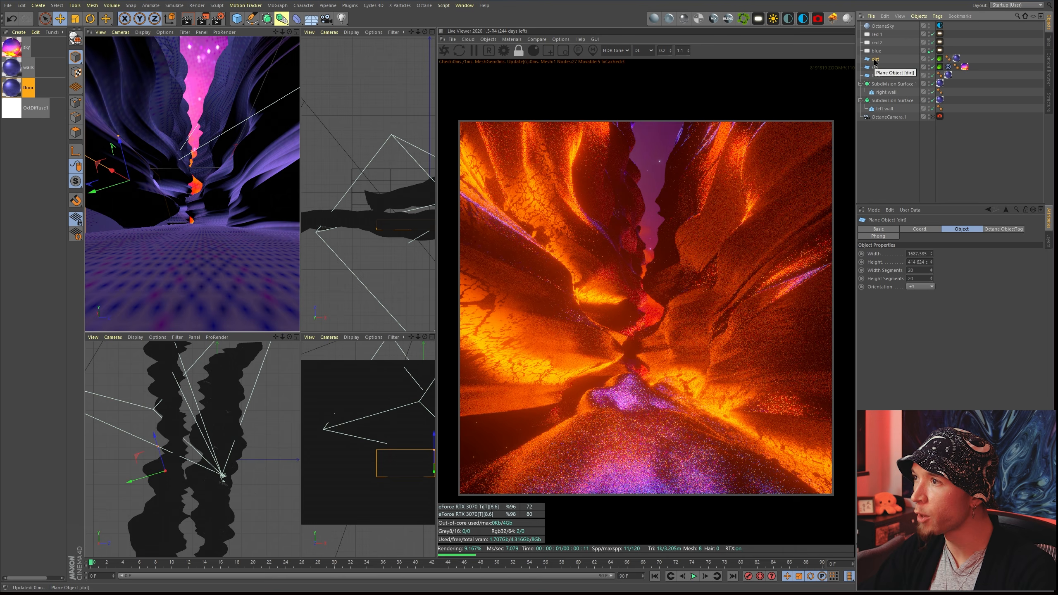
pyautogui.click(939, 59)
pyautogui.click(875, 62)
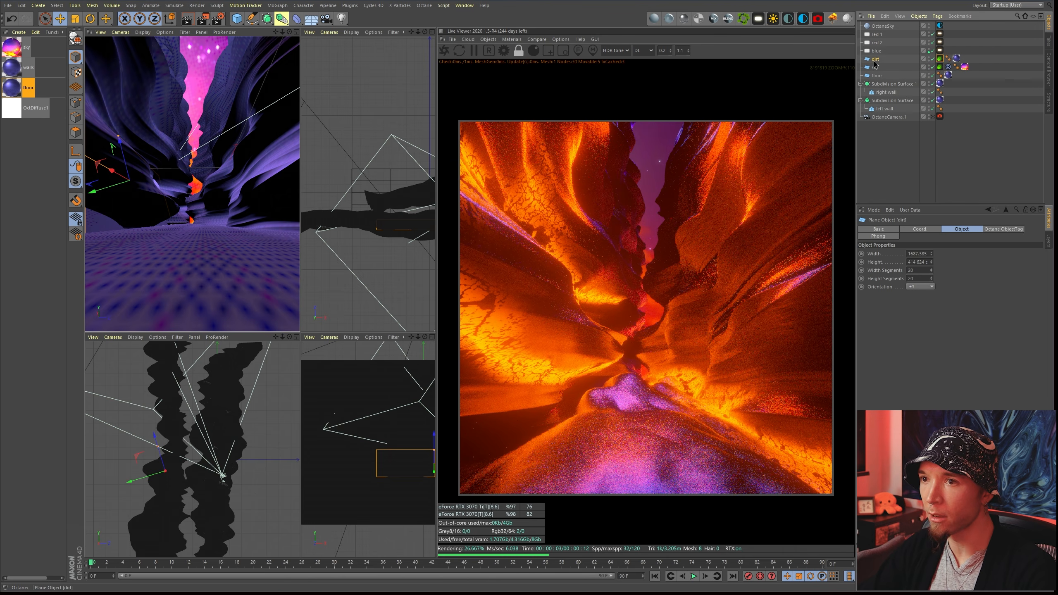
pyautogui.keyDown('alt'); pyautogui.moveTo(200, 258); pyautogui.dragTo(236, 234); pyautogui.keyUp('alt')
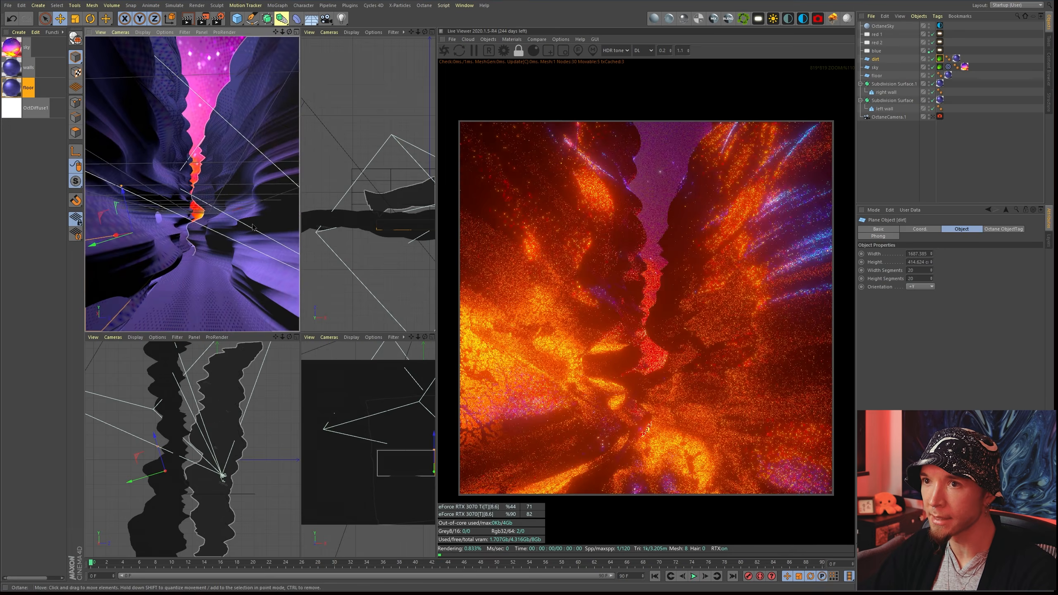
# Step: Open the walls material in the Octane Node Editor and enlarge the editor window to expose its graph
pyautogui.doubleClick(33, 72)
pyautogui.moveTo(0, 56); pyautogui.dragTo(269, 100)
pyautogui.click(116, 206)
pyautogui.moveTo(113, 162); pyautogui.dragTo(350, 133)
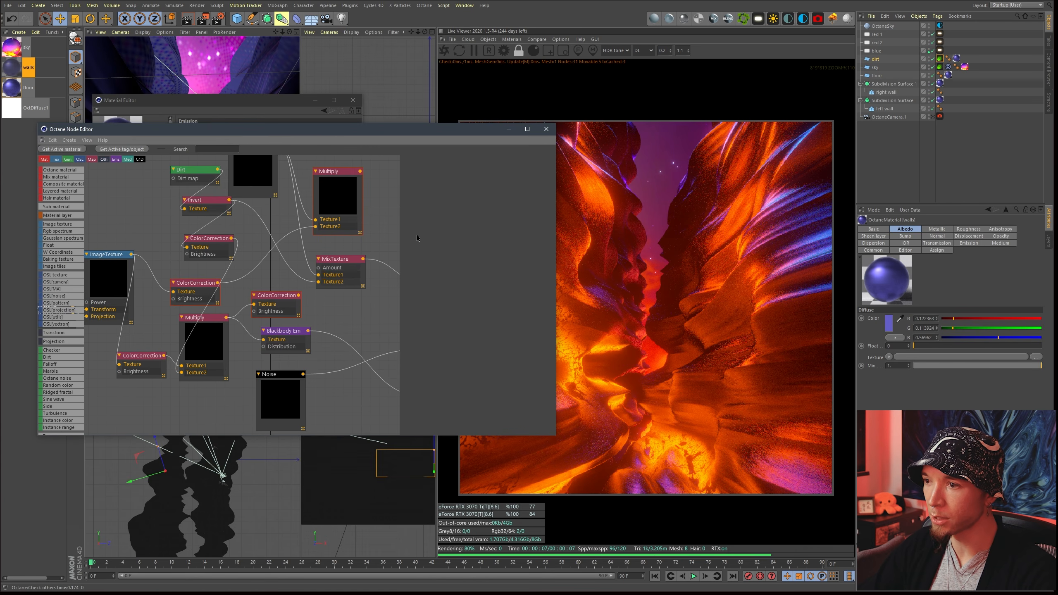
pyautogui.moveTo(553, 437); pyautogui.dragTo(607, 488)
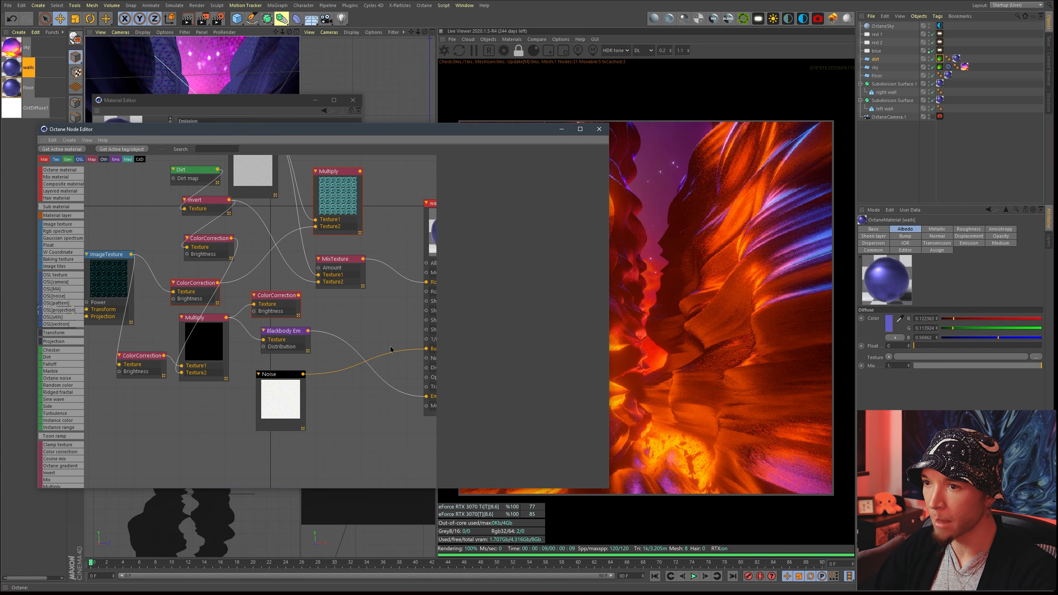
# Step: Examine the walls' emission network, including the Blackbody Emission node, its colormap image texture, and the connections into the material
pyautogui.click(291, 332)
pyautogui.moveTo(355, 405); pyautogui.dragTo(391, 428, button='middle')
pyautogui.click(364, 391)
pyautogui.click(365, 393)
pyautogui.click(144, 274)
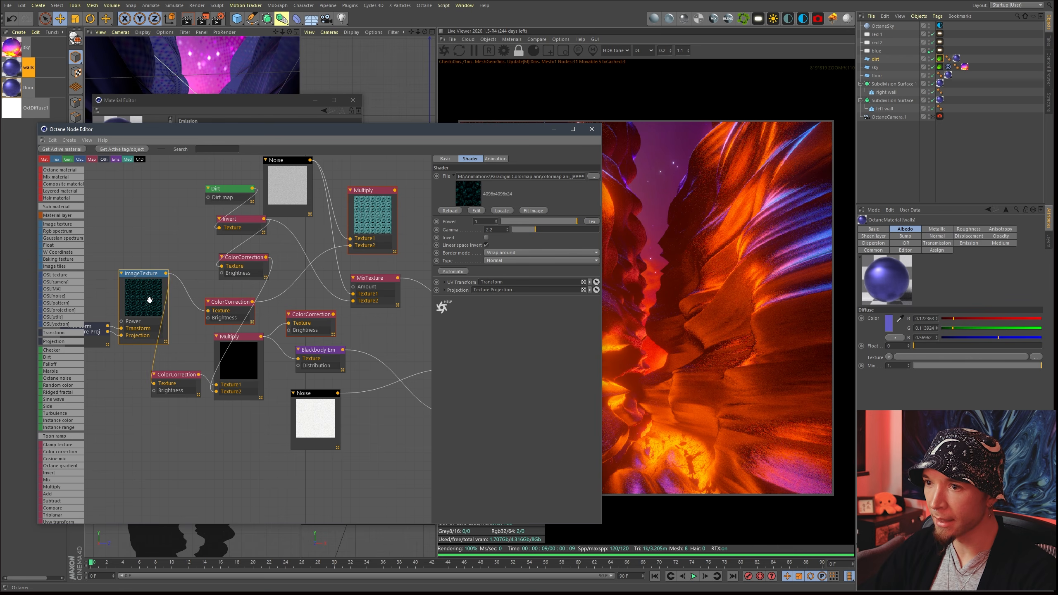
pyautogui.click(313, 350)
pyautogui.moveTo(387, 409); pyautogui.dragTo(275, 381, button='middle')
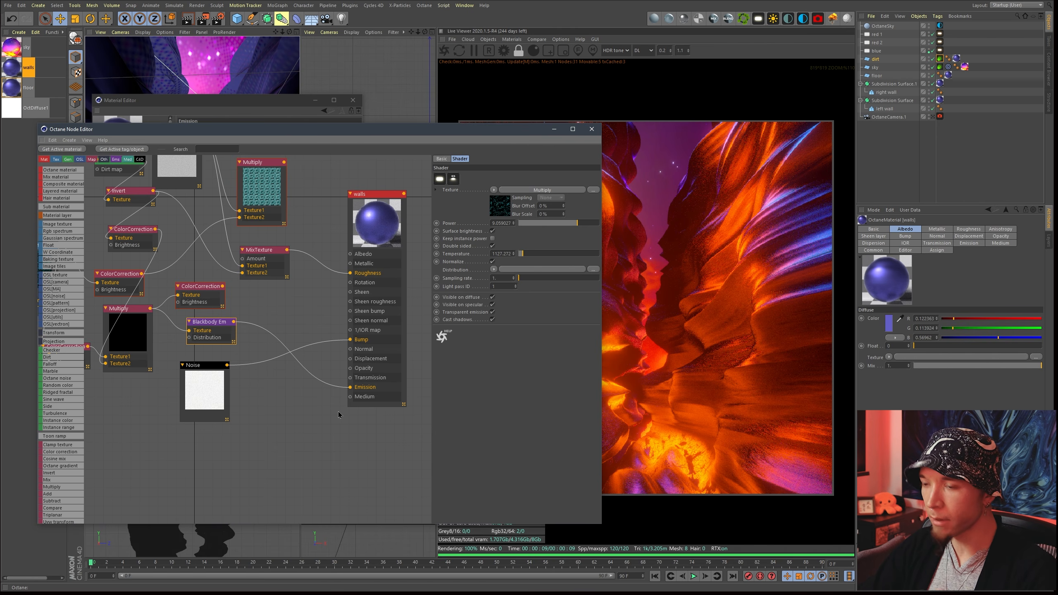
pyautogui.moveTo(290, 341); pyautogui.dragTo(332, 354, button='middle')
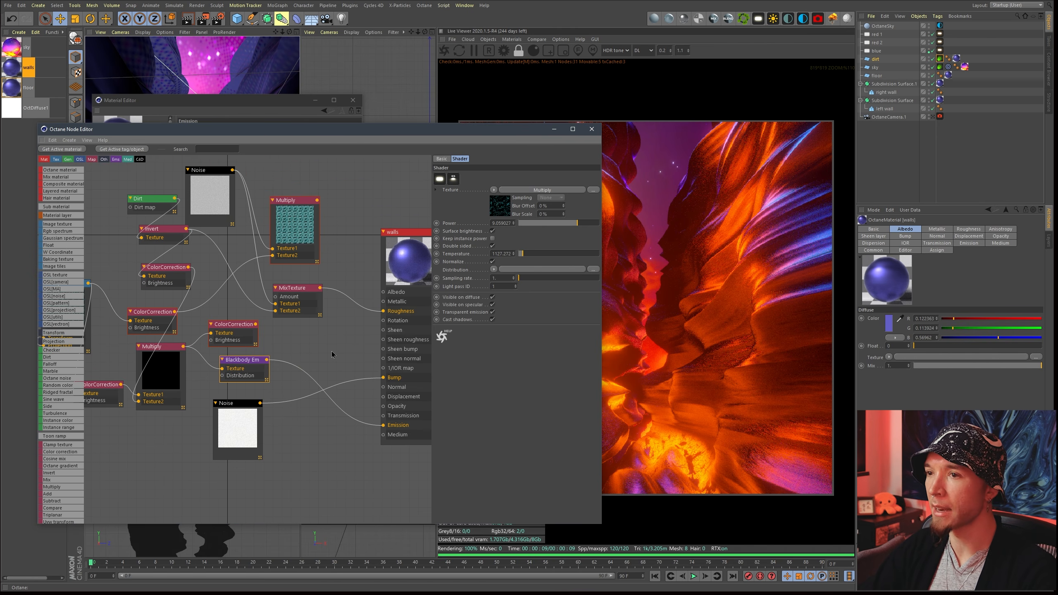
# Step: Spread out the Dirt and Invert nodes in the walls graph and set the Dirt radius to about 47.16 cm
pyautogui.click(138, 198)
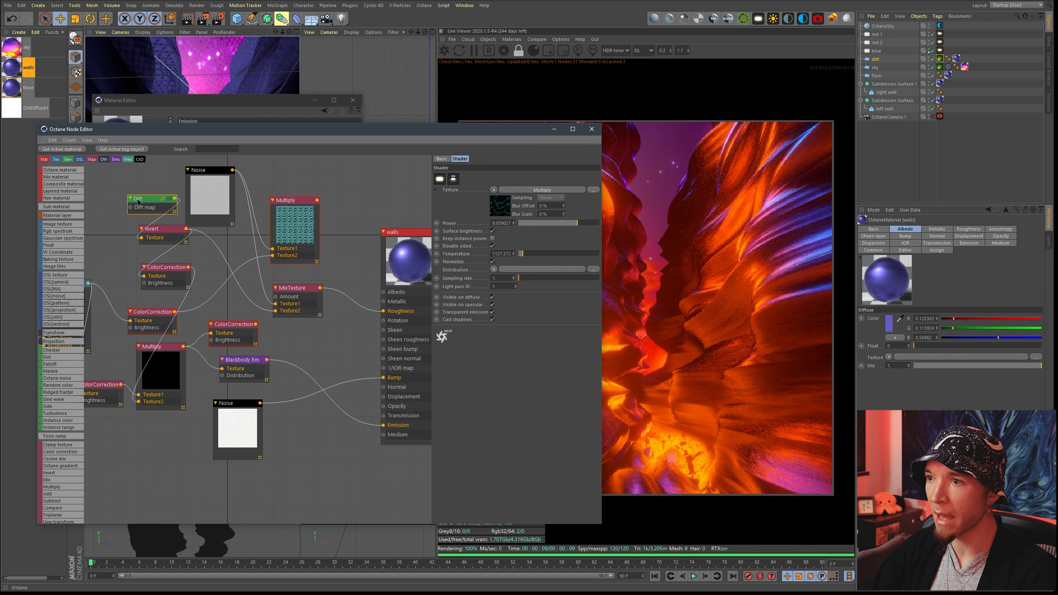
pyautogui.moveTo(153, 202); pyautogui.dragTo(176, 238)
pyautogui.click(135, 223)
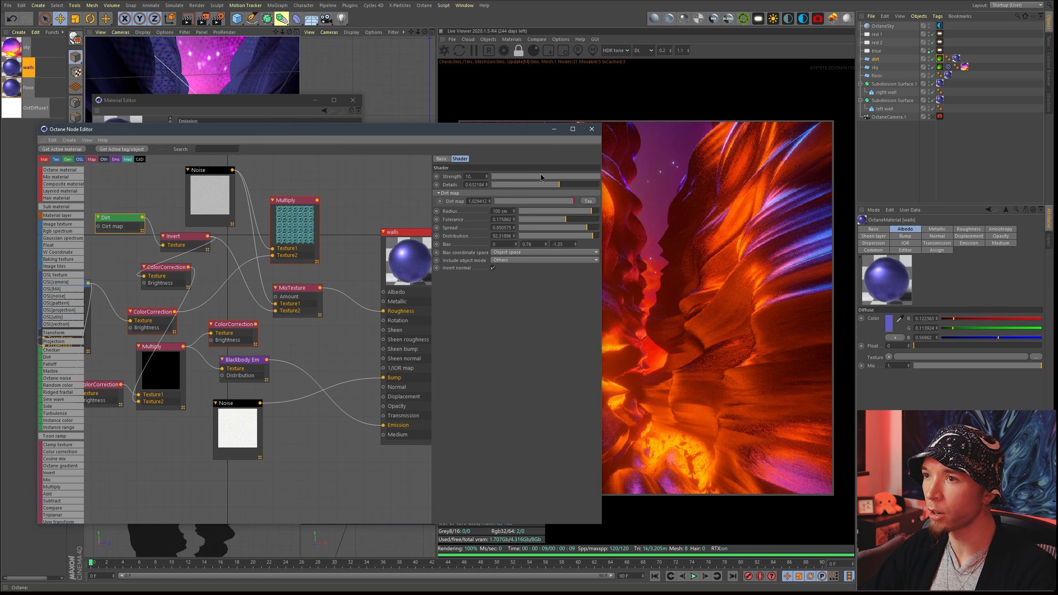
pyautogui.moveTo(472, 134); pyautogui.dragTo(358, 130)
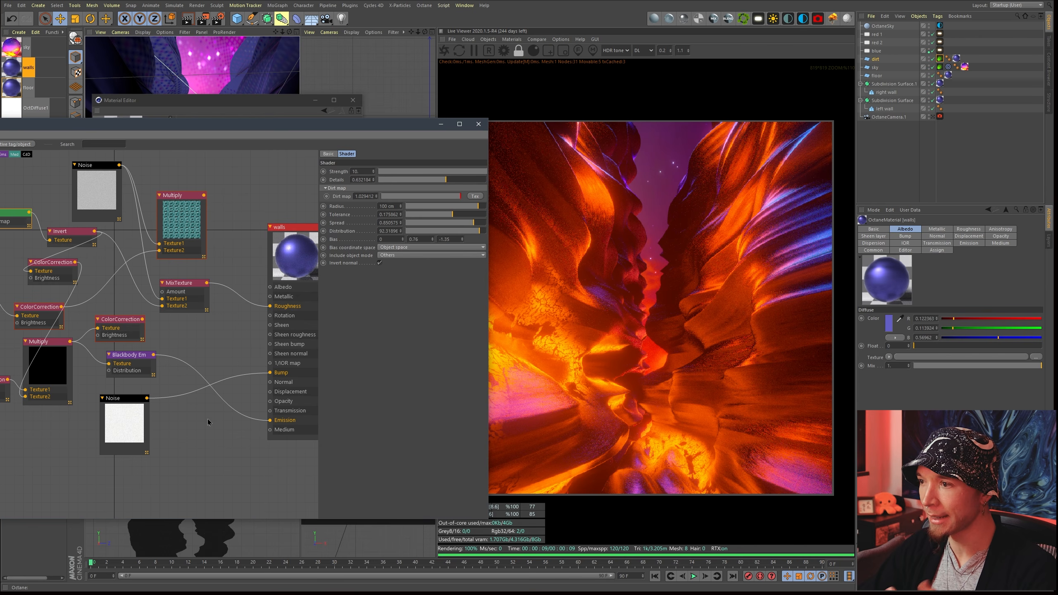
pyautogui.moveTo(1, 212); pyautogui.dragTo(2, 204)
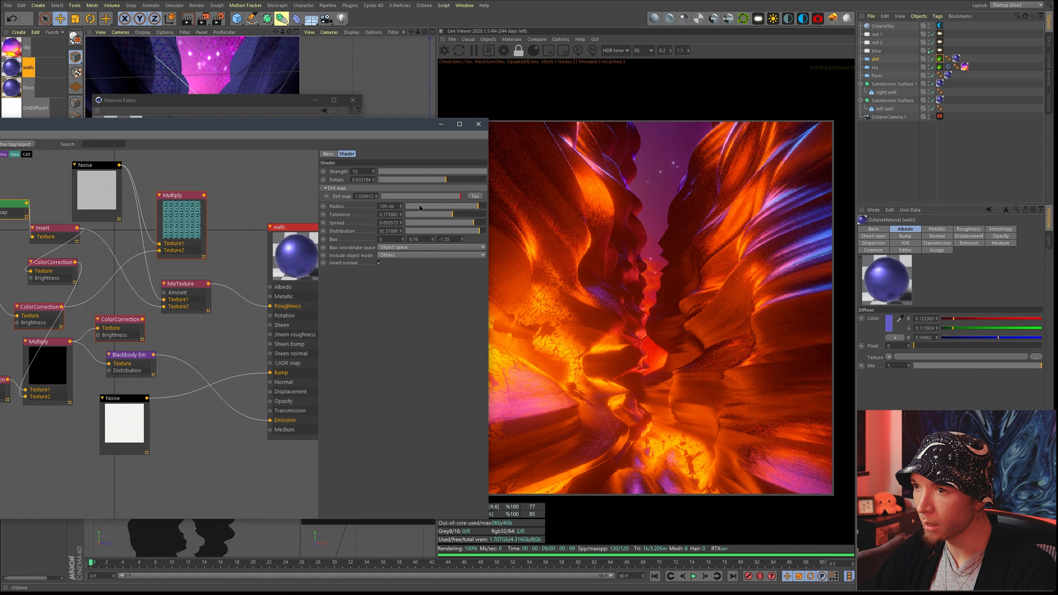
pyautogui.moveTo(440, 210); pyautogui.dragTo(474, 215)
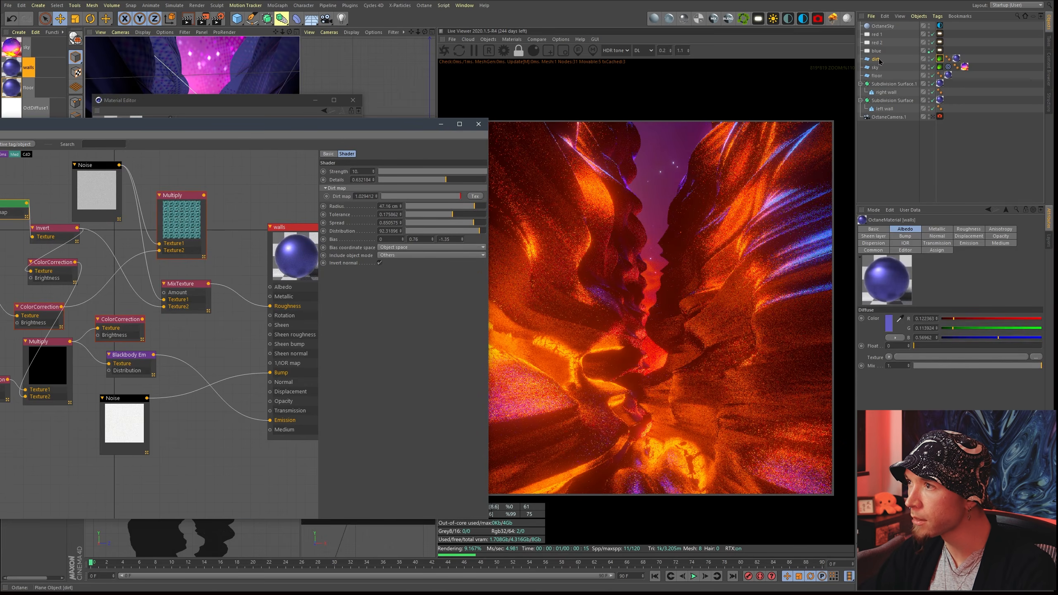
# Step: Show the visibility settings of the dirt plane's Octane object tag, move the editor windows aside, and inspect the canyon walls around the plane
pyautogui.click(903, 61)
pyautogui.click(939, 59)
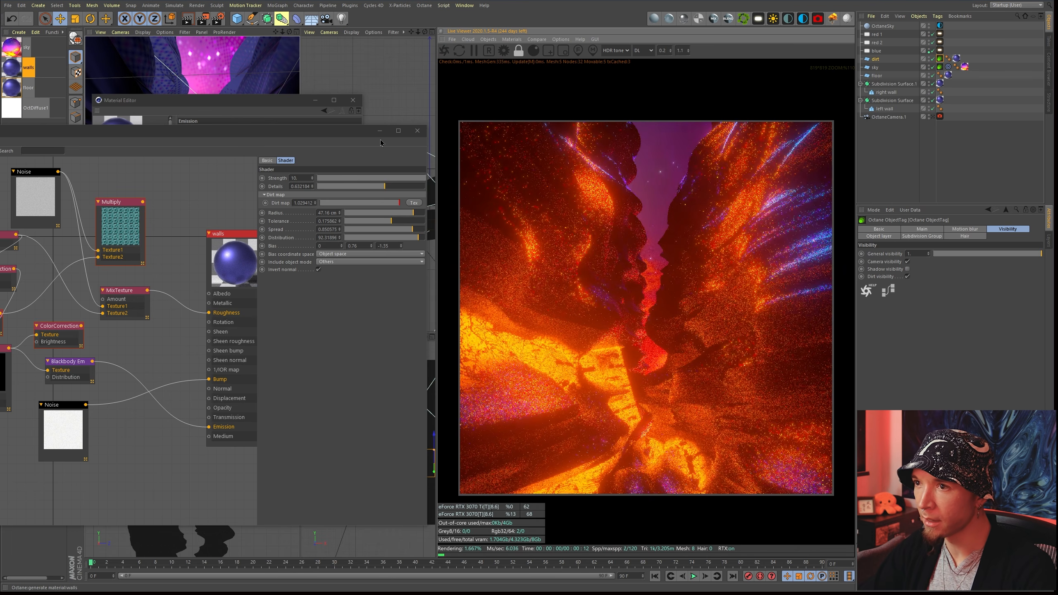
pyautogui.moveTo(333, 138); pyautogui.dragTo(775, 304)
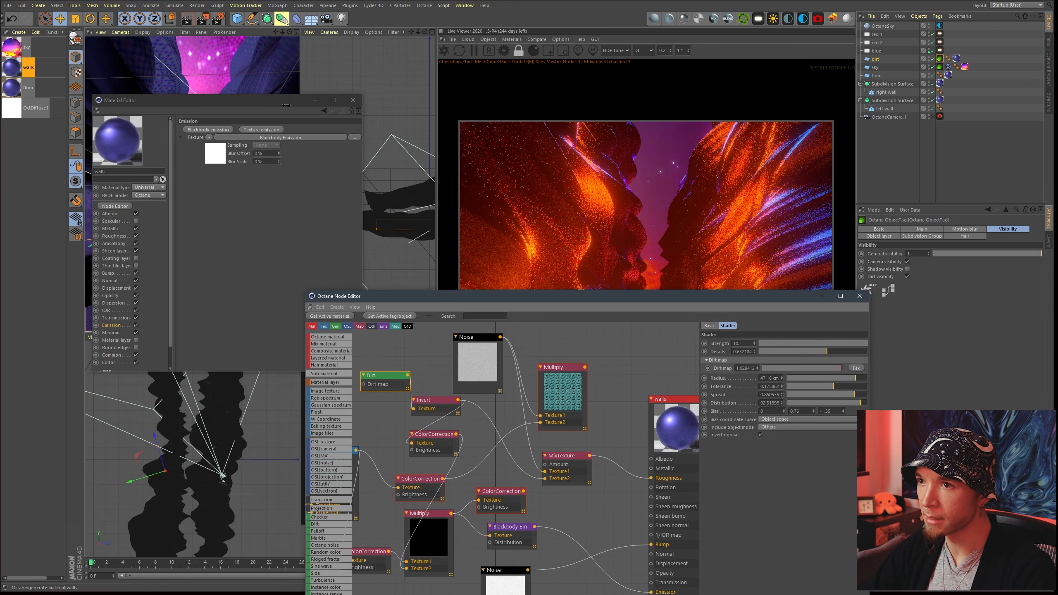
pyautogui.moveTo(203, 104); pyautogui.dragTo(695, 197)
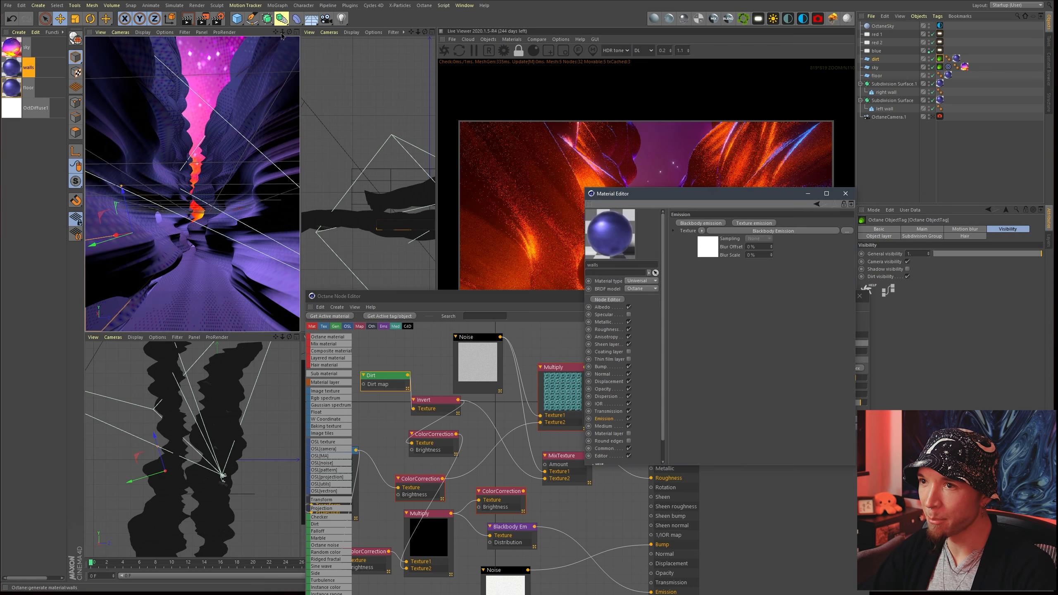
pyautogui.moveTo(275, 33); pyautogui.dragTo(333, 40)
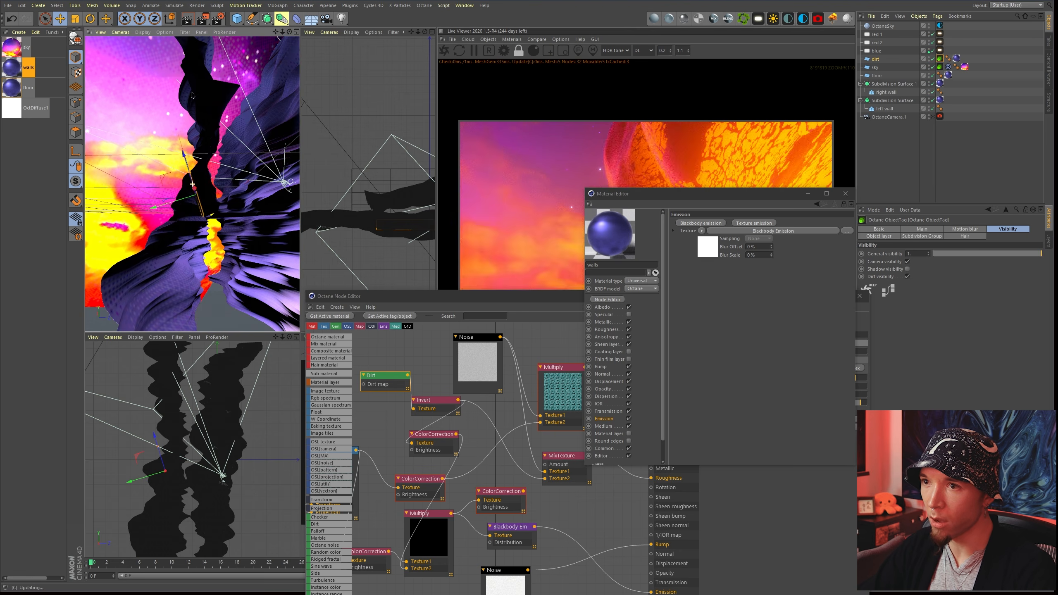
pyautogui.moveTo(700, 194); pyautogui.dragTo(64, 158)
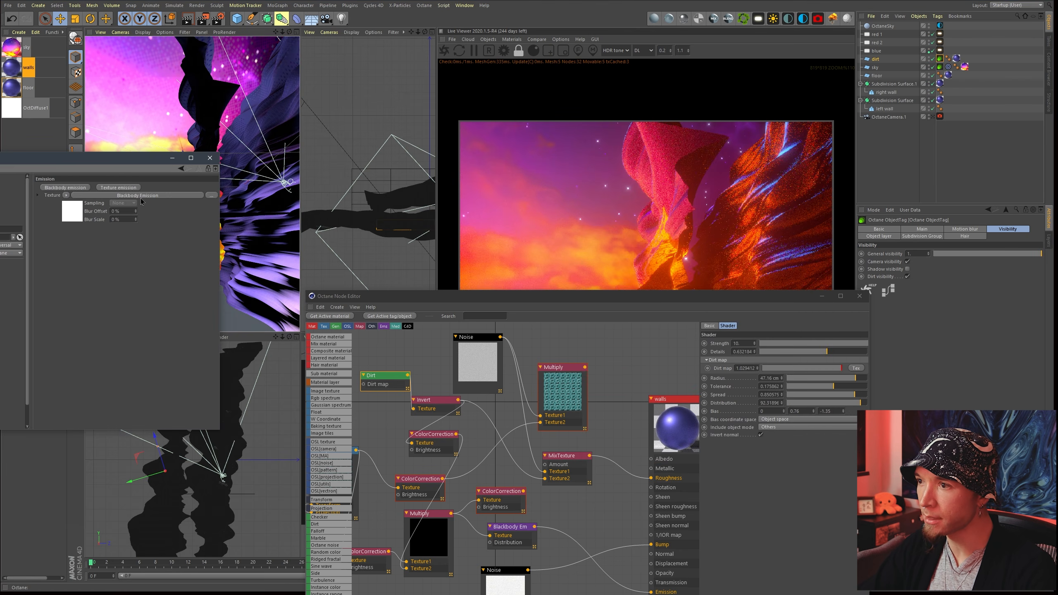
pyautogui.moveTo(547, 296); pyautogui.dragTo(0, 120)
pyautogui.moveTo(106, 161); pyautogui.dragTo(0, 102)
pyautogui.moveTo(289, 32); pyautogui.dragTo(320, 31)
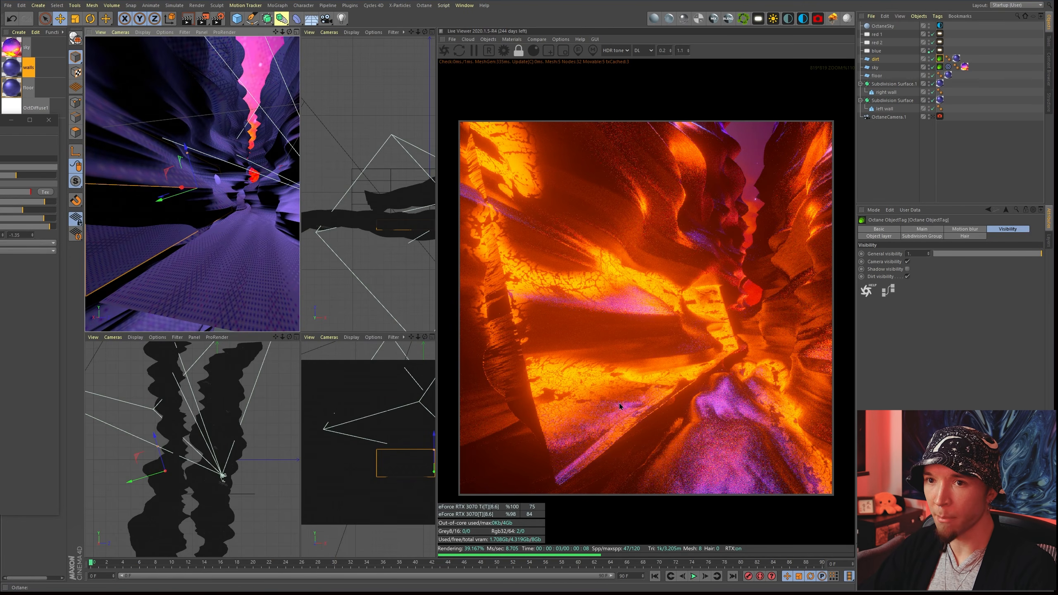
# Step: Bring the walls' node graph back into view and inspect the Blackbody Emission node's settings
pyautogui.moveTo(2, 120); pyautogui.dragTo(571, 83)
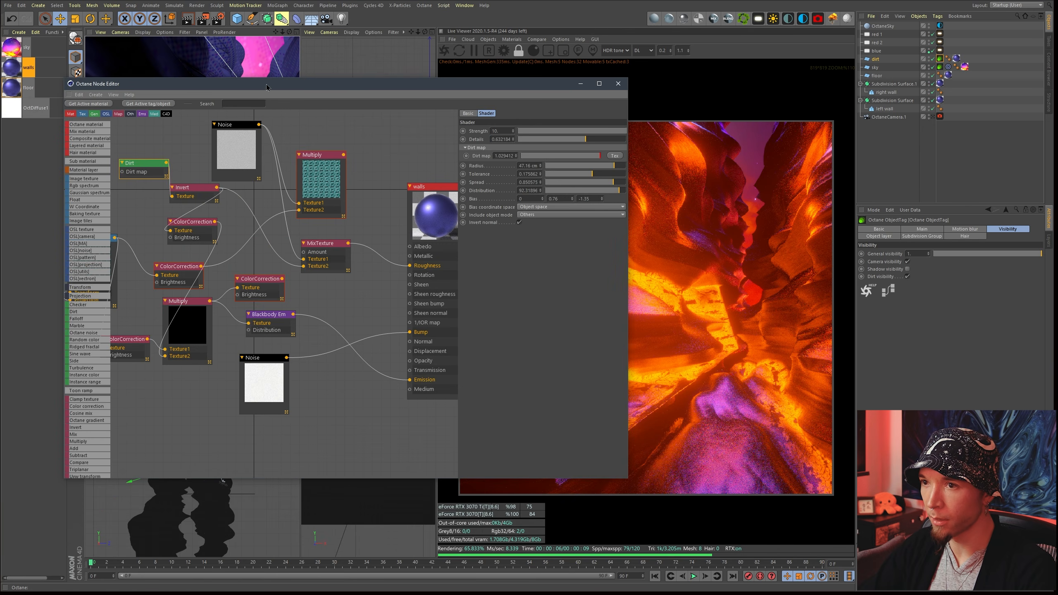
pyautogui.click(277, 316)
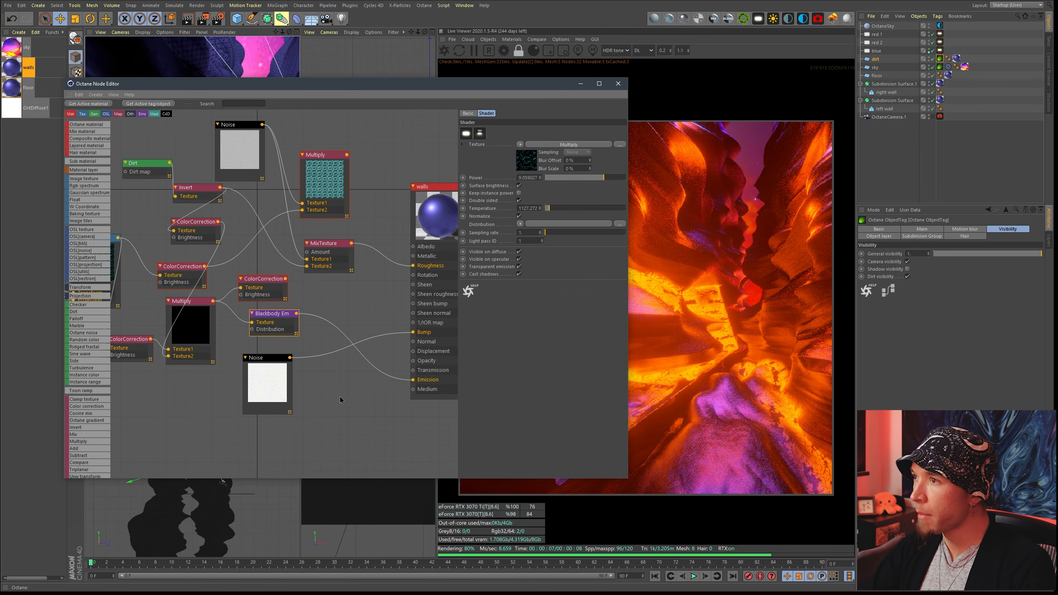
pyautogui.moveTo(340, 399); pyautogui.dragTo(387, 399, button='middle')
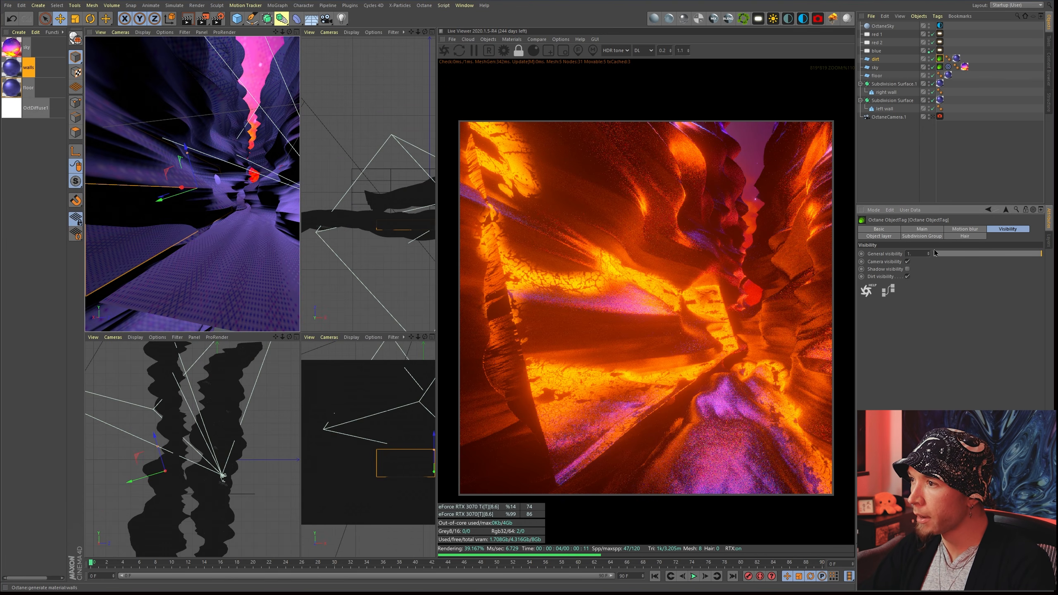
# Step: Try the dirt plane's general visibility at 0, restore it to 1, and disable camera visibility while keeping dirt visibility on
pyautogui.moveTo(973, 253); pyautogui.dragTo(933, 253)
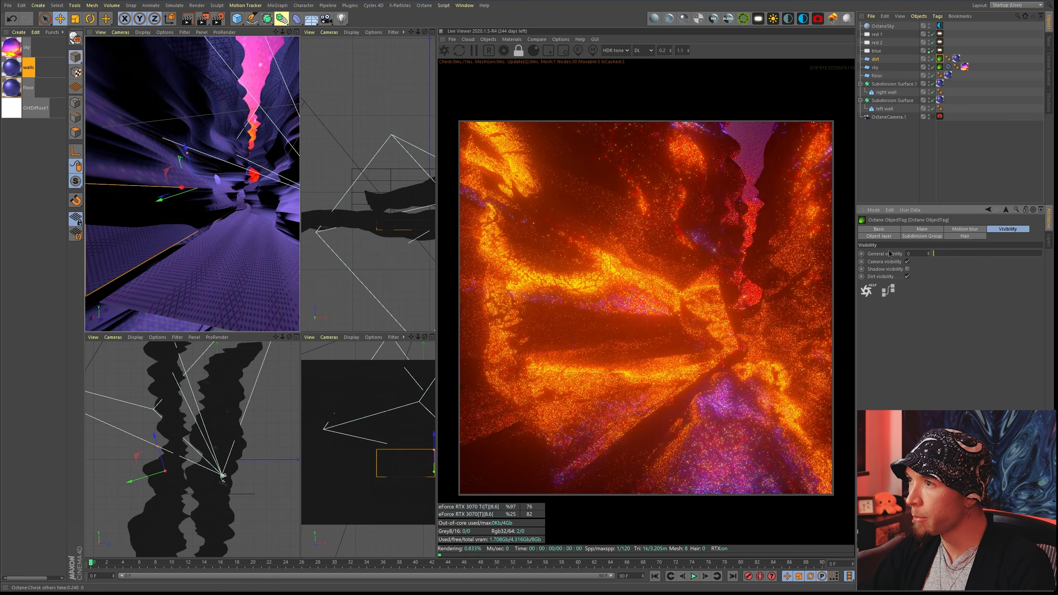
pyautogui.rightClick(940, 62)
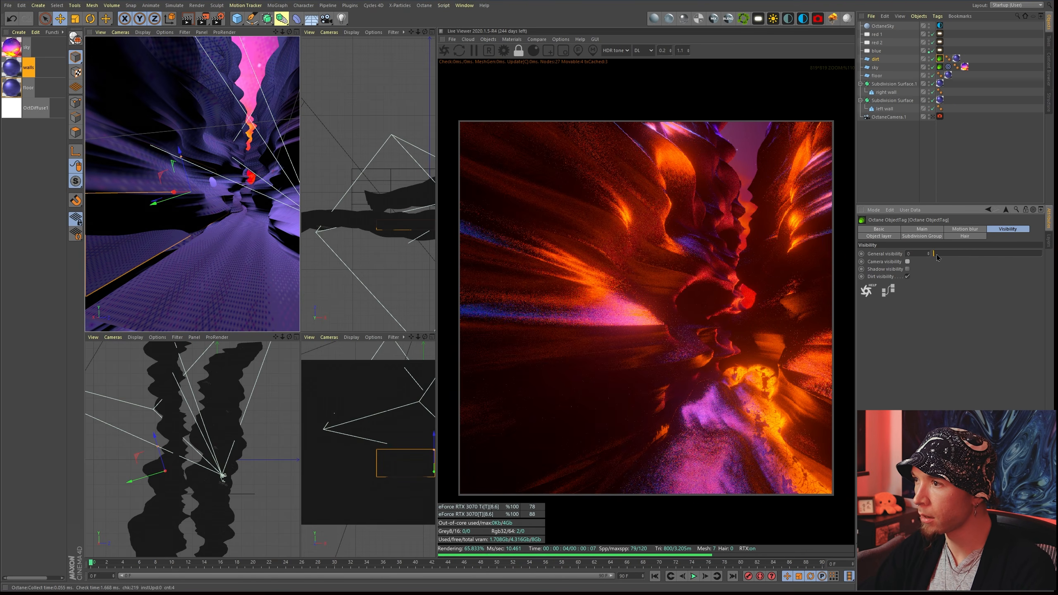
pyautogui.moveTo(933, 254); pyautogui.dragTo(1041, 254)
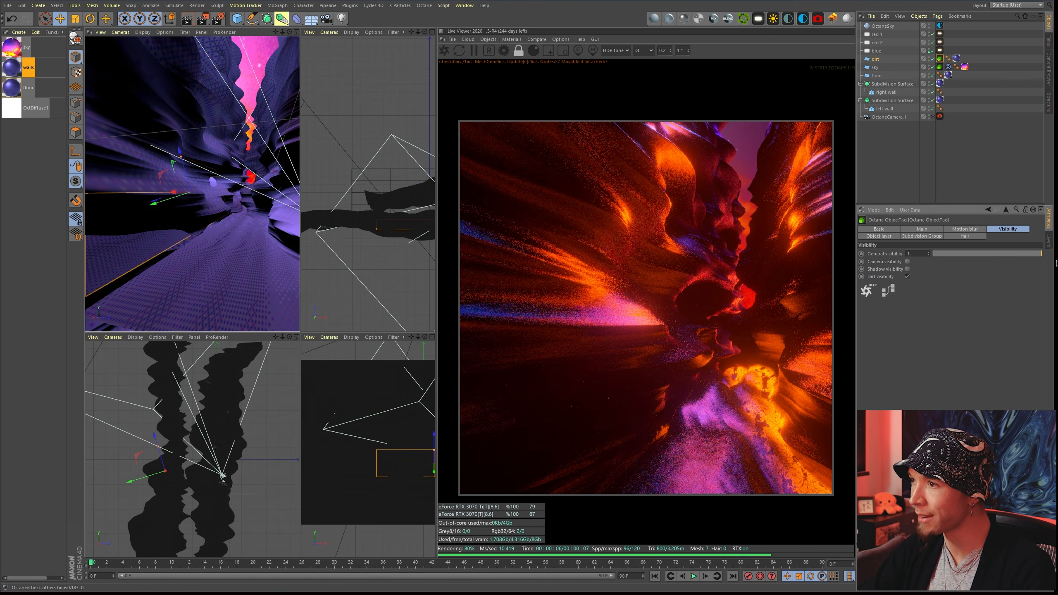
pyautogui.click(907, 262)
pyautogui.click(907, 262)
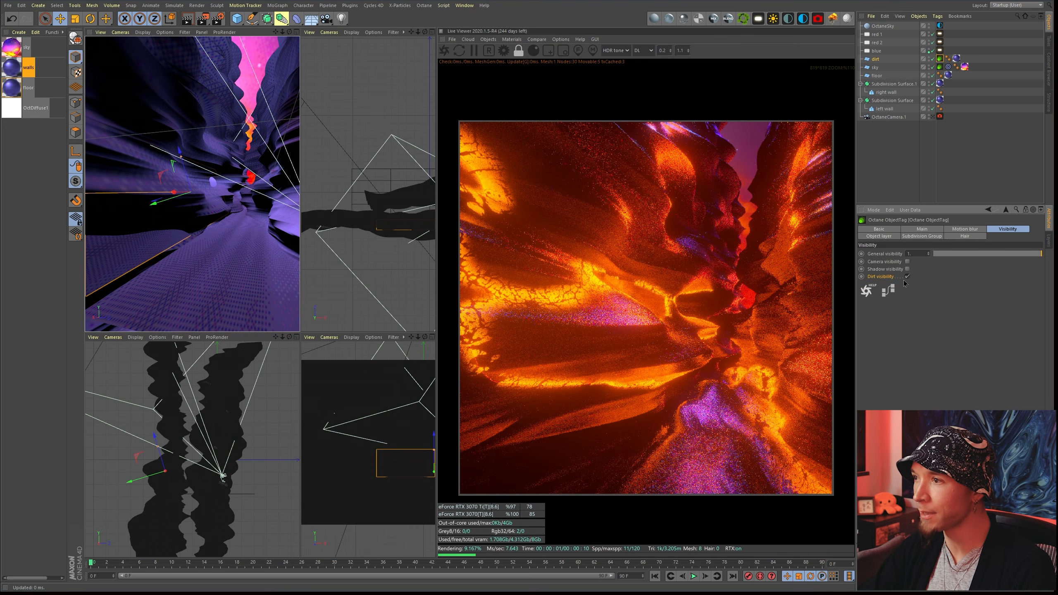
pyautogui.click(906, 277)
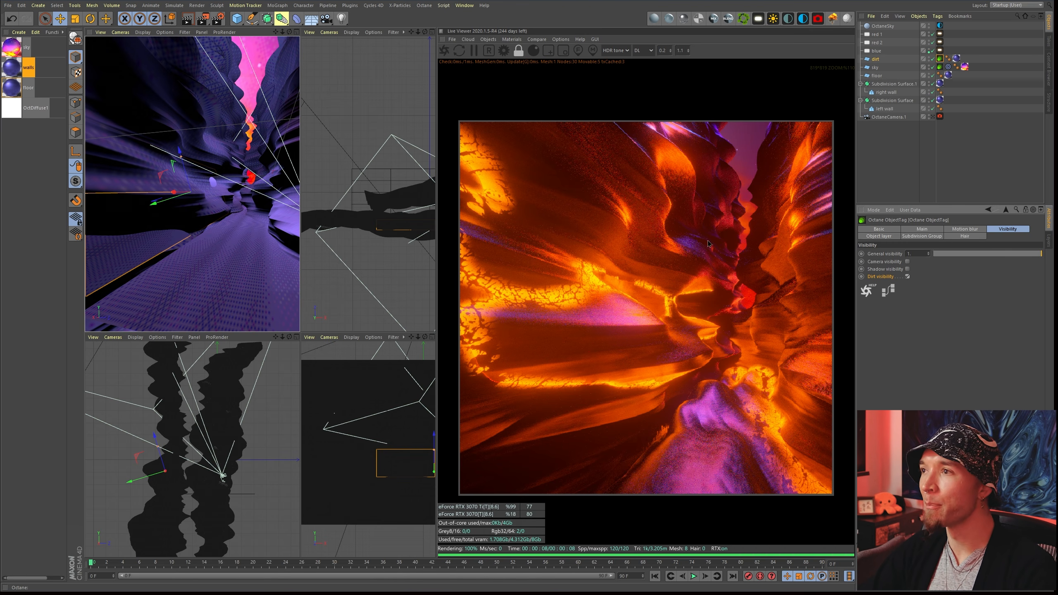
# Step: Look through OctaneCamera.1 and open the Octane render settings in an enlarged window beside the render
pyautogui.click(932, 117)
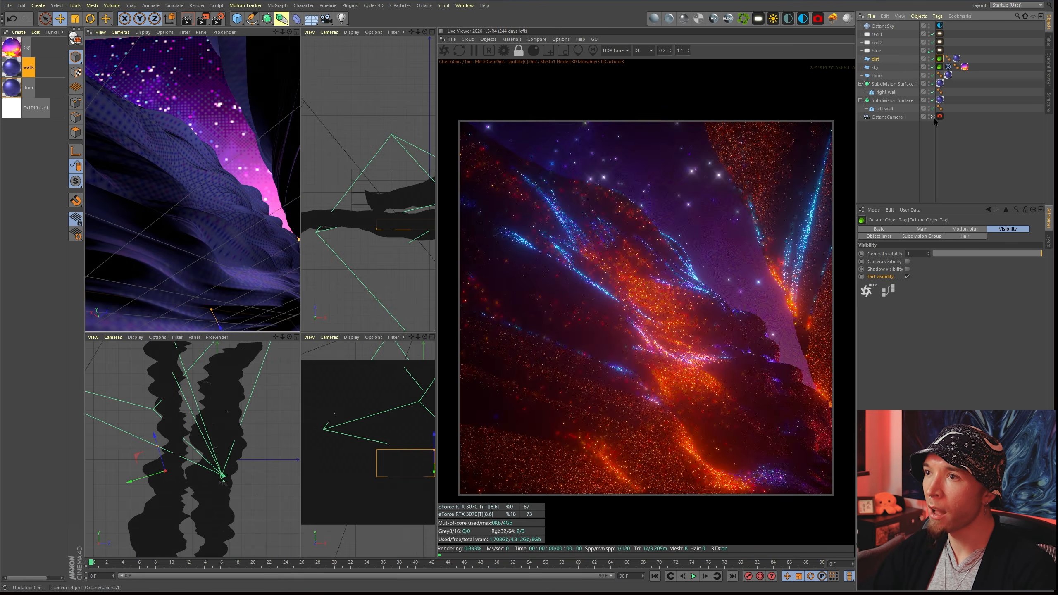
pyautogui.click(503, 50)
pyautogui.moveTo(52, 95); pyautogui.dragTo(376, 91)
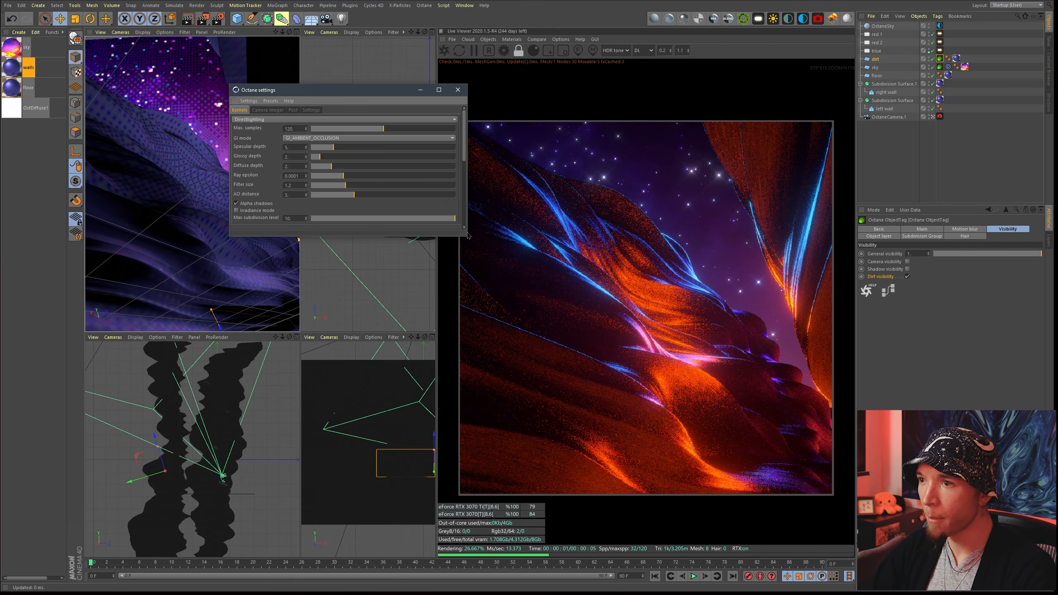
pyautogui.moveTo(467, 238); pyautogui.dragTo(518, 385)
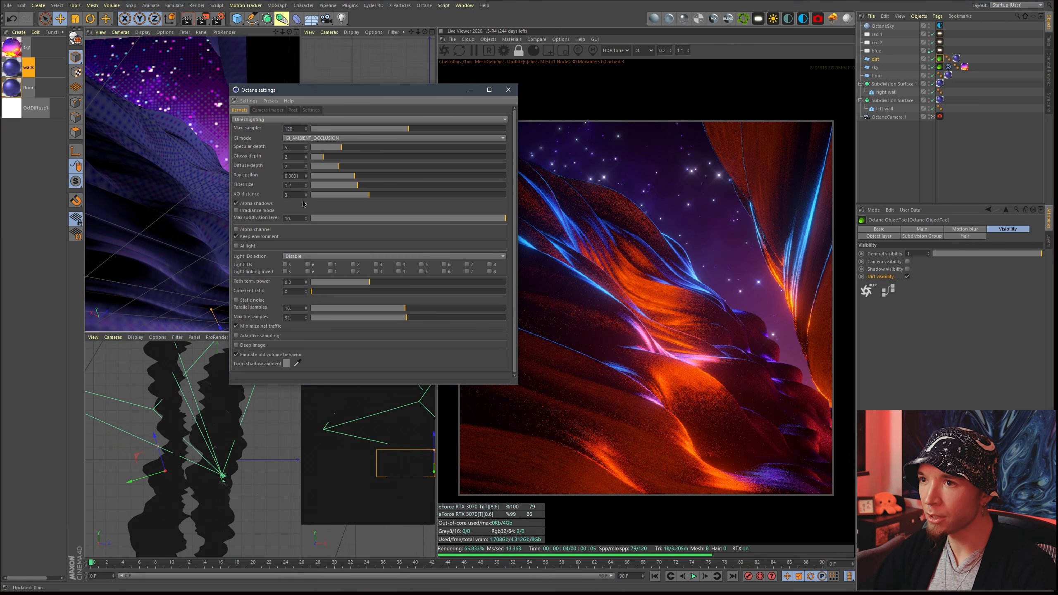
# Step: Lower the exposure in the Octane camera imager settings and fine-tune the vignetting
pyautogui.click(265, 110)
pyautogui.moveTo(333, 90); pyautogui.dragTo(225, 86)
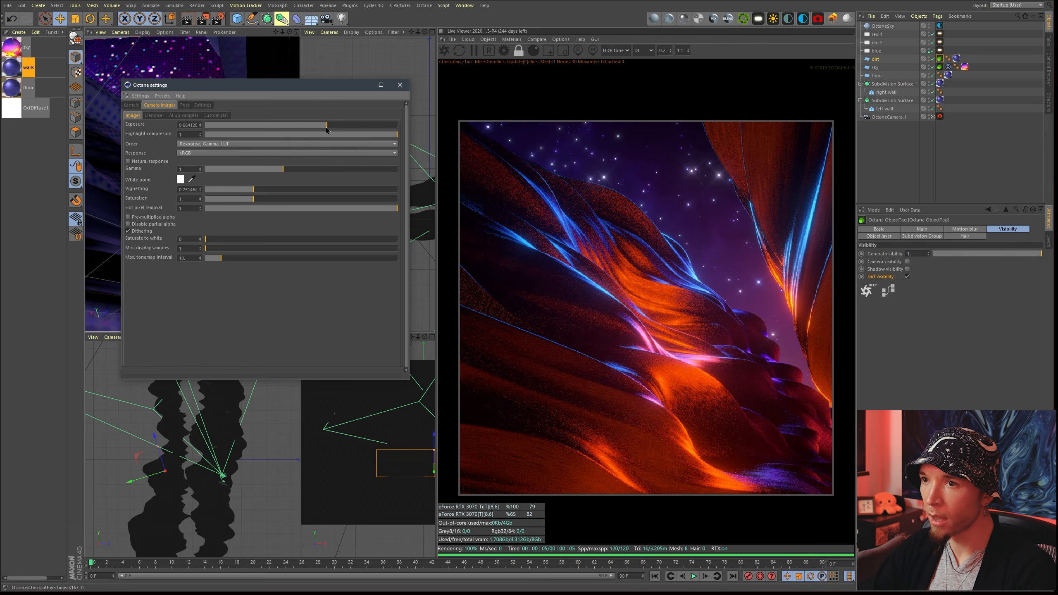
pyautogui.moveTo(326, 129)
pyautogui.mouseDown()
pyautogui.moveTo(336, 130)
pyautogui.moveTo(314, 134)
pyautogui.mouseUp()
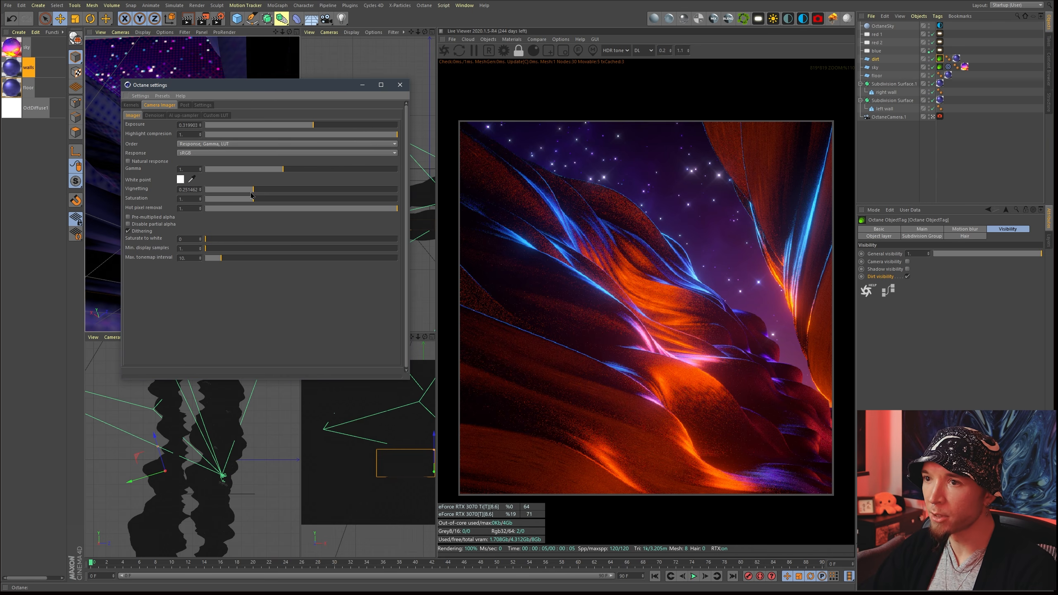
pyautogui.moveTo(251, 193)
pyautogui.mouseDown()
pyautogui.moveTo(208, 194)
pyautogui.moveTo(332, 195)
pyautogui.moveTo(216, 197)
pyautogui.moveTo(261, 196)
pyautogui.mouseUp()
# Step: Compare the canyon render with Octane post-processing disabled and enabled, leaving it enabled
pyautogui.click(187, 107)
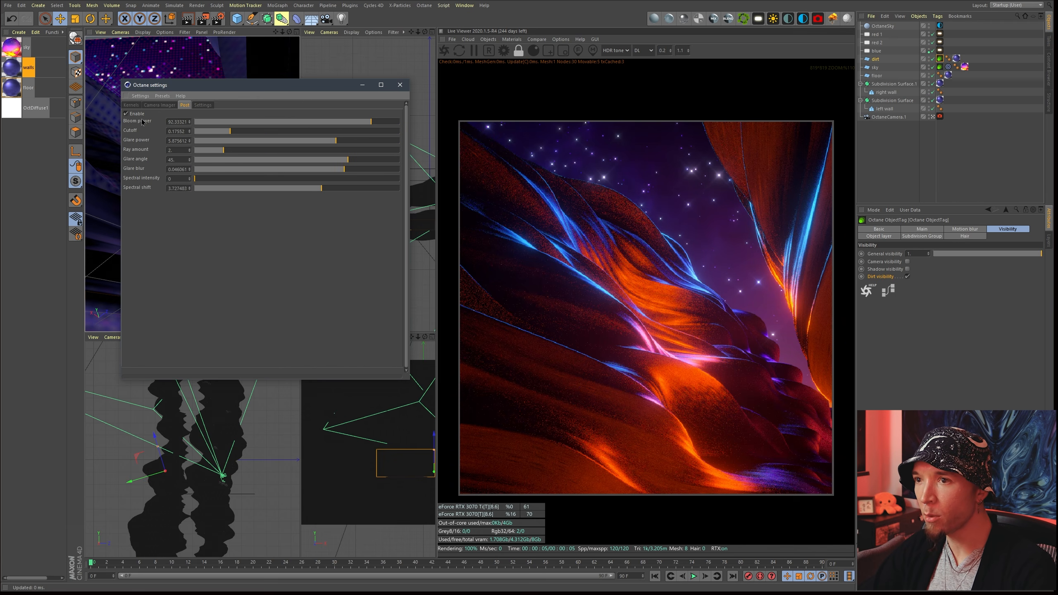
pyautogui.click(137, 116)
pyautogui.click(137, 116)
pyautogui.click(136, 116)
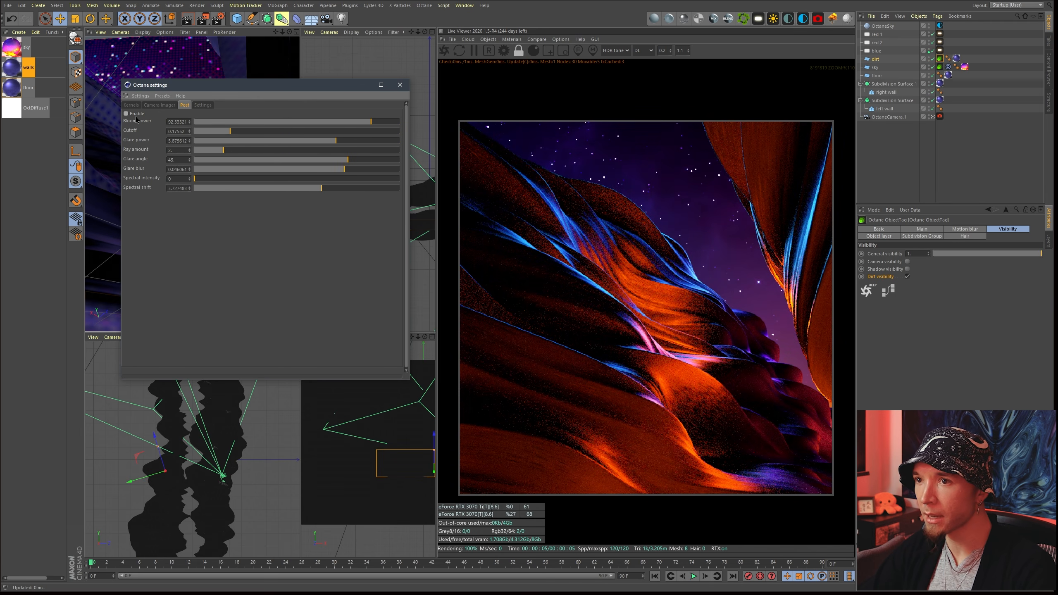
pyautogui.click(126, 113)
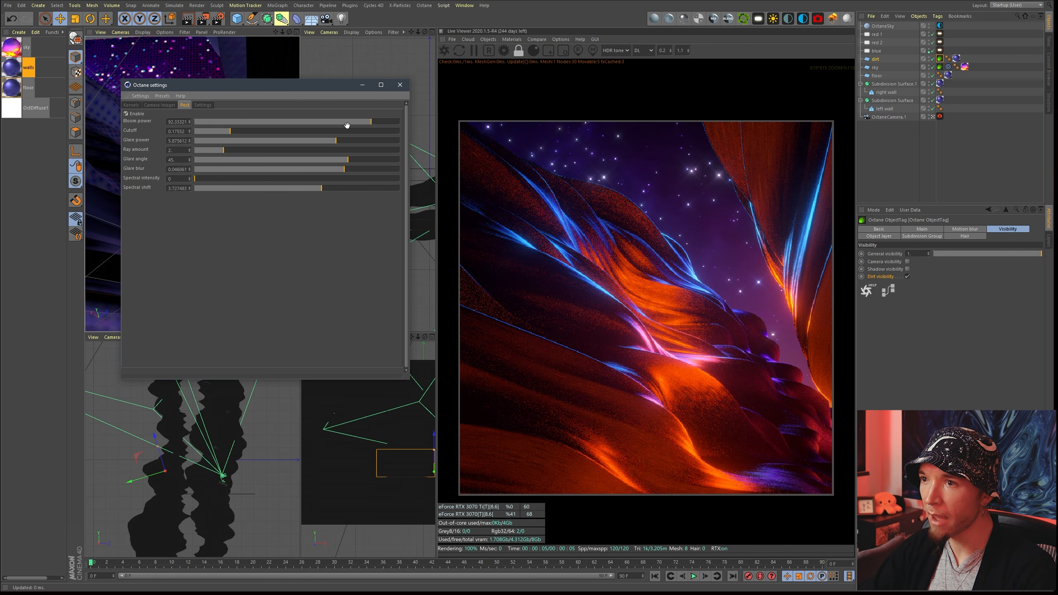
# Step: Raise the bloom power to about 112.9 and the glare power to about 25.2, with the glare angle at 45
pyautogui.moveTo(347, 125)
pyautogui.mouseDown()
pyautogui.moveTo(295, 123)
pyautogui.moveTo(372, 128)
pyautogui.moveTo(310, 140)
pyautogui.moveTo(385, 140)
pyautogui.moveTo(350, 155)
pyautogui.moveTo(394, 161)
pyautogui.moveTo(352, 167)
pyautogui.mouseUp()
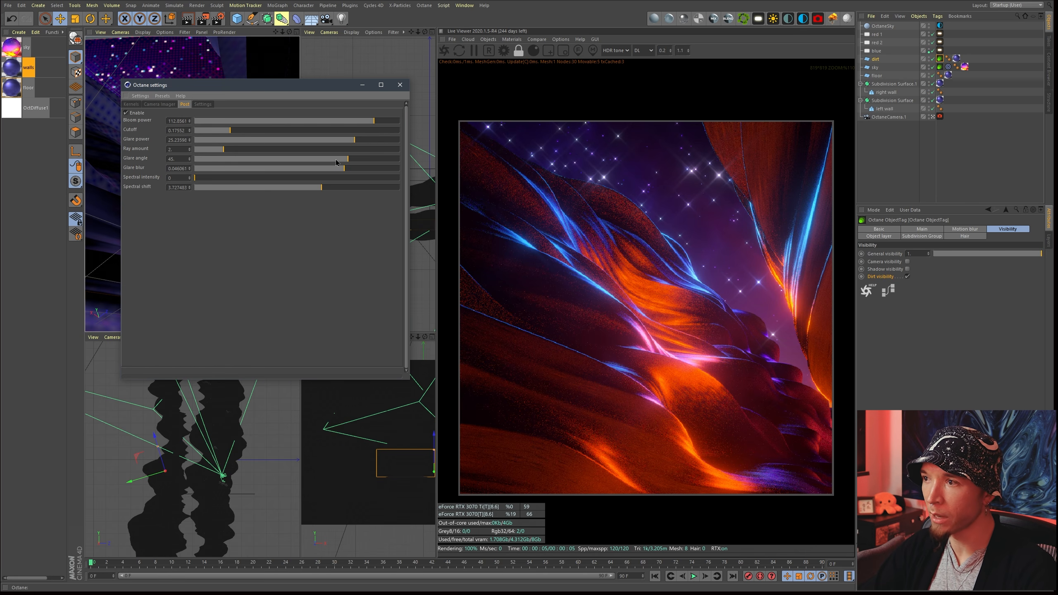
pyautogui.moveTo(336, 160)
pyautogui.mouseDown()
pyautogui.moveTo(196, 164)
pyautogui.moveTo(351, 171)
pyautogui.mouseUp()
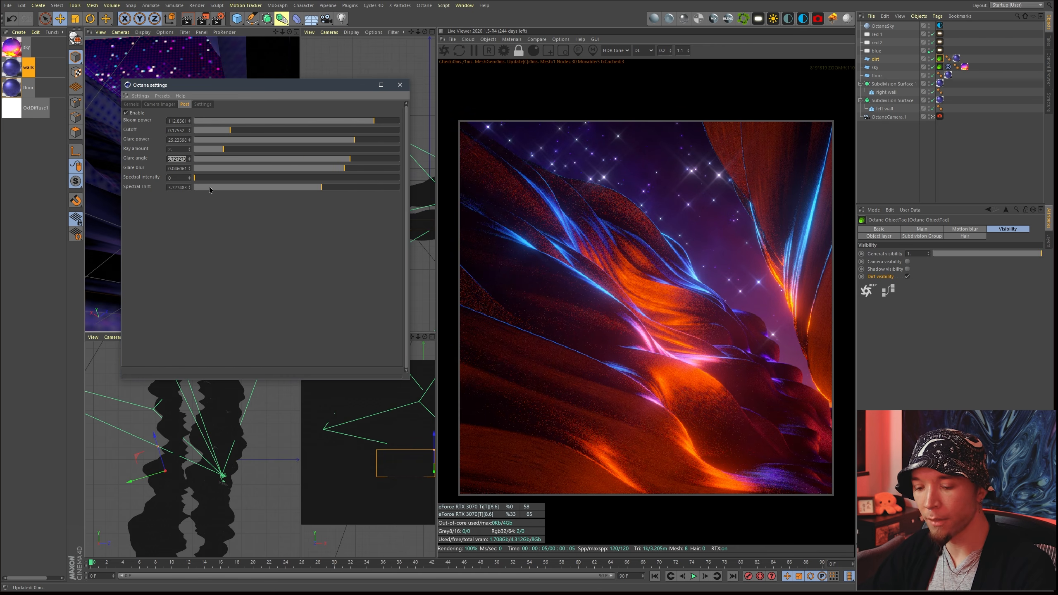
pyautogui.write('45')
pyautogui.press('Return')
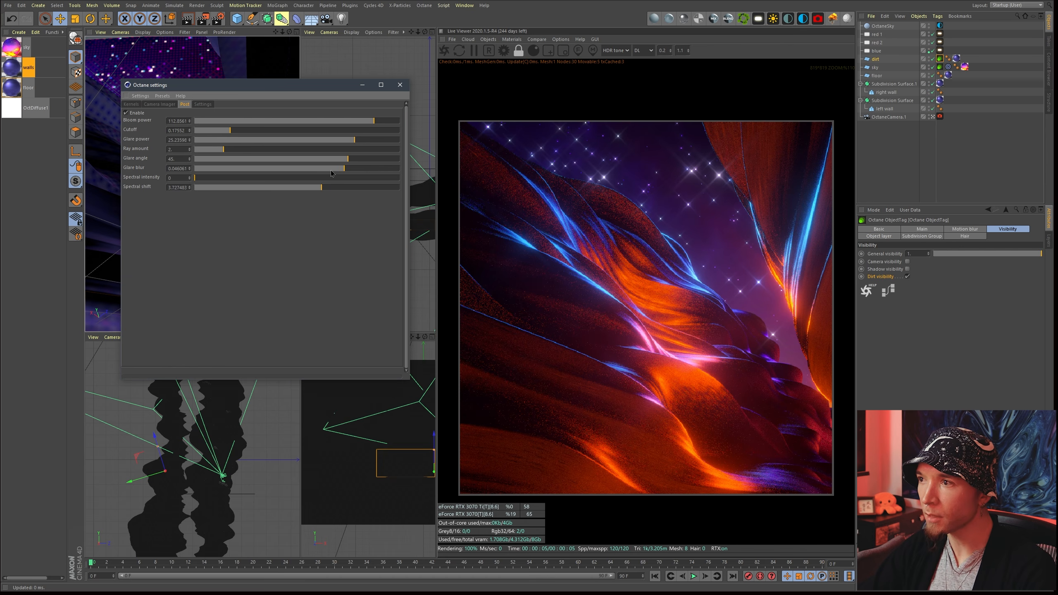
# Step: Set the glare blur to about 0.052 and the glare power to about 18.4, and close the Octane settings
pyautogui.moveTo(331, 169); pyautogui.dragTo(316, 195)
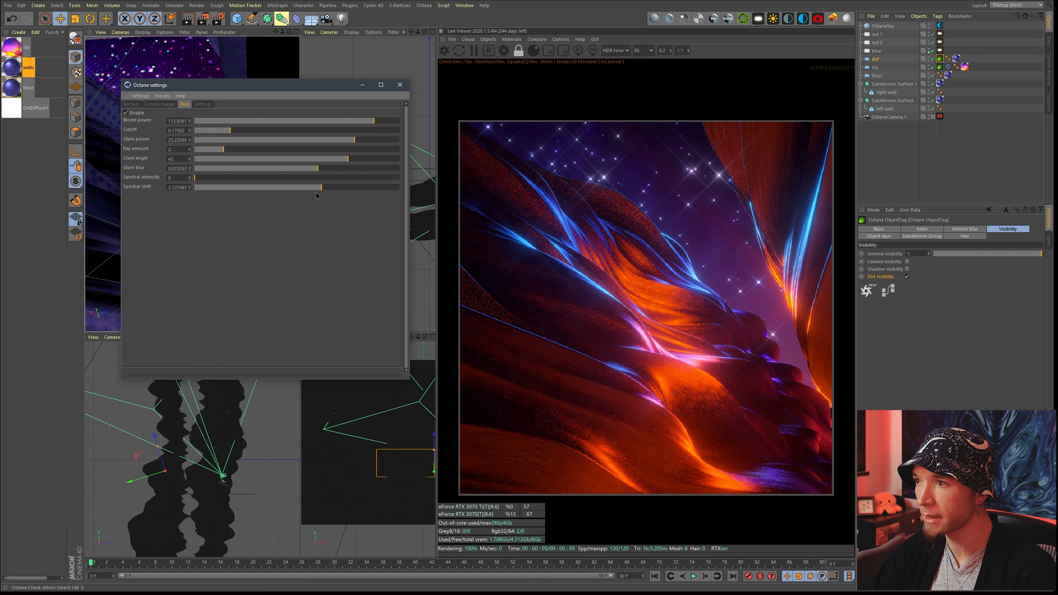
pyautogui.click(350, 141)
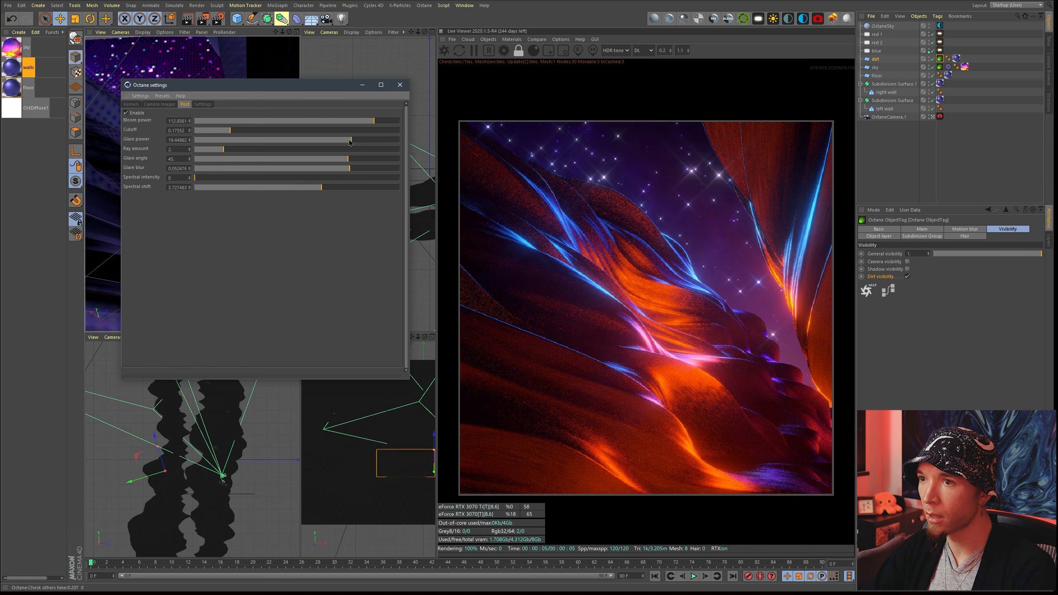
pyautogui.click(400, 85)
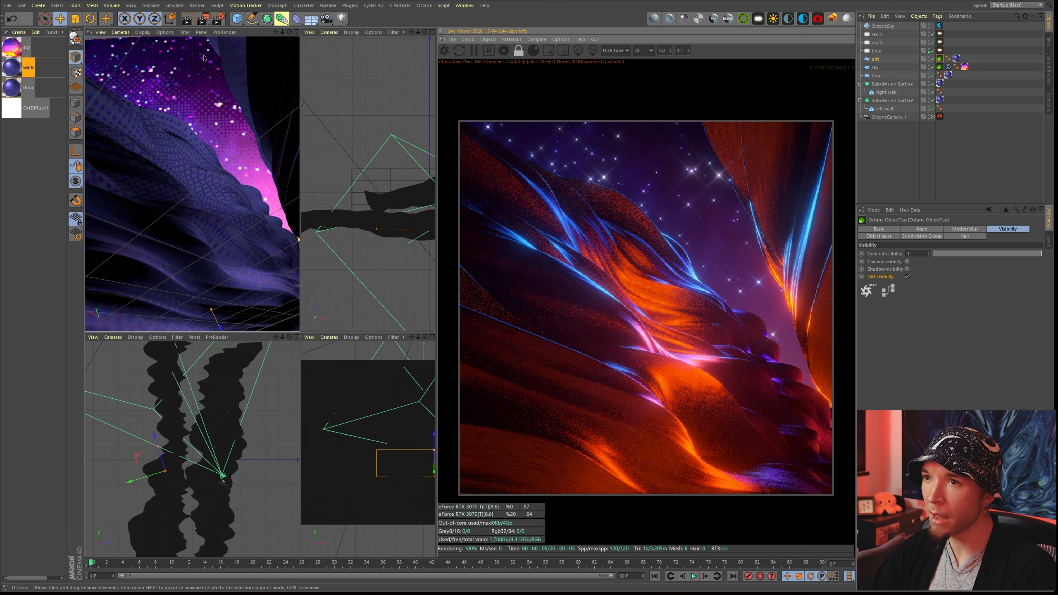
# Step: Review the render output settings and the Live Viewer's image saving options, including the 16-bit PNG format
pyautogui.click(217, 18)
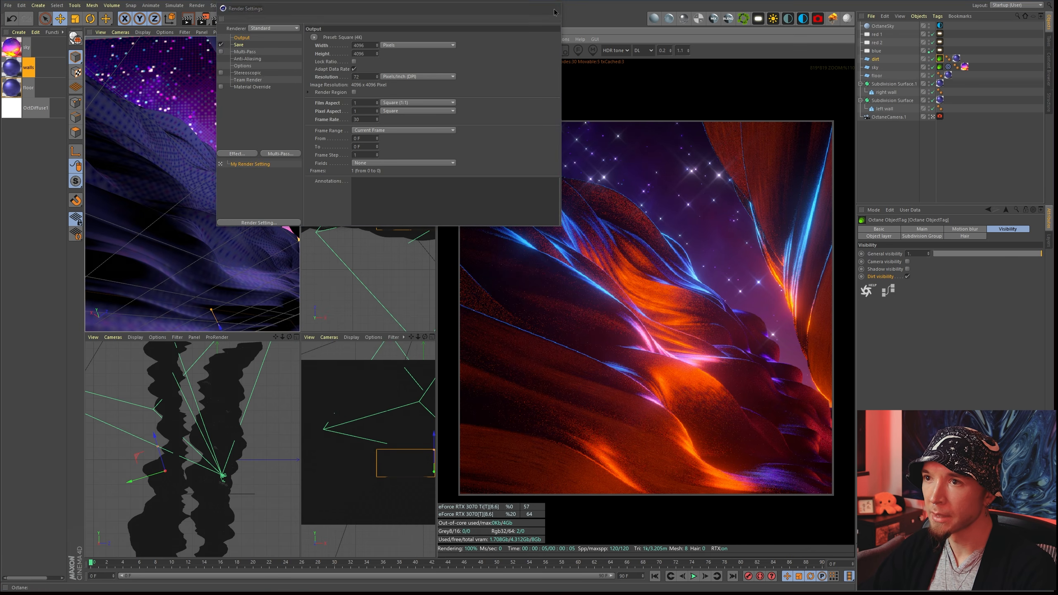
pyautogui.click(554, 11)
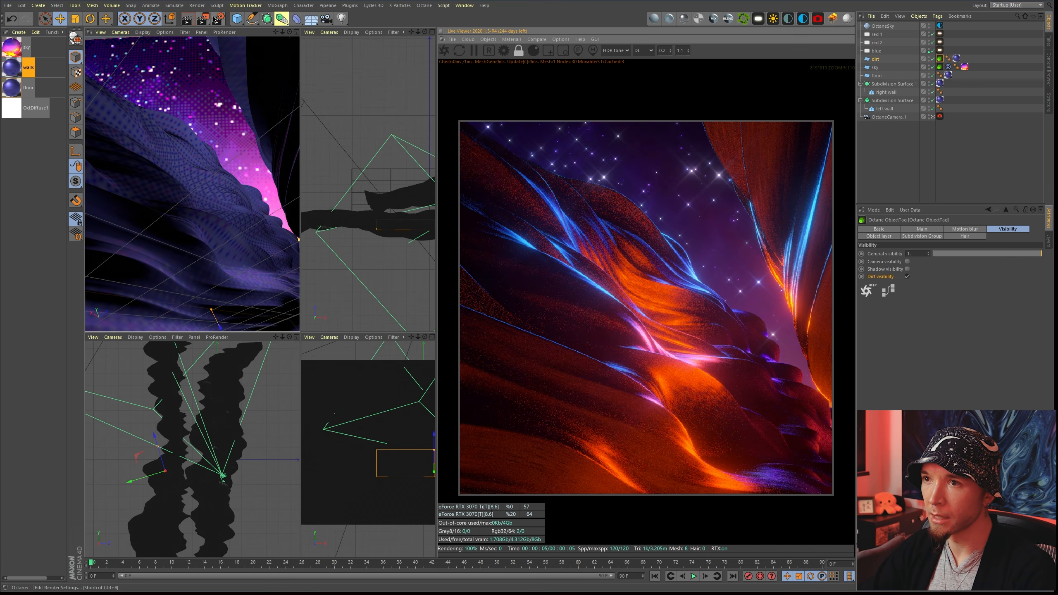
pyautogui.click(452, 39)
pyautogui.click(452, 40)
pyautogui.click(452, 39)
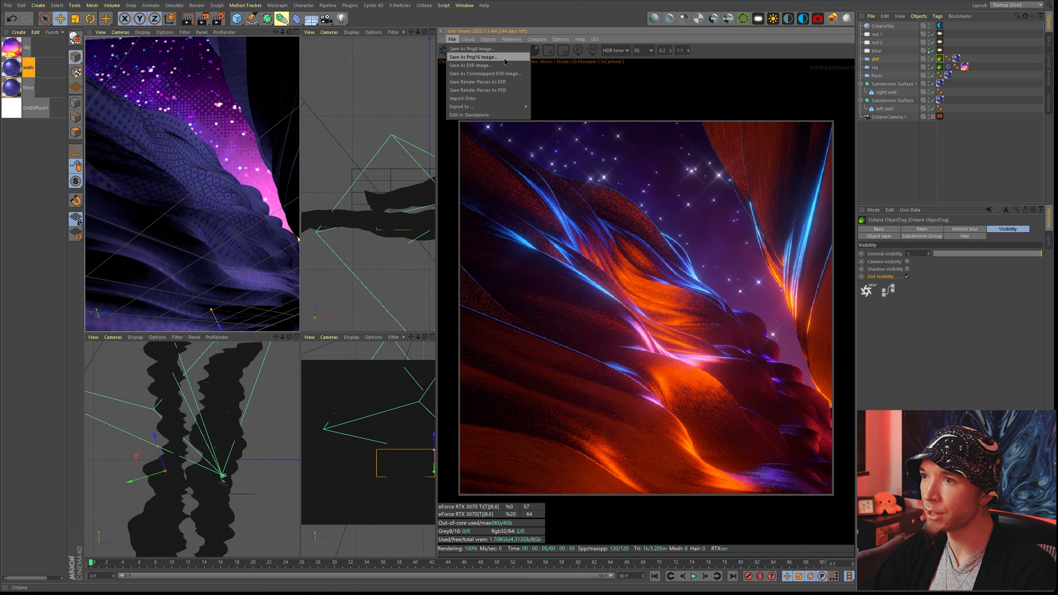
pyautogui.click(644, 40)
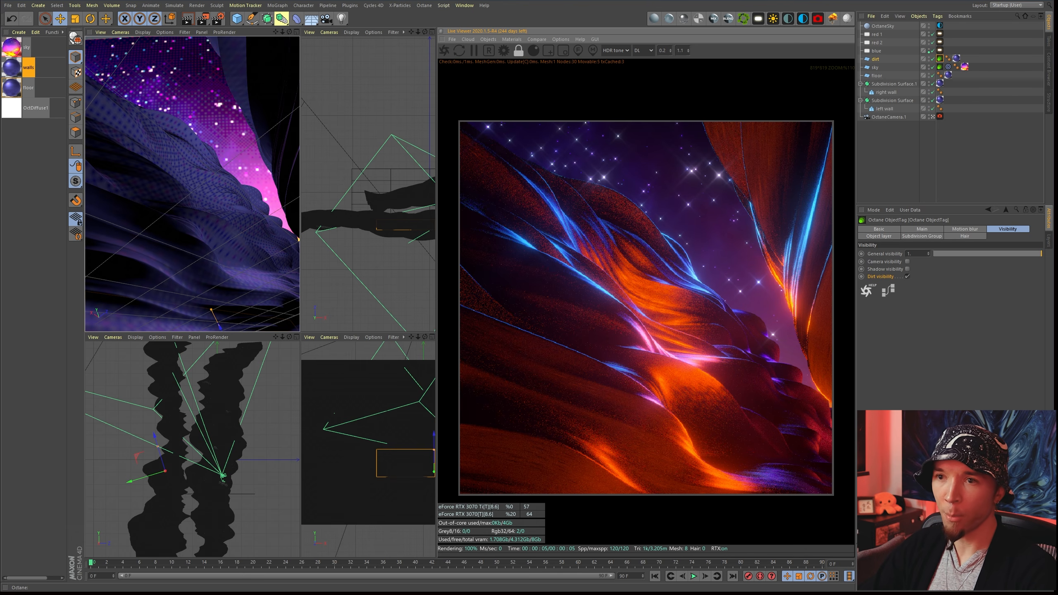
# Step: Switch to the Heat Composite ALT 1 document in Photoshop, isolate the base render layer, and fit the image on screen
pyautogui.hotkey('alt', 'Tab')
pyautogui.keyDown('shift'); pyautogui.moveTo(363, 62); pyautogui.dragTo(442, 103); pyautogui.keyUp('shift')
pyautogui.moveTo(702, 161); pyautogui.dragTo(1036, 170)
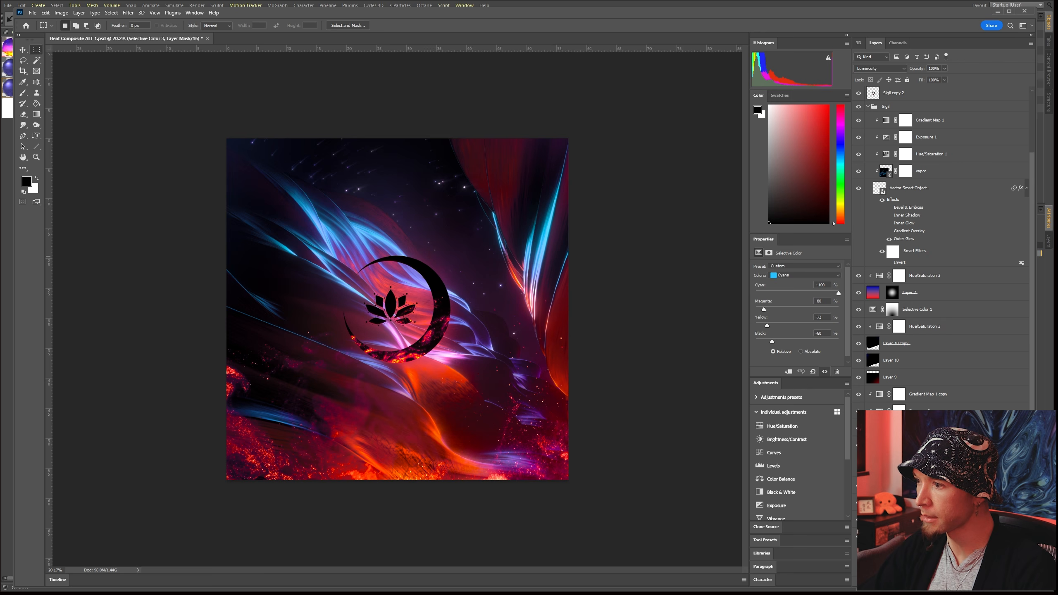
pyautogui.click(924, 537)
pyautogui.keyDown('alt'); pyautogui.click(857, 536); pyautogui.keyUp('alt')
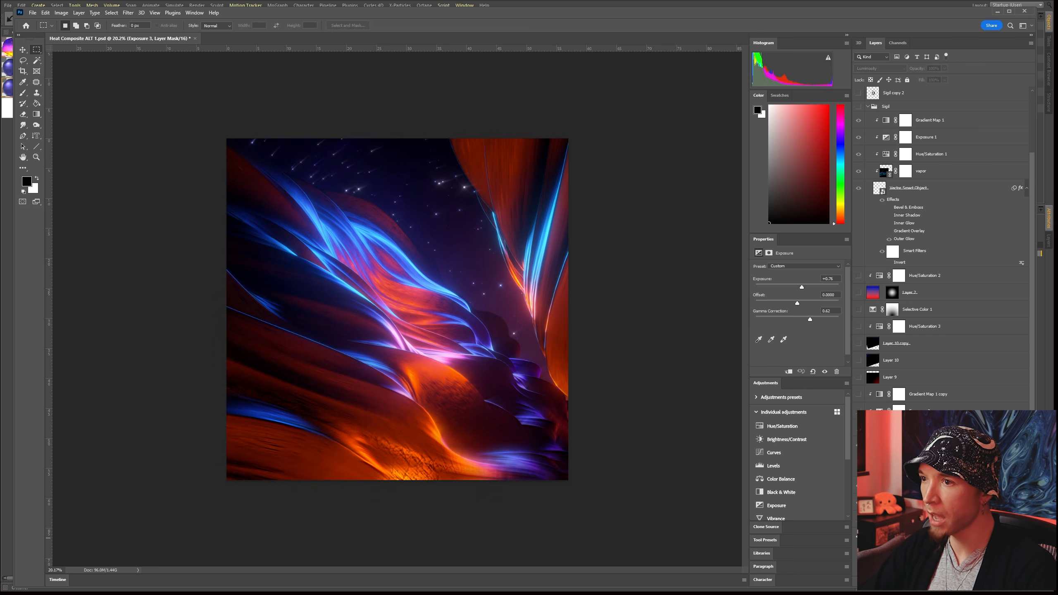
pyautogui.hotkey('ctrl', '0')
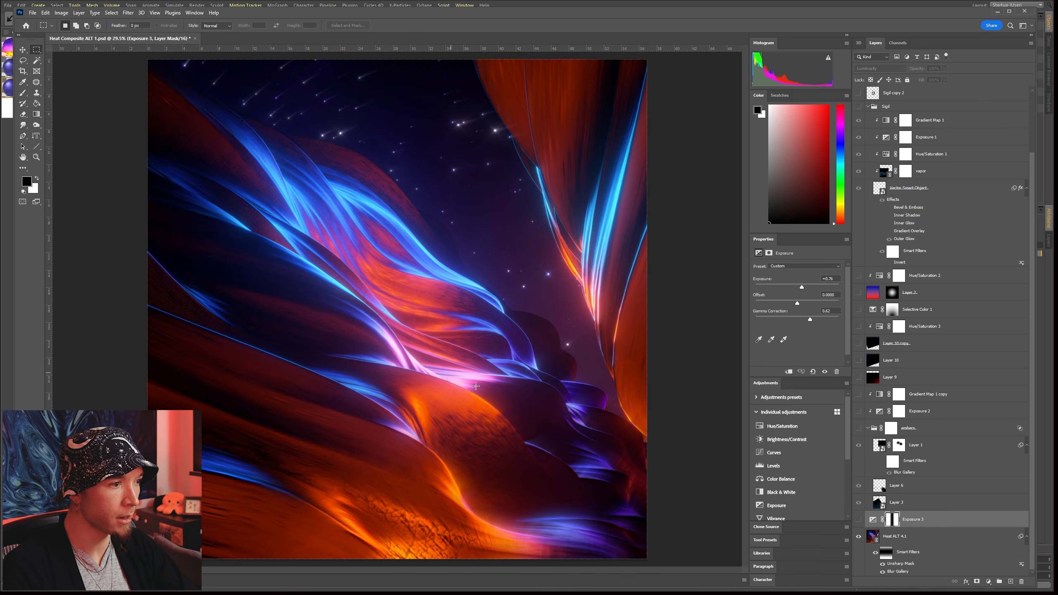
# Step: Isolate the Heat ALT 4.1 layer again and compare it with its smart filters off and on
pyautogui.click(875, 554)
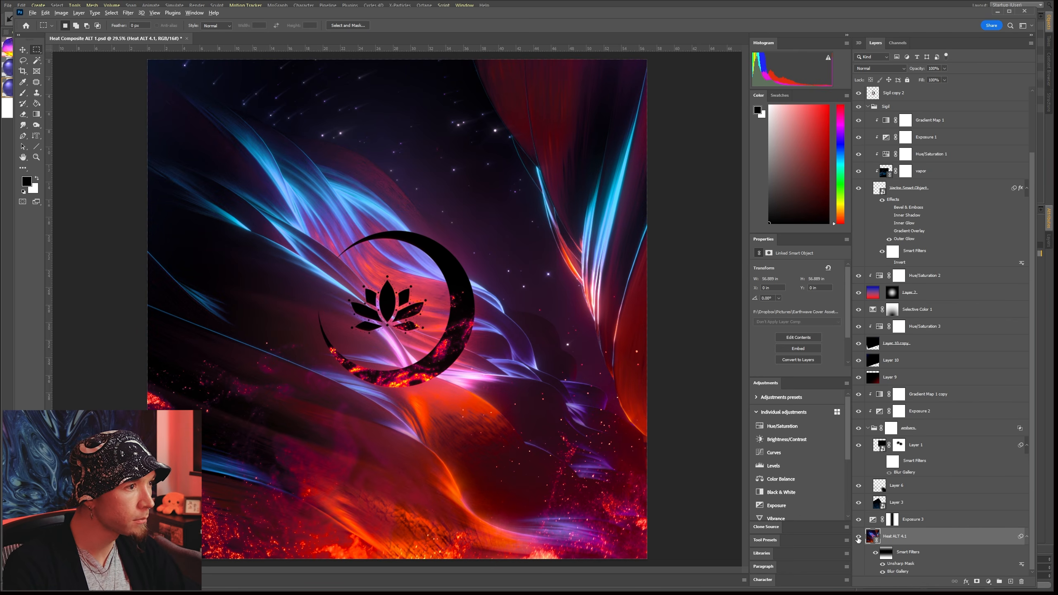
pyautogui.keyDown('alt'); pyautogui.click(858, 537); pyautogui.keyUp('alt')
pyautogui.click(875, 553)
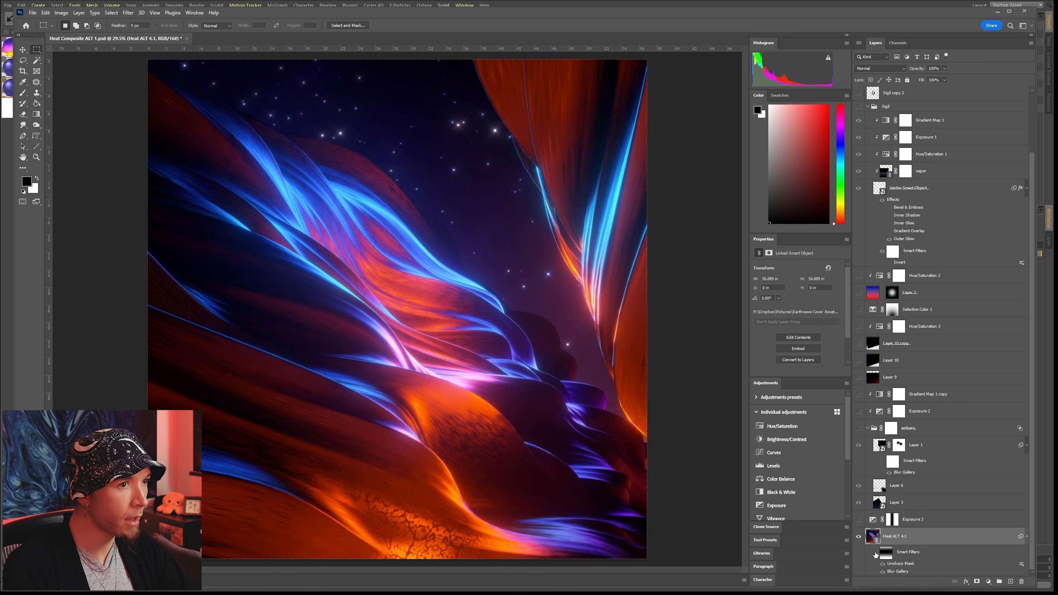
pyautogui.click(875, 552)
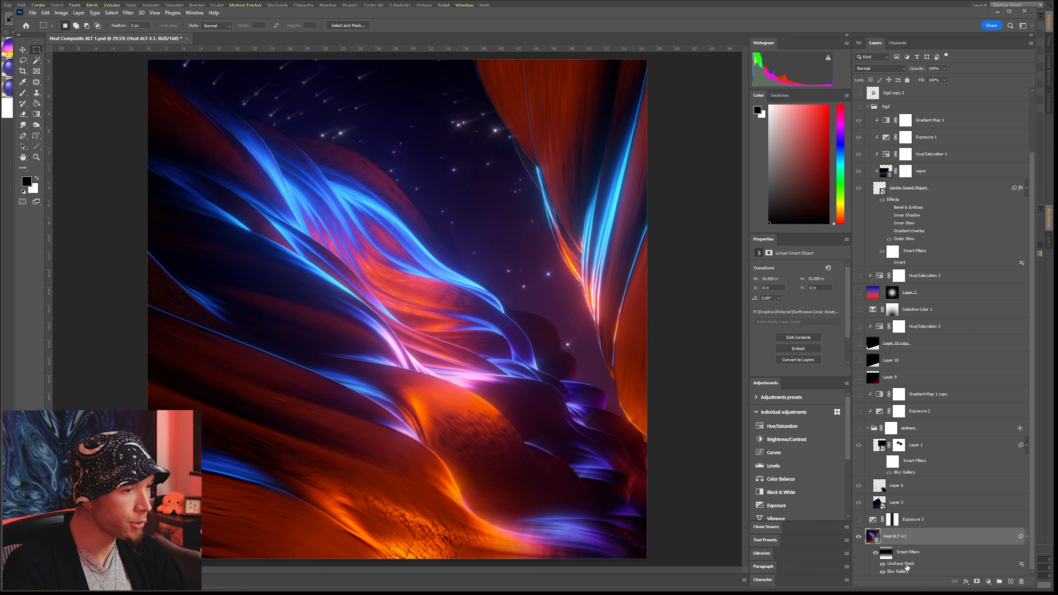
# Step: Examine the canyon folds and star streaks up close, and compare the sky with the smart filters off and on
pyautogui.keyDown('alt'); pyautogui.scroll(5, 450, 348); pyautogui.keyUp('alt')
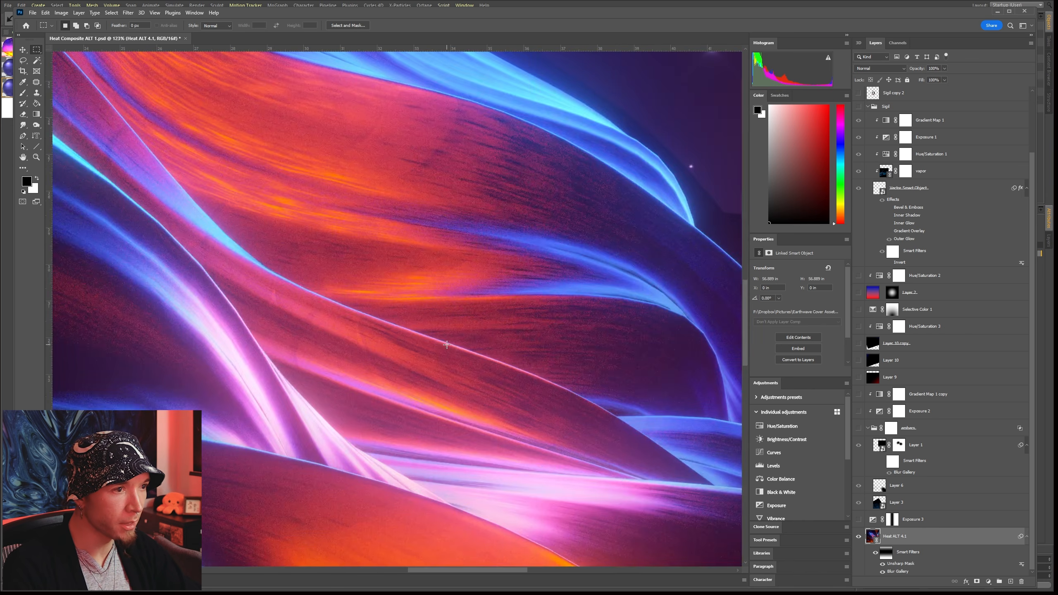
pyautogui.keyDown('alt'); pyautogui.scroll(-2, 450, 348); pyautogui.keyUp('alt')
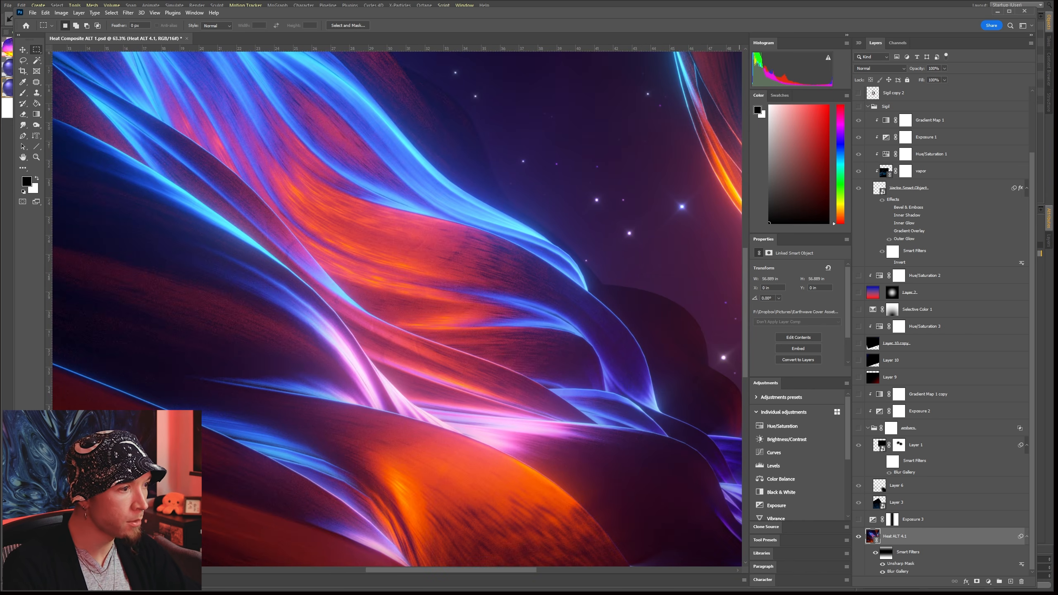
pyautogui.scroll(10, 541, 399)
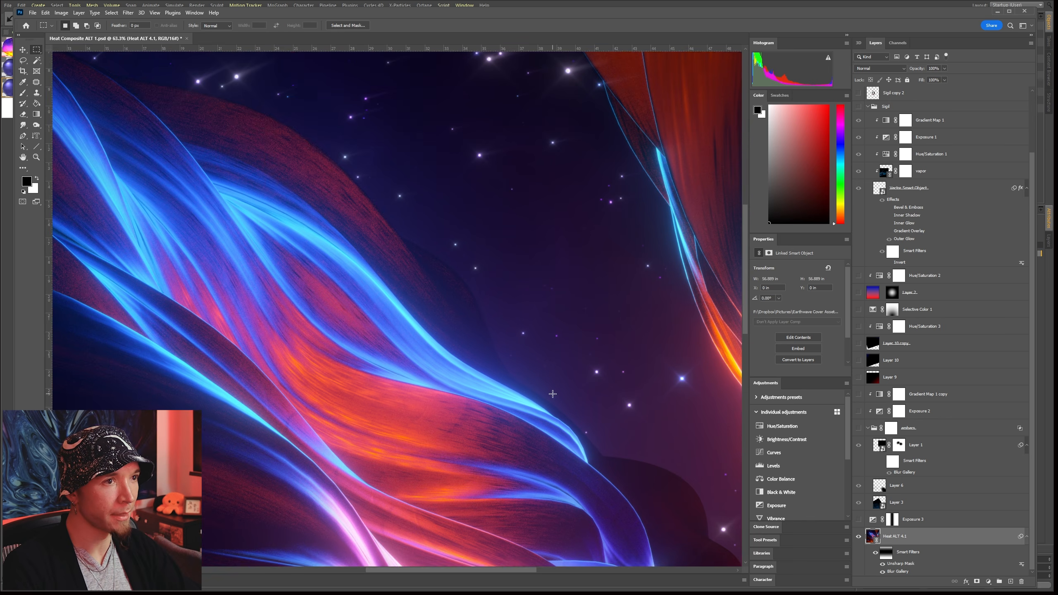
pyautogui.scroll(4, 542, 399)
pyautogui.keyDown('ctrl'); pyautogui.scroll(2, 159, 183); pyautogui.keyUp('ctrl')
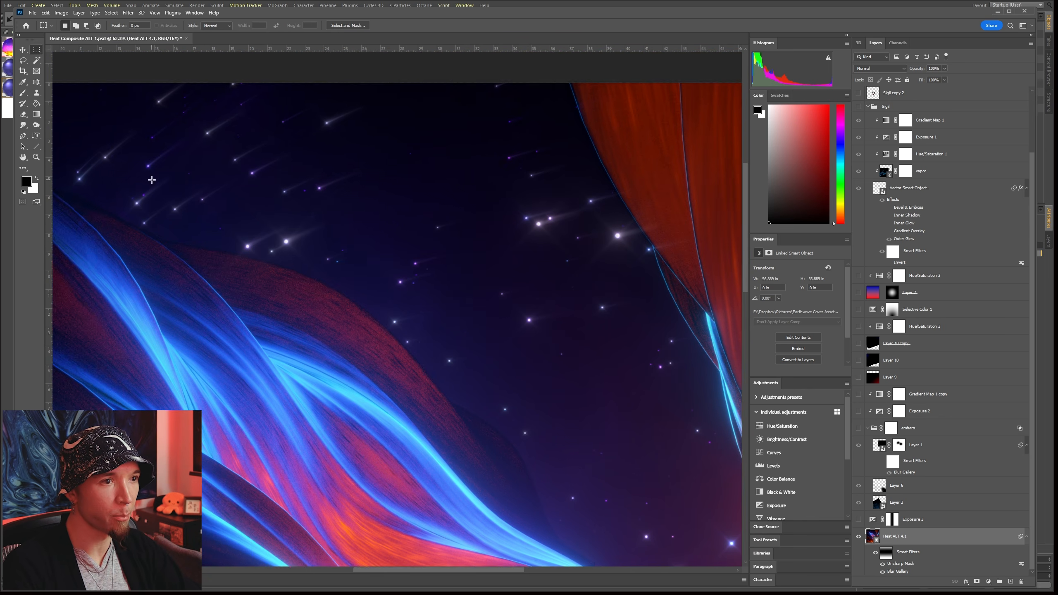
pyautogui.keyDown('alt'); pyautogui.scroll(2, 178, 187); pyautogui.keyUp('alt')
pyautogui.keyDown('alt'); pyautogui.scroll(1, 295, 227); pyautogui.keyUp('alt')
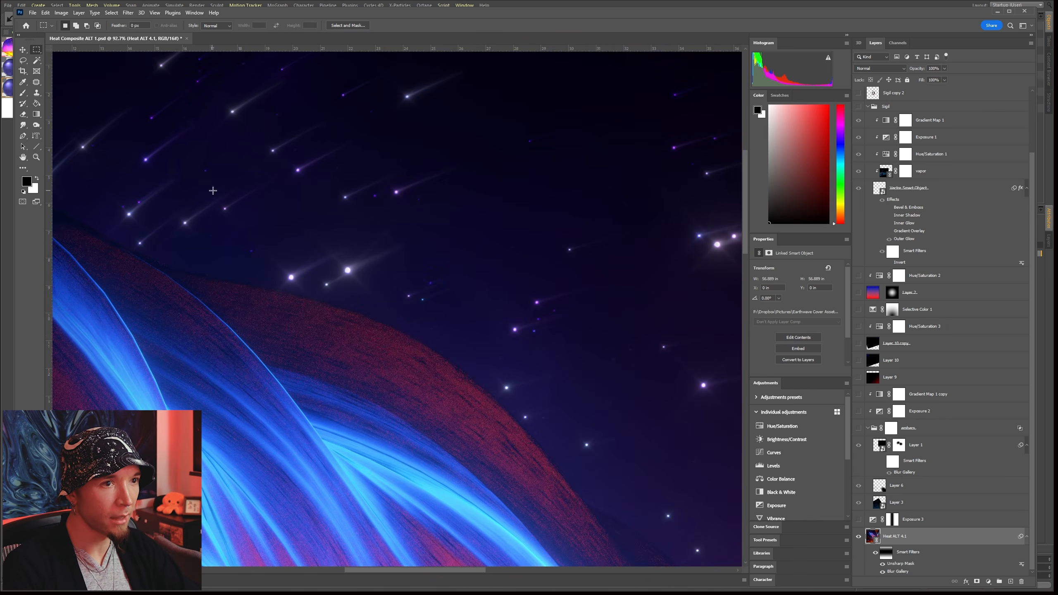
pyautogui.click(875, 554)
pyautogui.click(875, 553)
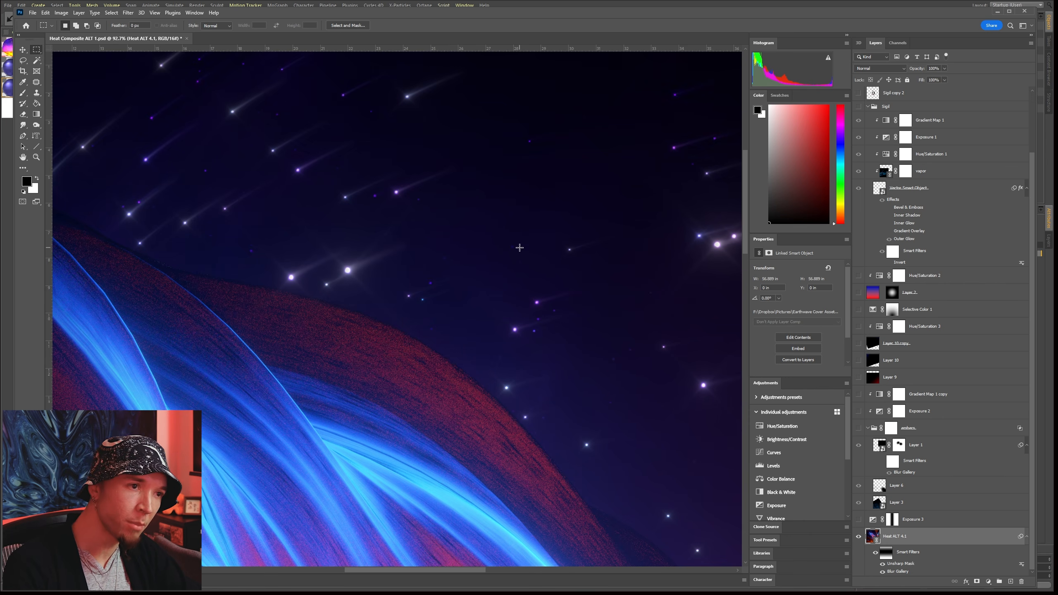
# Step: Examine the filtered render from the star trails down to the orange folds in the lower canyon
pyautogui.keyDown('alt'); pyautogui.scroll(-5, 360, 240); pyautogui.keyUp('alt')
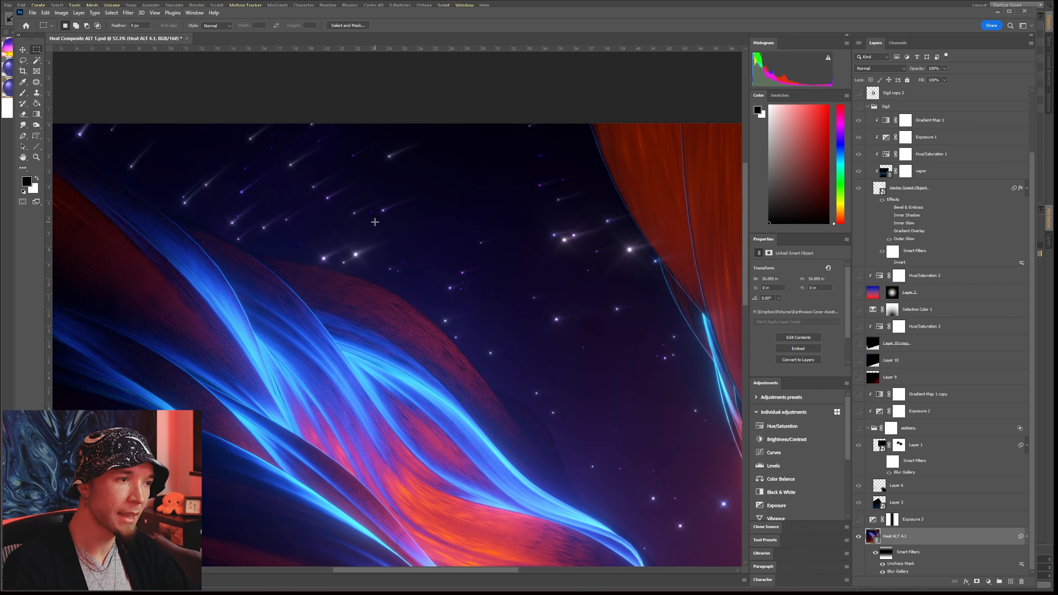
pyautogui.keyDown('alt'); pyautogui.scroll(-5, 375, 222); pyautogui.keyUp('alt')
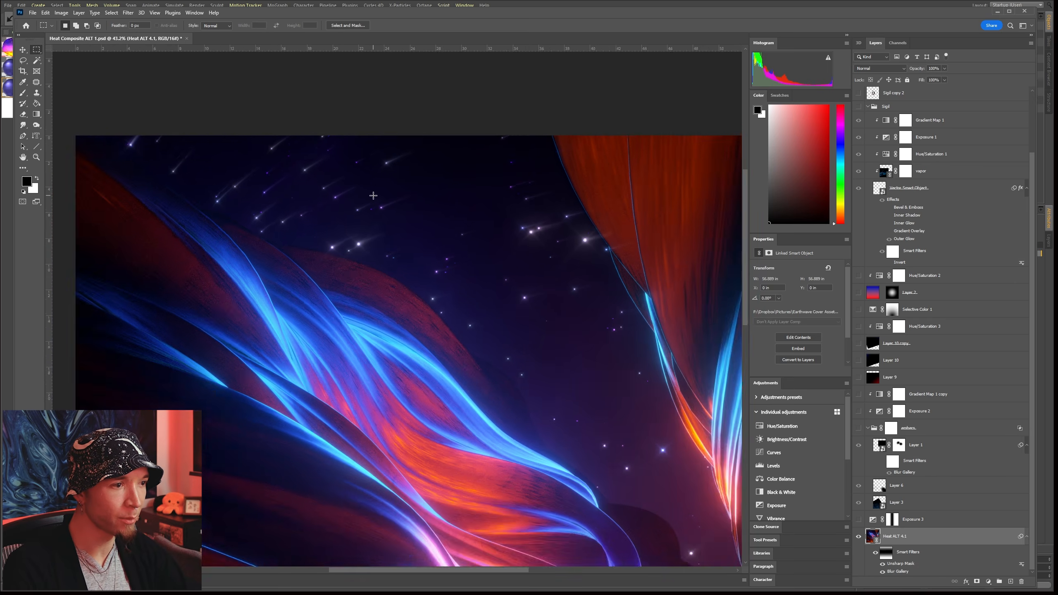
pyautogui.keyDown('alt'); pyautogui.scroll(4, 430, 504); pyautogui.keyUp('alt')
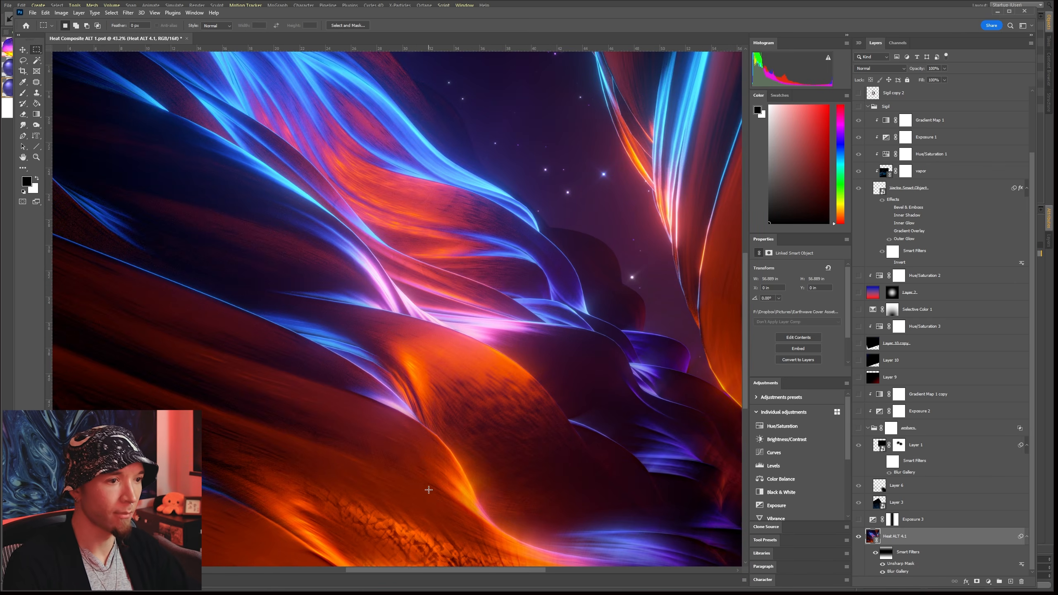
pyautogui.keyDown('alt'); pyautogui.scroll(3, 487, 523); pyautogui.keyUp('alt')
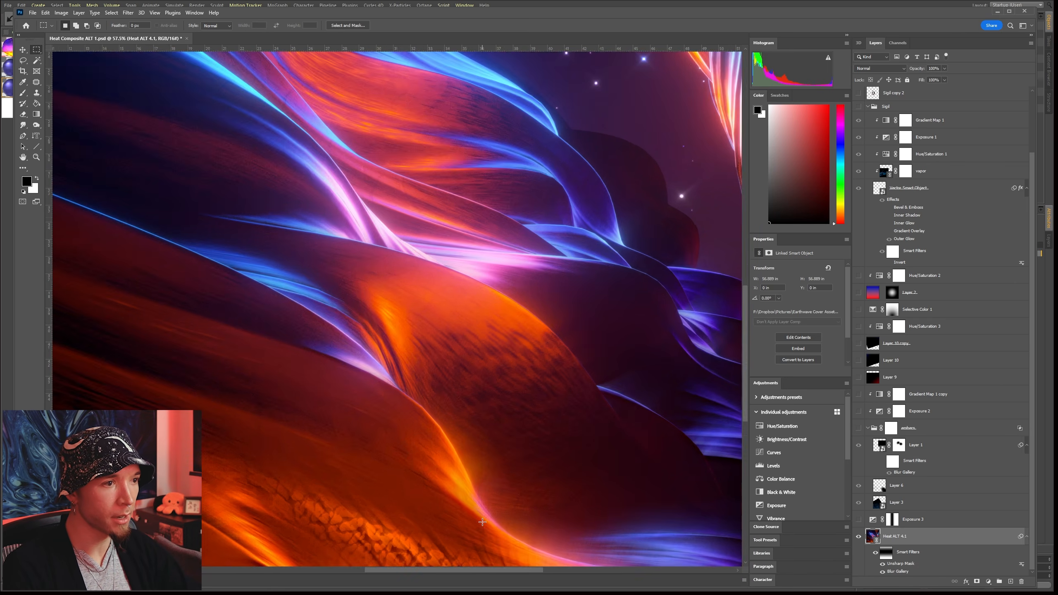
pyautogui.keyDown('alt'); pyautogui.scroll(-3, 482, 523); pyautogui.keyUp('alt')
pyautogui.keyDown('alt'); pyautogui.scroll(1, 558, 523); pyautogui.keyUp('alt')
pyautogui.keyDown('alt'); pyautogui.scroll(1, 558, 524); pyautogui.keyUp('alt')
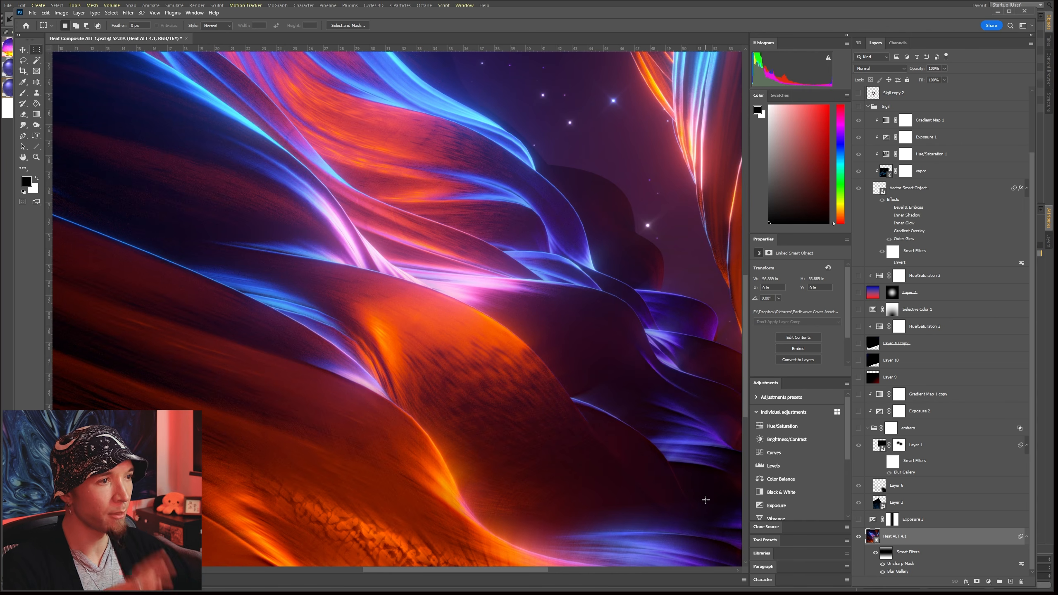
# Step: Compare the lower canyon folds with the Heat ALT 4.1 layer and its smart filters switched off and on
pyautogui.click(858, 537)
pyautogui.click(858, 537)
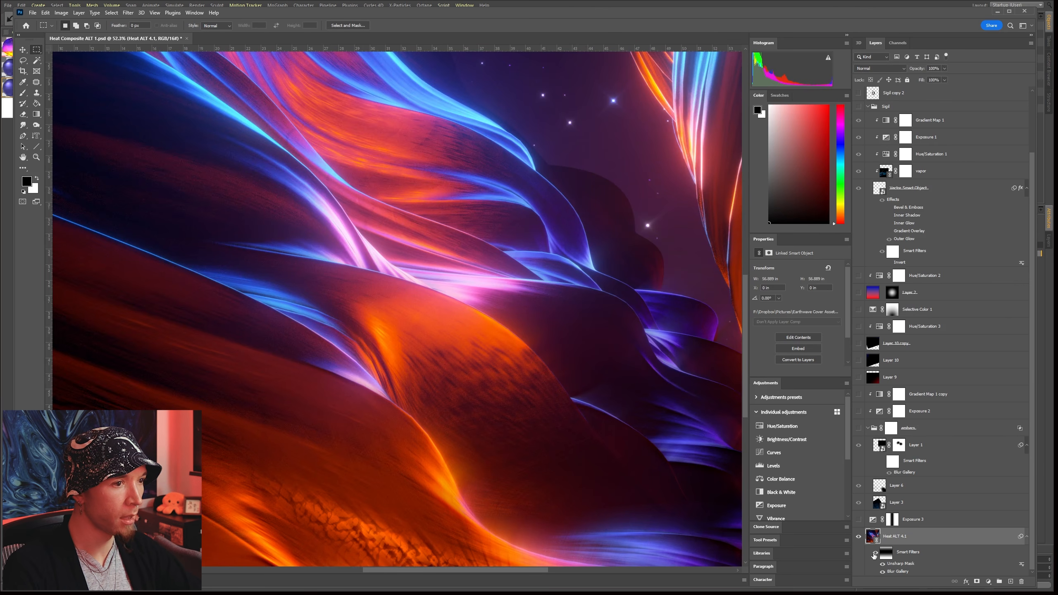
pyautogui.click(874, 554)
pyautogui.click(874, 554)
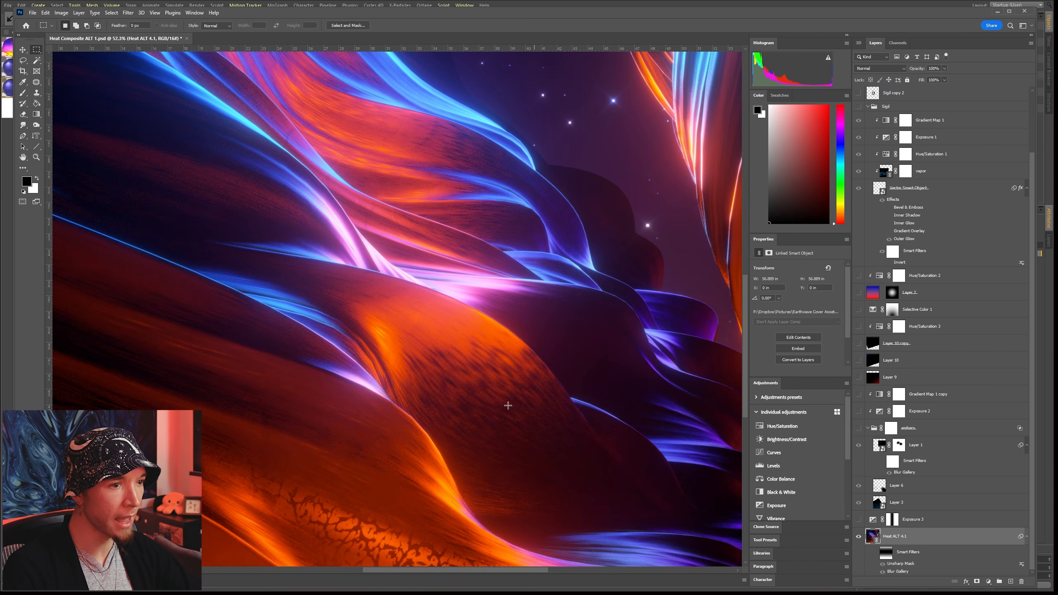
pyautogui.keyDown('alt'); pyautogui.scroll(-3, 466, 381); pyautogui.keyUp('alt')
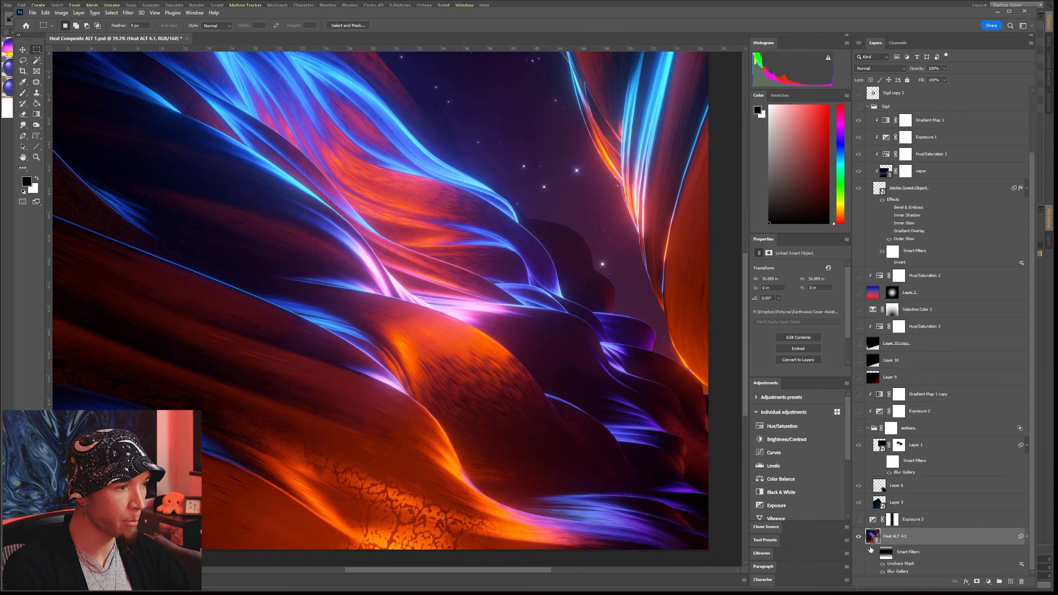
pyautogui.click(874, 554)
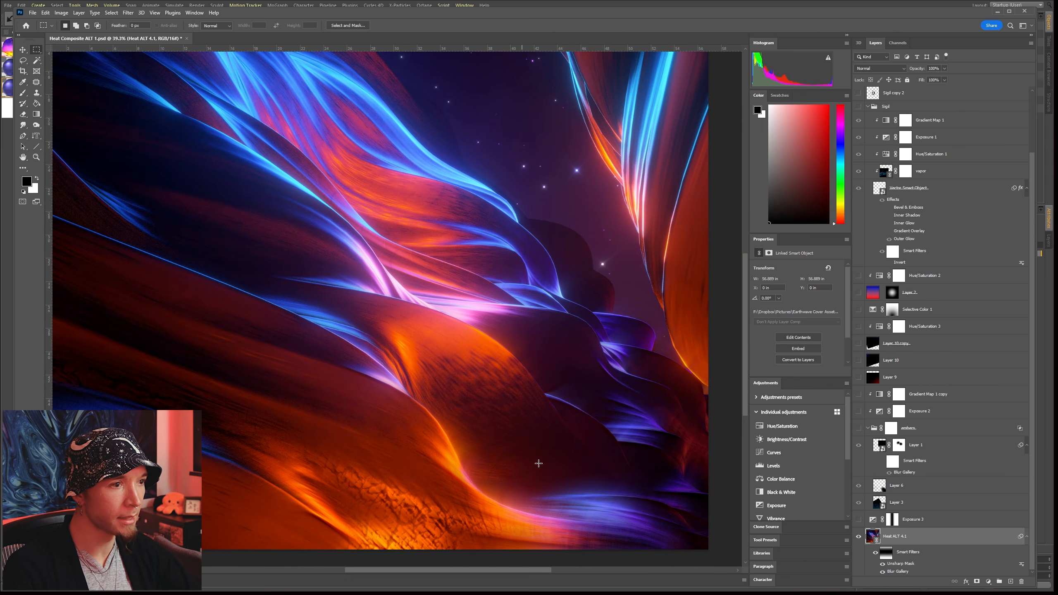
pyautogui.keyDown('alt'); pyautogui.scroll(-2, 473, 469); pyautogui.keyUp('alt')
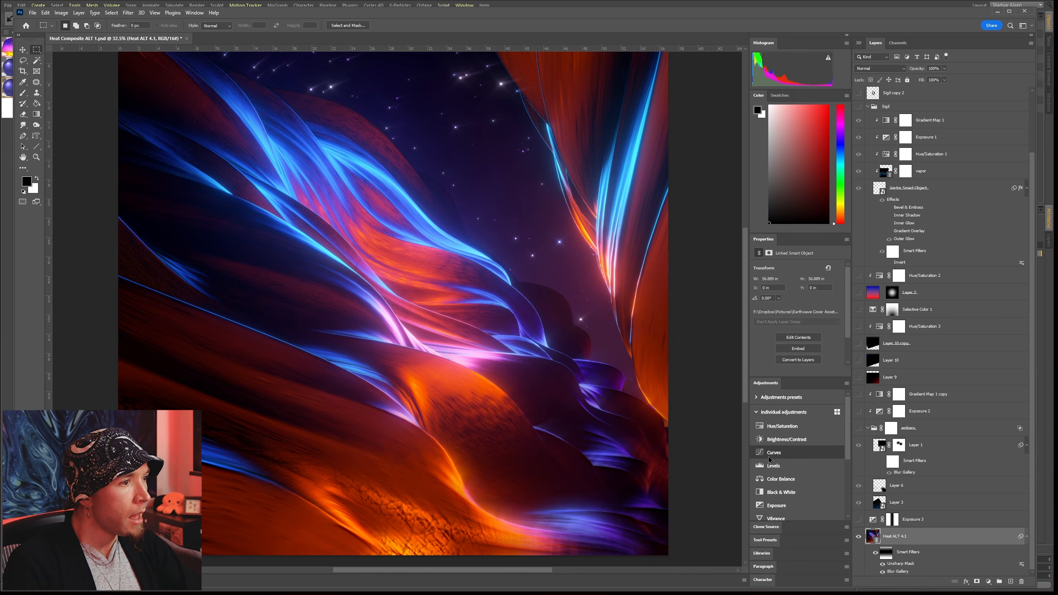
# Step: Select the embers group, compare the image with it shown and hidden, and isolate it from the other layers
pyautogui.click(937, 429)
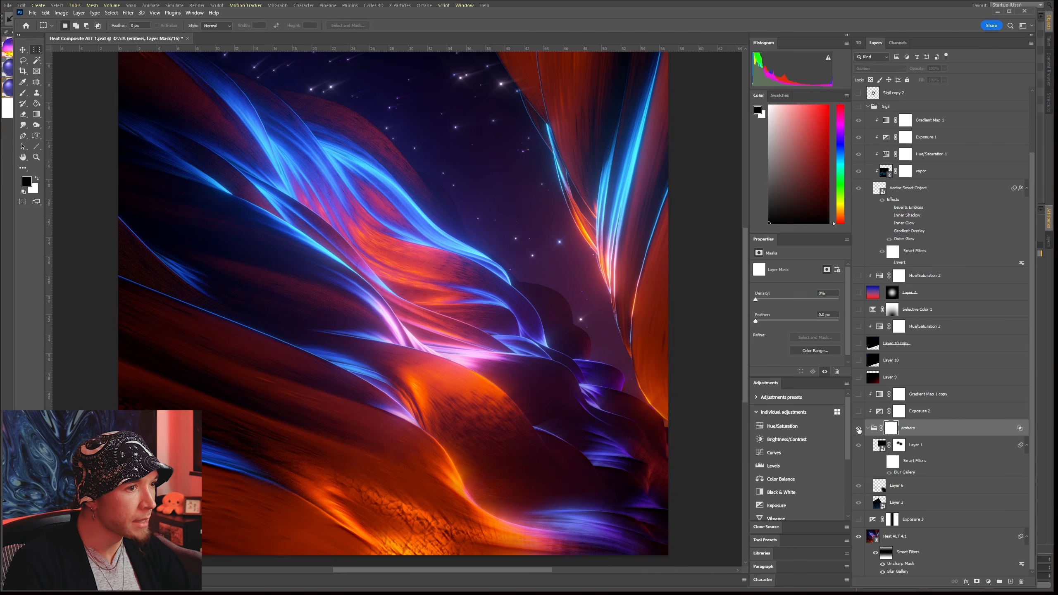
pyautogui.click(859, 429)
pyautogui.click(858, 430)
pyautogui.click(858, 429)
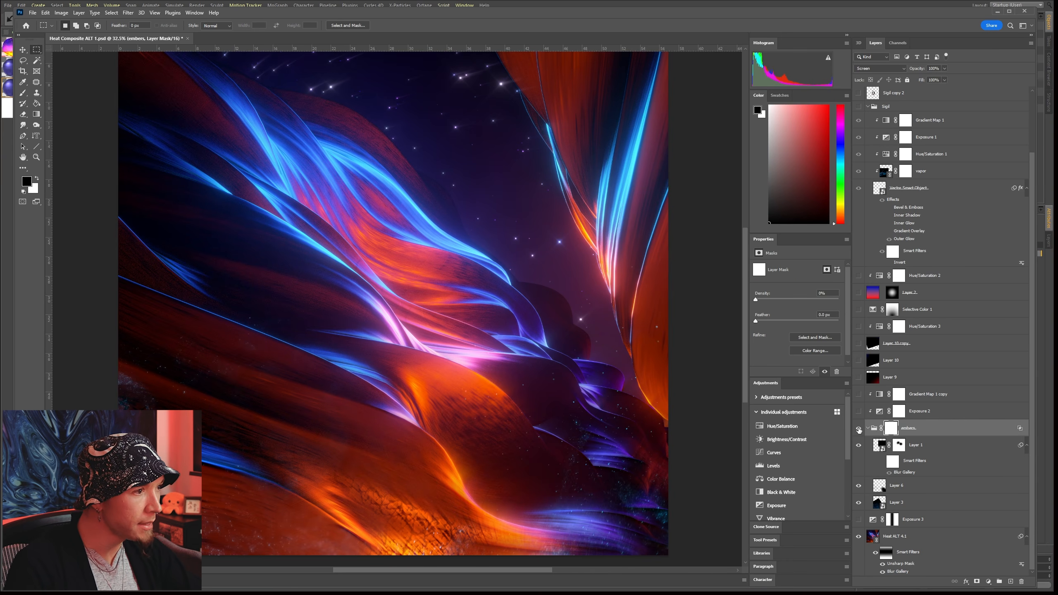
pyautogui.keyDown('alt'); pyautogui.click(858, 430); pyautogui.keyUp('alt')
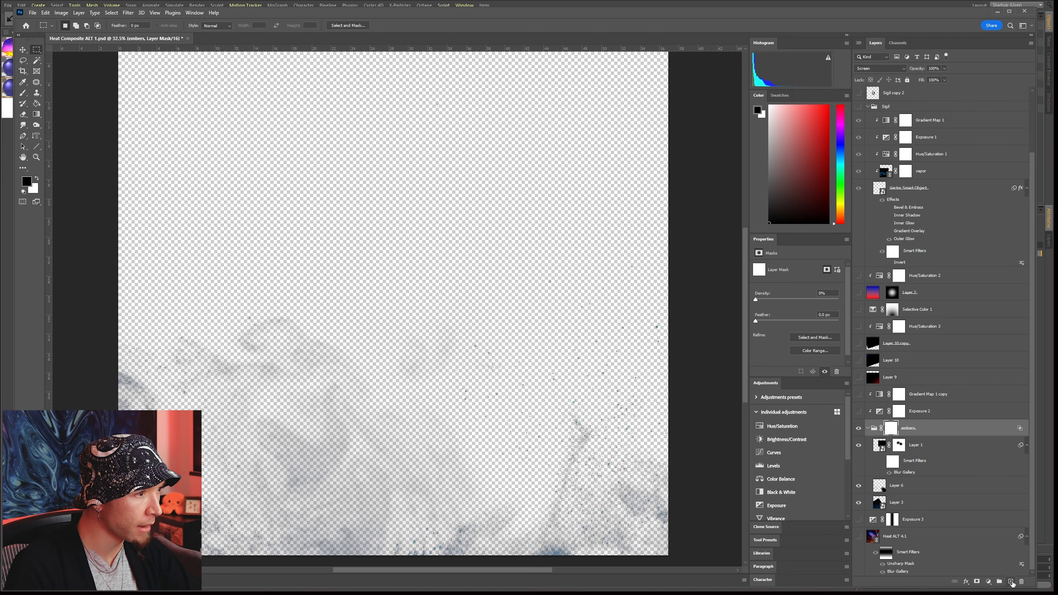
# Step: Add a new layer at the very bottom of the layer stack and fill it with black behind the embers
pyautogui.click(1010, 582)
pyautogui.moveTo(911, 448); pyautogui.dragTo(916, 577)
pyautogui.click(36, 103)
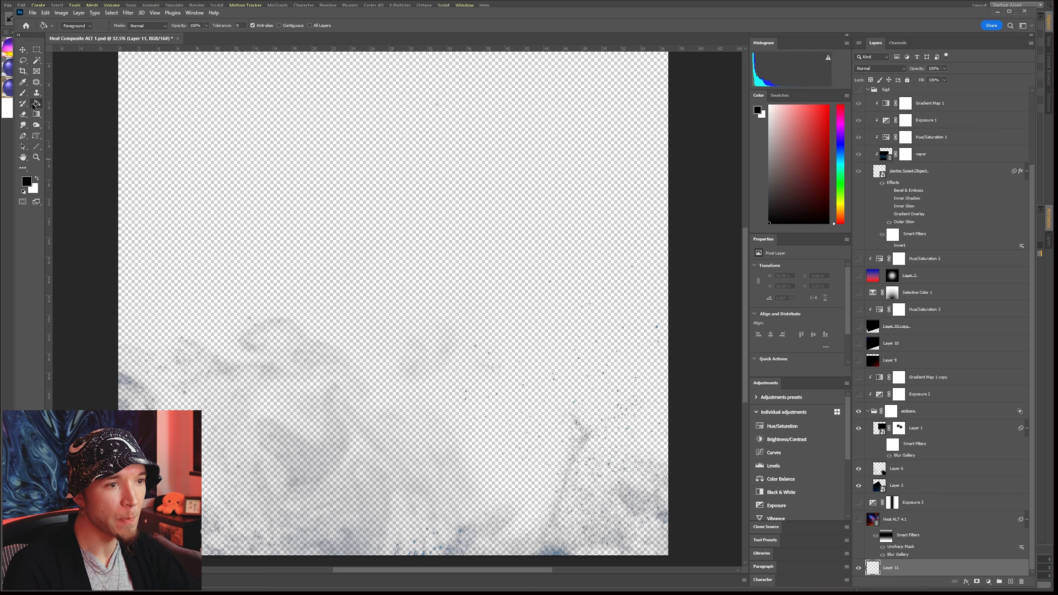
pyautogui.click(214, 148)
# Step: Examine the blue ember particles and smoke against the black backing across the lower half of the image
pyautogui.keyDown('alt'); pyautogui.scroll(2, 579, 501); pyautogui.keyUp('alt')
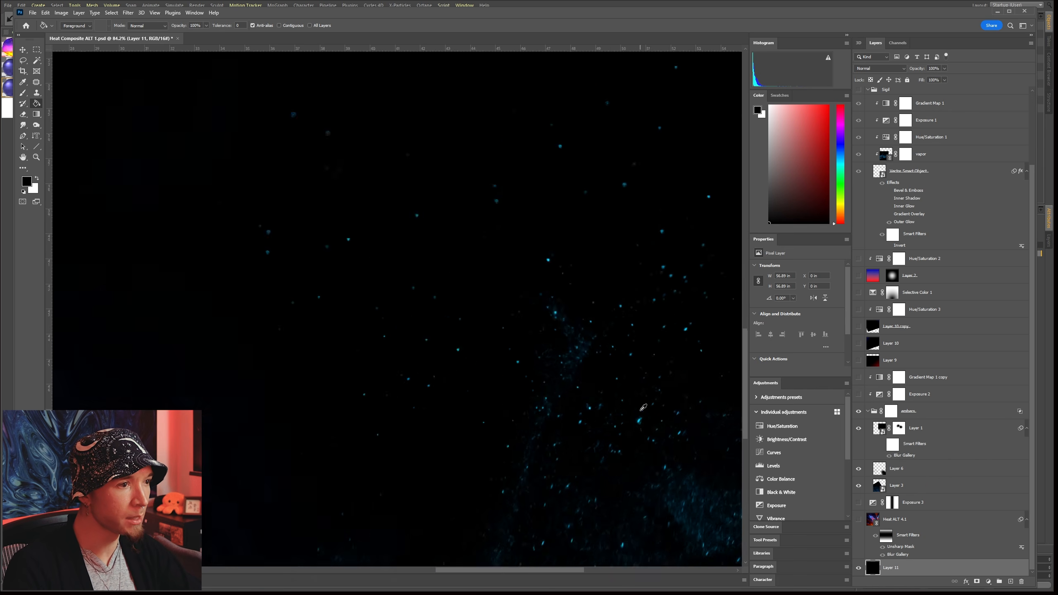
pyautogui.scroll(-2, 305, 376)
pyautogui.keyDown('alt'); pyautogui.scroll(5, 165, 395); pyautogui.keyUp('alt')
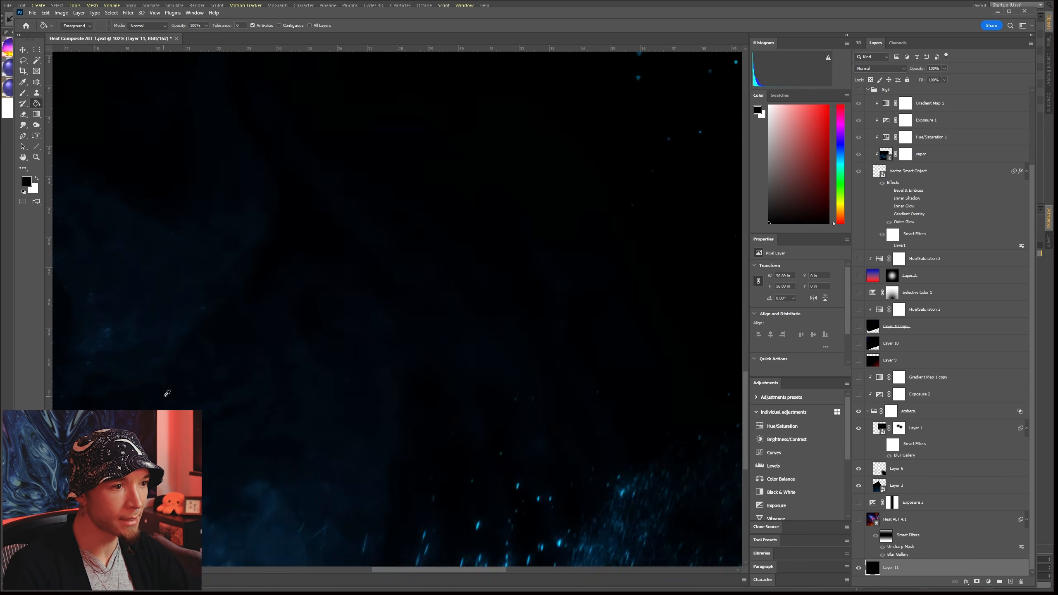
pyautogui.keyDown('alt'); pyautogui.scroll(-7, 517, 437); pyautogui.keyUp('alt')
pyautogui.keyDown('alt'); pyautogui.scroll(7, 173, 385); pyautogui.keyUp('alt')
pyautogui.keyDown('alt'); pyautogui.scroll(-2, 267, 425); pyautogui.keyUp('alt')
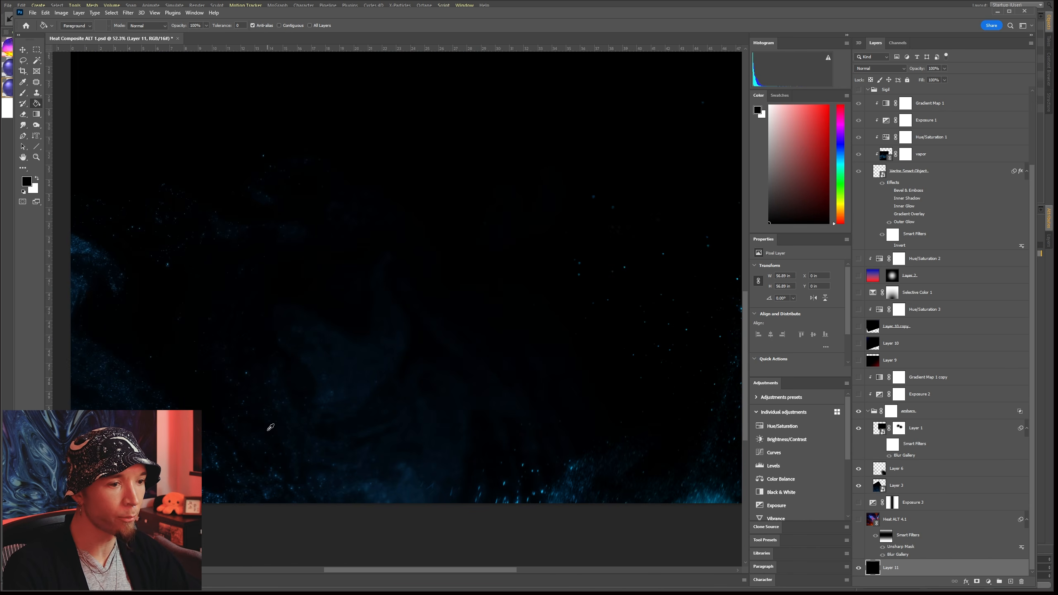
pyautogui.keyDown('alt'); pyautogui.scroll(-3, 585, 443); pyautogui.keyUp('alt')
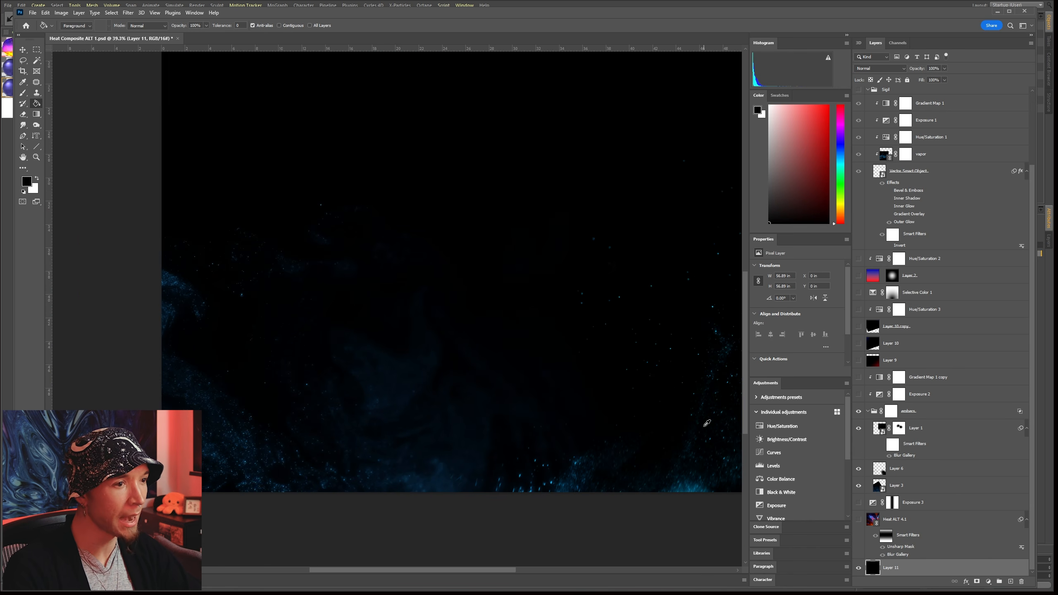
pyautogui.keyDown('alt'); pyautogui.scroll(1, 708, 425); pyautogui.keyUp('alt')
pyautogui.keyDown('alt'); pyautogui.scroll(-3, 560, 499); pyautogui.keyUp('alt')
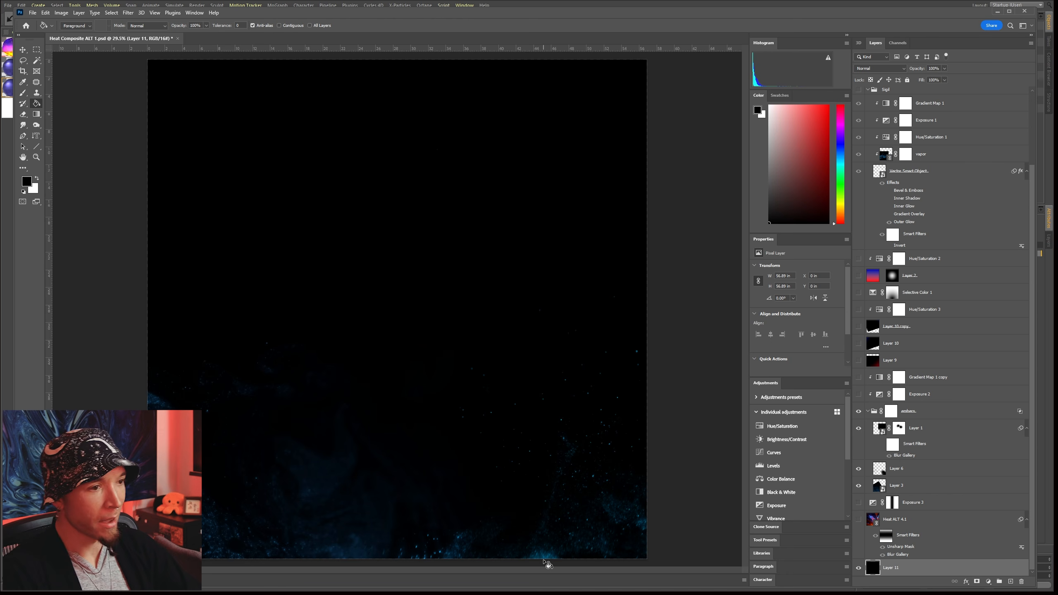
# Step: Inspect the ember sparks up close along the image's bottom edge and in its lower-right corner
pyautogui.keyDown('alt'); pyautogui.scroll(6, 574, 534); pyautogui.keyUp('alt')
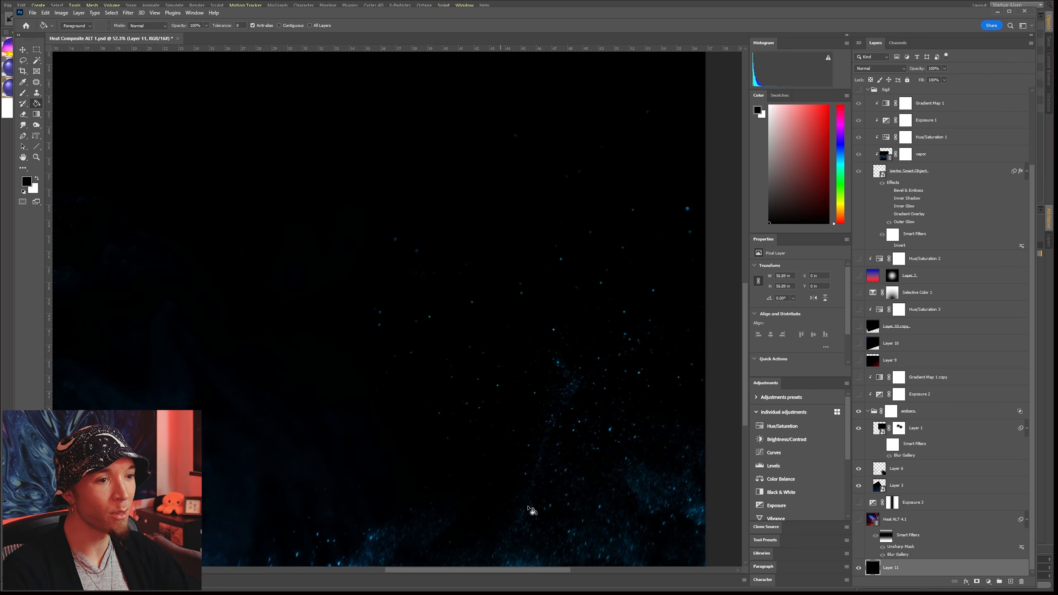
pyautogui.keyDown('alt'); pyautogui.scroll(6, 633, 477); pyautogui.keyUp('alt')
pyautogui.keyDown('alt'); pyautogui.scroll(-4, 617, 262); pyautogui.keyUp('alt')
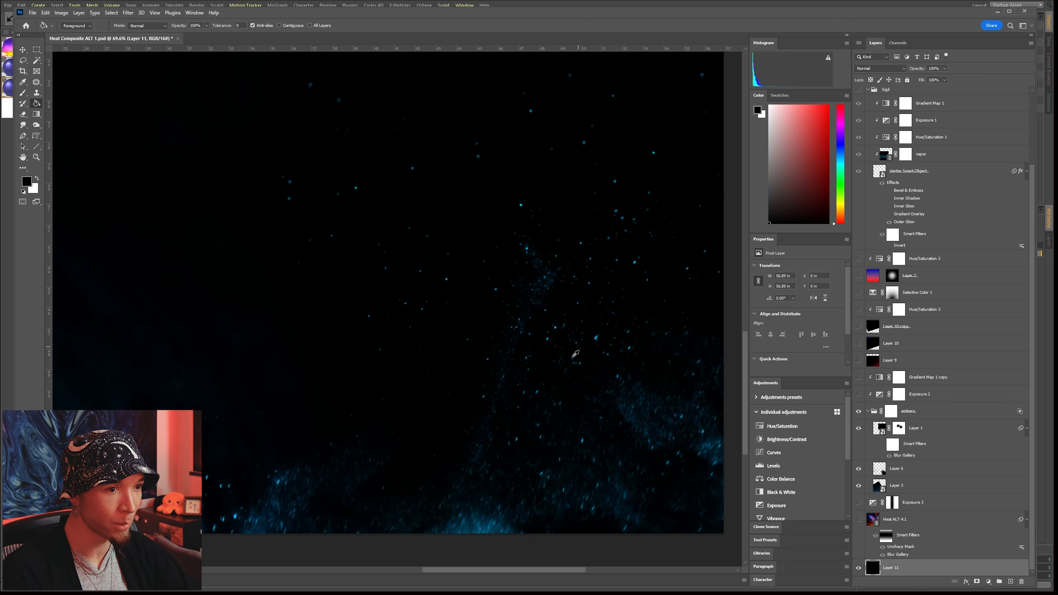
pyautogui.keyDown('alt'); pyautogui.scroll(-3, 574, 417); pyautogui.keyUp('alt')
pyautogui.keyDown('alt'); pyautogui.scroll(5, 144, 452); pyautogui.keyUp('alt')
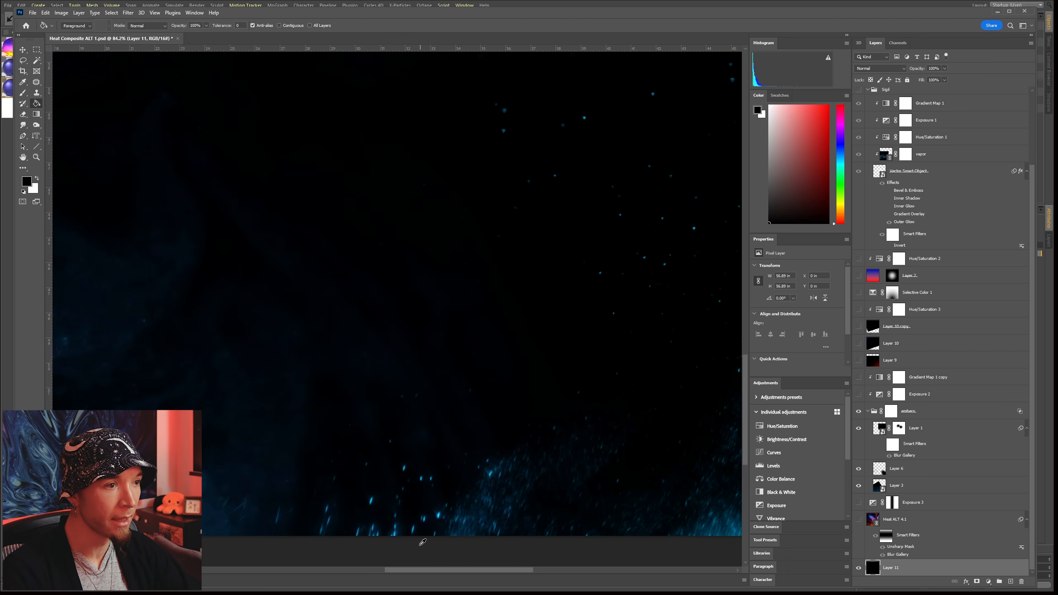
pyautogui.keyDown('alt'); pyautogui.scroll(-2, 458, 521); pyautogui.keyUp('alt')
pyautogui.keyDown('alt'); pyautogui.scroll(3, 518, 484); pyautogui.keyUp('alt')
pyautogui.keyDown('alt'); pyautogui.scroll(-3, 346, 529); pyautogui.keyUp('alt')
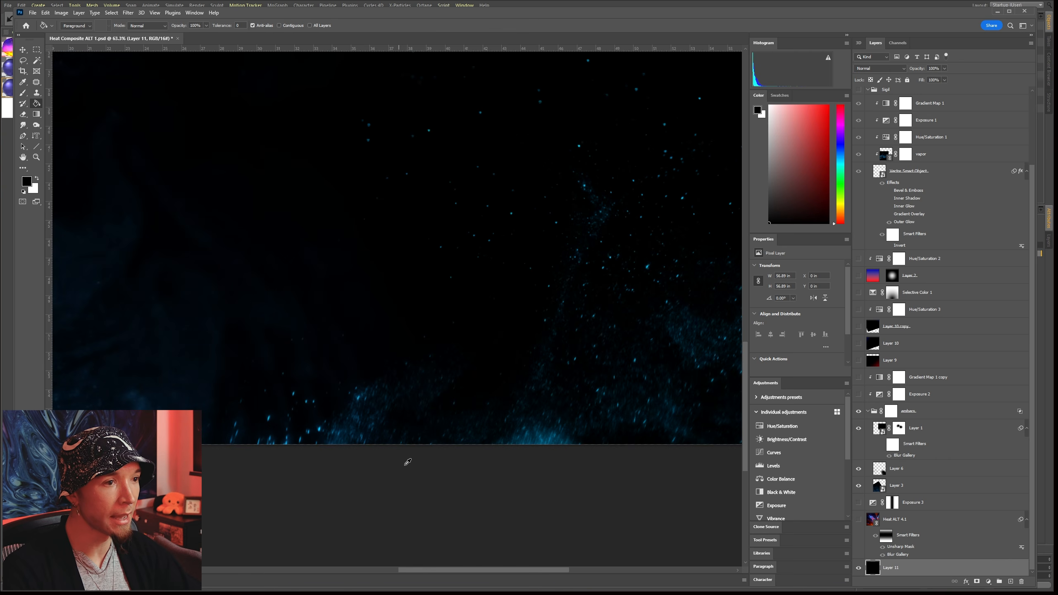
pyautogui.keyDown('alt'); pyautogui.scroll(-1, 398, 258); pyautogui.keyUp('alt')
pyautogui.keyDown('alt'); pyautogui.scroll(-2, 399, 258); pyautogui.keyUp('alt')
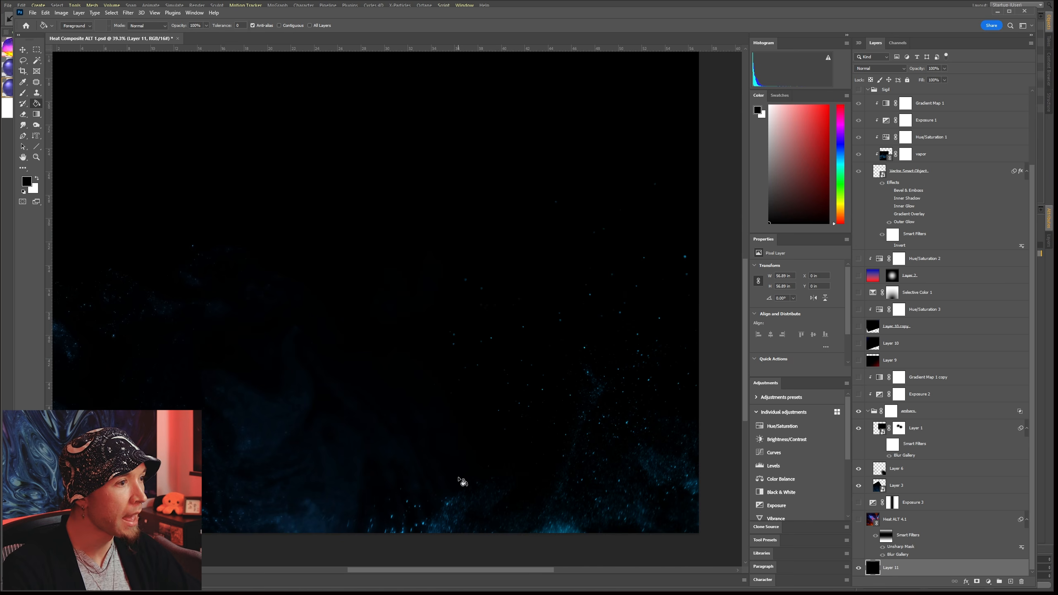
# Step: Make the Exposure 2 adjustment clipped to the embers group visible and select it to show its settings
pyautogui.click(932, 379)
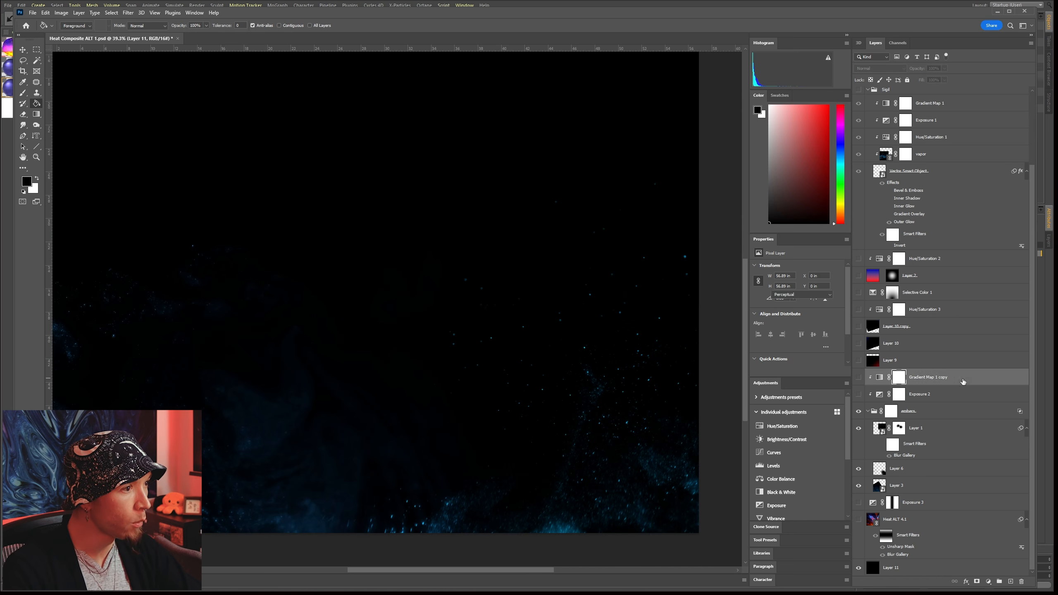
pyautogui.click(916, 394)
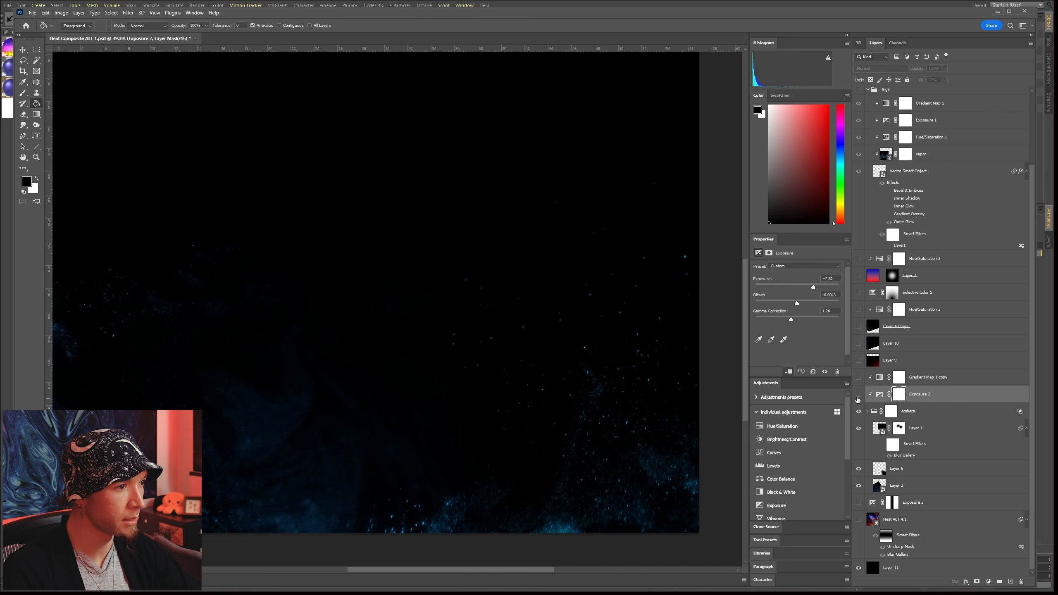
pyautogui.click(858, 396)
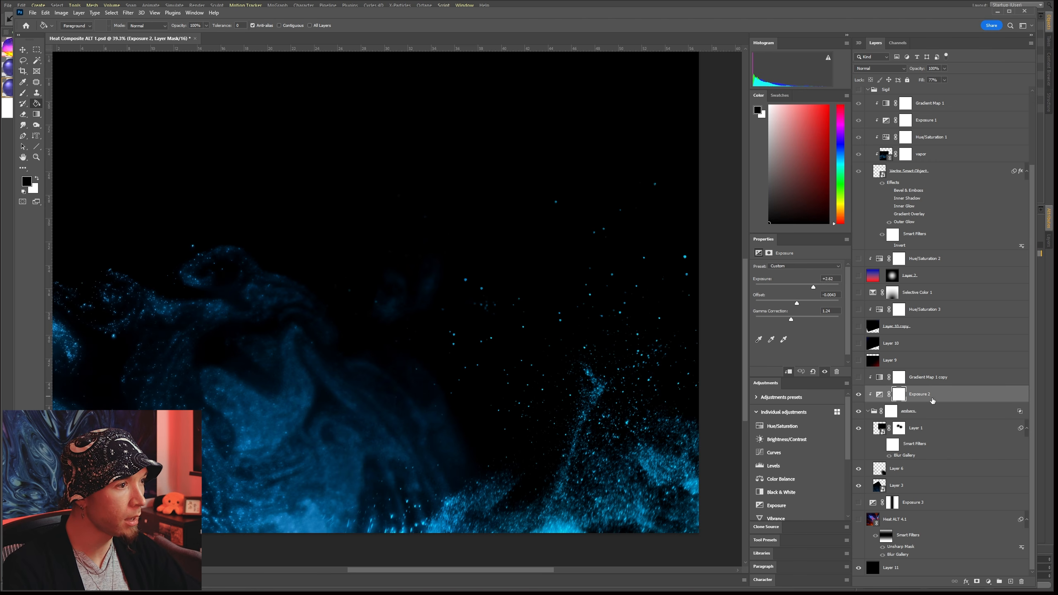
pyautogui.hotkey('ctrl', '2')
pyautogui.click(891, 411)
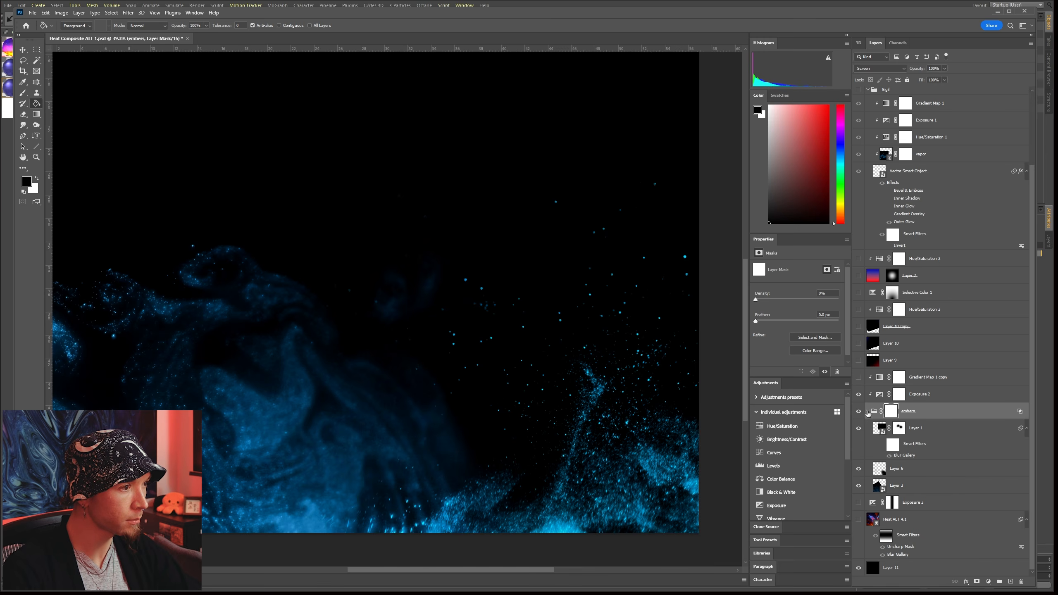
pyautogui.click(937, 396)
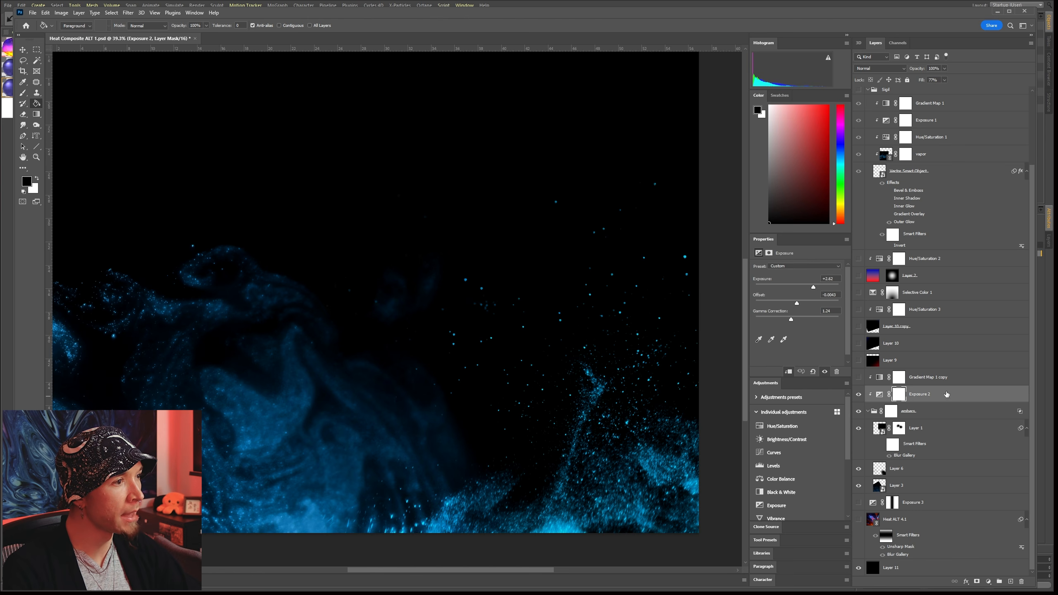
# Step: Review the Gradient Map 1 copy colours in the Gradient Editor without changing them, and make that adjustment visible
pyautogui.click(938, 377)
pyautogui.click(802, 269)
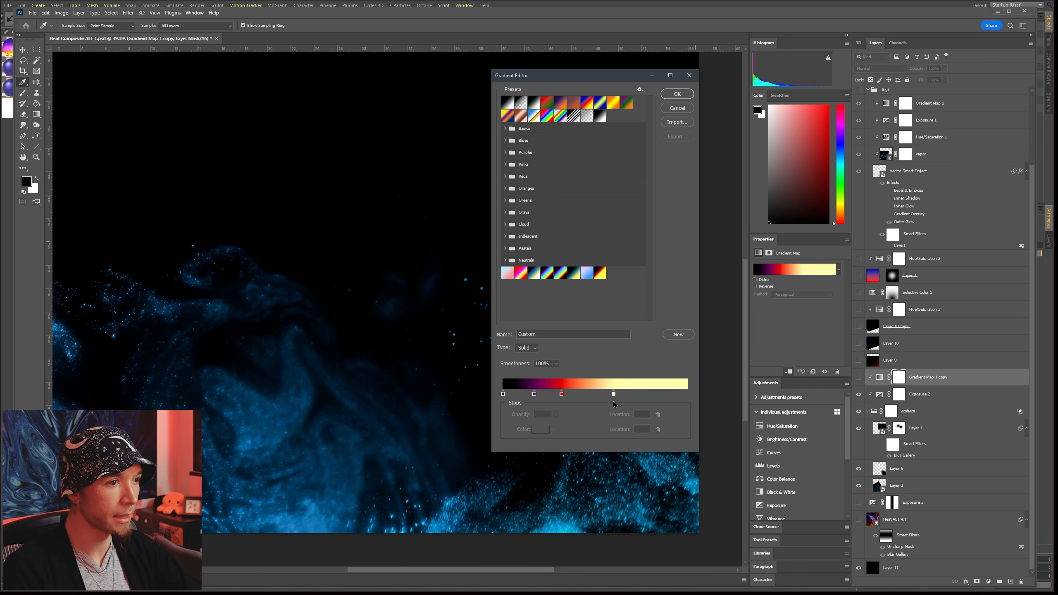
pyautogui.click(683, 111)
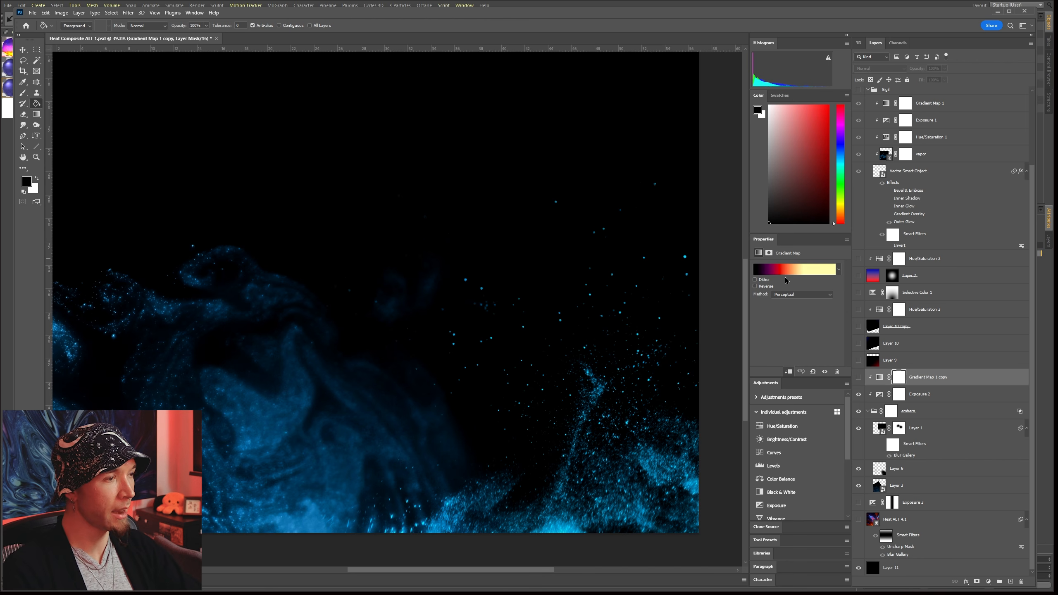
pyautogui.click(858, 378)
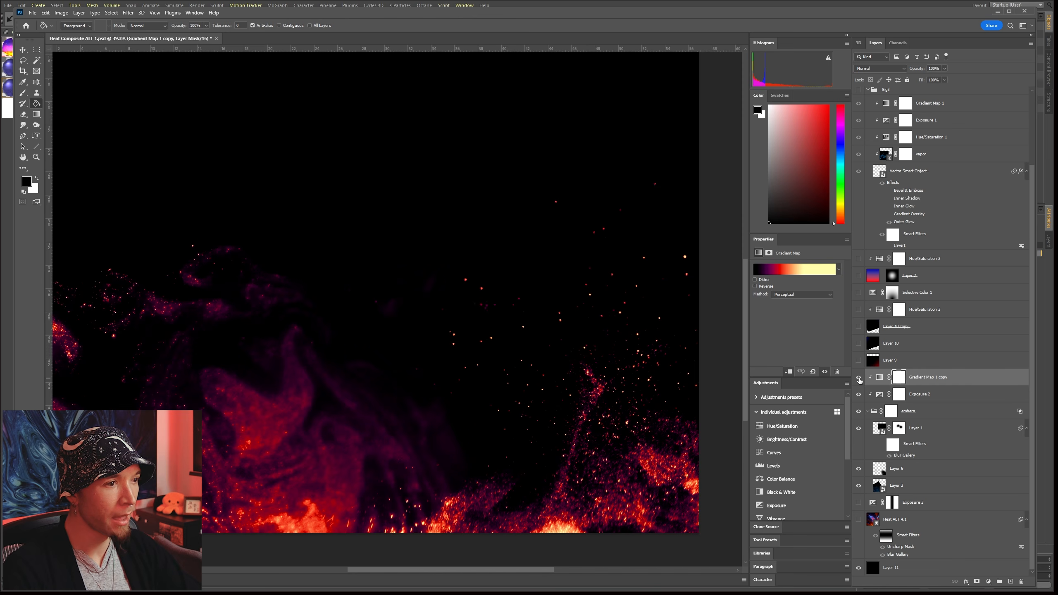
# Step: Examine the gradient-mapped embers up close, from the smoky swirls to the sparks along the bottom edge
pyautogui.keyDown('alt'); pyautogui.scroll(-2, 612, 492); pyautogui.keyUp('alt')
pyautogui.keyDown('alt'); pyautogui.scroll(6, 304, 508); pyautogui.keyUp('alt')
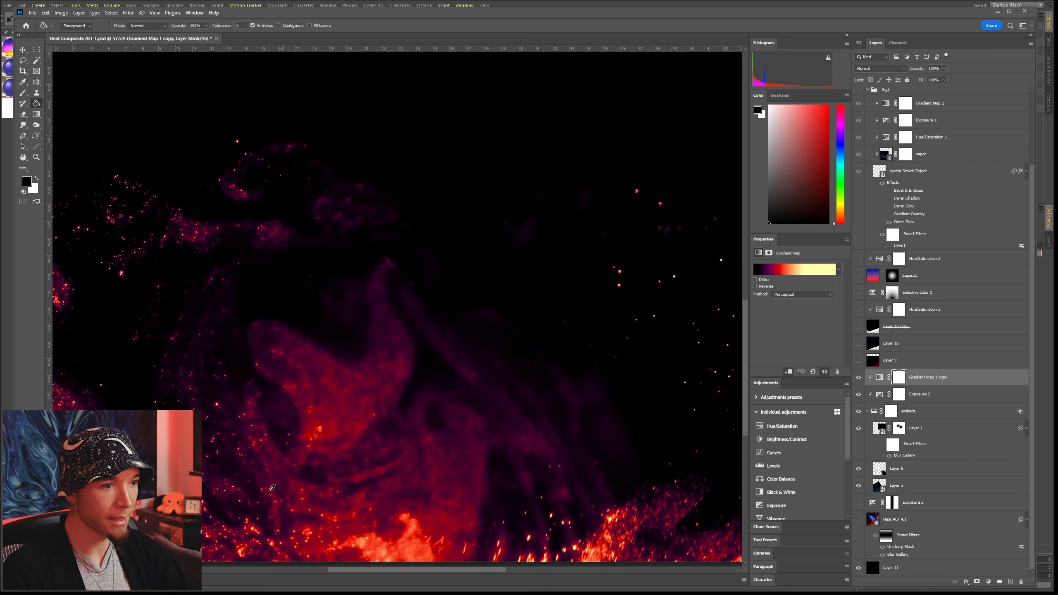
pyautogui.keyDown('alt'); pyautogui.scroll(-3, 258, 479); pyautogui.keyUp('alt')
pyautogui.keyDown('alt'); pyautogui.scroll(-1, 251, 476); pyautogui.keyUp('alt')
pyautogui.keyDown('alt'); pyautogui.scroll(5, 651, 507); pyautogui.keyUp('alt')
pyautogui.keyDown('alt'); pyautogui.scroll(-5, 653, 508); pyautogui.keyUp('alt')
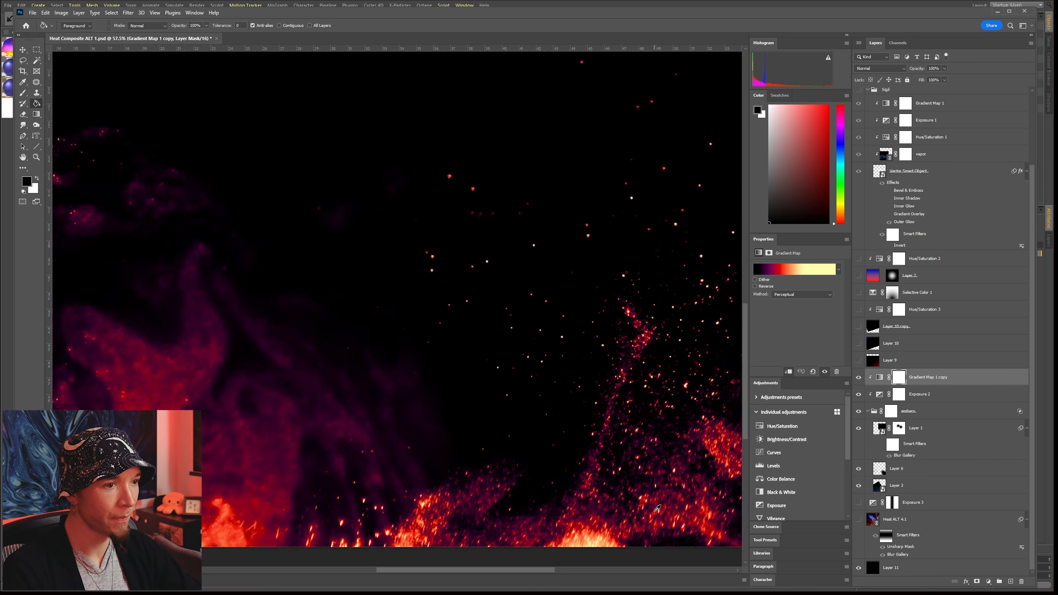
pyautogui.keyDown('alt'); pyautogui.scroll(1, 649, 500); pyautogui.keyUp('alt')
pyautogui.keyDown('alt'); pyautogui.scroll(-3, 440, 550); pyautogui.keyUp('alt')
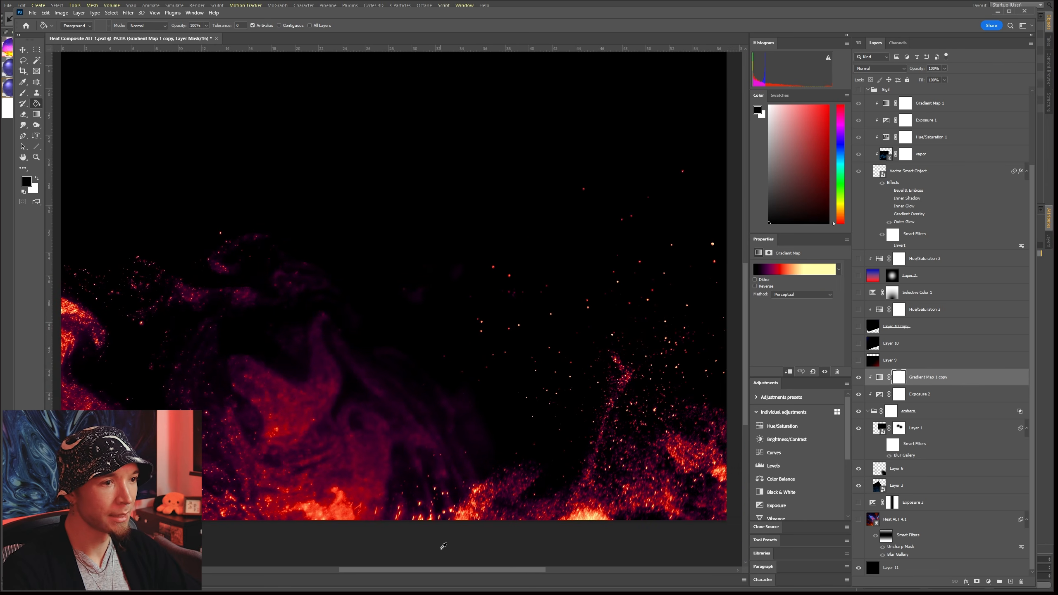
pyautogui.keyDown('alt'); pyautogui.scroll(1, 443, 544); pyautogui.keyUp('alt')
pyautogui.keyDown('alt'); pyautogui.scroll(-1, 693, 528); pyautogui.keyUp('alt')
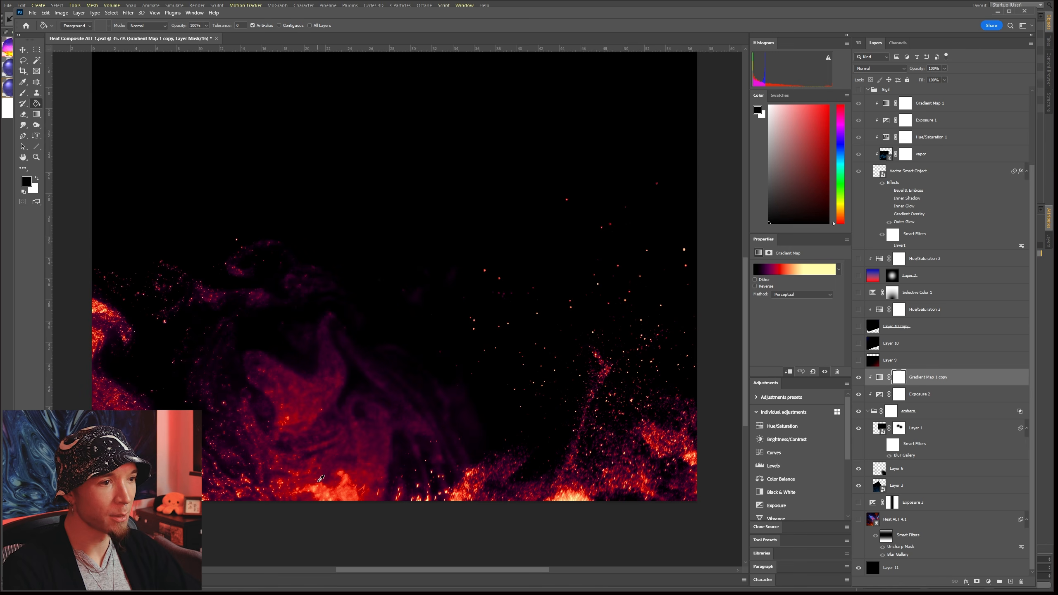
pyautogui.keyDown('alt'); pyautogui.scroll(1, 321, 479); pyautogui.keyUp('alt')
pyautogui.scroll(3, 406, 506)
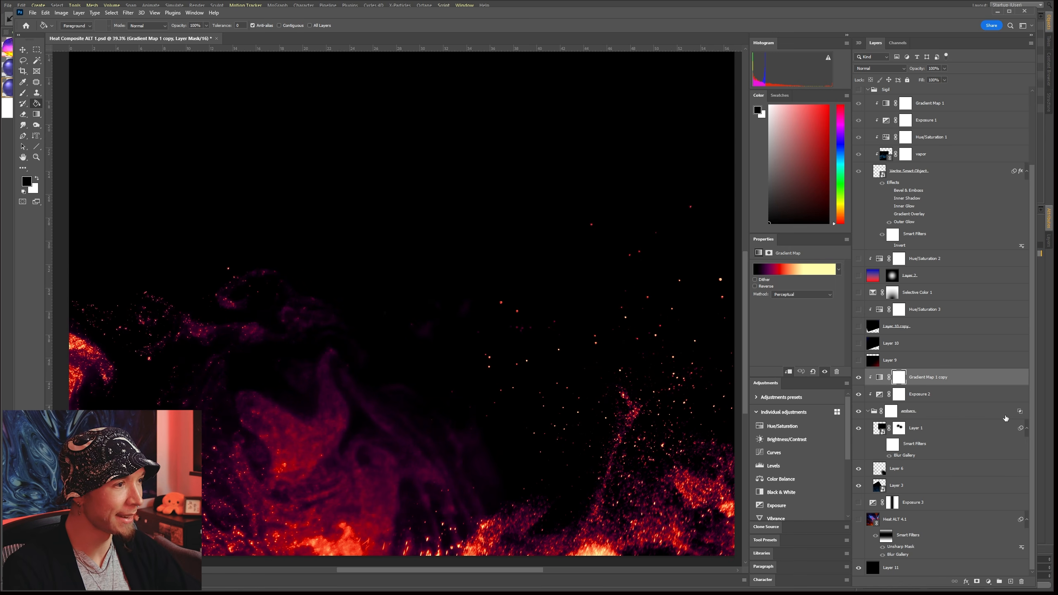
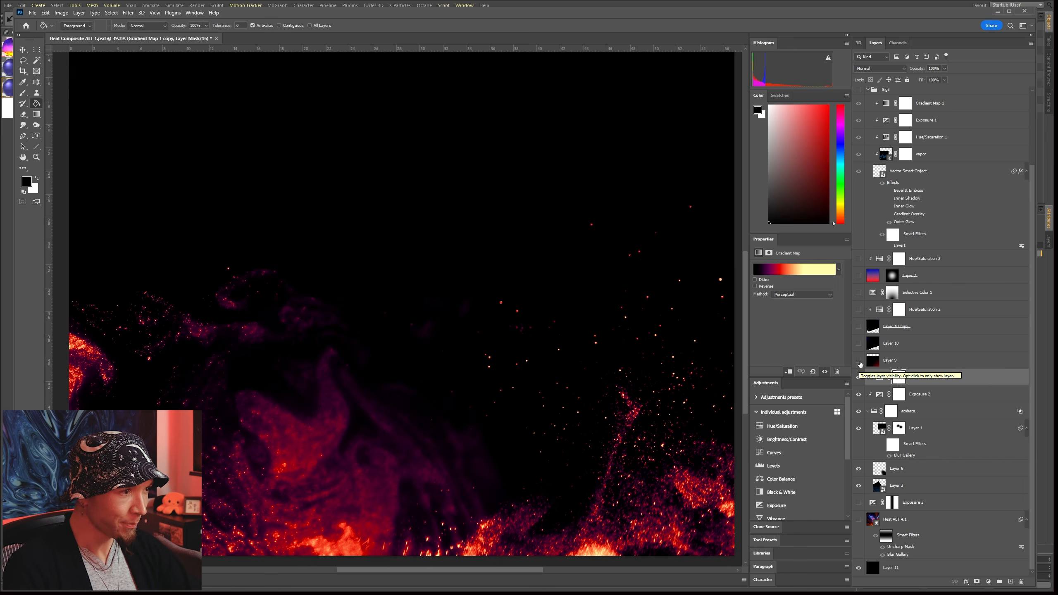
# Step: Show the Heat ALT 4.1 base render beneath the colored embers and view more of the composite
pyautogui.click(858, 521)
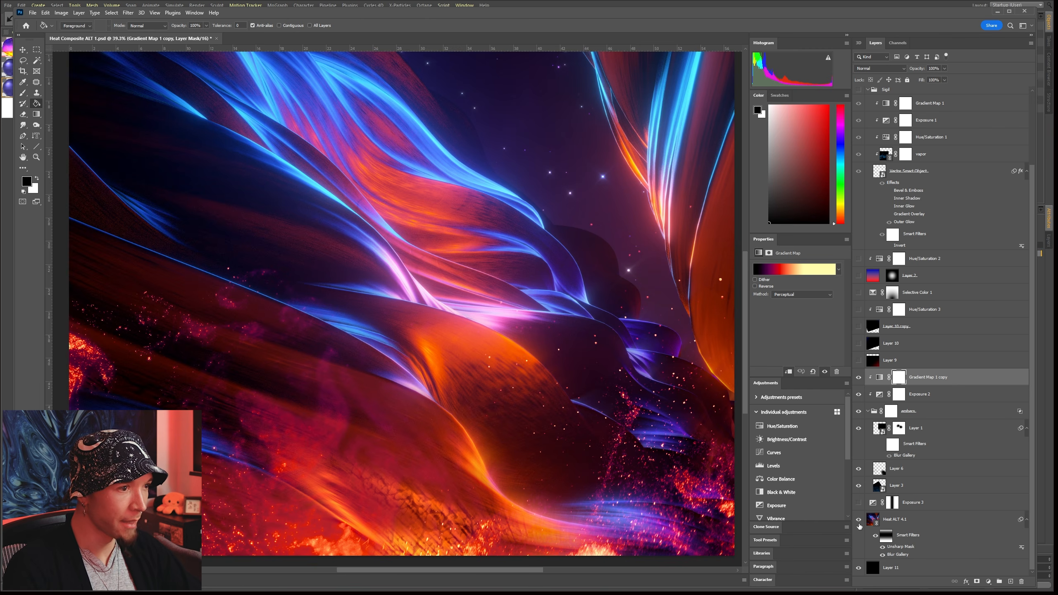
pyautogui.keyDown('alt'); pyautogui.scroll(-1, 397, 367); pyautogui.keyUp('alt')
pyautogui.scroll(1, 597, 496)
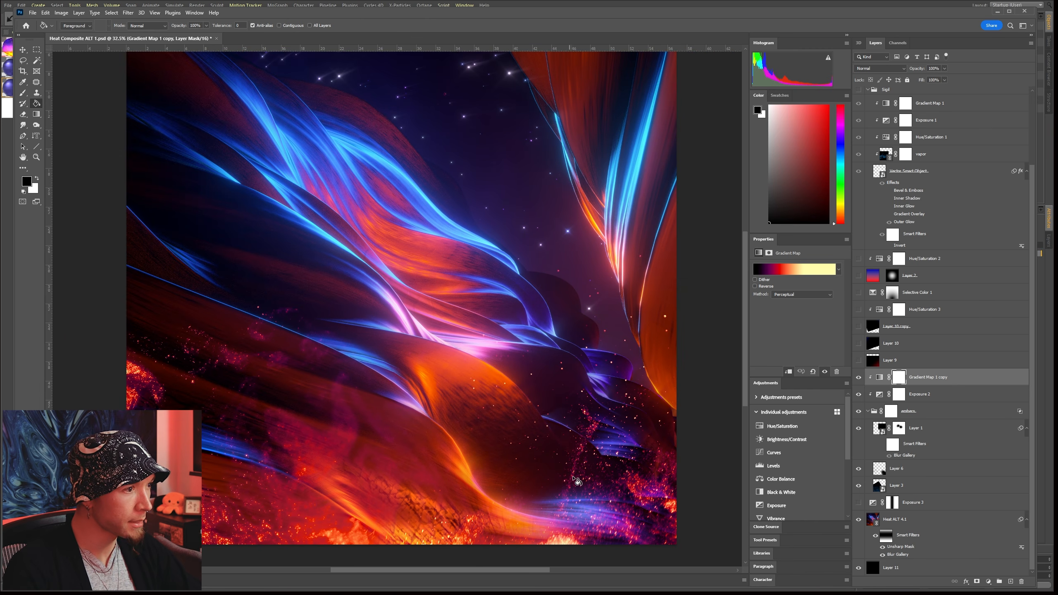
# Step: Select the embers group and set its blend mode to Screen
pyautogui.click(934, 413)
pyautogui.click(891, 68)
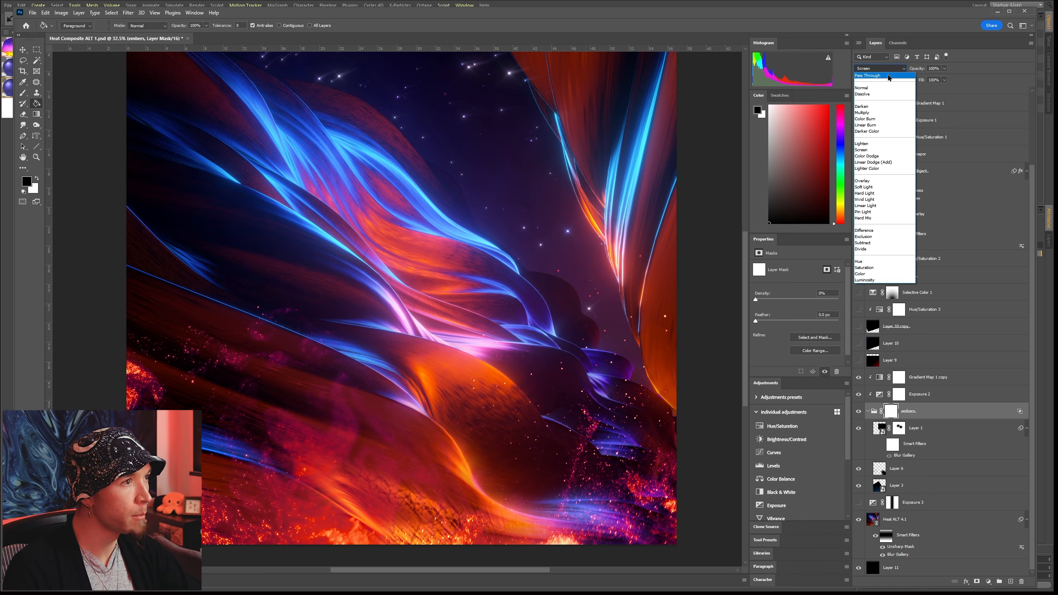
pyautogui.click(887, 151)
# Step: Make Layer 9 visible, view its red corner gradient in isolation, and restore the other visible layers
pyautogui.scroll(2, 908, 455)
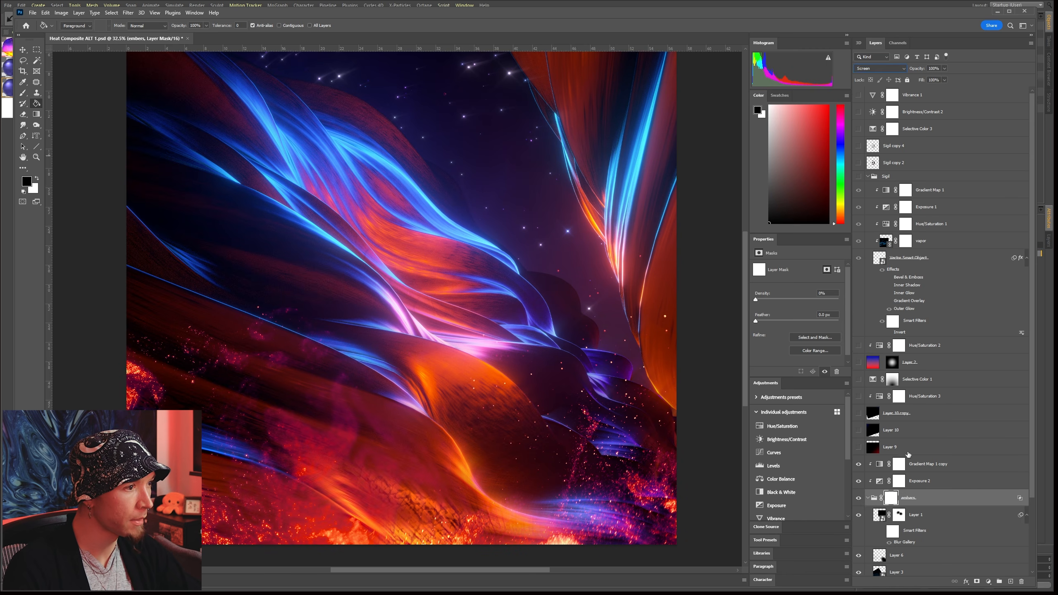
pyautogui.click(913, 449)
pyautogui.click(858, 448)
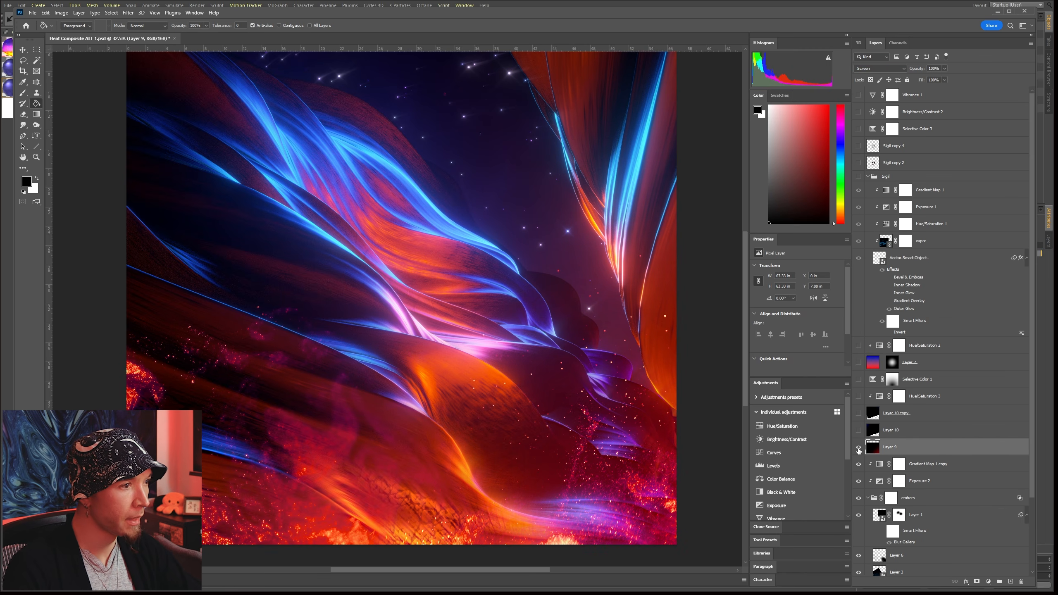
pyautogui.keyDown('alt'); pyautogui.click(858, 447); pyautogui.keyUp('alt')
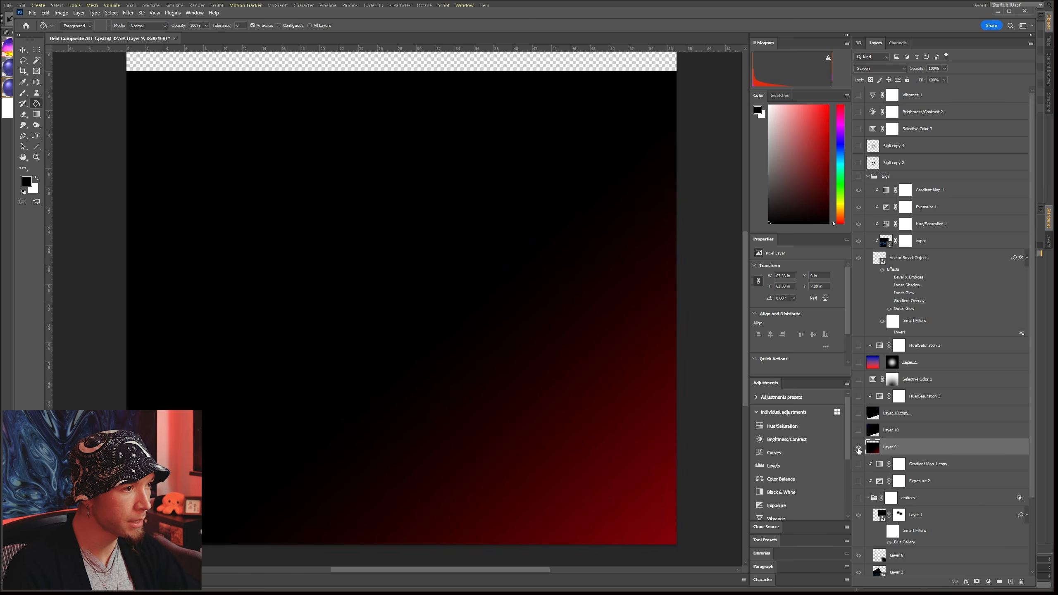
pyautogui.keyDown('alt'); pyautogui.click(858, 448); pyautogui.keyUp('alt')
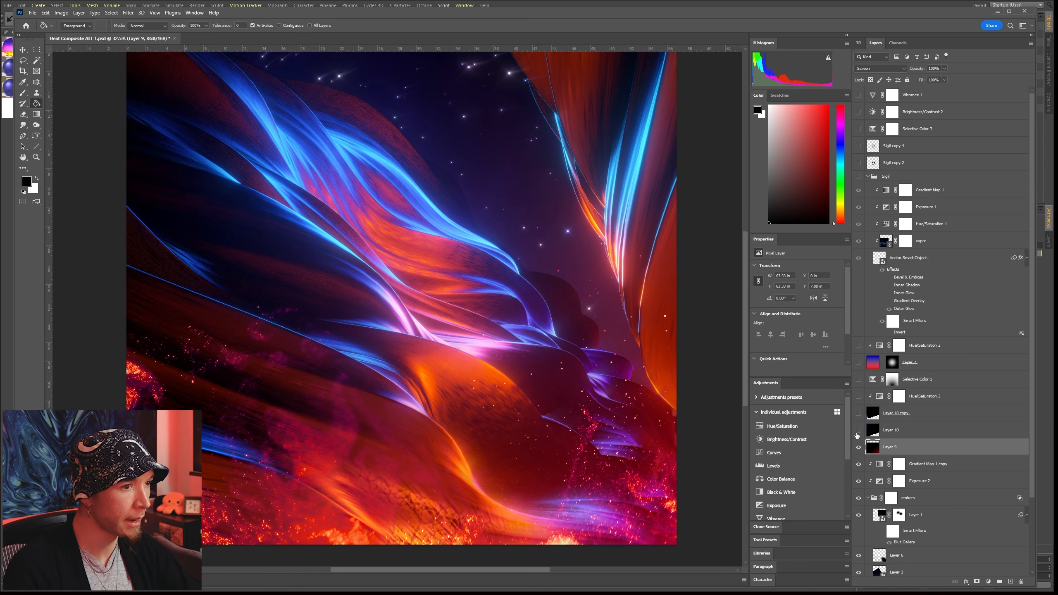
# Step: Make Layer 10, Layer 10 copy, Hue/Saturation 3 and Selective Color 1 visible, and view the whole composite
pyautogui.click(858, 433)
pyautogui.scroll(3, 512, 420)
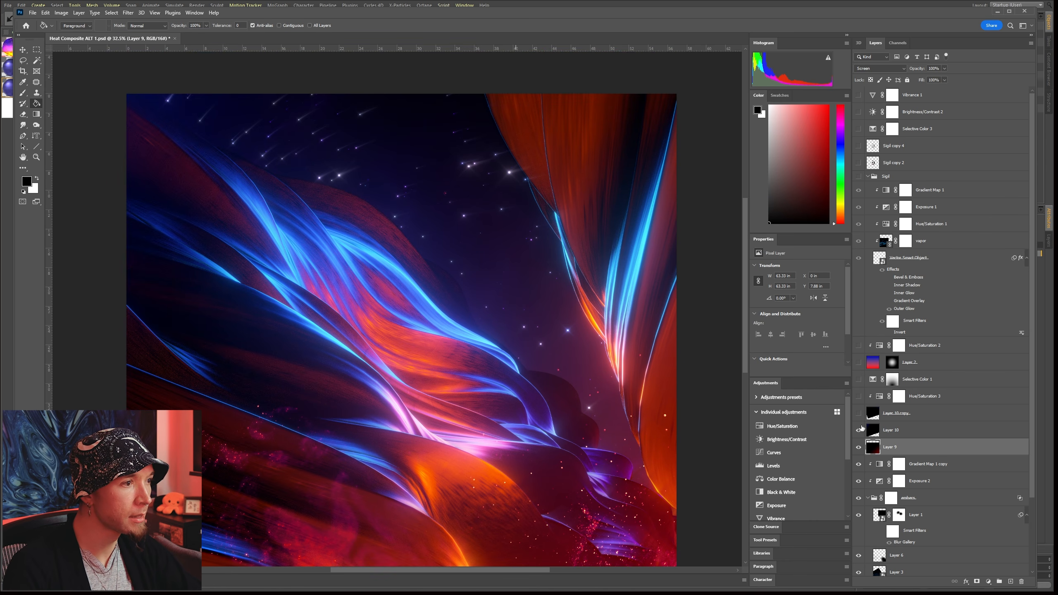
pyautogui.click(858, 413)
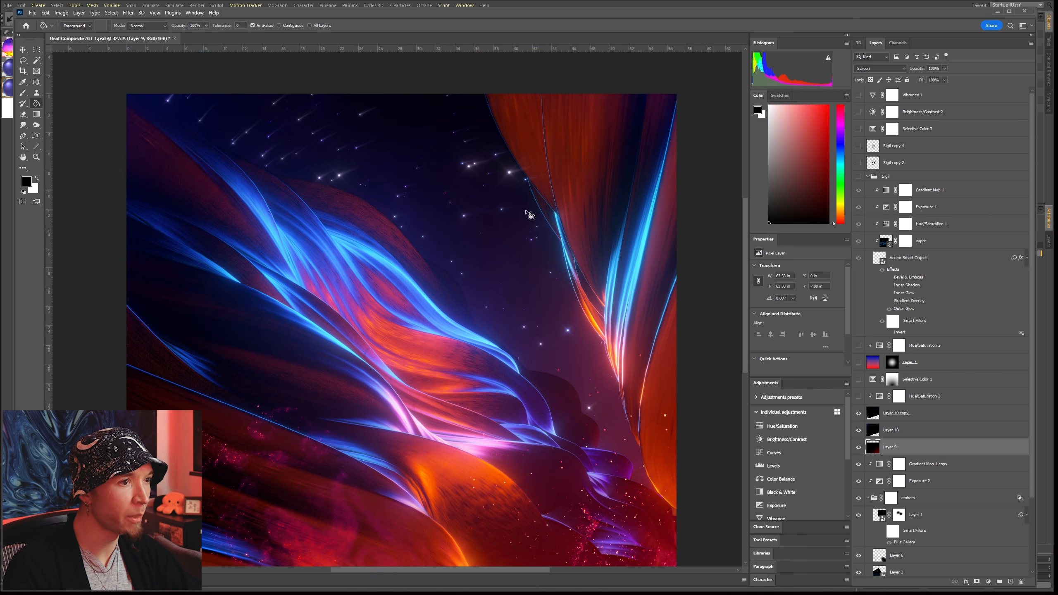
pyautogui.keyDown('alt'); pyautogui.scroll(-3, 528, 213); pyautogui.keyUp('alt')
pyautogui.keyDown('alt'); pyautogui.scroll(1, 520, 219); pyautogui.keyUp('alt')
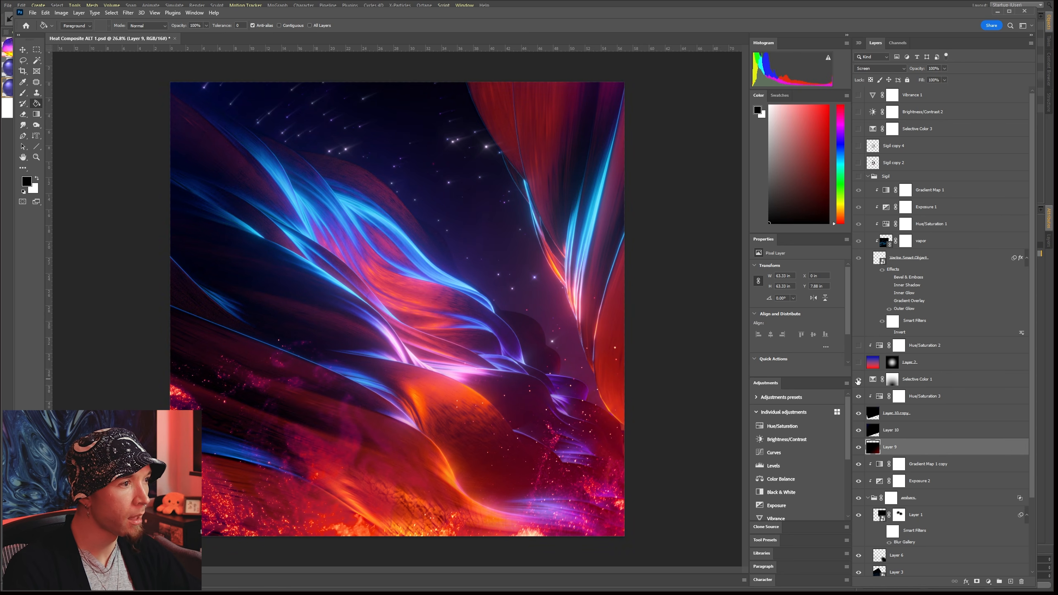
# Step: Select Selective Color 1 and compare the image with and without it, leaving the adjustment visible
pyautogui.click(926, 381)
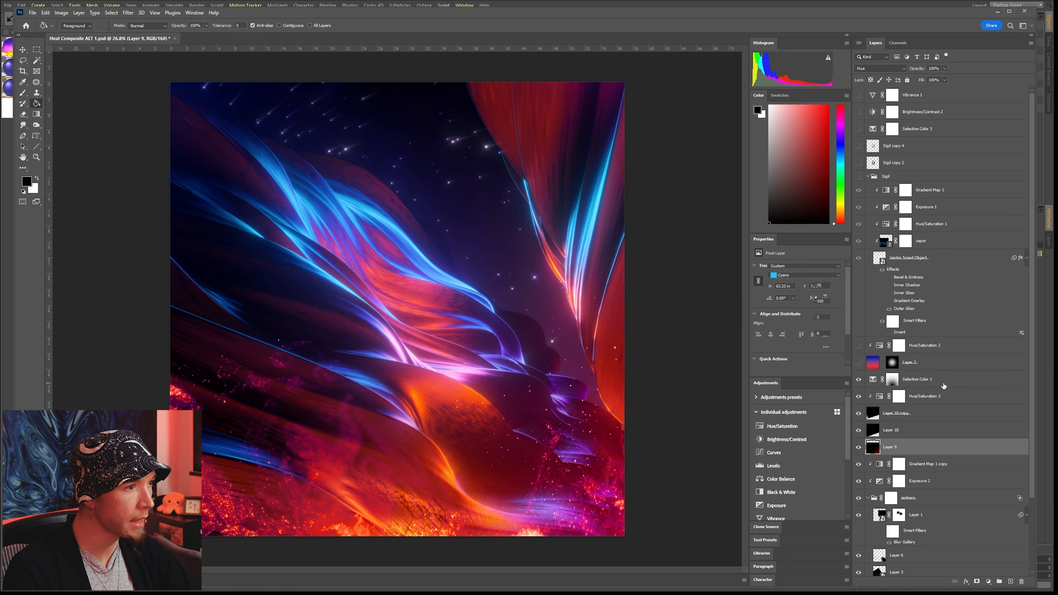
pyautogui.click(858, 381)
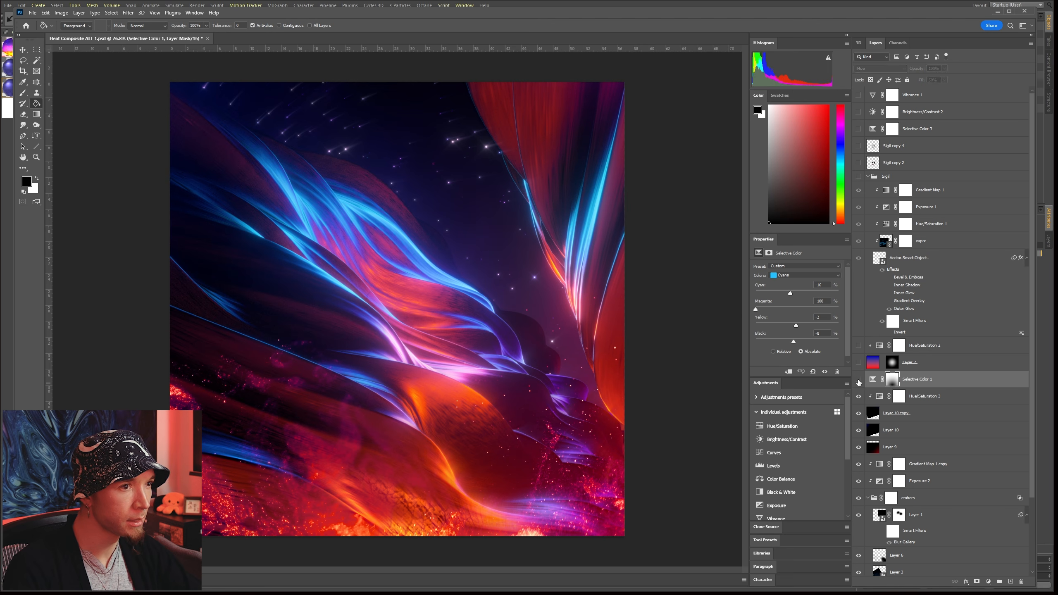
pyautogui.click(859, 380)
pyautogui.click(858, 380)
pyautogui.click(859, 380)
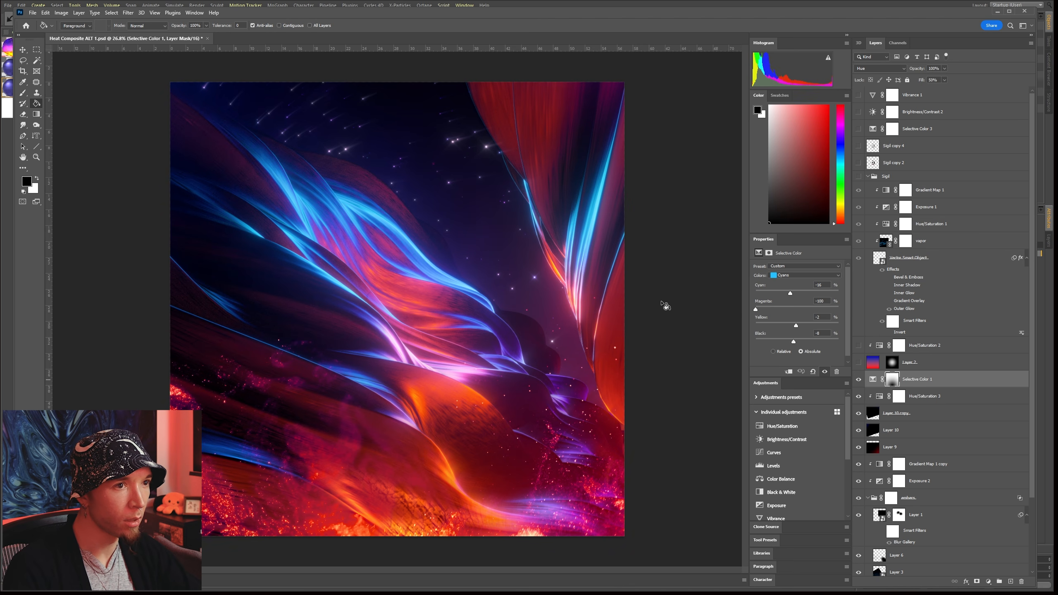
pyautogui.keyDown('alt'); pyautogui.scroll(3, 211, 144); pyautogui.keyUp('alt')
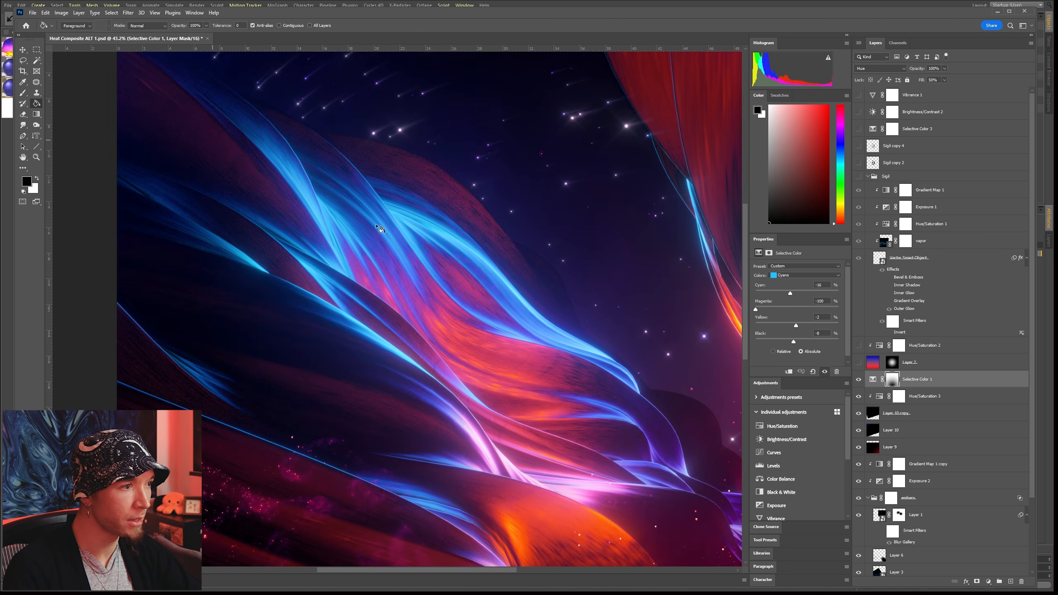
# Step: Switch Selective Color 1 to the Reds and raise their Magenta amount, keeping the adjustment visible
pyautogui.click(800, 275)
pyautogui.click(796, 285)
pyautogui.moveTo(803, 312); pyautogui.dragTo(825, 313)
pyautogui.keyDown('alt'); pyautogui.scroll(-3, 432, 230); pyautogui.keyUp('alt')
pyautogui.hotkey('ctrl', 't')
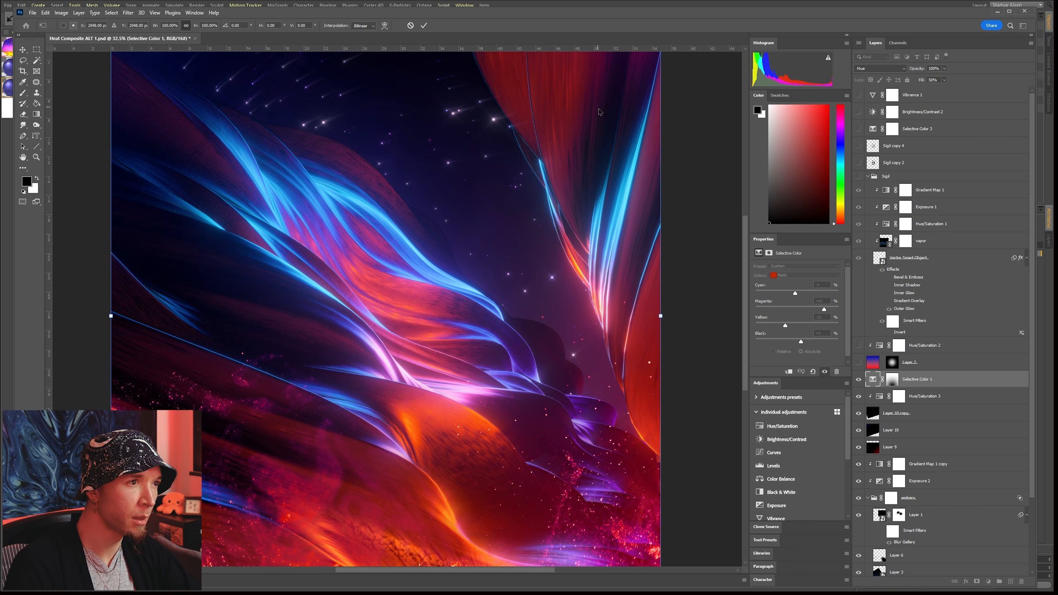
pyautogui.click(859, 380)
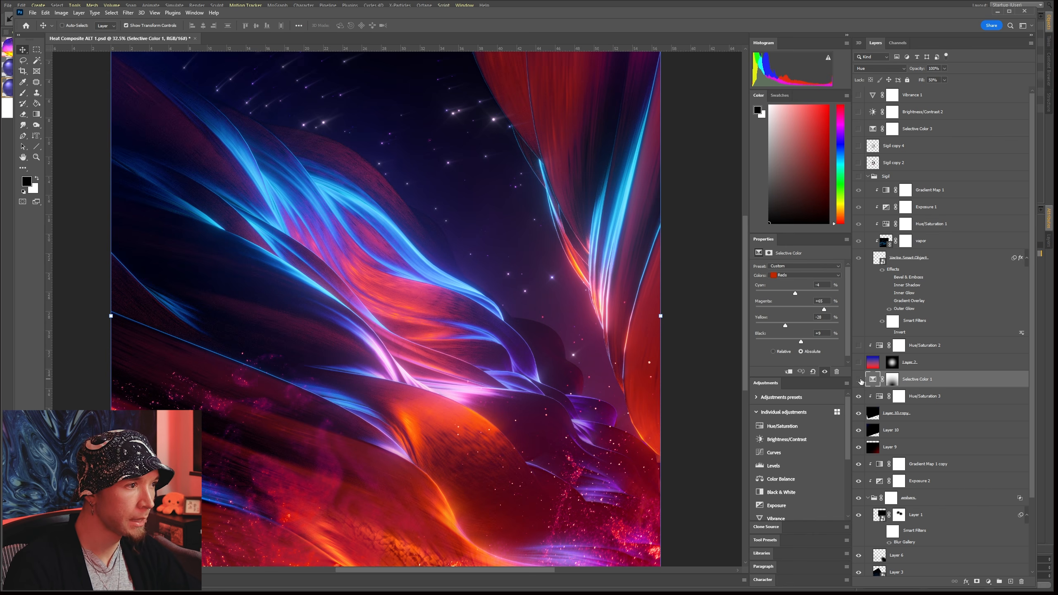
# Step: Make the masked Layer 2 gradient and its clipped Hue/Saturation 2 adjustment visible
pyautogui.click(864, 363)
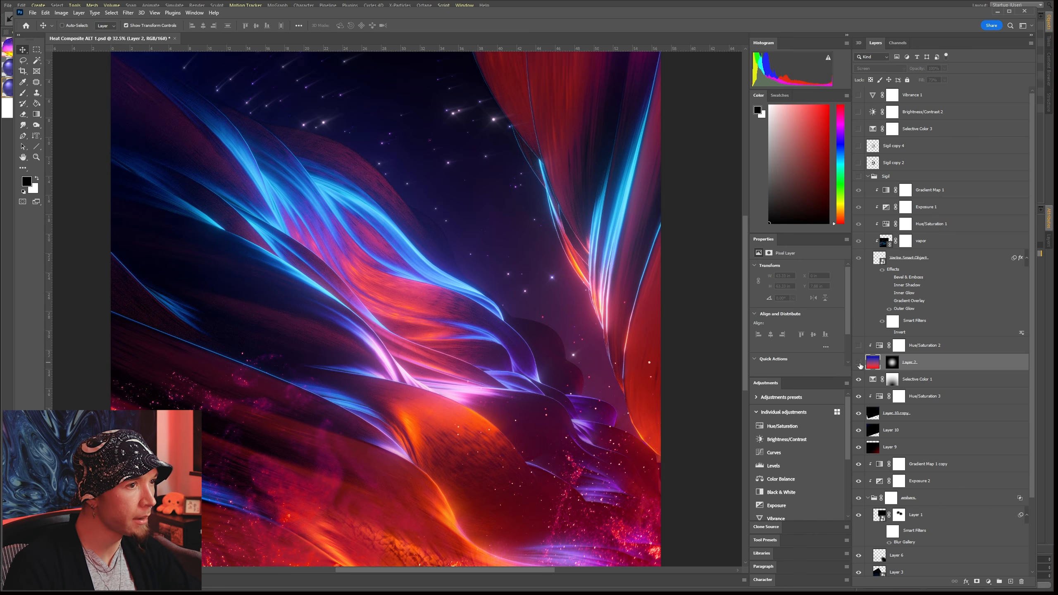
pyautogui.click(858, 362)
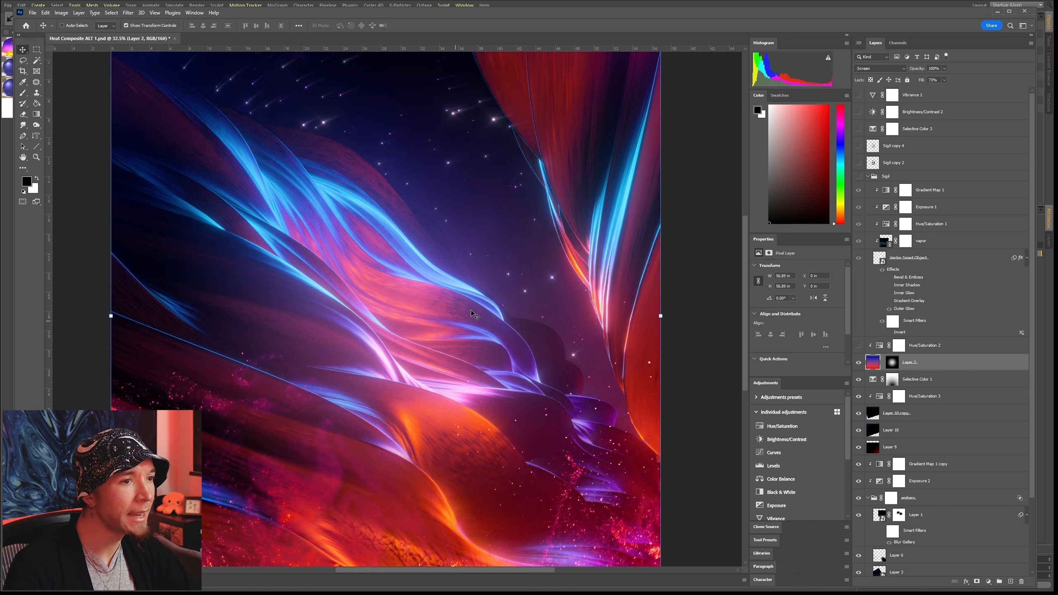
pyautogui.click(858, 346)
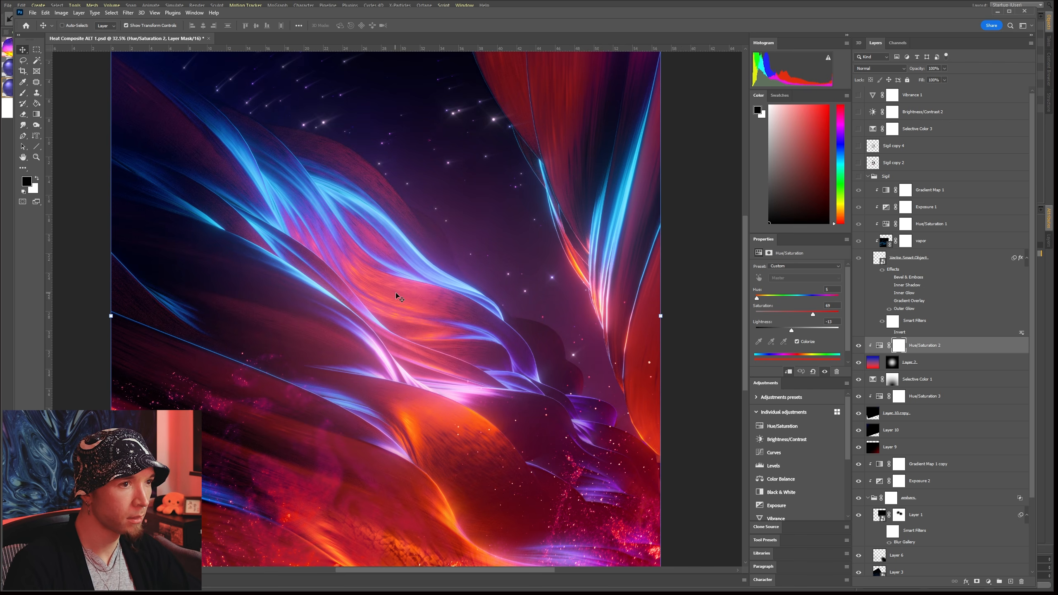
# Step: Show the Sigil group's Vector Smart Object as a plain moon and lotus, with its clipped layers hidden
pyautogui.click(932, 262)
pyautogui.click(858, 258)
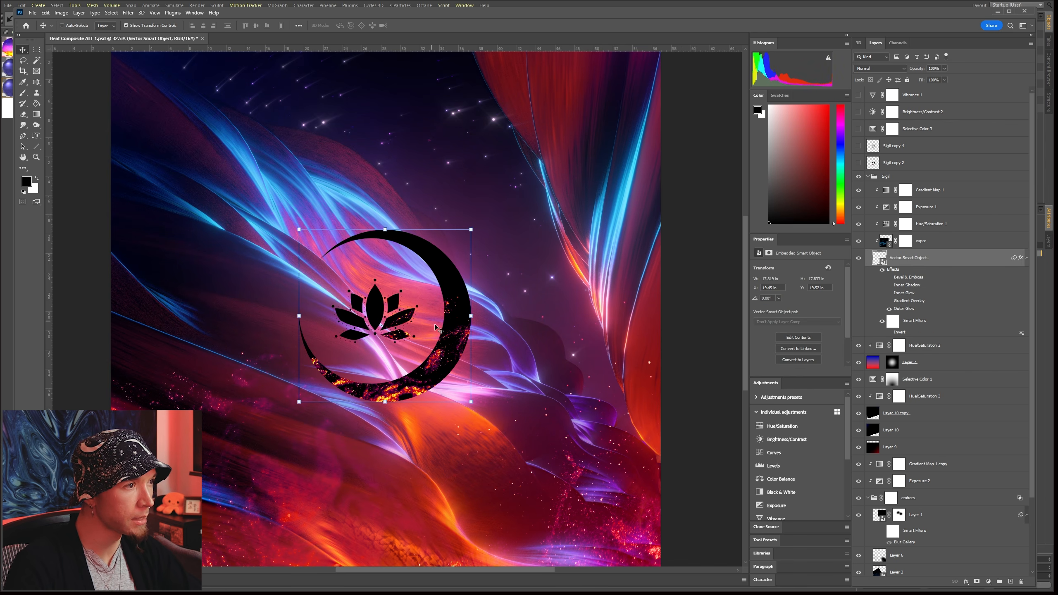
pyautogui.keyDown('alt'); pyautogui.scroll(5, 371, 349); pyautogui.keyUp('alt')
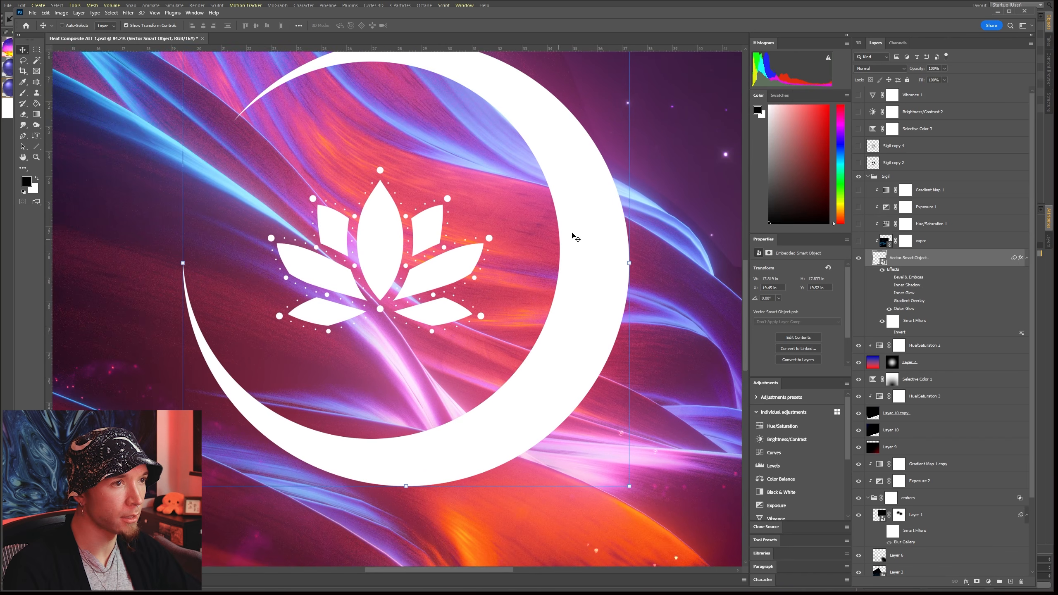
pyautogui.scroll(2, 545, 339)
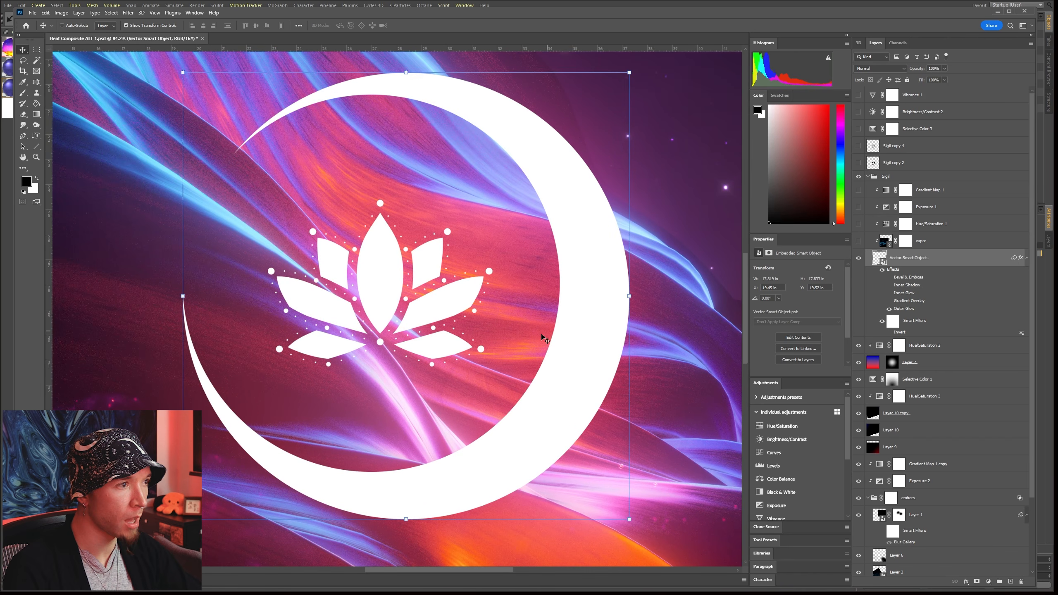
# Step: Make the clipped vapor layer visible and examine its particle texture inside the crescent moon and lotus
pyautogui.click(858, 241)
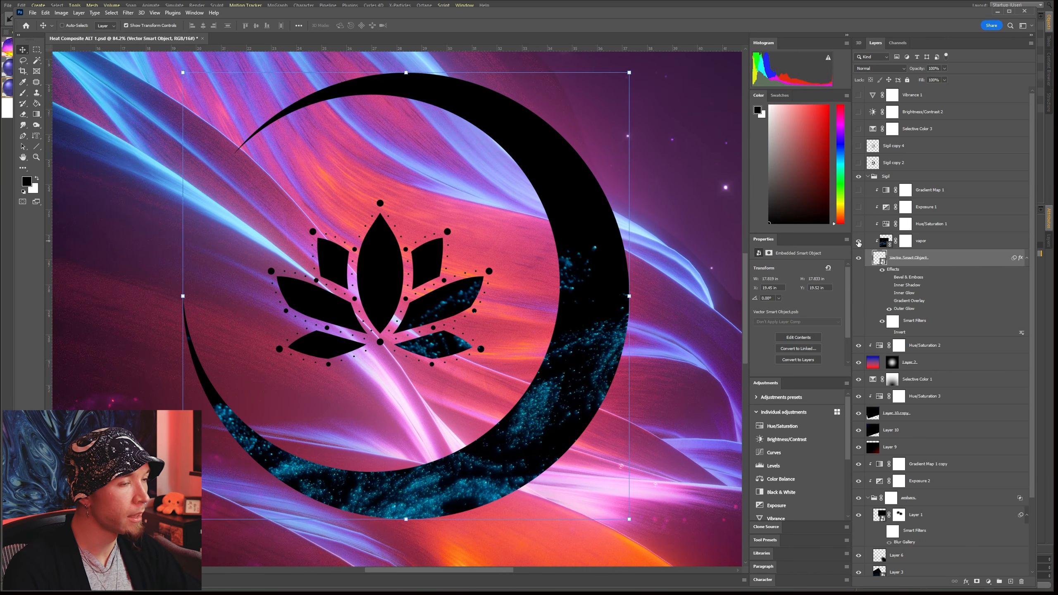
pyautogui.keyDown('alt'); pyautogui.scroll(7, 450, 509); pyautogui.keyUp('alt')
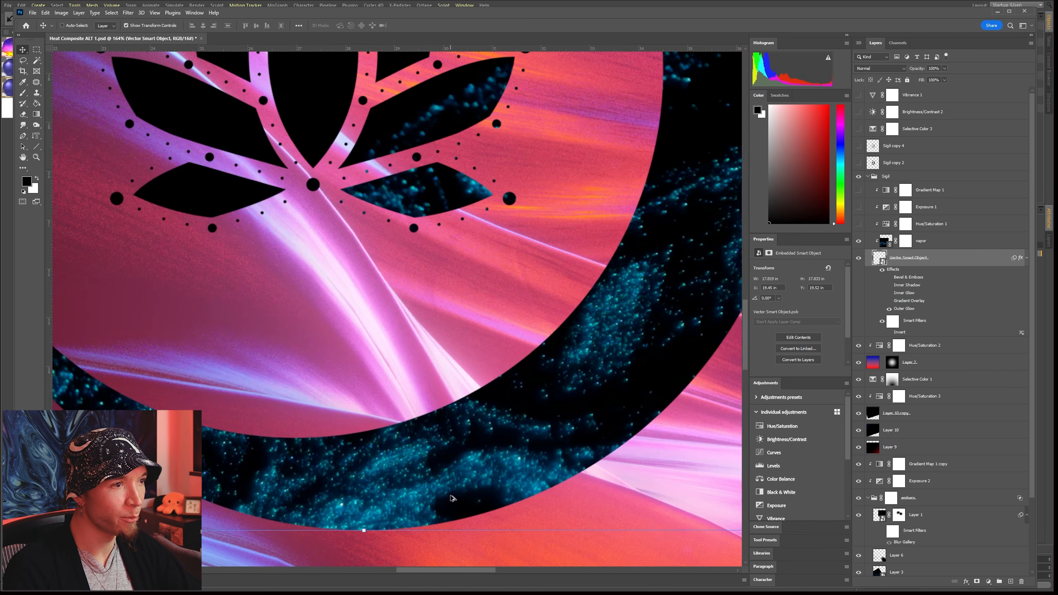
pyautogui.keyDown('alt'); pyautogui.scroll(-4, 428, 447); pyautogui.keyUp('alt')
pyautogui.keyDown('alt'); pyautogui.scroll(-2, 427, 448); pyautogui.keyUp('alt')
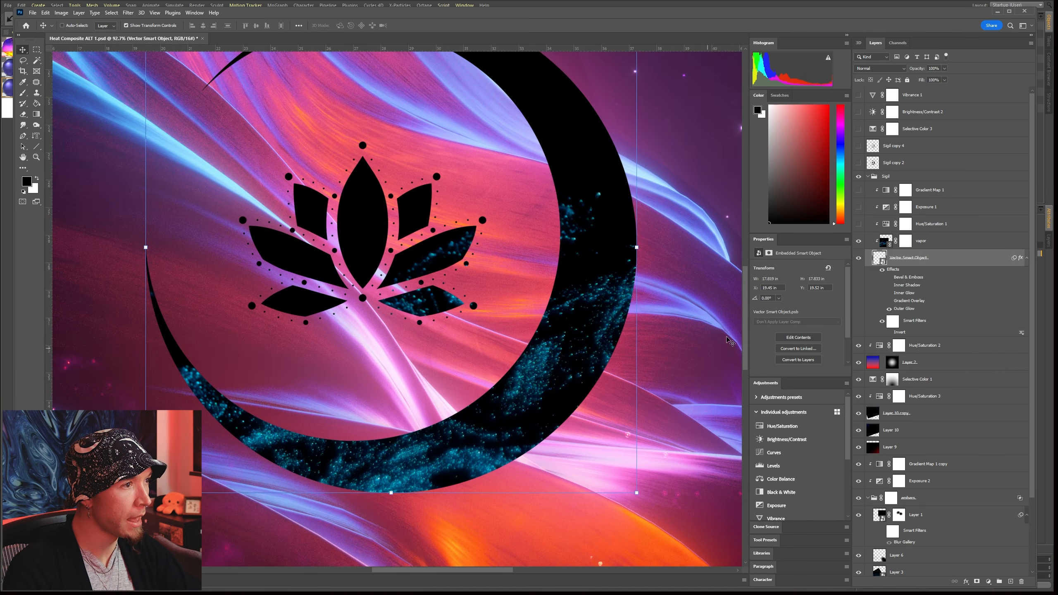
# Step: Release the vapor layer from its clipping mask and view the full texture
pyautogui.click(937, 244)
pyautogui.hotkey('ctrl', 'alt', 'g')
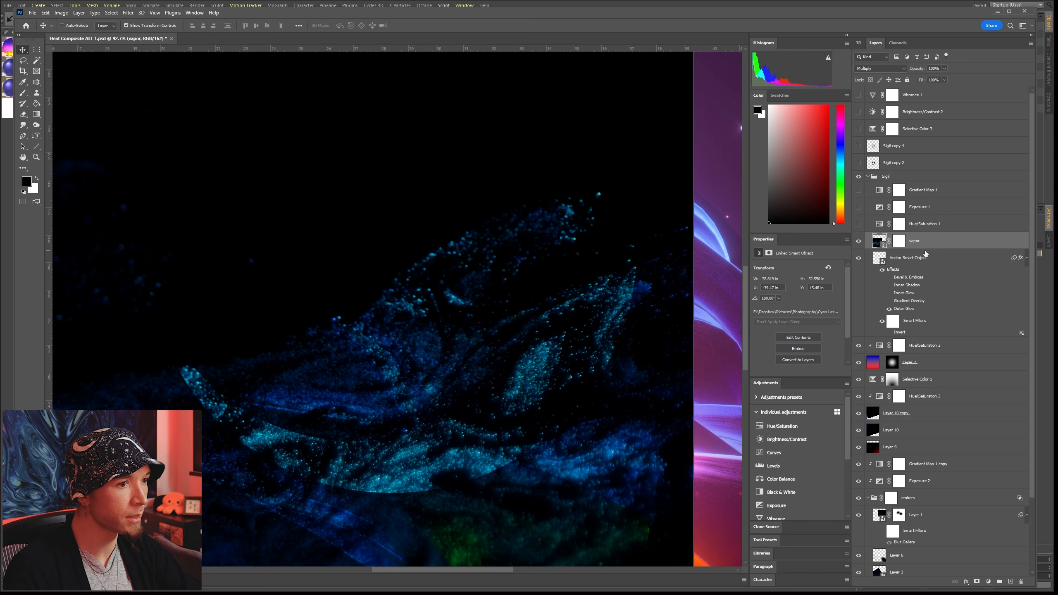
pyautogui.keyDown('alt'); pyautogui.scroll(-1, 484, 331); pyautogui.keyUp('alt')
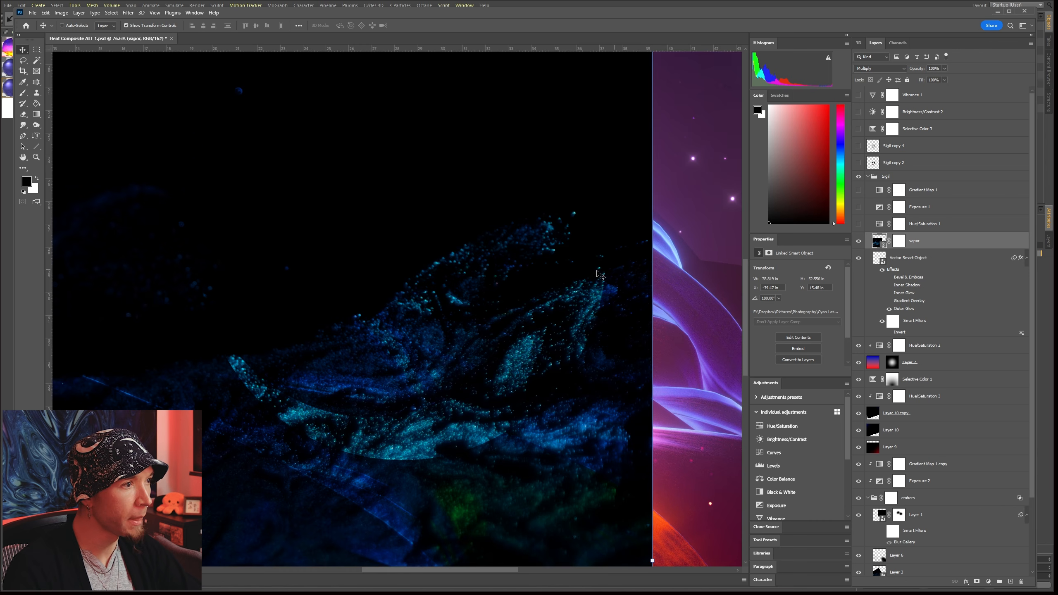
pyautogui.keyDown('alt'); pyautogui.scroll(-1, 600, 275); pyautogui.keyUp('alt')
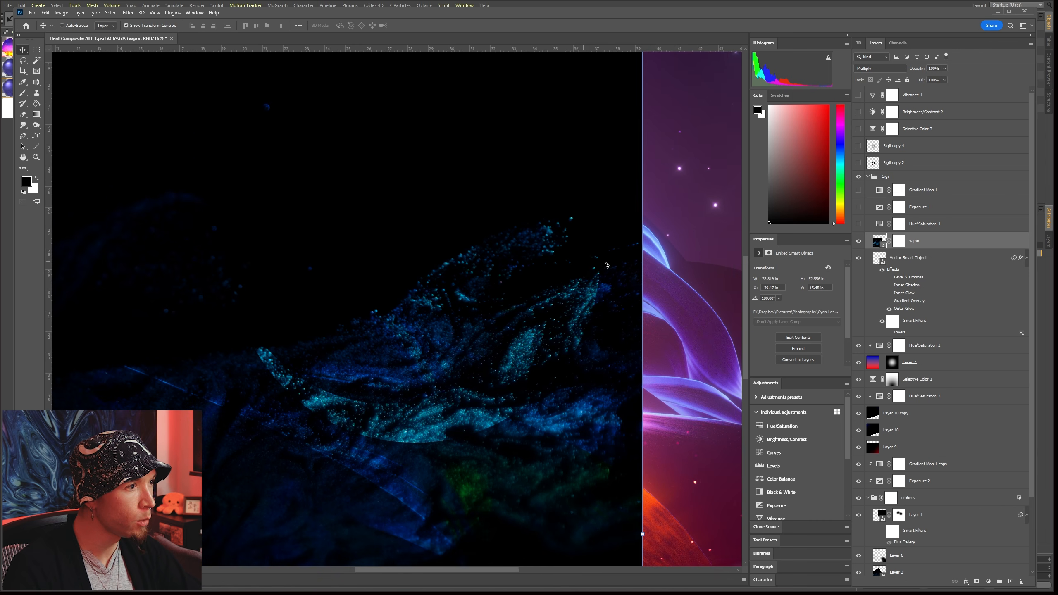
# Step: Clip the vapor layer back onto the Vector Smart Object so its texture fills only the sigil
pyautogui.click(921, 260)
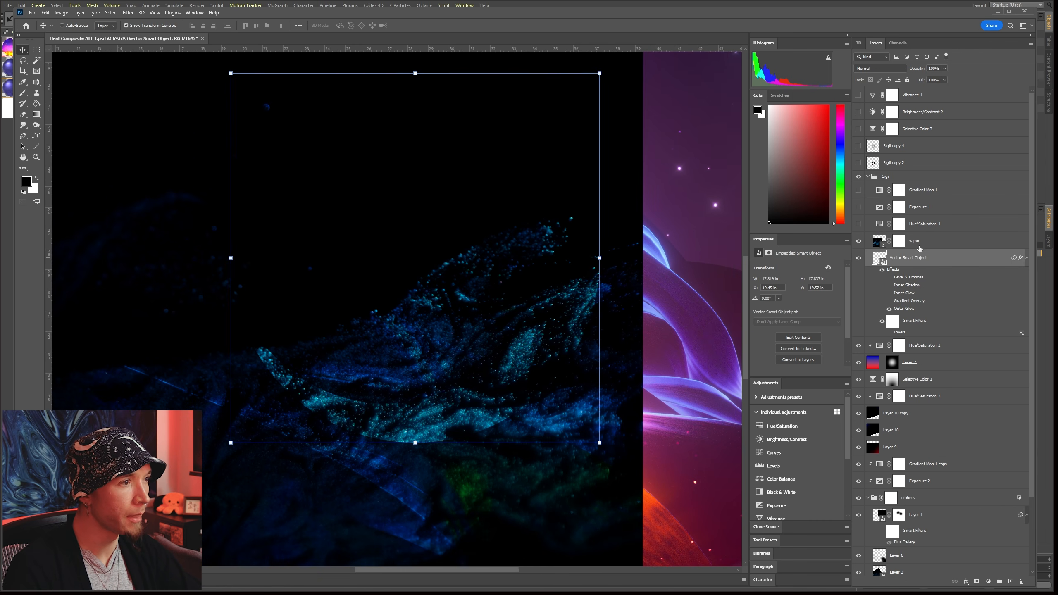
pyautogui.click(919, 245)
pyautogui.click(922, 258)
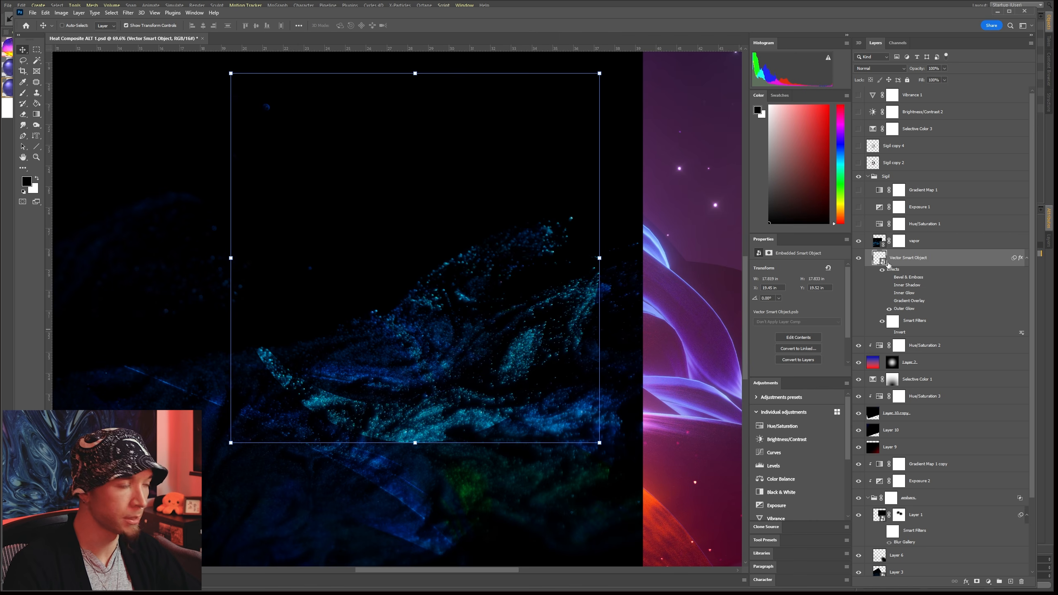
pyautogui.click(916, 247)
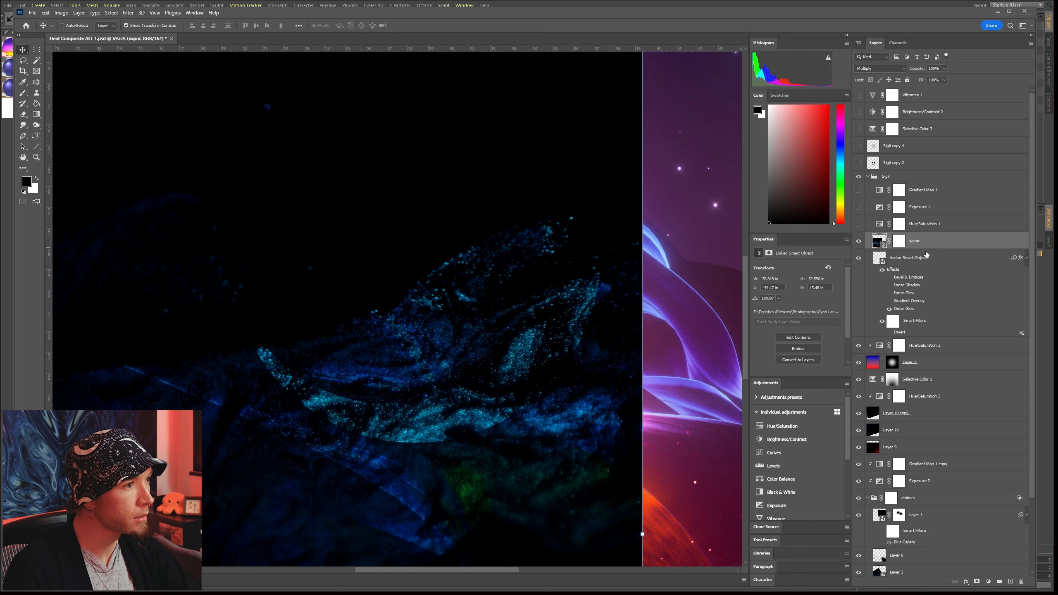
pyautogui.keyDown('alt'); pyautogui.click(904, 247); pyautogui.keyUp('alt')
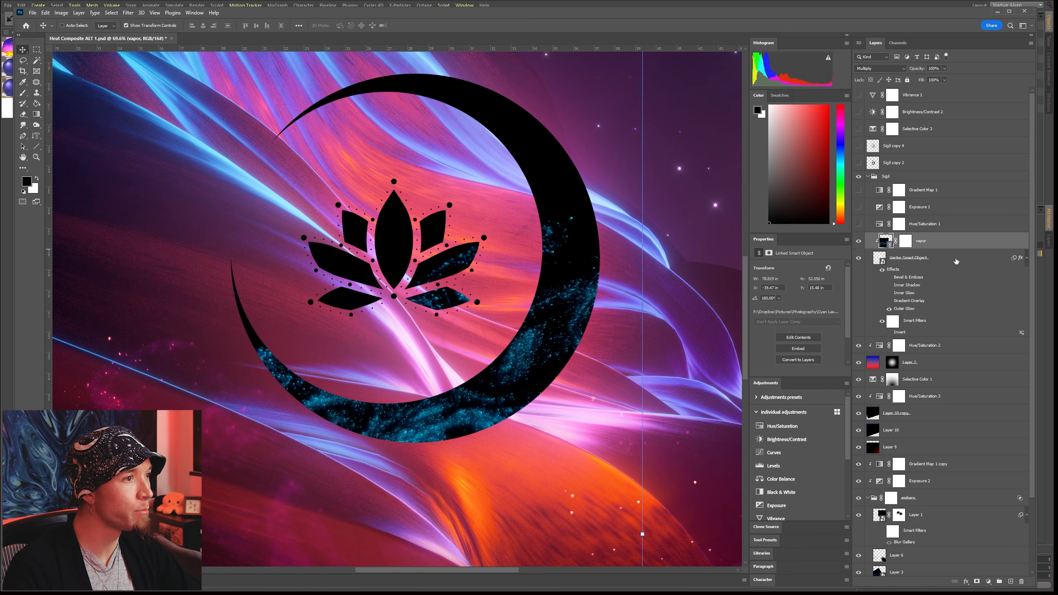
pyautogui.click(948, 261)
pyautogui.click(954, 248)
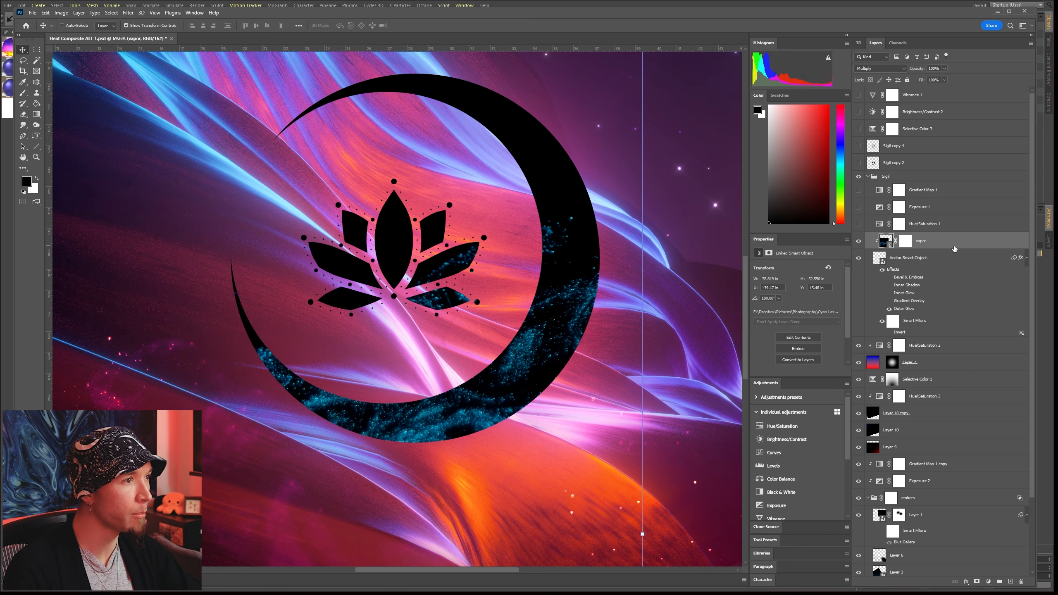
# Step: Make Hue/Saturation 1 visible, compare its effect on the image, and clip it to the vapor layer
pyautogui.click(932, 225)
pyautogui.click(858, 224)
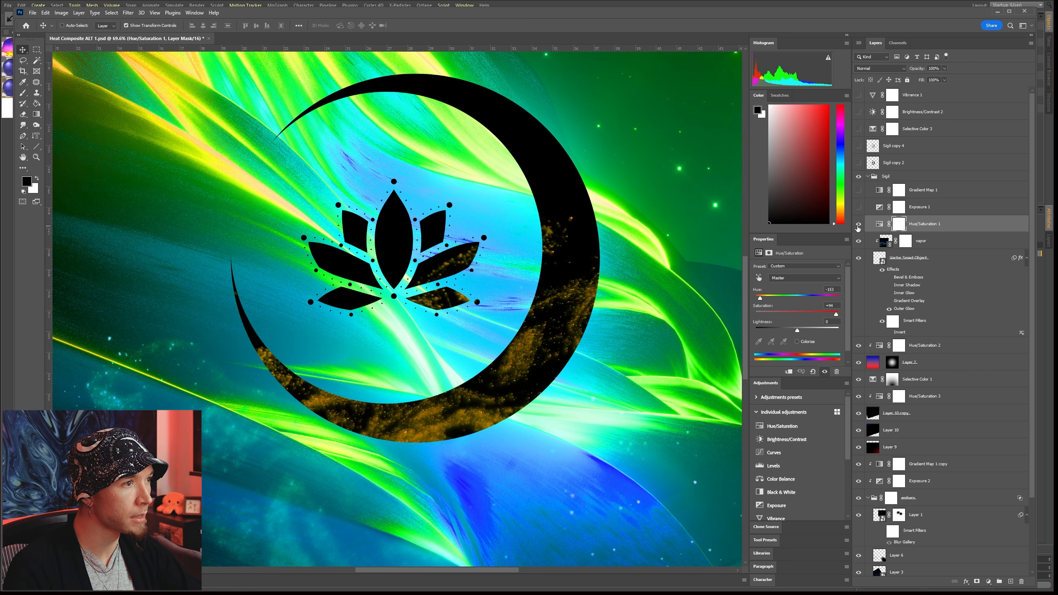
pyautogui.click(858, 225)
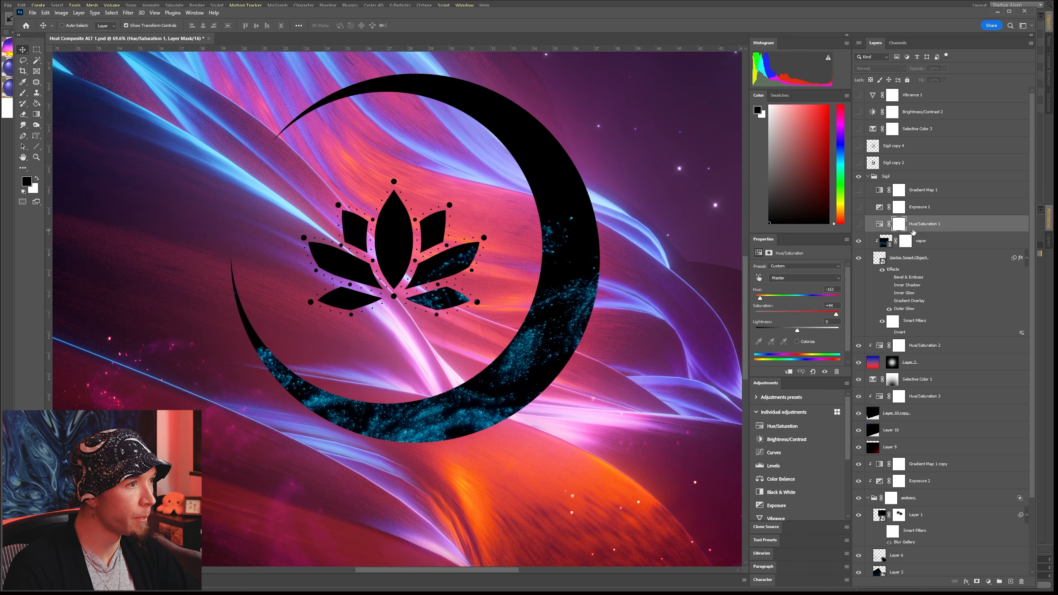
pyautogui.click(858, 224)
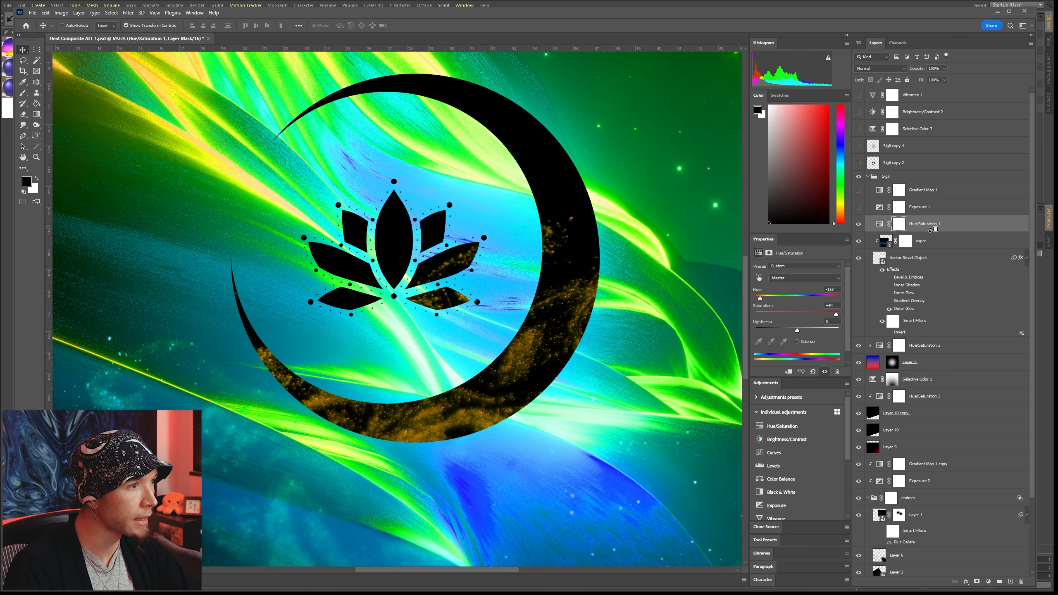
pyautogui.keyDown('alt'); pyautogui.click(887, 230); pyautogui.keyUp('alt')
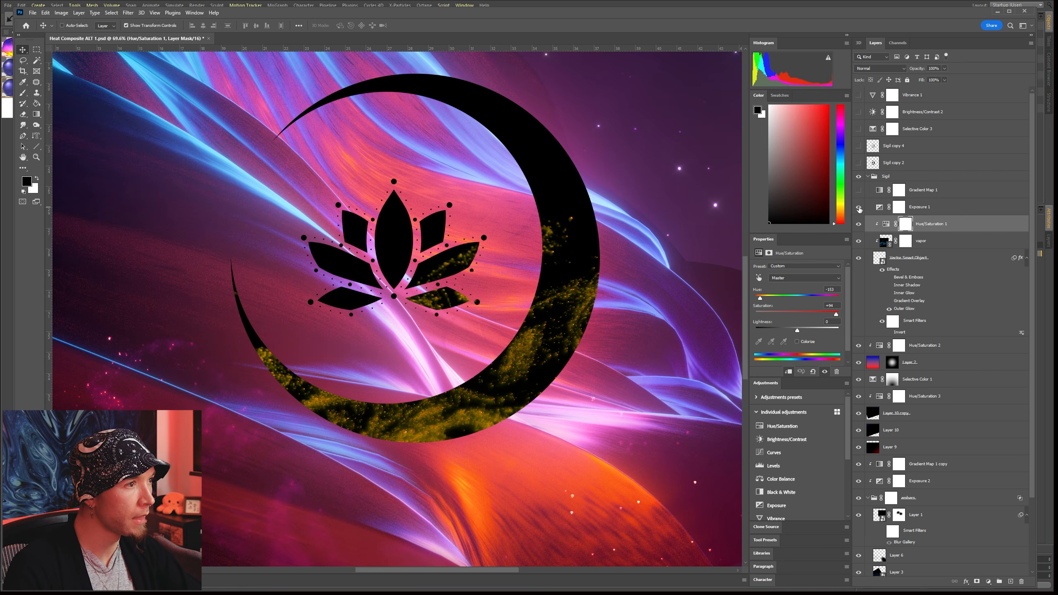
# Step: Make Exposure 1 and Gradient Map 1 visible and clip both to the vapor texture in the sigil
pyautogui.click(858, 207)
pyautogui.keyDown('alt'); pyautogui.click(933, 213); pyautogui.keyUp('alt')
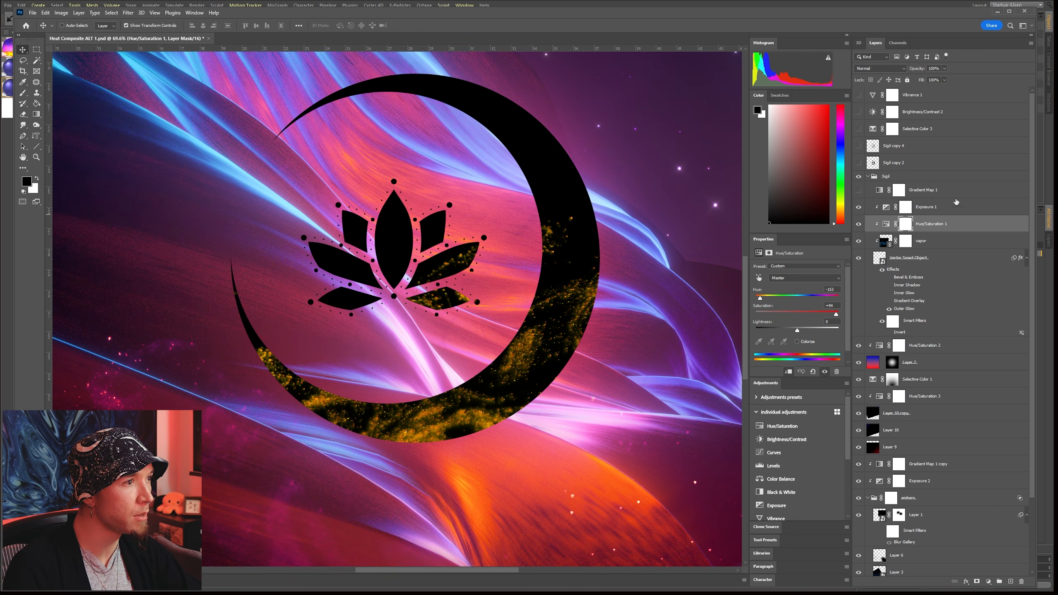
pyautogui.click(889, 190)
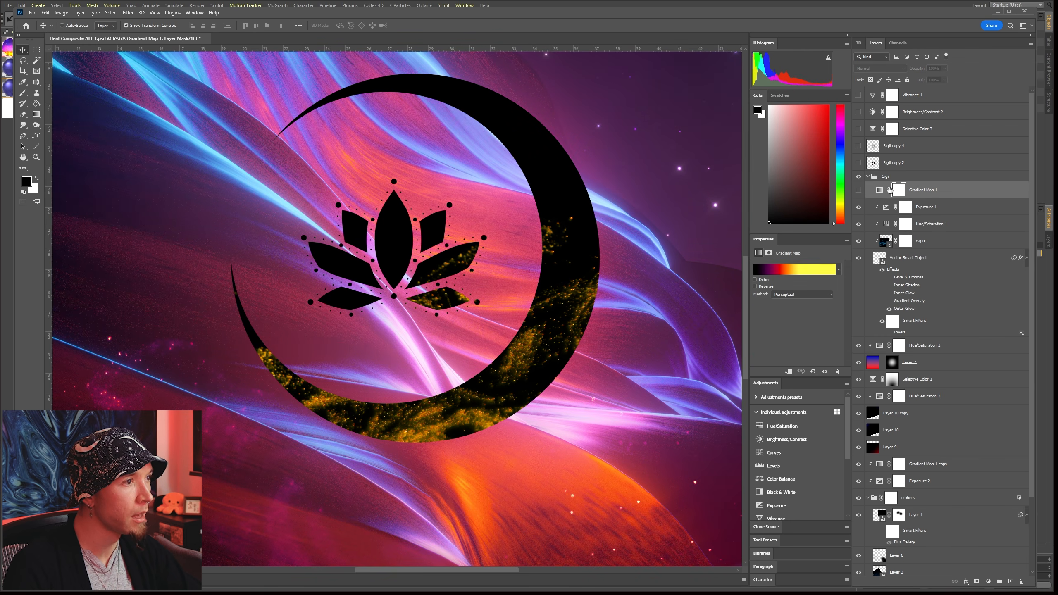
pyautogui.click(858, 191)
pyautogui.keyDown('alt'); pyautogui.click(935, 197); pyautogui.keyUp('alt')
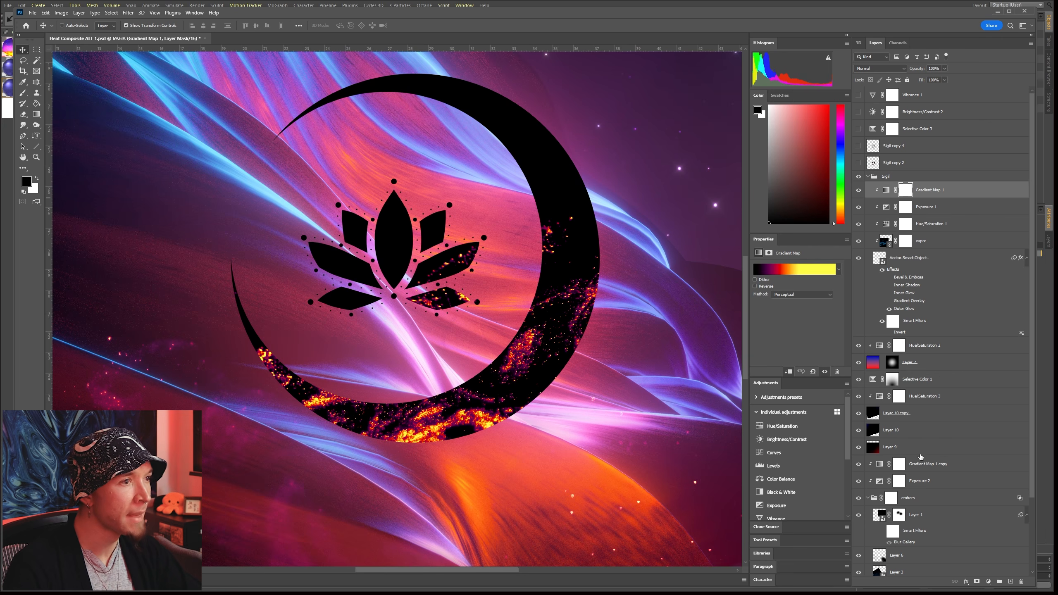
# Step: Isolate the Sigil group, then display only Sigil copy 2 to examine the blurred duplicate by itself
pyautogui.keyDown('alt'); pyautogui.click(858, 176); pyautogui.keyUp('alt')
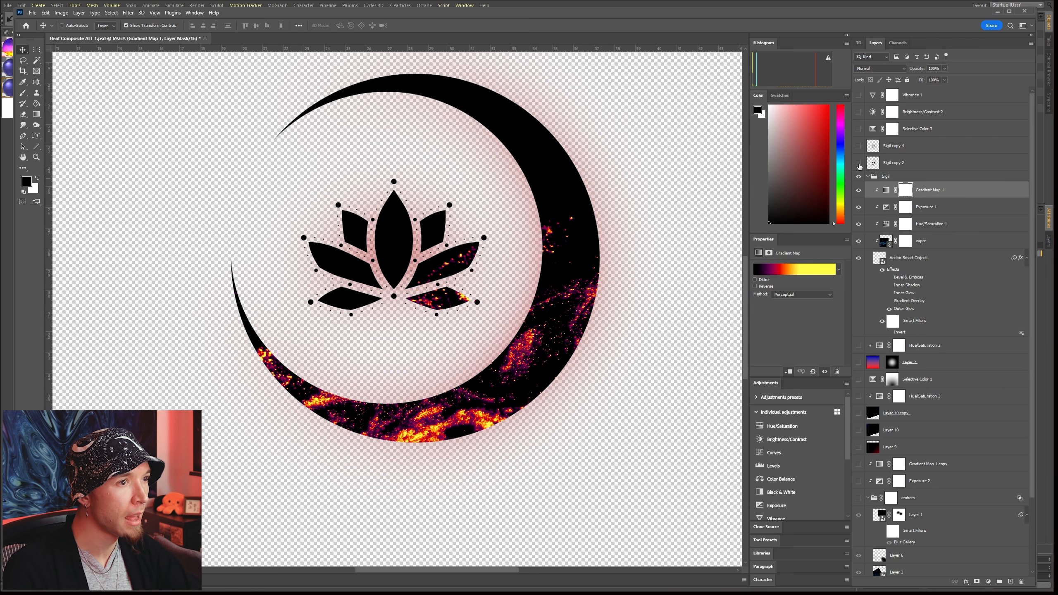
pyautogui.click(858, 163)
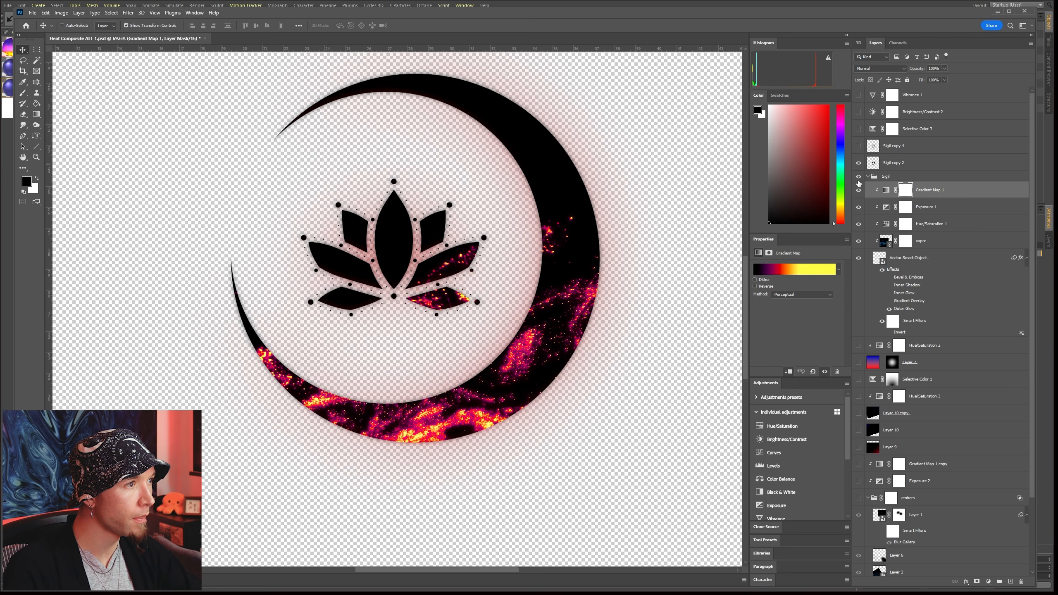
pyautogui.click(858, 177)
pyautogui.click(904, 168)
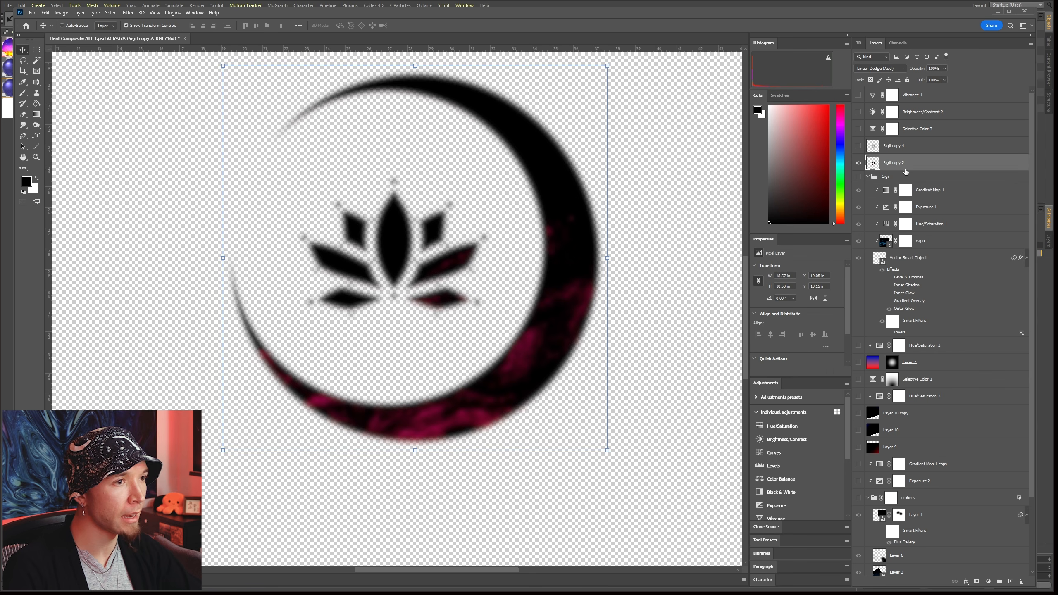
pyautogui.scroll(1, 561, 353)
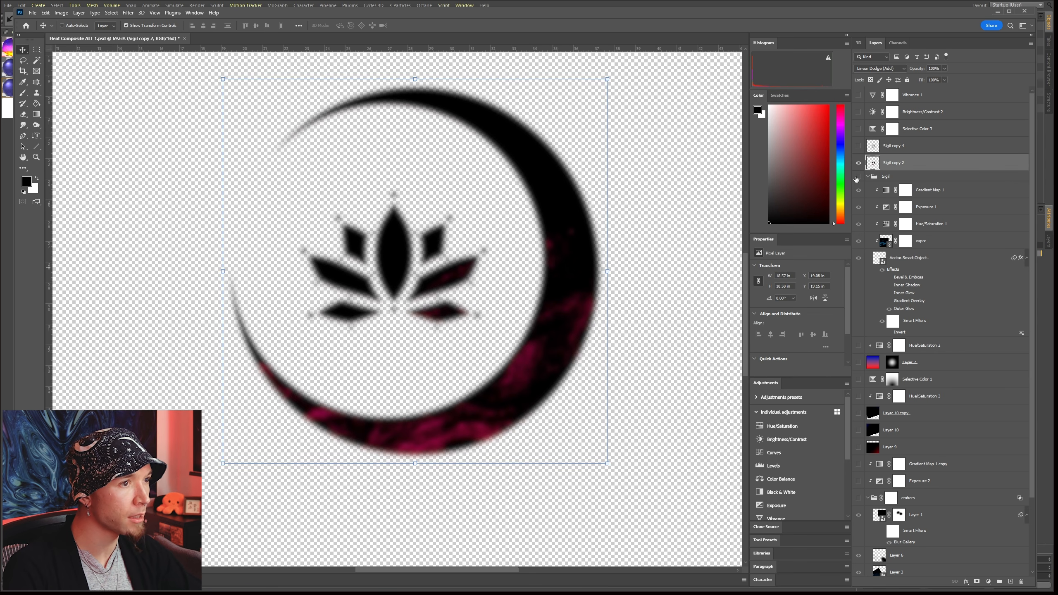
# Step: Show the Sigil group again and compare the embers up close with and without Sigil copy 2, leaving the copy visible
pyautogui.click(858, 163)
pyautogui.click(858, 177)
pyautogui.keyDown('alt'); pyautogui.scroll(5, 546, 361); pyautogui.keyUp('alt')
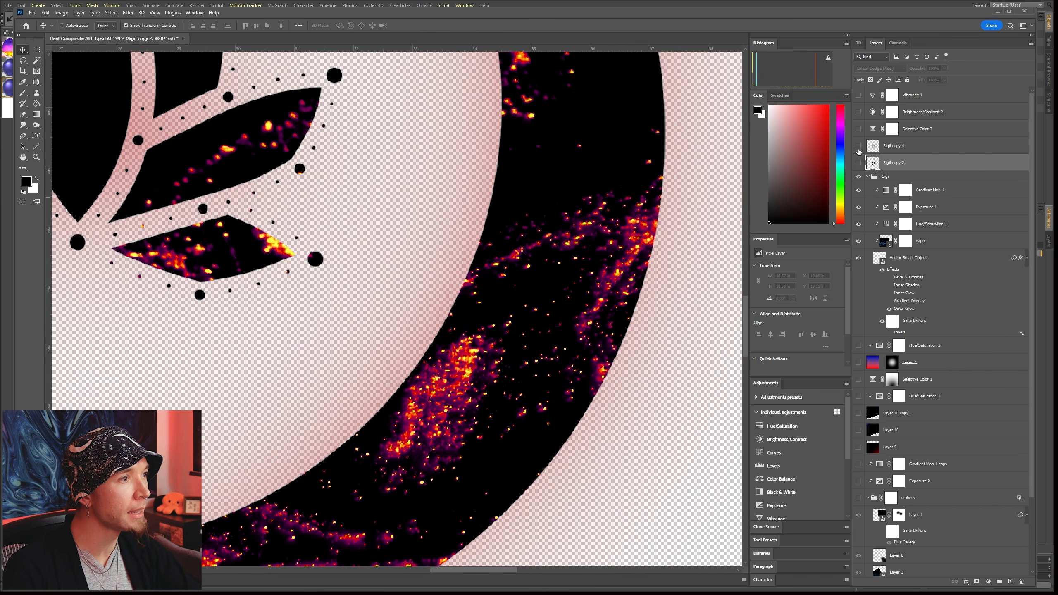
pyautogui.click(902, 153)
pyautogui.click(859, 163)
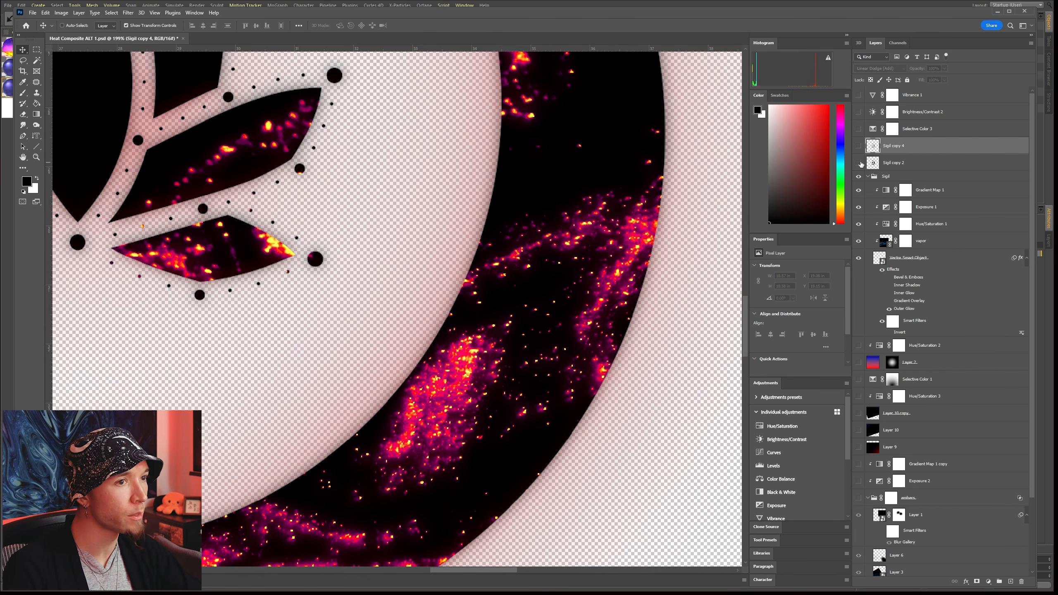
pyautogui.click(859, 162)
pyautogui.click(858, 163)
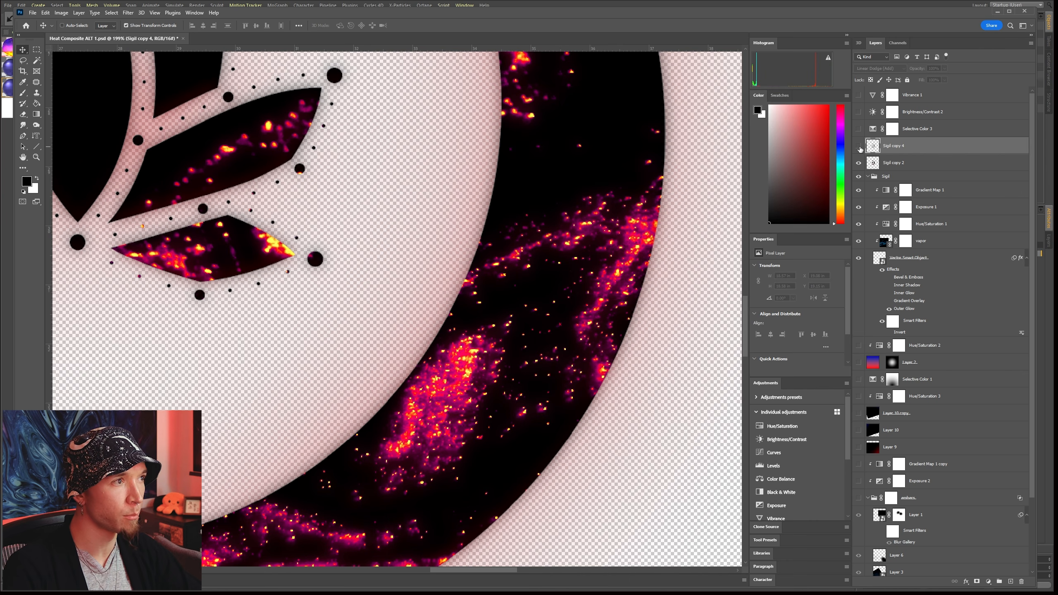
# Step: Make Sigil copy 4 visible and examine the wider glow around the crescent and lotus
pyautogui.click(858, 146)
pyautogui.keyDown('alt'); pyautogui.scroll(-8, 396, 236); pyautogui.keyUp('alt')
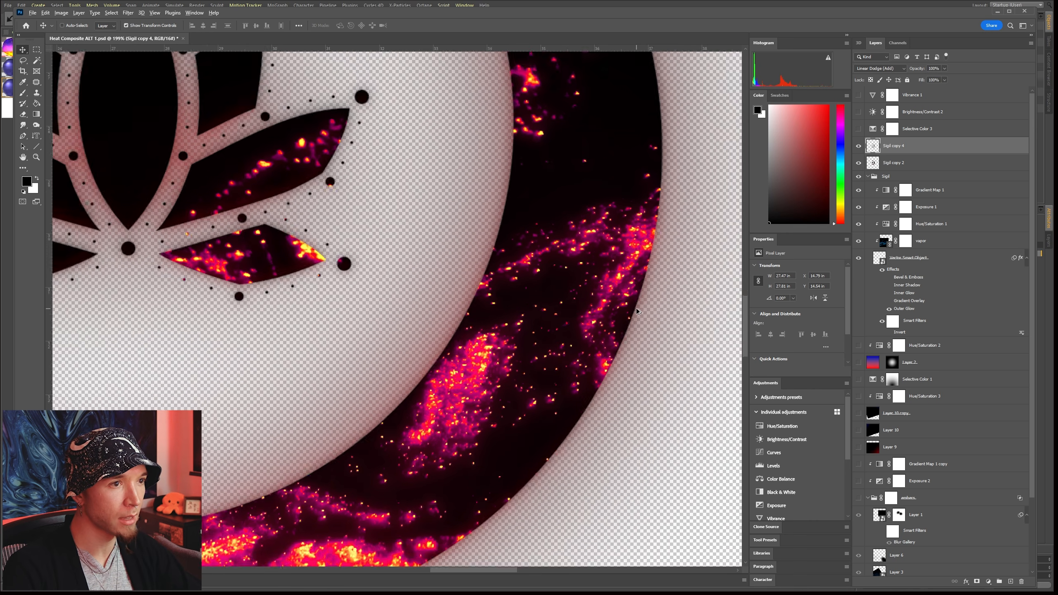
pyautogui.scroll(-5, 896, 521)
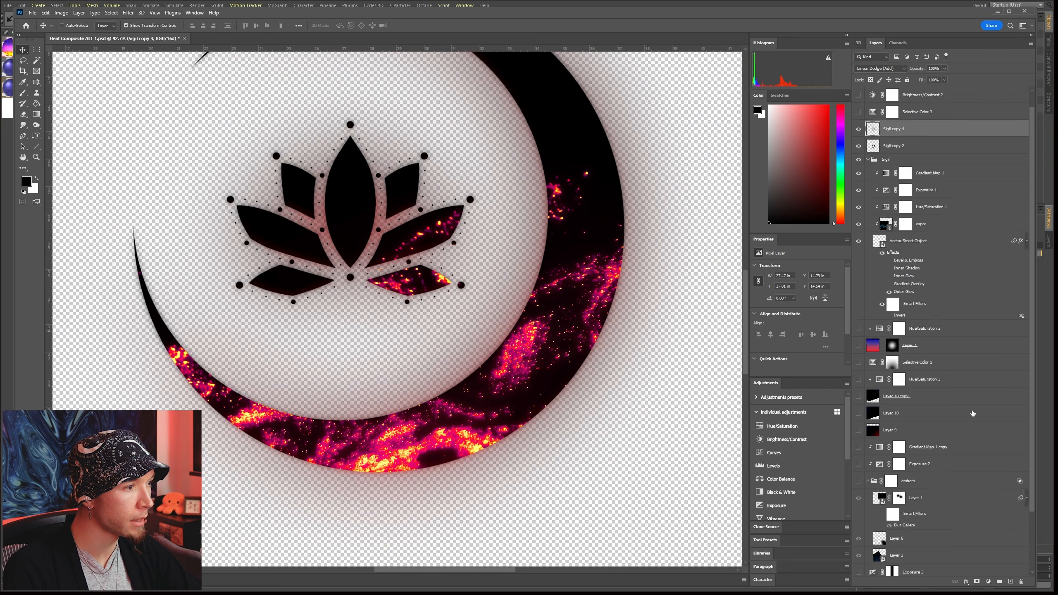
# Step: Make Heat ALT 4.1 and the hidden layers between it and the Sigil group visible again behind the sigil
pyautogui.click(858, 519)
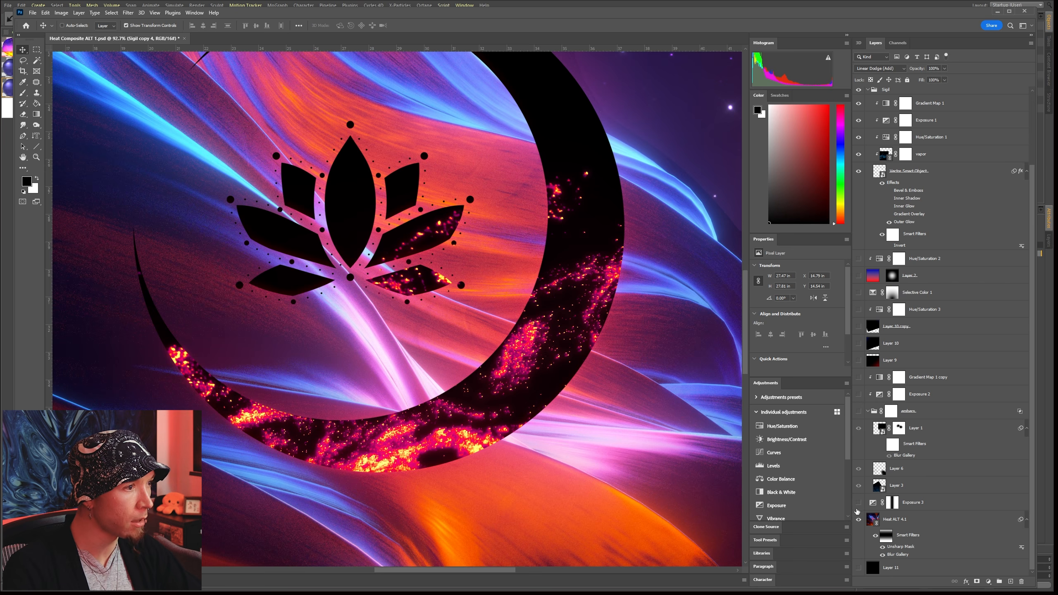
pyautogui.moveTo(858, 413); pyautogui.dragTo(858, 246)
pyautogui.scroll(3, 571, 337)
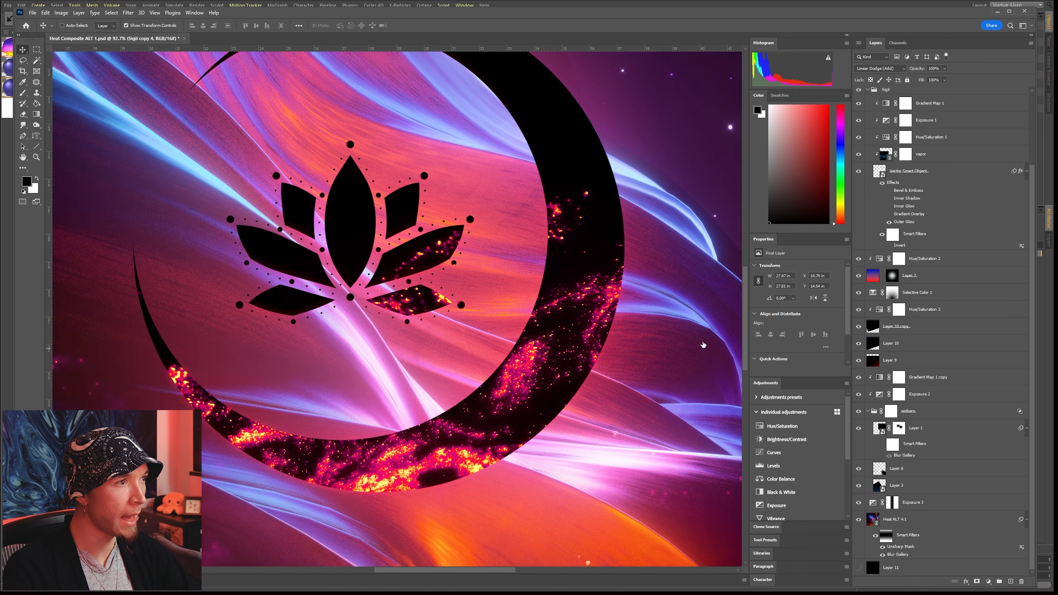
pyautogui.scroll(3, 916, 274)
pyautogui.keyDown('alt'); pyautogui.scroll(-5, 452, 246); pyautogui.keyUp('alt')
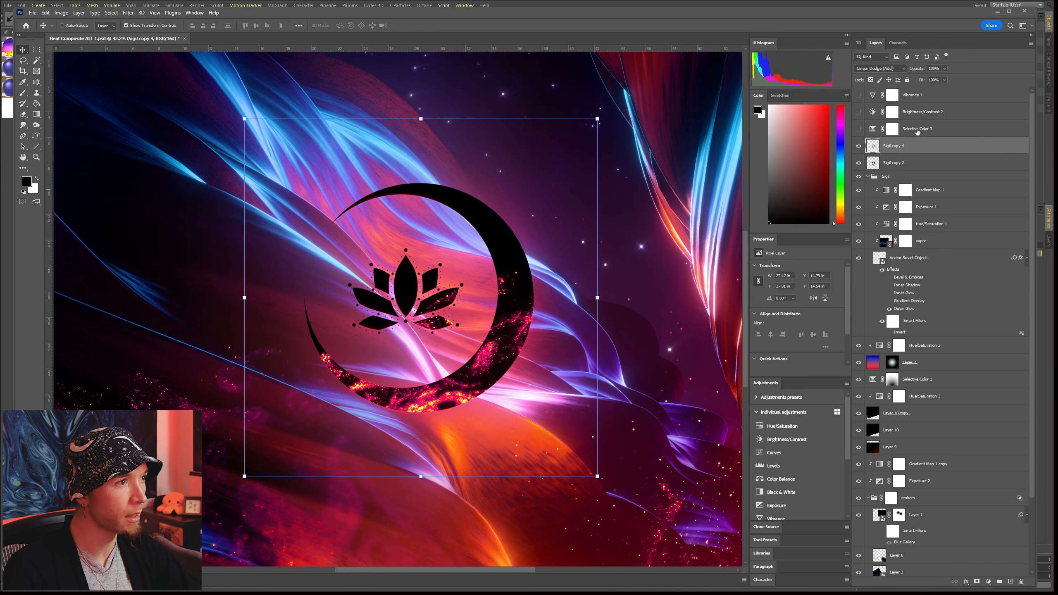
# Step: Make Selective Color 3 visible, display its Cyans settings, and compare the image with and without the adjustment
pyautogui.click(871, 131)
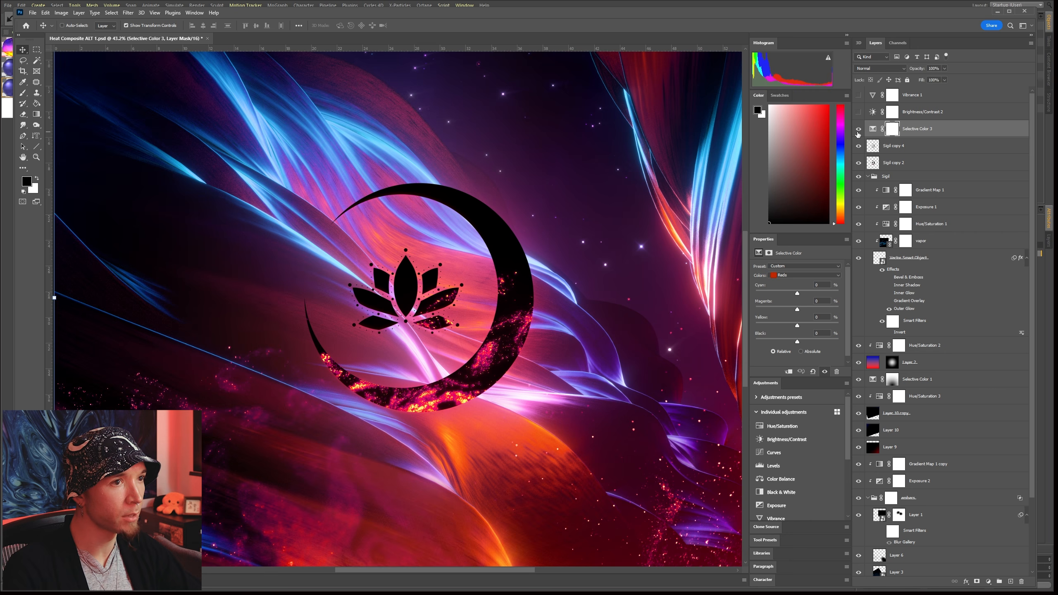
pyautogui.click(858, 129)
pyautogui.click(858, 130)
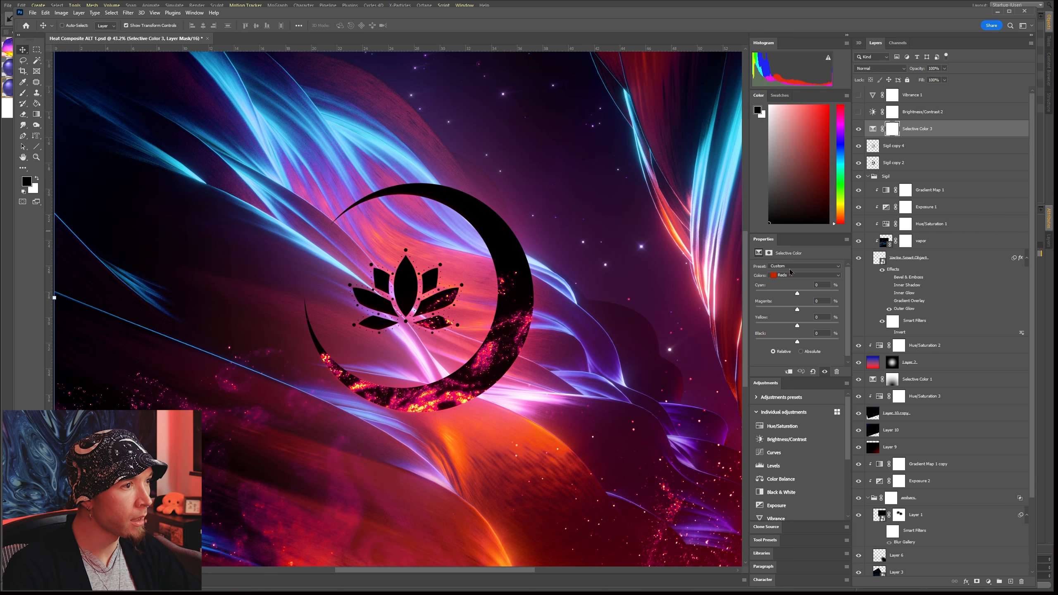
pyautogui.click(803, 275)
pyautogui.click(793, 303)
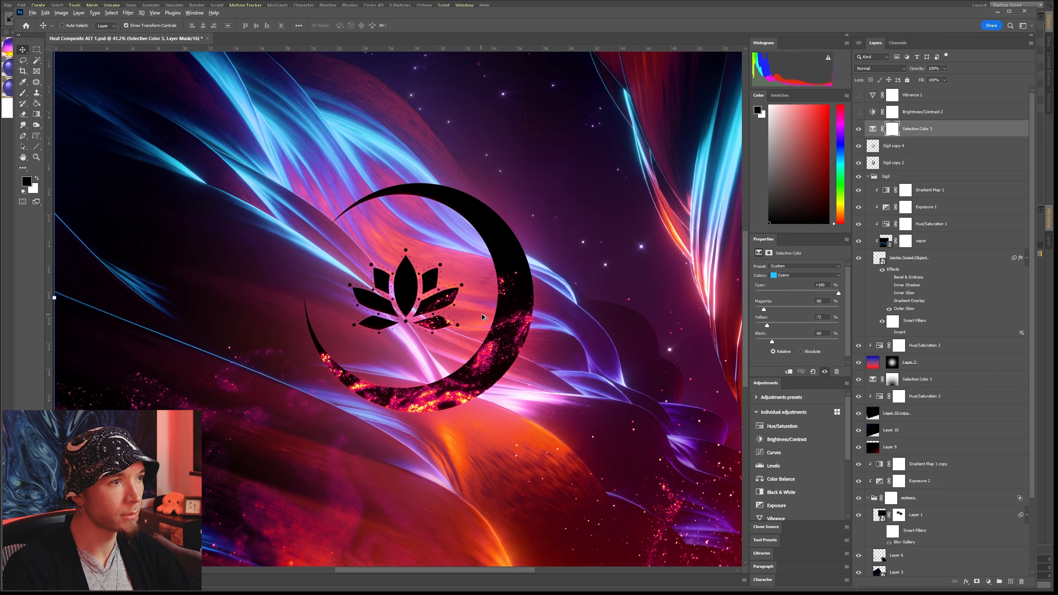
pyautogui.keyDown('alt'); pyautogui.scroll(-2, 481, 314); pyautogui.keyUp('alt')
pyautogui.click(858, 130)
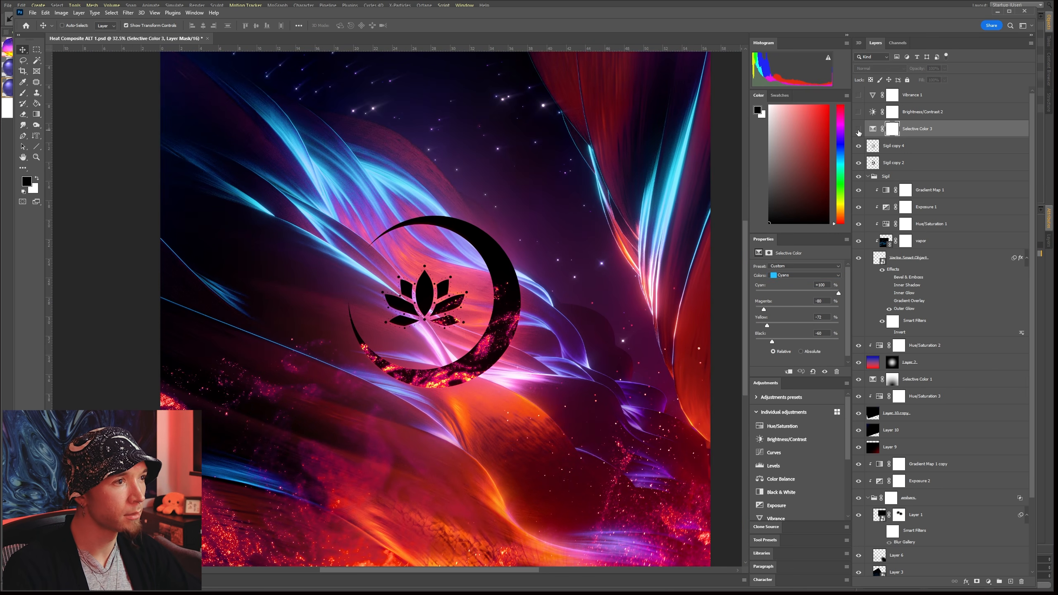
pyautogui.click(857, 129)
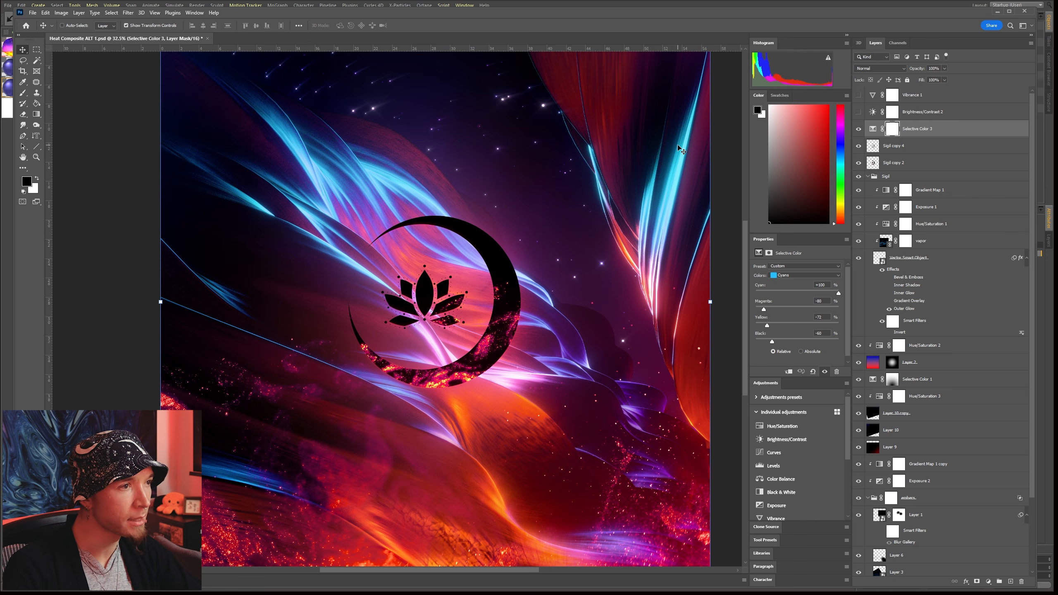
# Step: Make Brightness/Contrast 2 visible and compare the image with and without its darkening
pyautogui.click(934, 112)
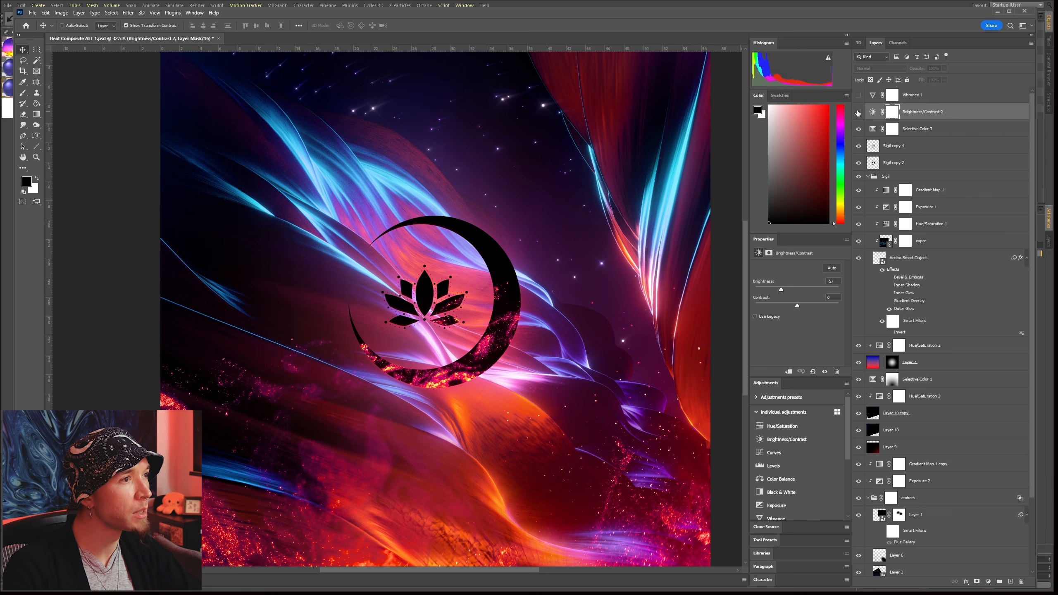
pyautogui.click(858, 112)
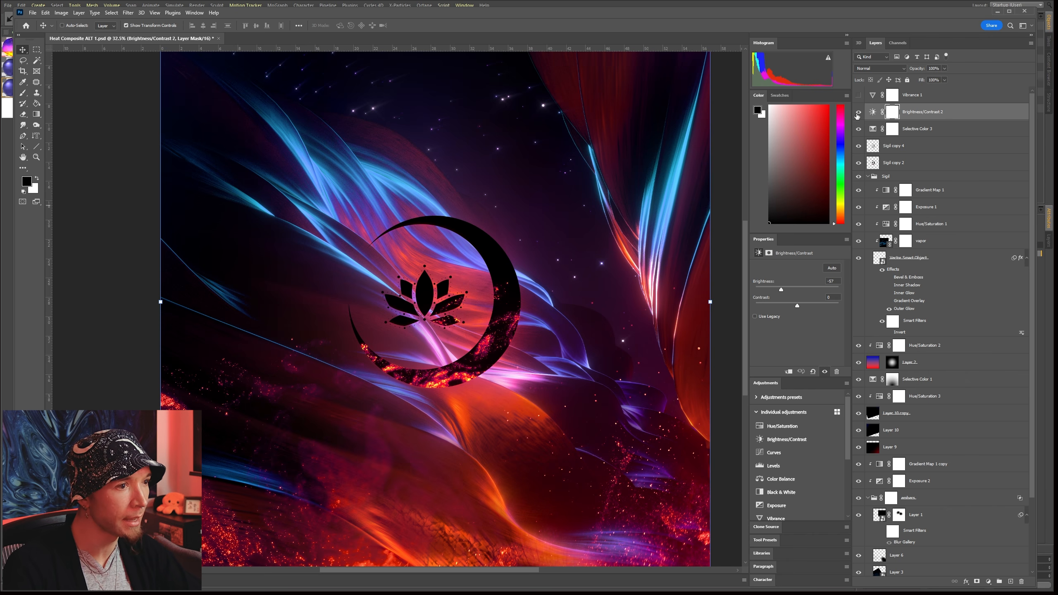
pyautogui.click(858, 112)
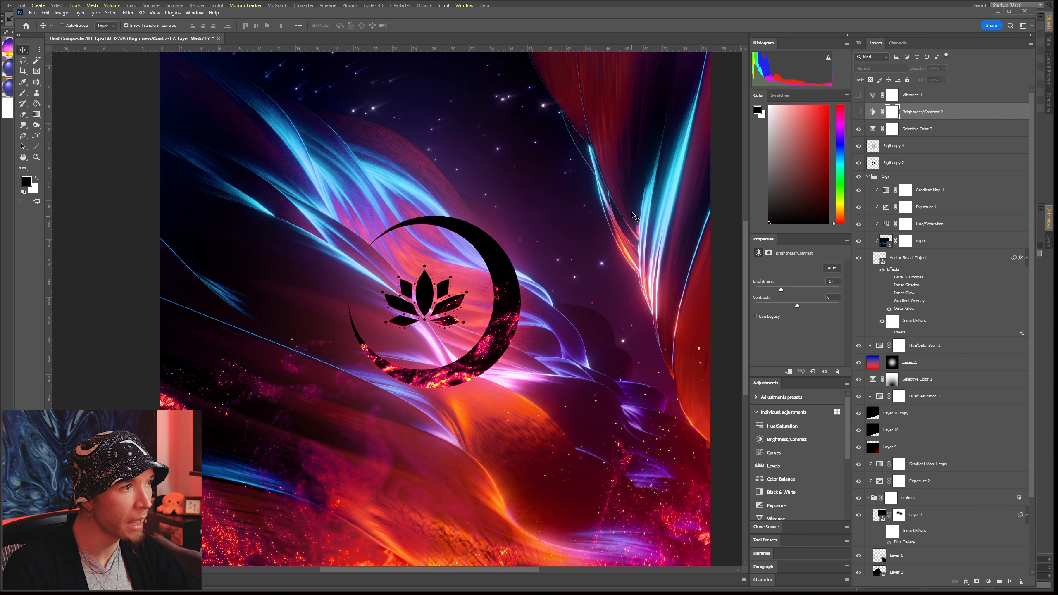
pyautogui.click(858, 112)
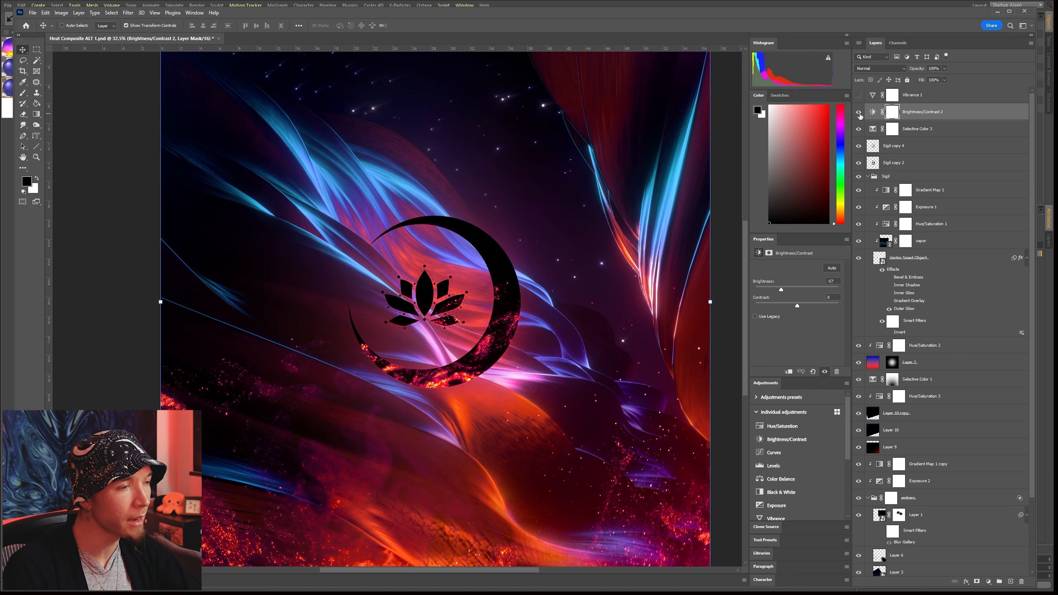
# Step: Make Vibrance 1 visible and compare the image's colors with and without the adjustment
pyautogui.click(914, 97)
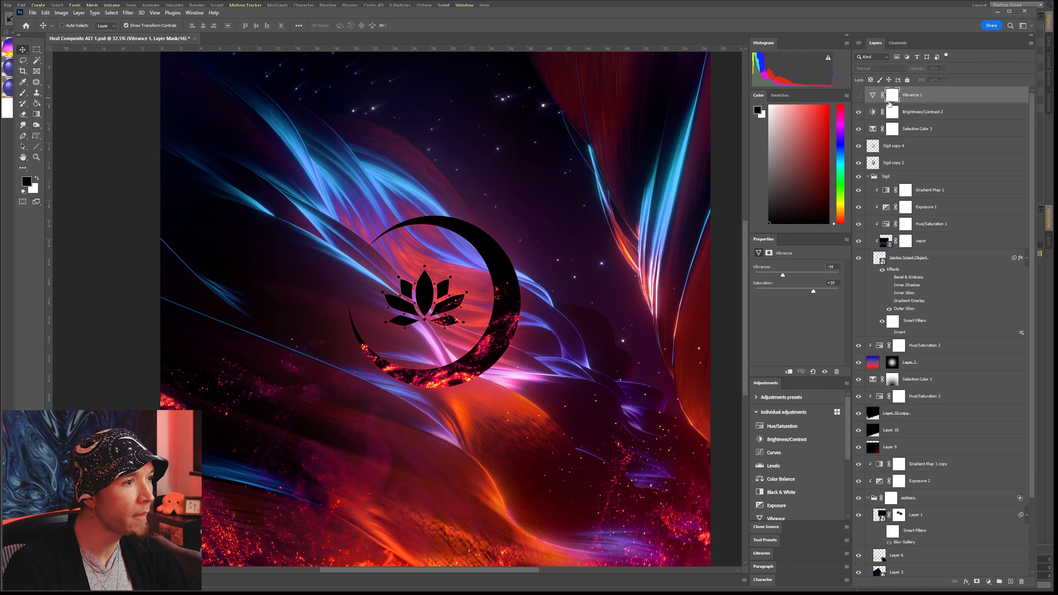
pyautogui.click(858, 96)
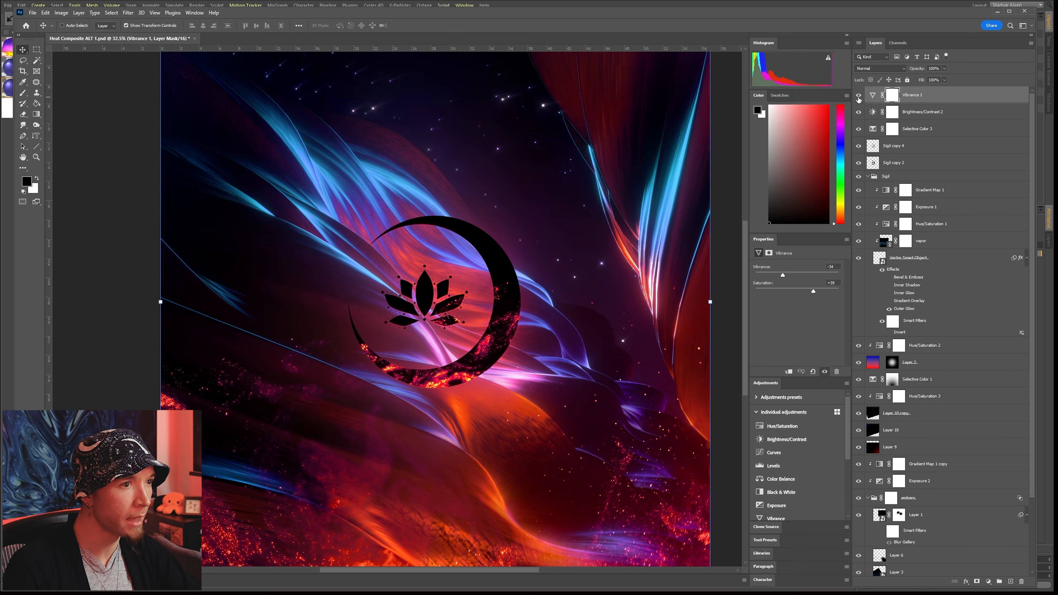
pyautogui.click(858, 96)
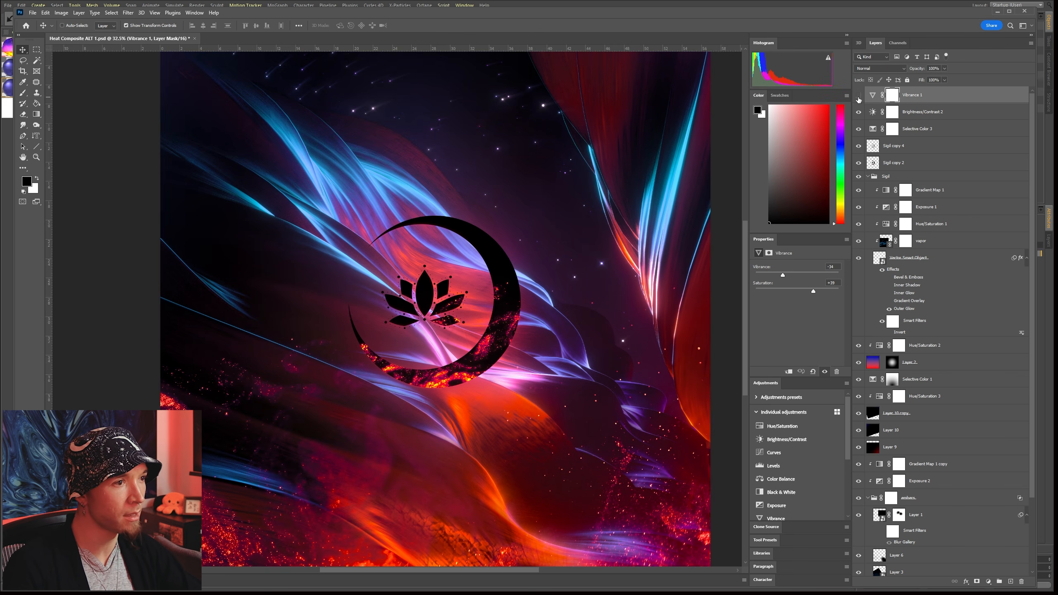
pyautogui.click(858, 96)
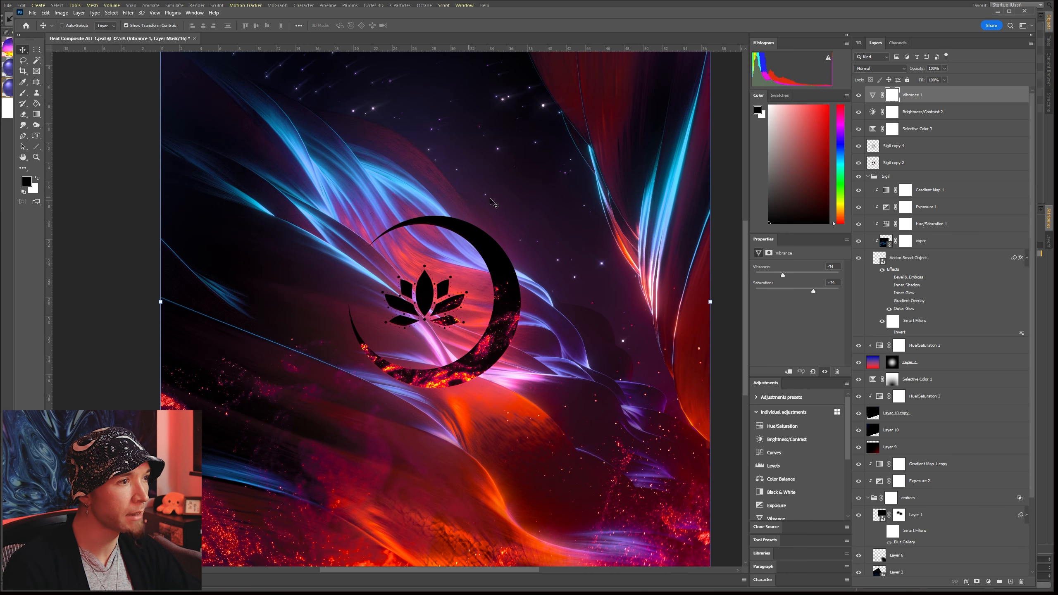
pyautogui.click(858, 96)
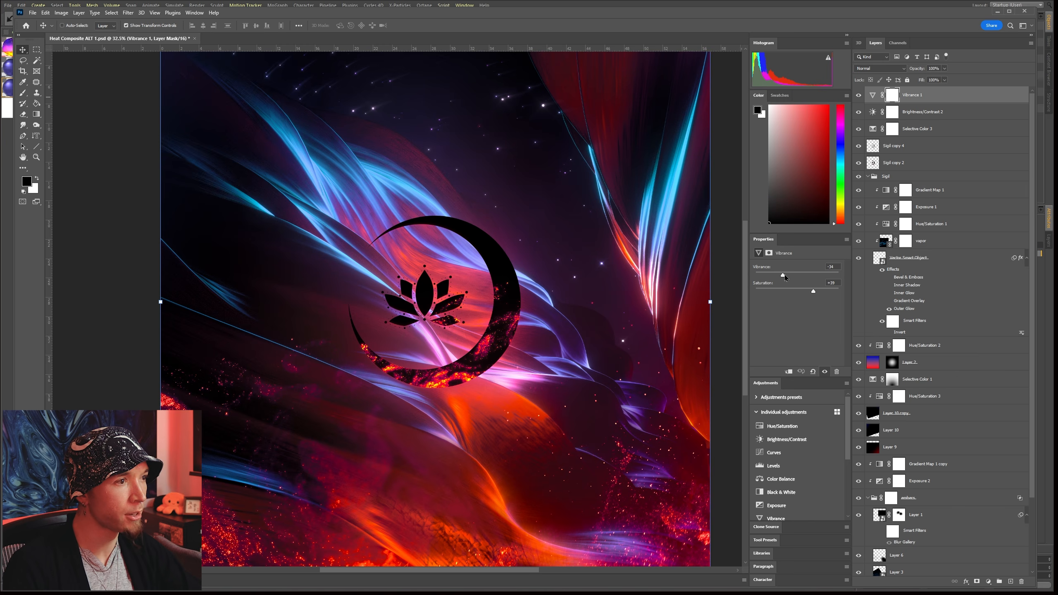
# Step: Try extreme low and high Vibrance and Saturation values on Vibrance 1 to compare how each affects the colors
pyautogui.click(759, 275)
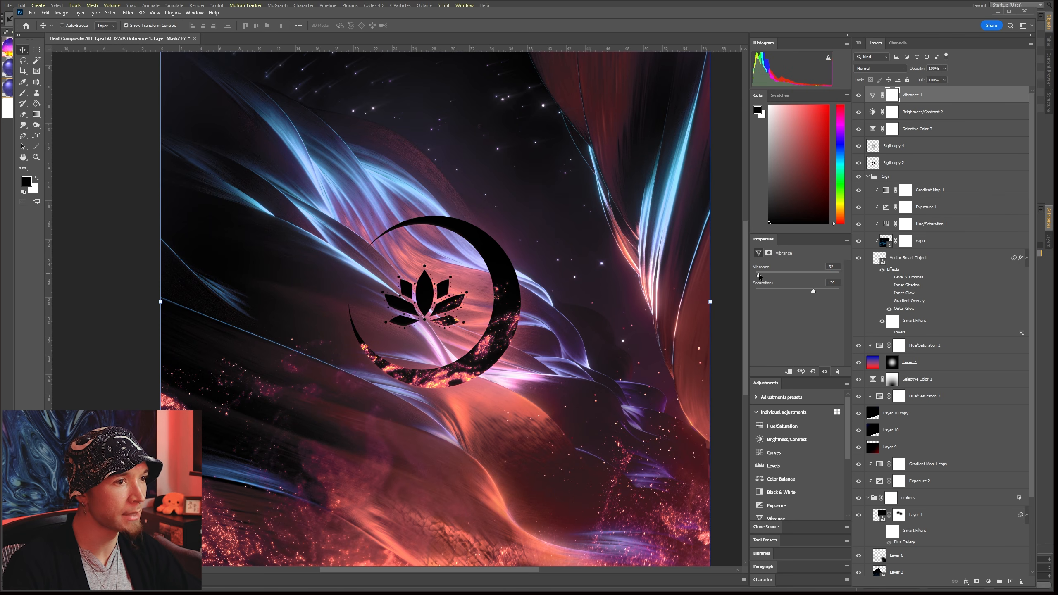
pyautogui.click(835, 291)
pyautogui.click(777, 290)
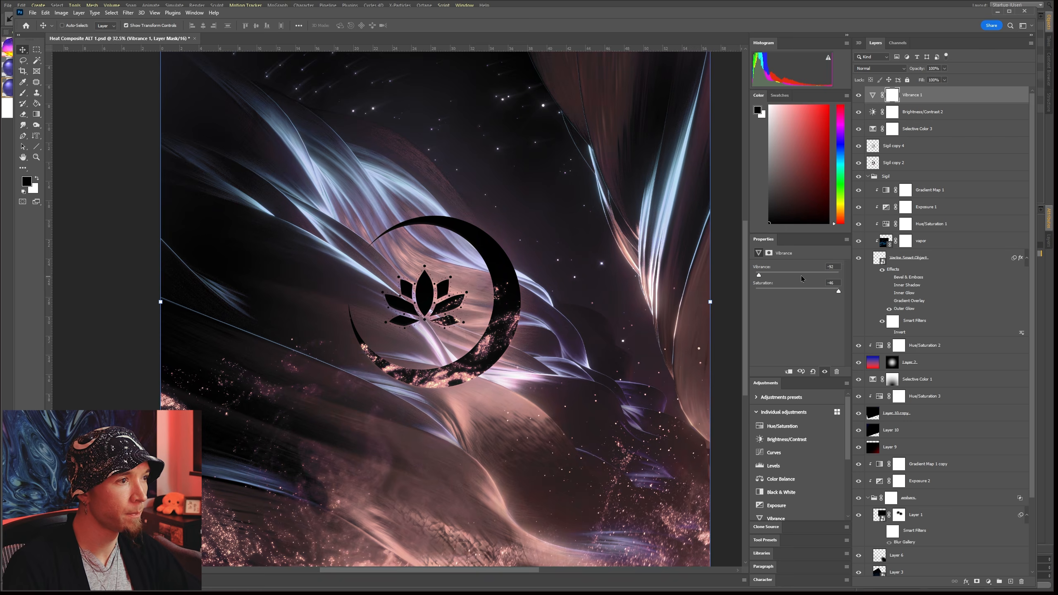
pyautogui.click(804, 275)
pyautogui.moveTo(778, 291)
pyautogui.mouseDown()
pyautogui.moveTo(750, 292)
pyautogui.moveTo(790, 292)
pyautogui.mouseUp()
pyautogui.click(829, 291)
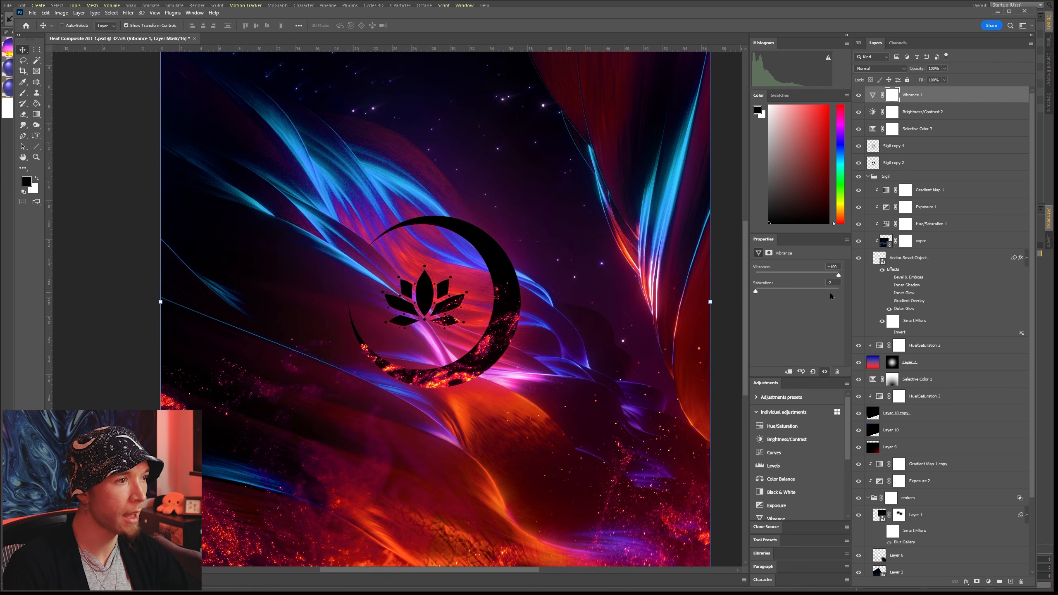
# Step: Set Vibrance 1 to a Vibrance of -26 and a Saturation of +37
pyautogui.click(784, 275)
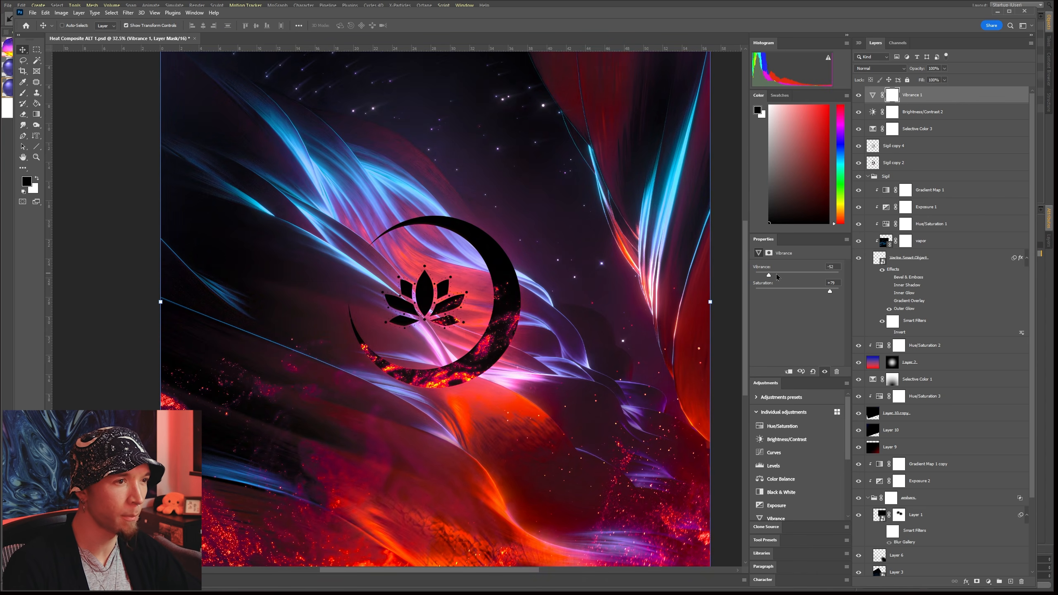
pyautogui.click(779, 275)
pyautogui.click(825, 291)
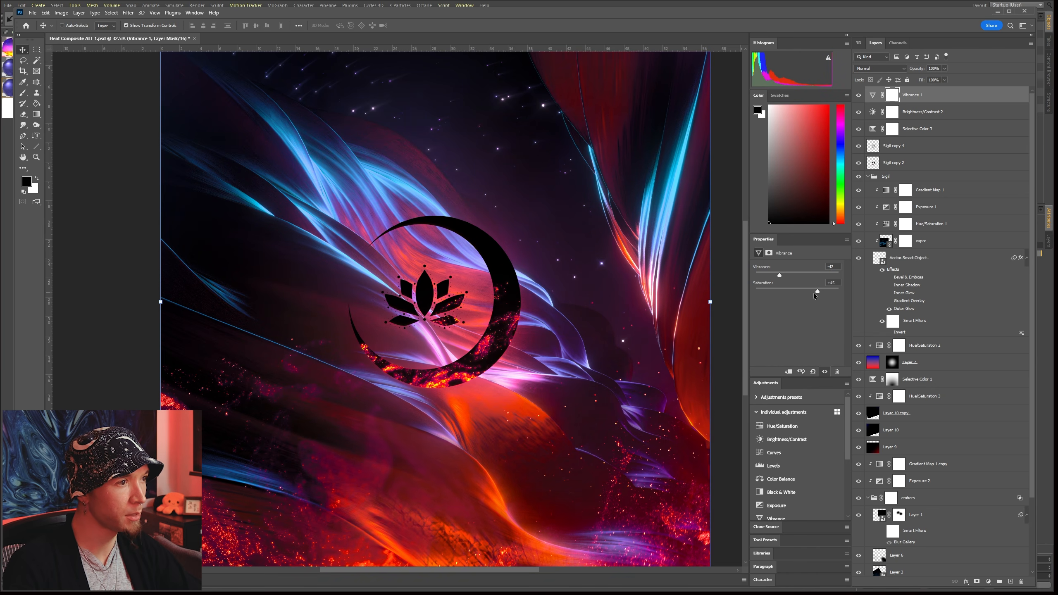
pyautogui.click(813, 291)
pyautogui.click(787, 276)
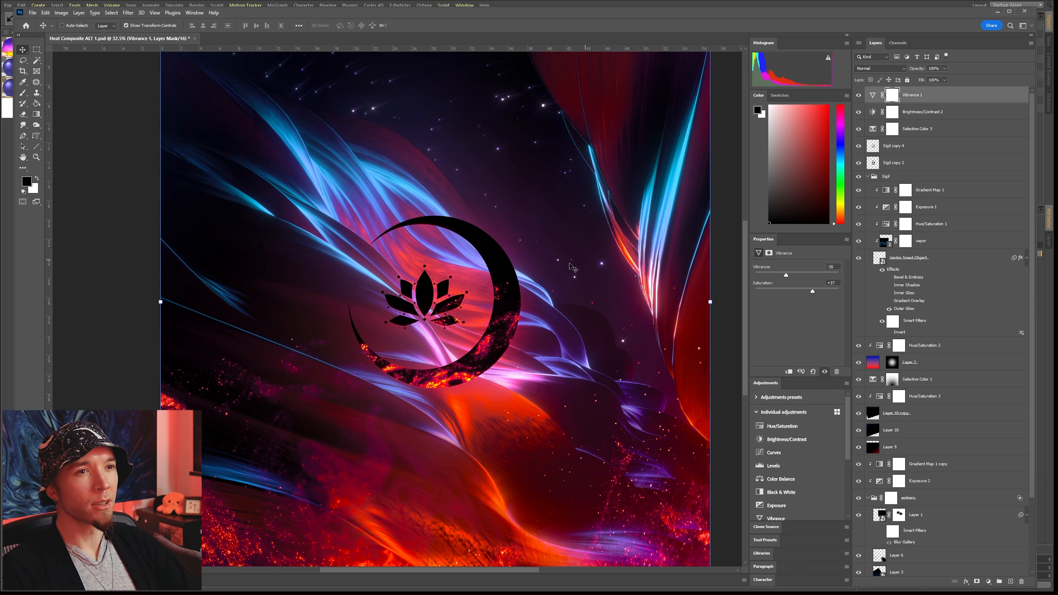
# Step: Check the document's color mode and bits-per-channel setting, and examine the color transitions around the crescent sigil up close
pyautogui.click(61, 12)
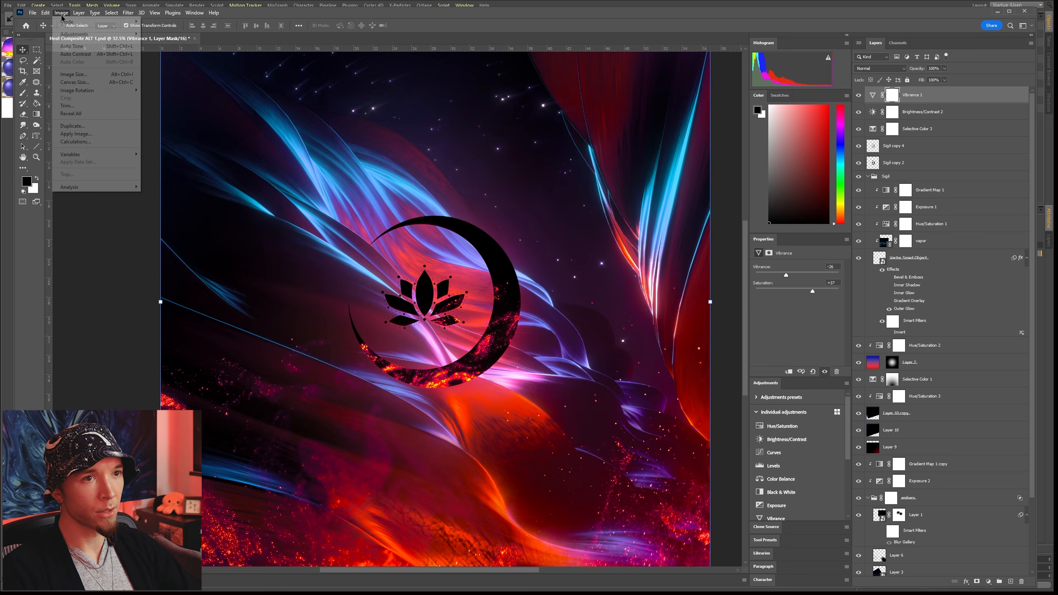
pyautogui.moveTo(75, 34)
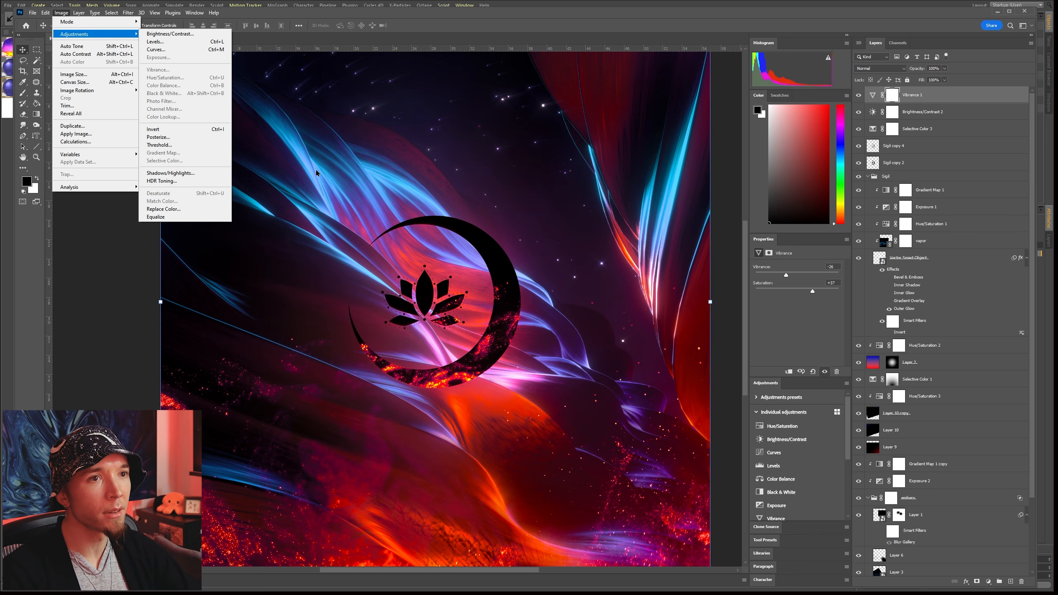
pyautogui.moveTo(120, 22)
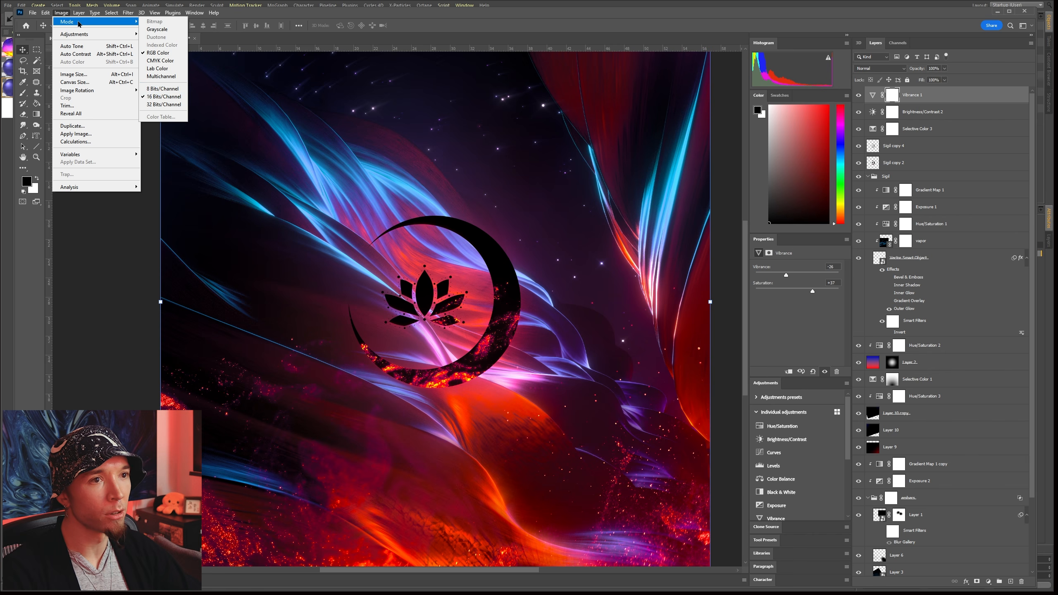
pyautogui.click(100, 269)
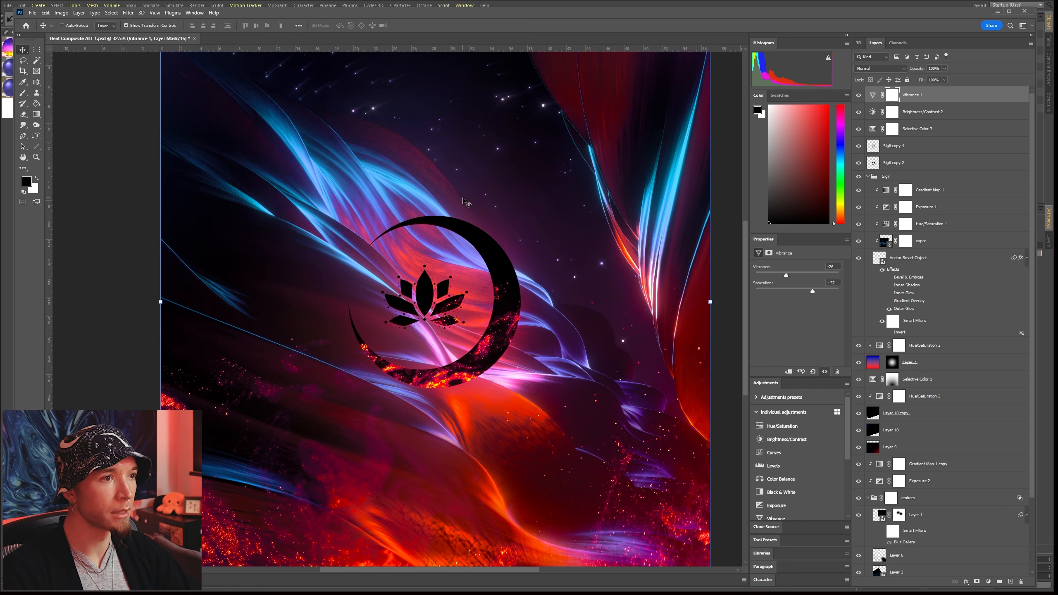
pyautogui.keyDown('alt'); pyautogui.scroll(5, 481, 173); pyautogui.keyUp('alt')
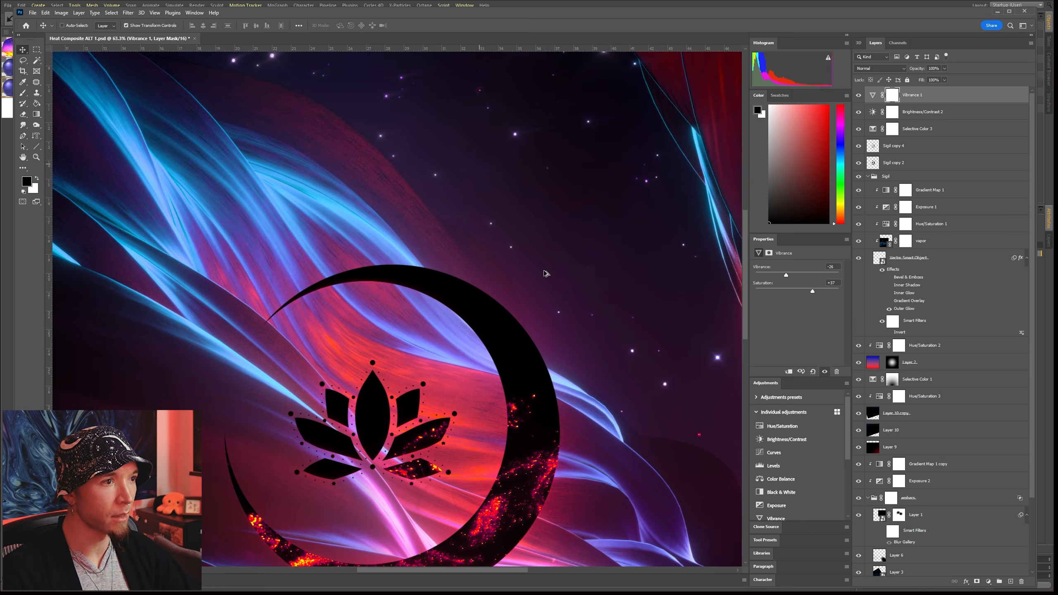
pyautogui.keyDown('alt'); pyautogui.scroll(2, 489, 225); pyautogui.keyUp('alt')
pyautogui.keyDown('alt'); pyautogui.scroll(-6, 488, 255); pyautogui.keyUp('alt')
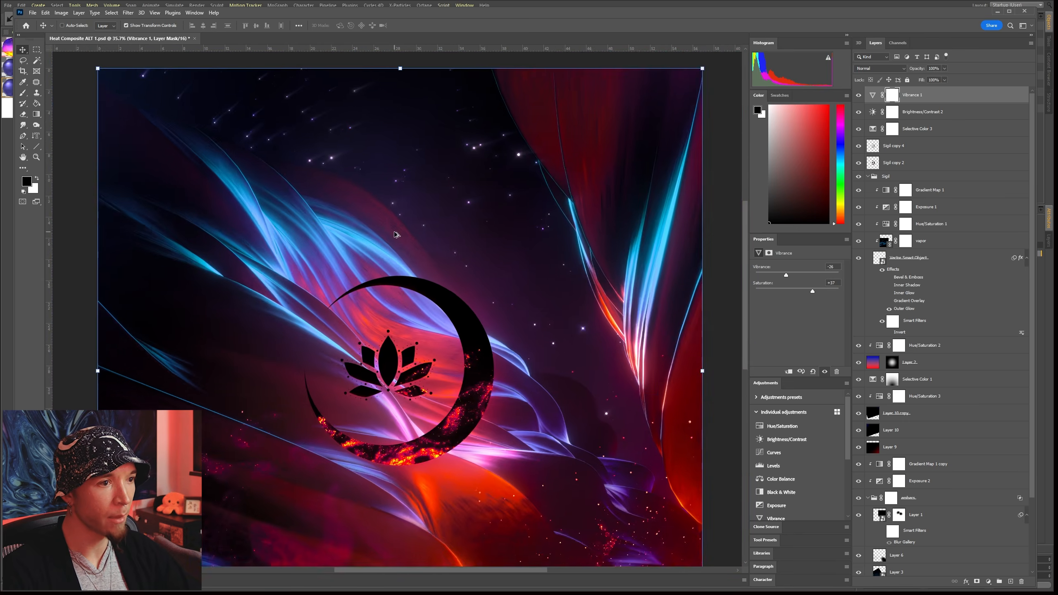